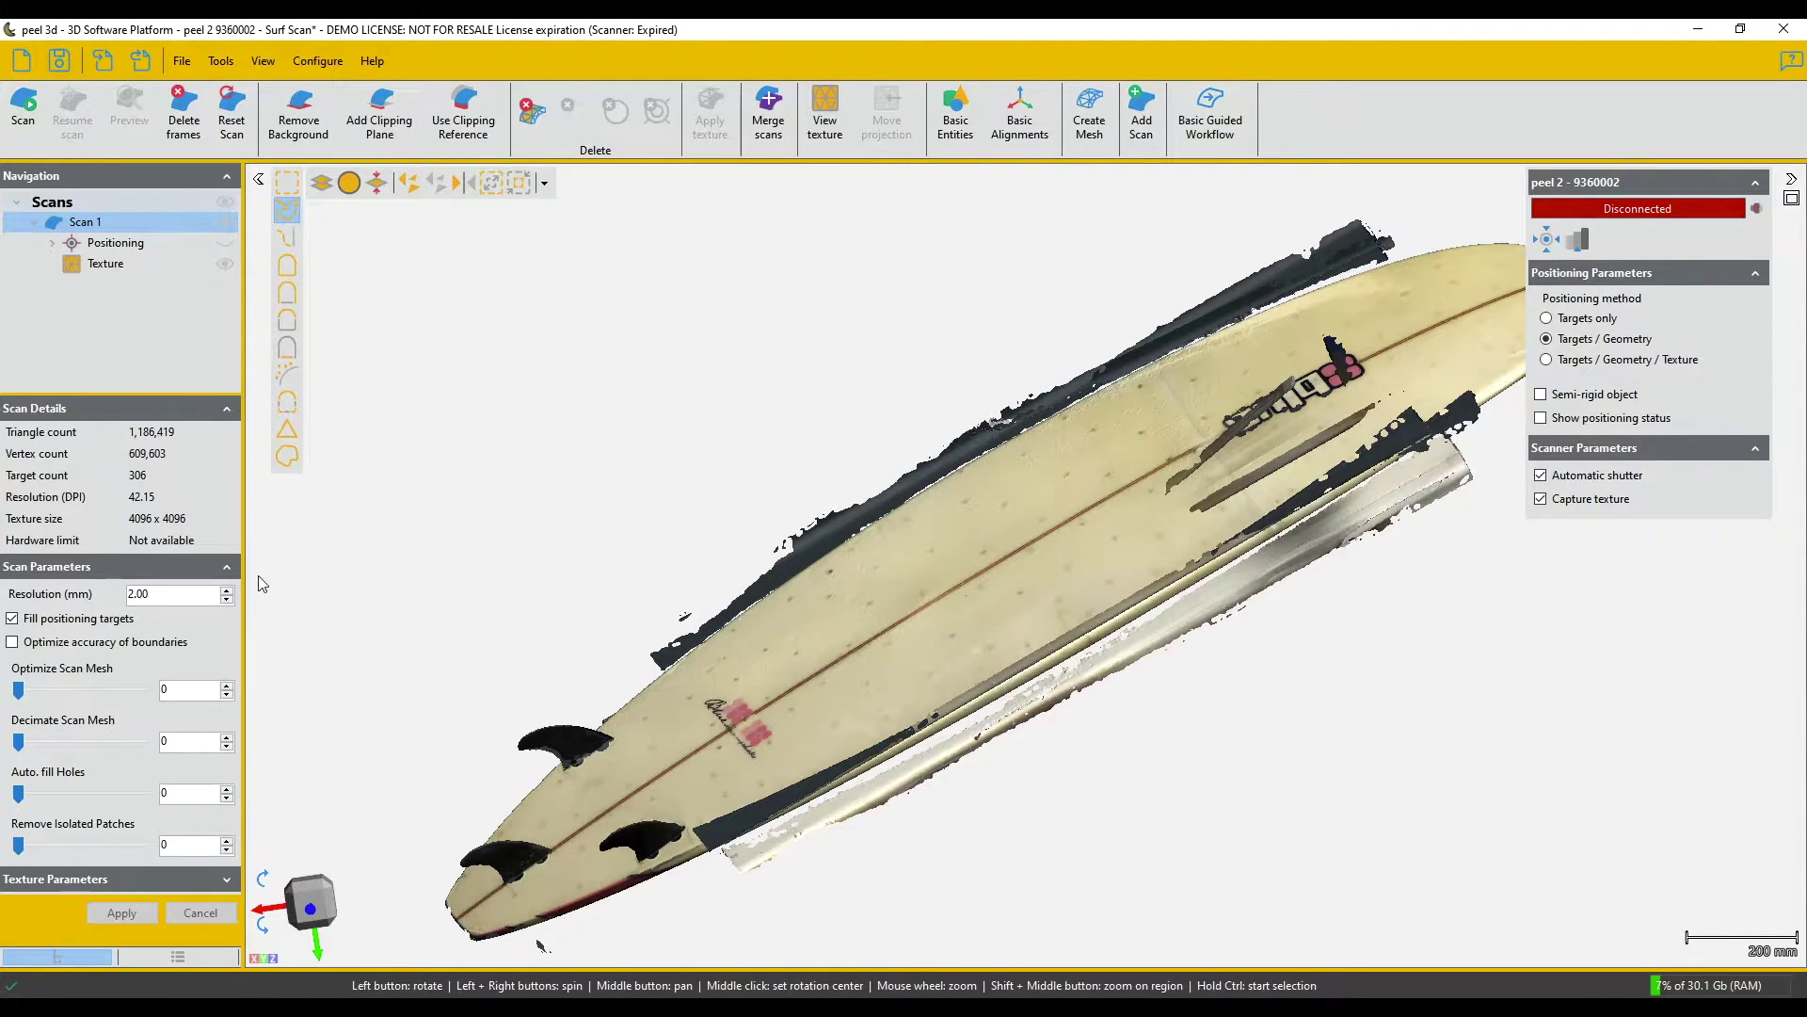
- Show Scan 1's 306 positioning targets as dots, then return to the Scan 1 parameters
left_click(227, 247)
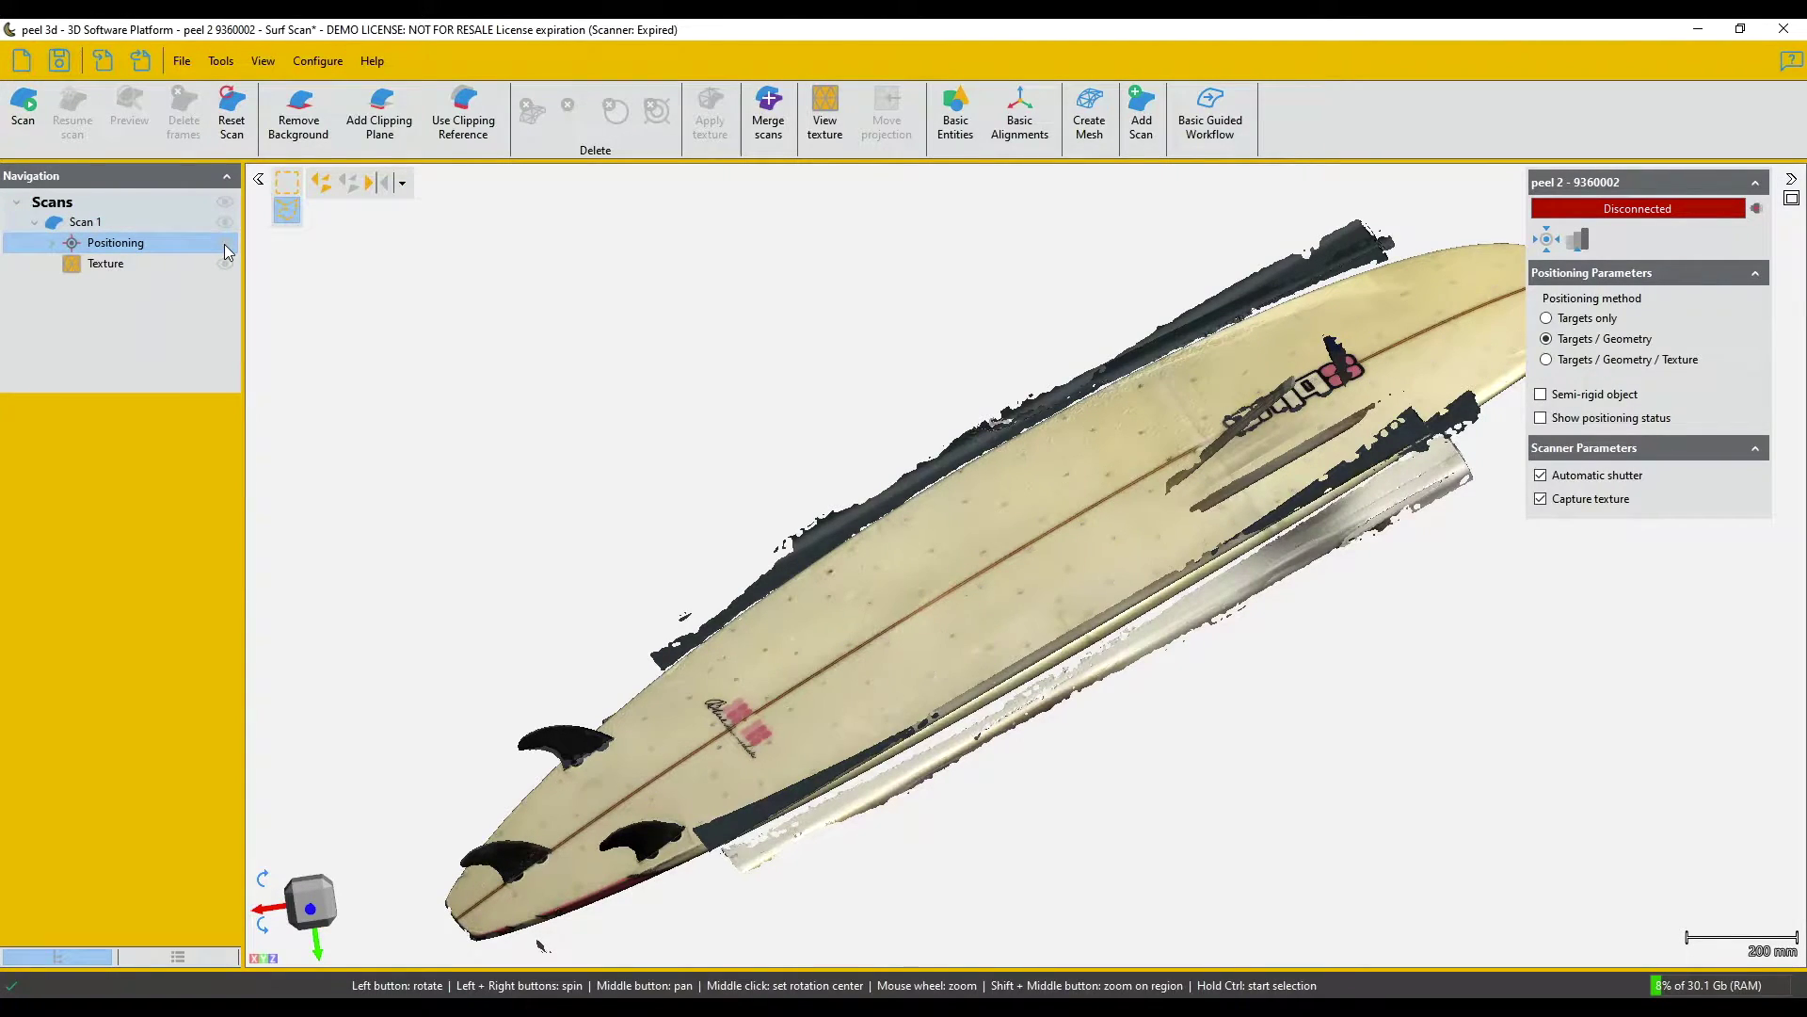
left_click(207, 224)
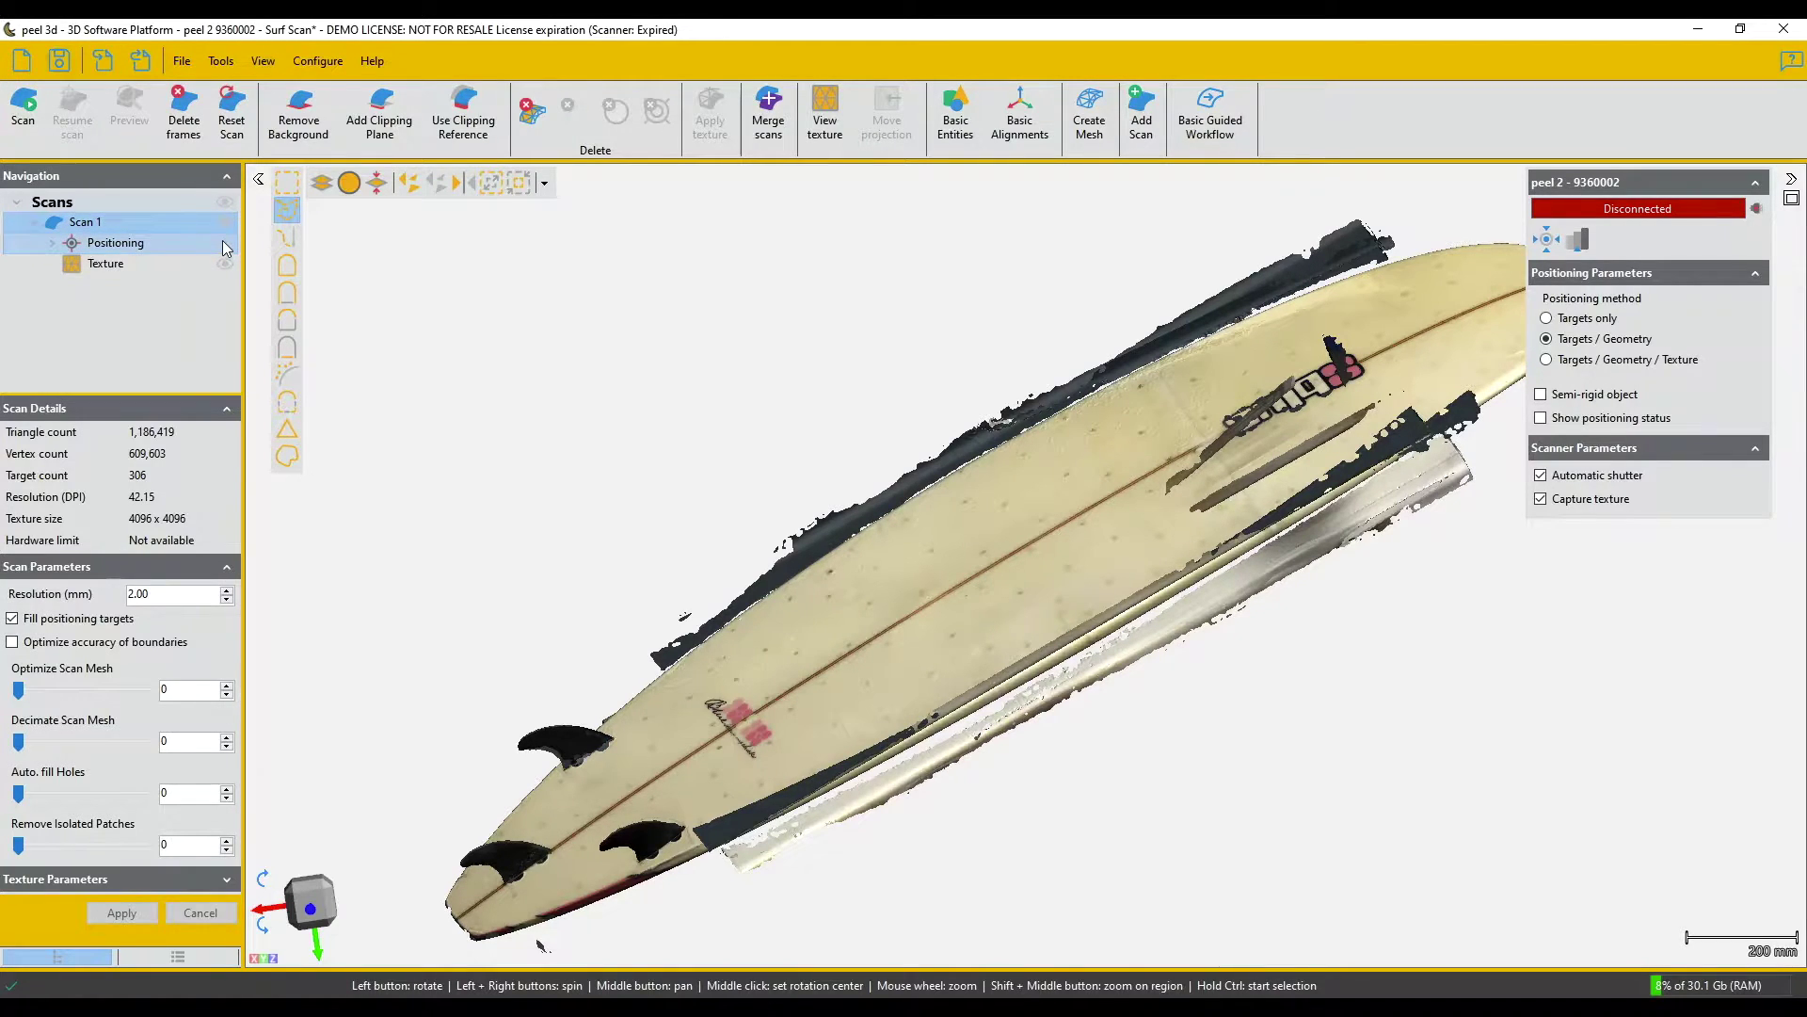
left_click(223, 246)
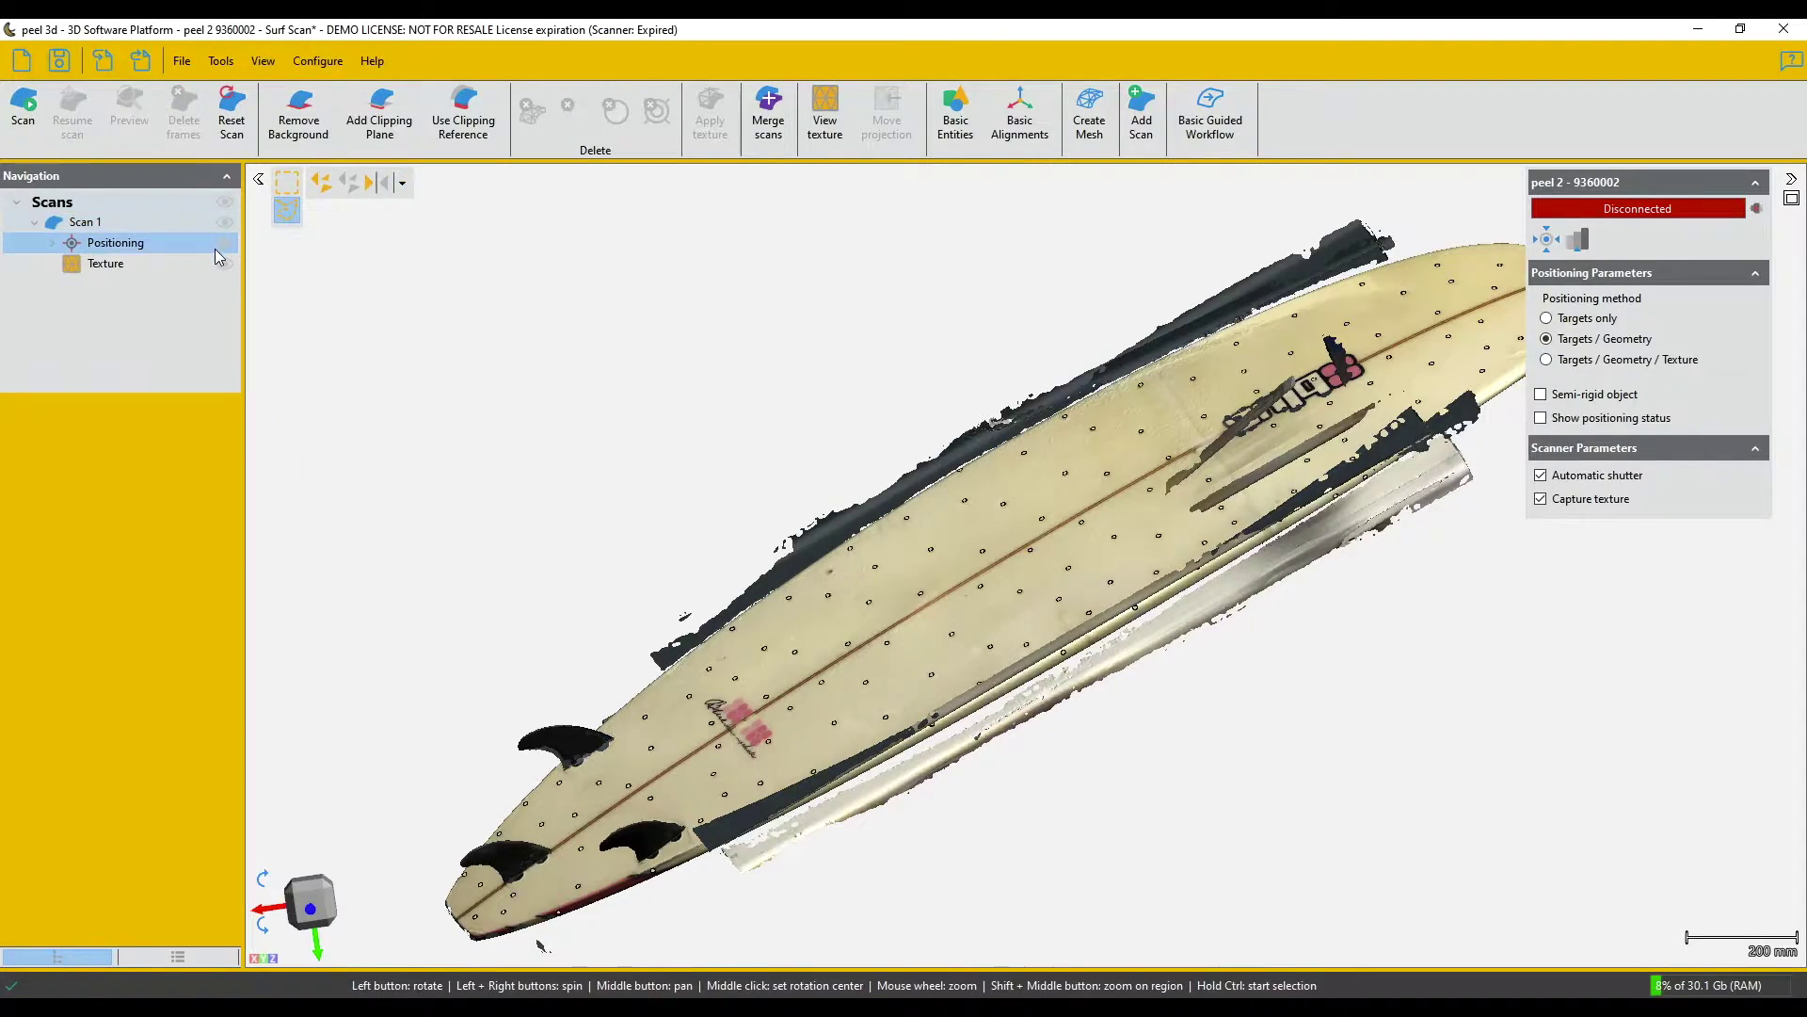
left_click(168, 226)
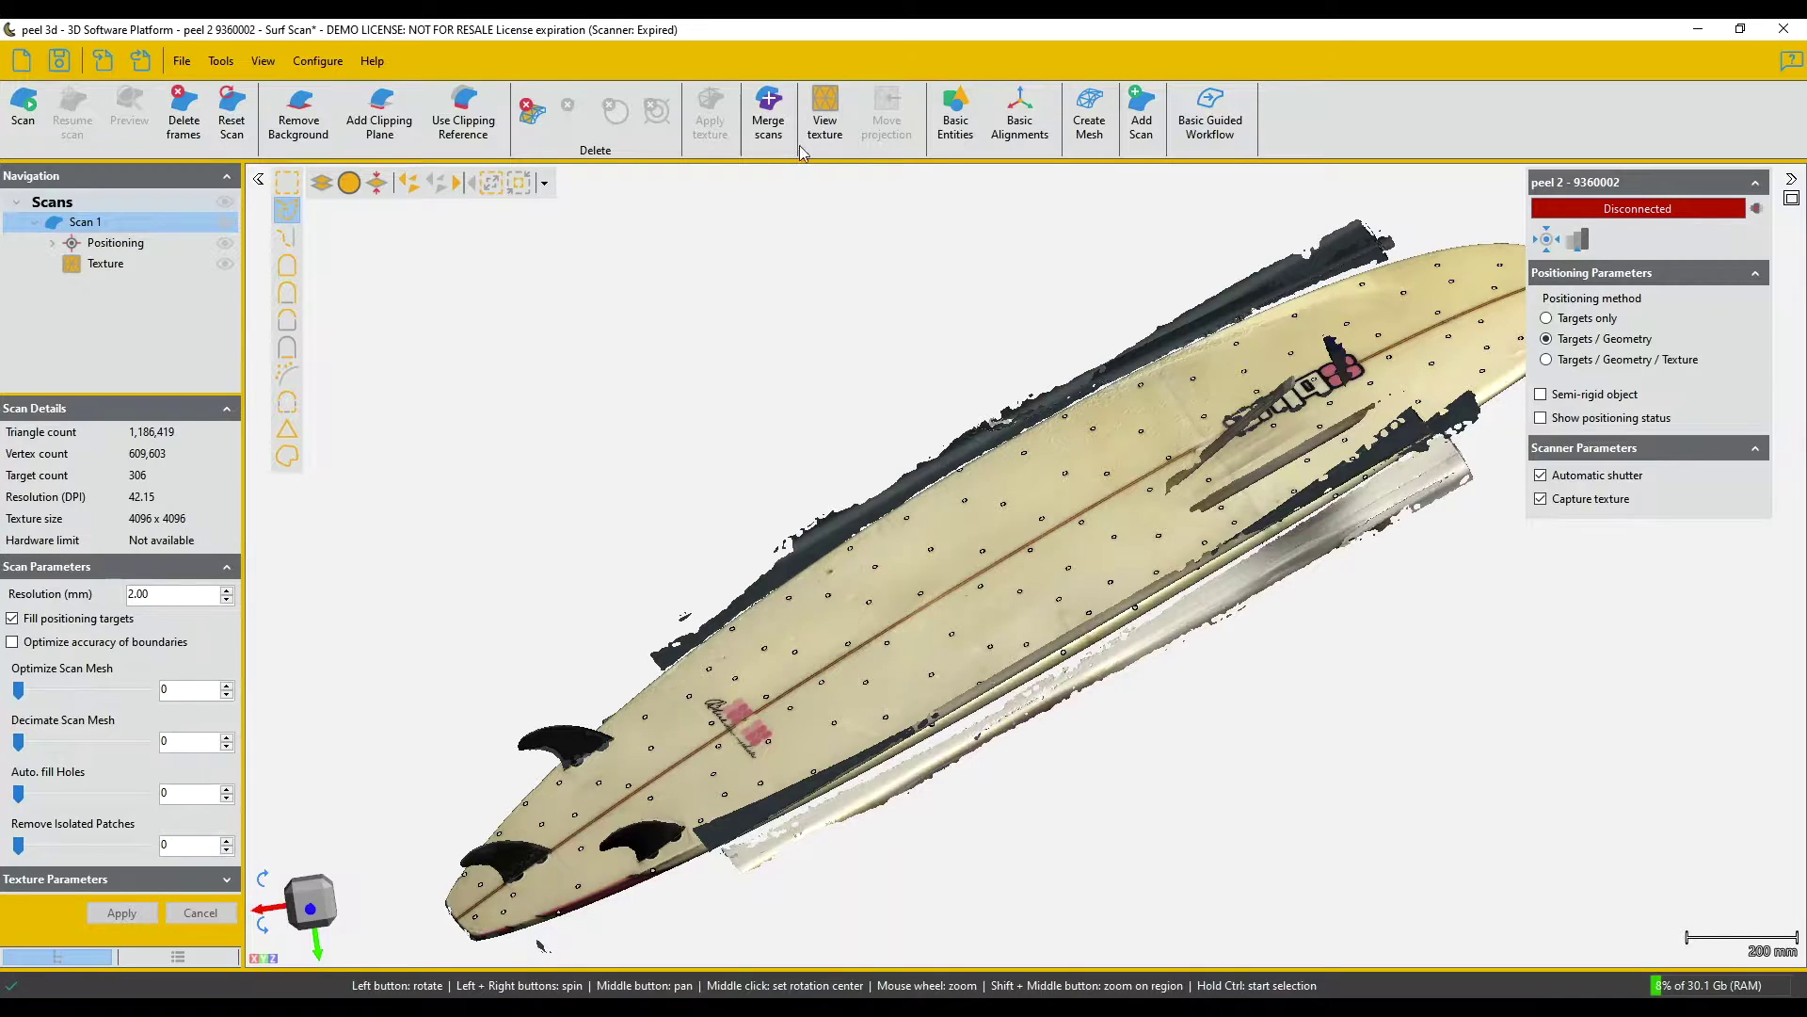
left_click(825, 109)
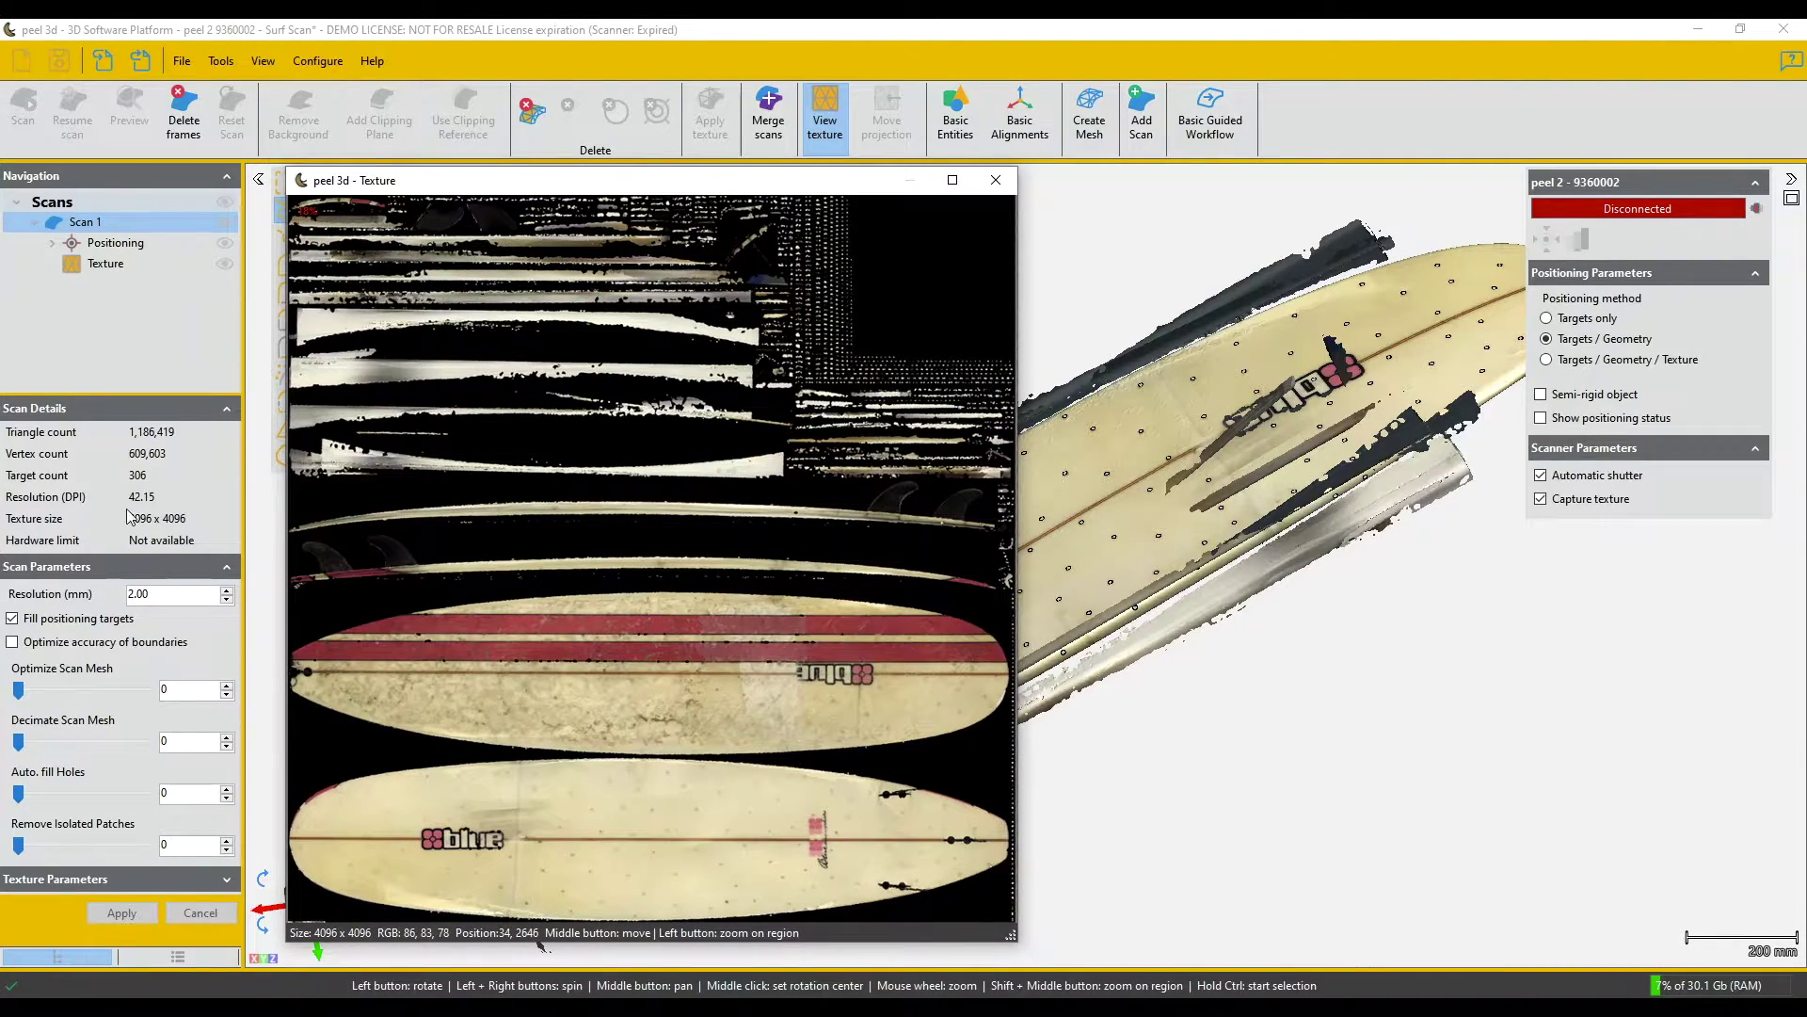
left_click(994, 176)
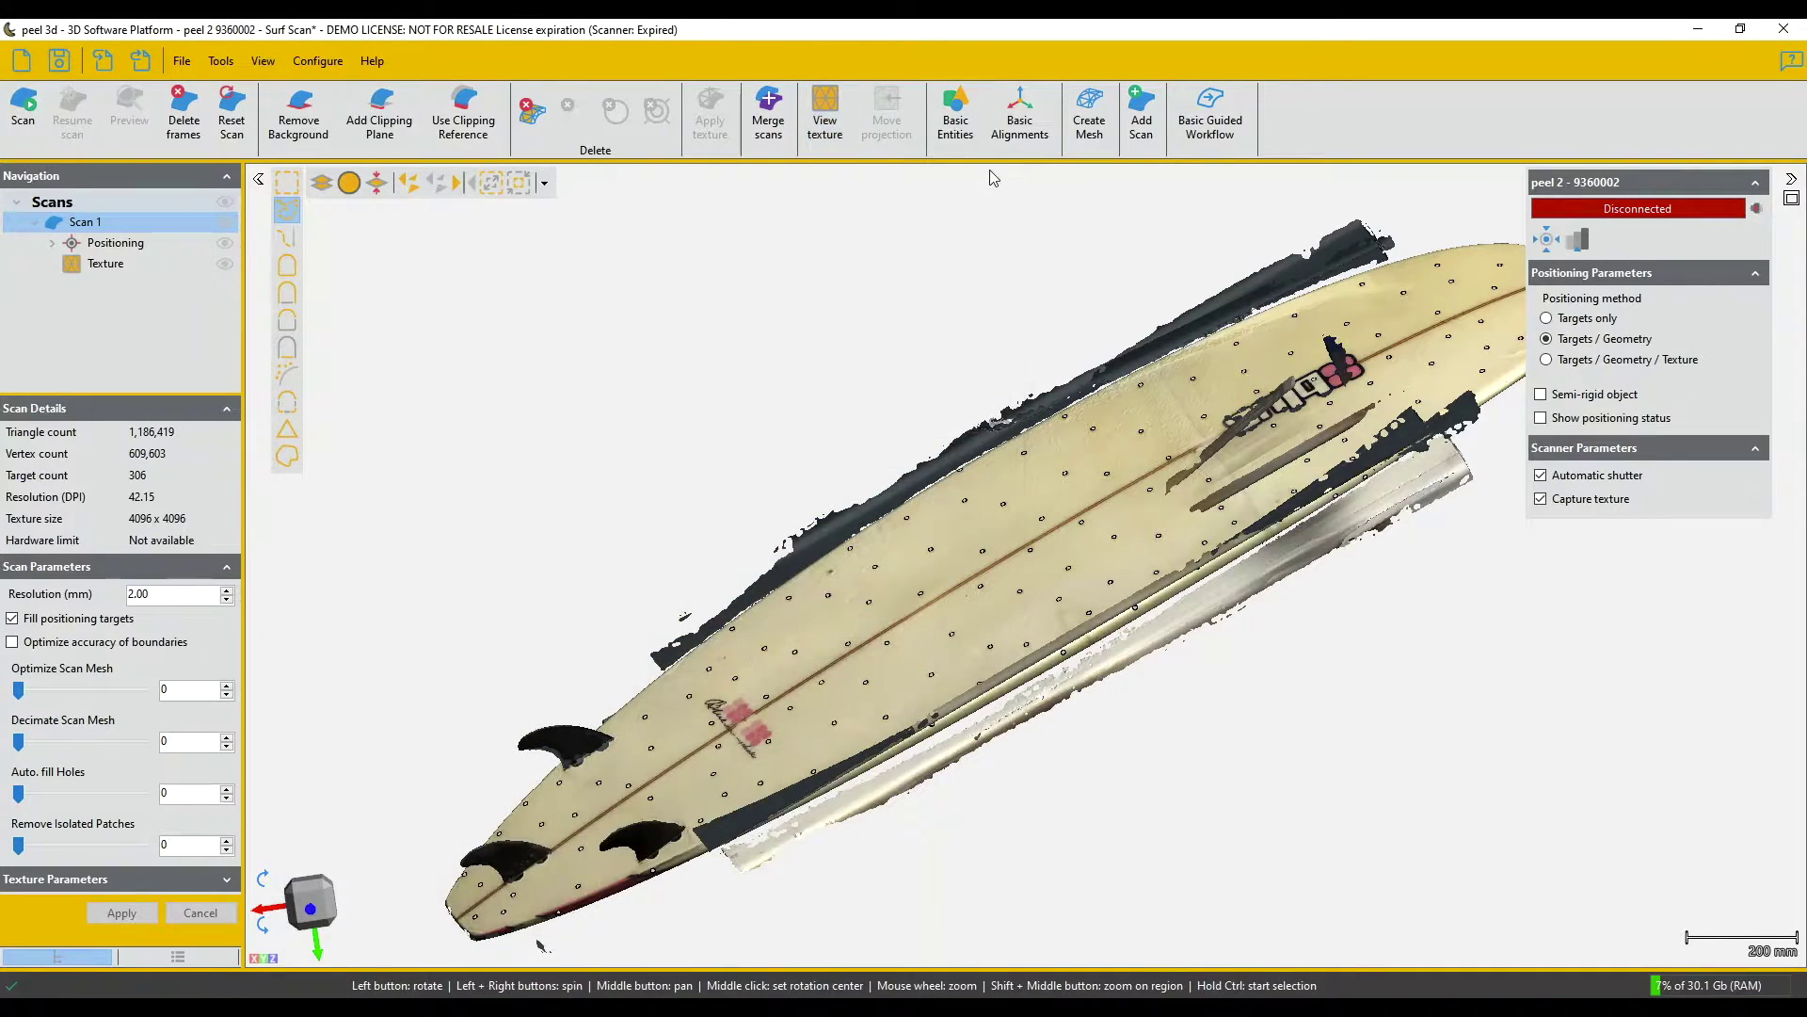
- Frame the tail fins and create textured Mesh 1 from the scan (1,186,419 triangles)
scroll(779, 706, "up", 5)
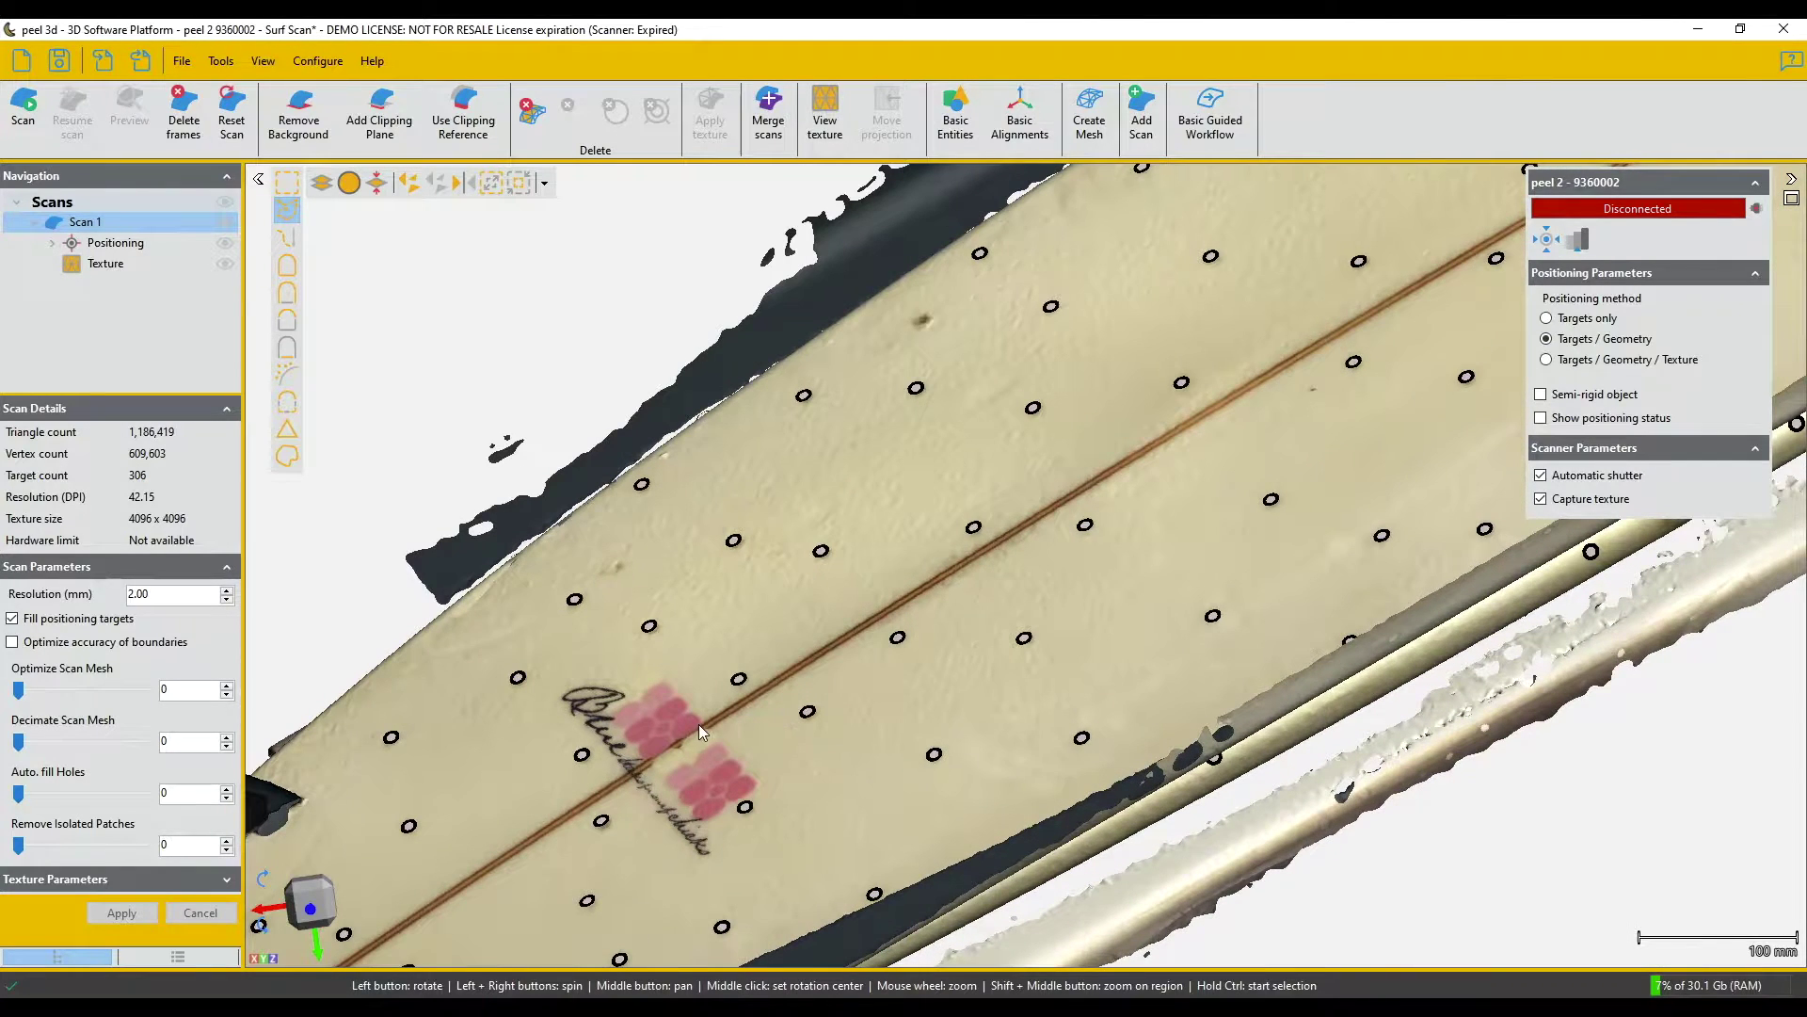
middle_click(699, 725)
middle_click_drag(681, 721, 1211, 286)
scroll(1211, 287, "down", 1)
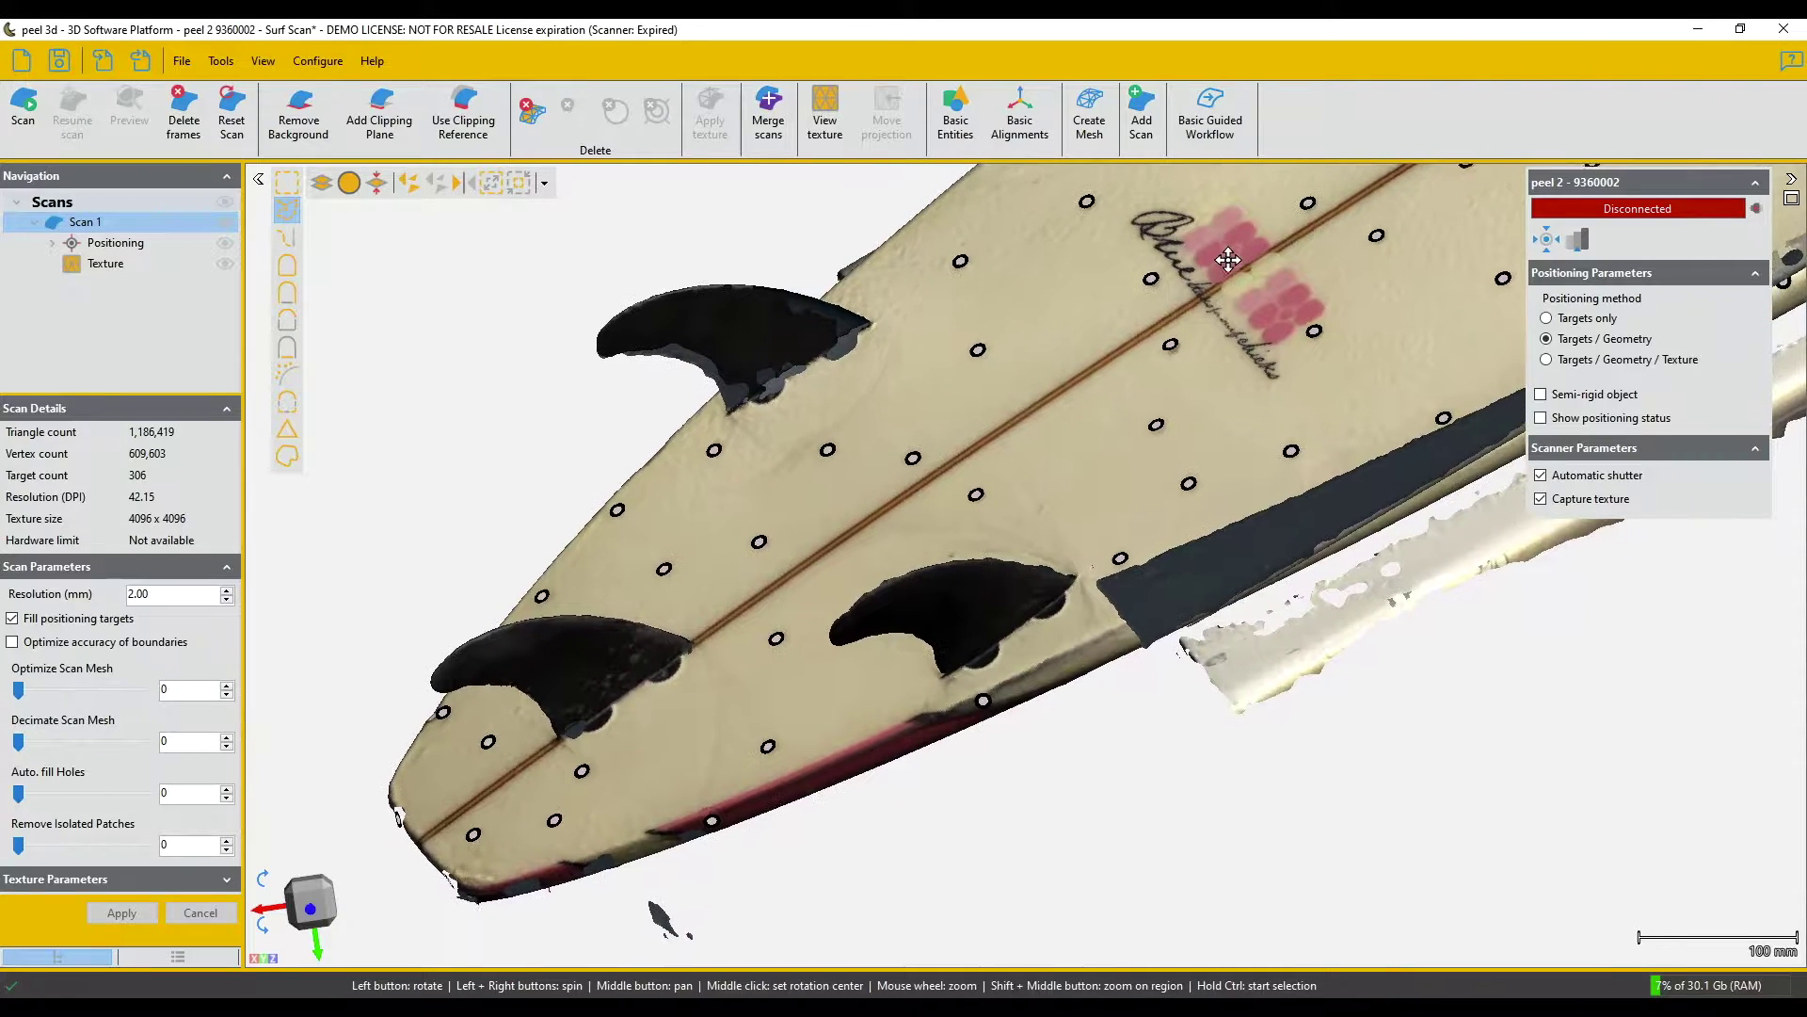
scroll(891, 631, "up", 1)
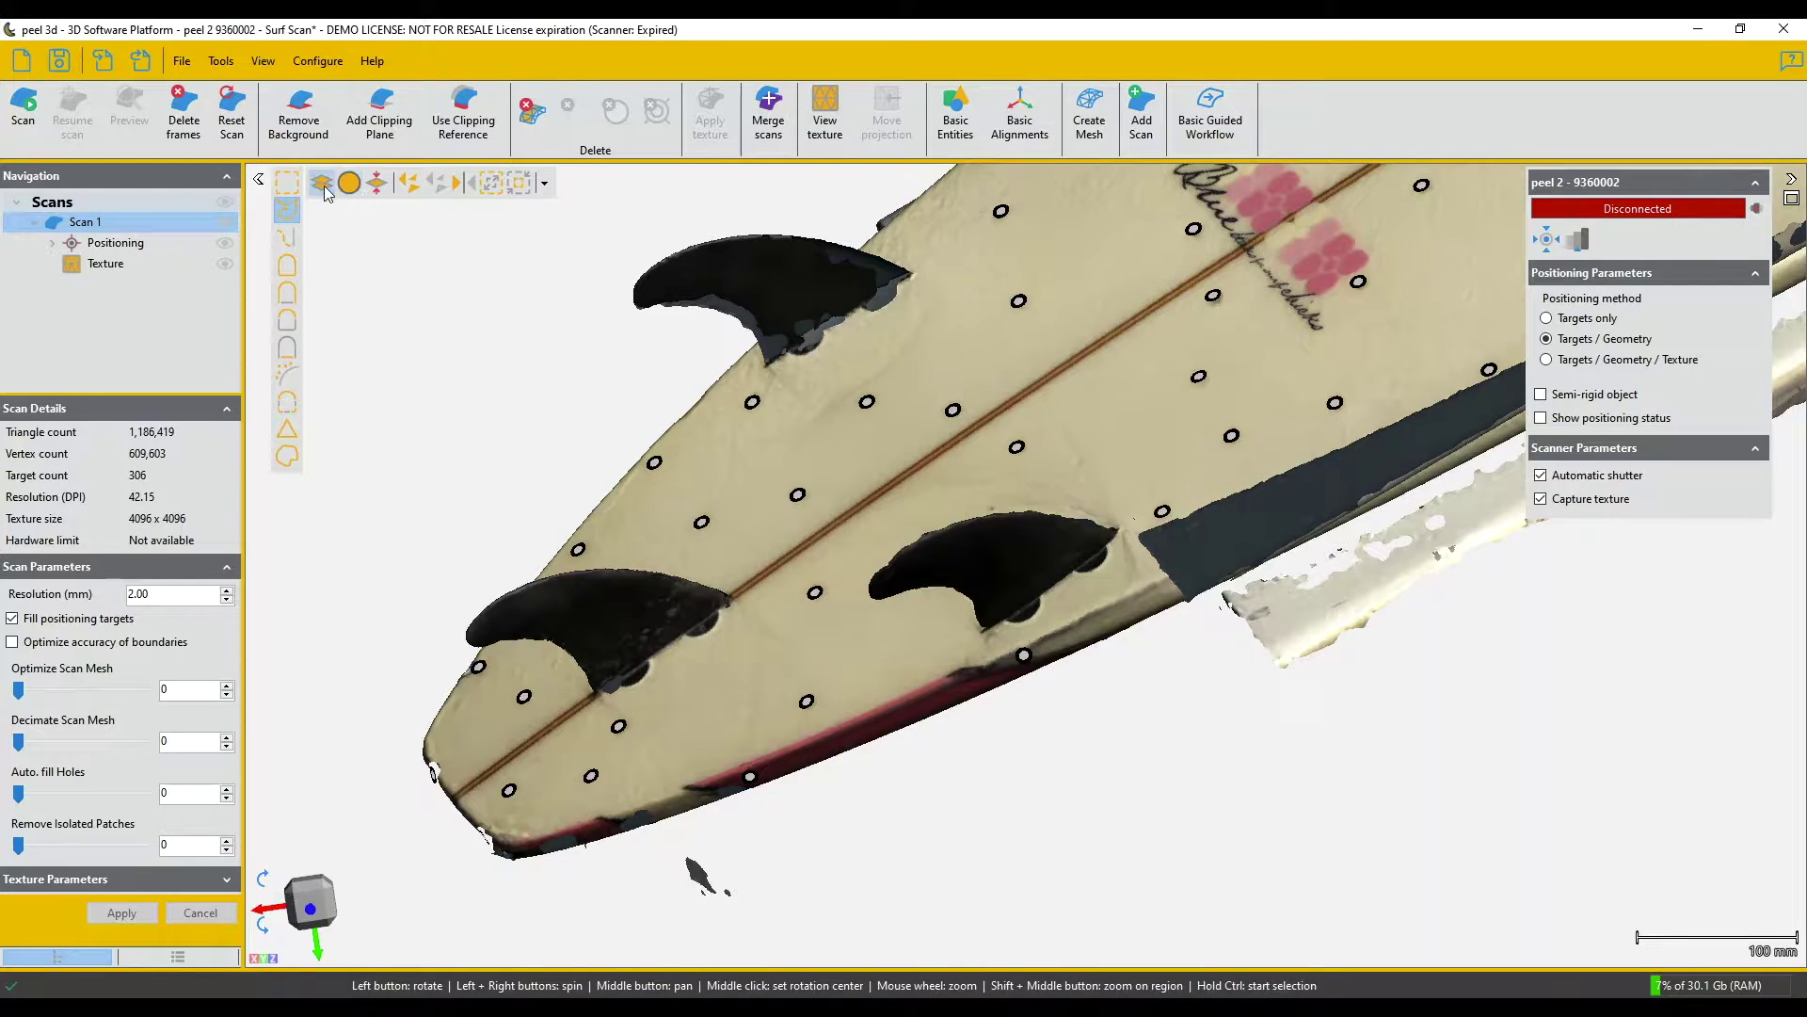
left_click(1092, 131)
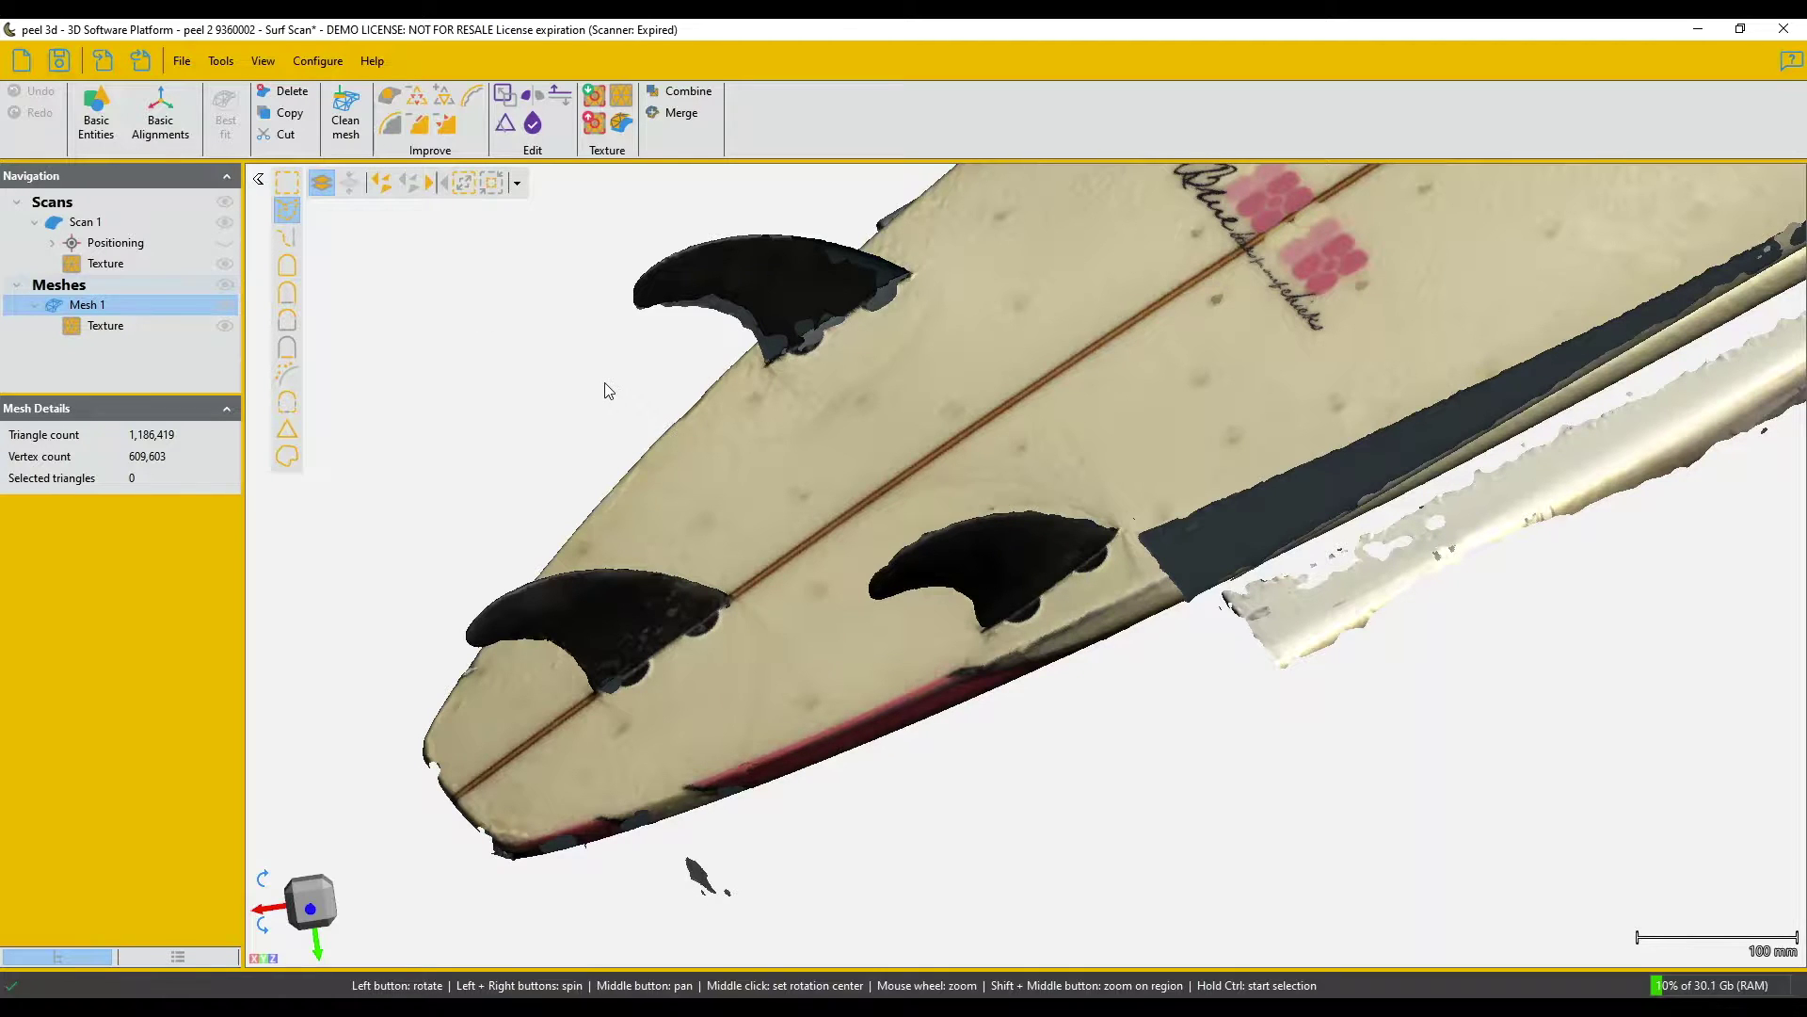
- Polygon-select the tail region with one fin and copy it into Mesh 1 - Copy 1
key("ctrl")
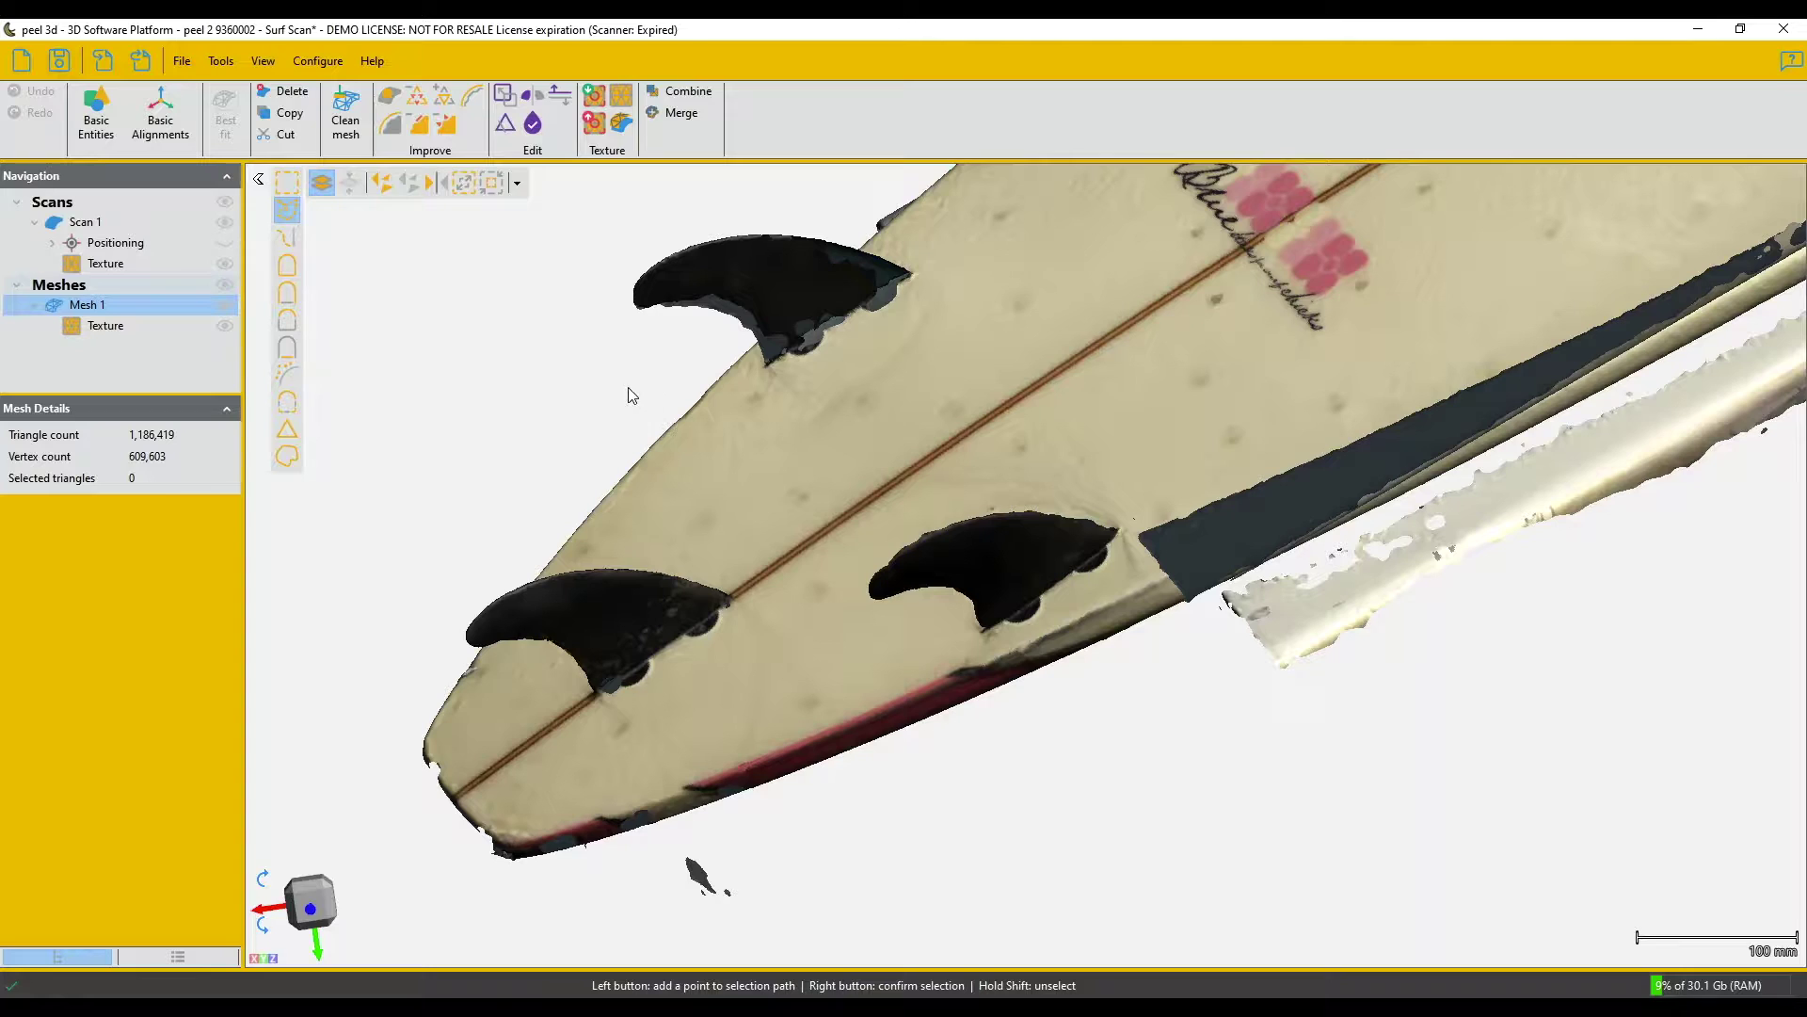
left_click(630, 390)
left_click(910, 789)
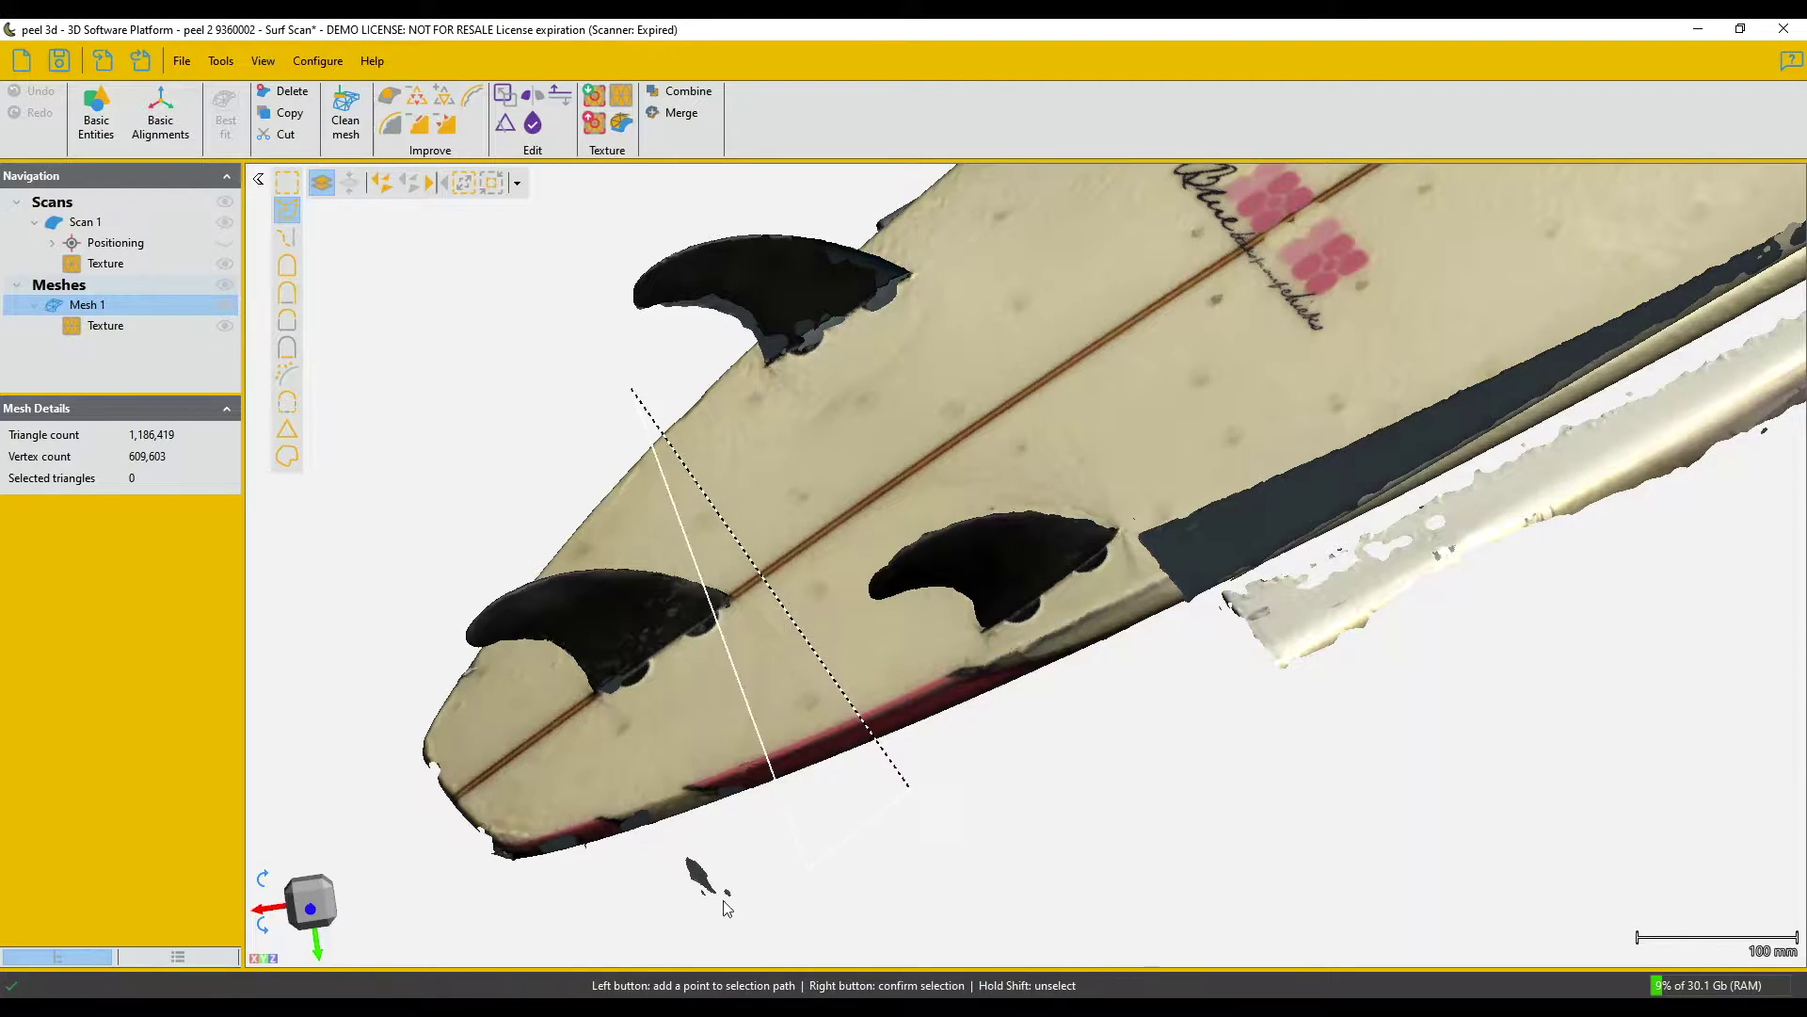
left_click(417, 901)
left_click(315, 718)
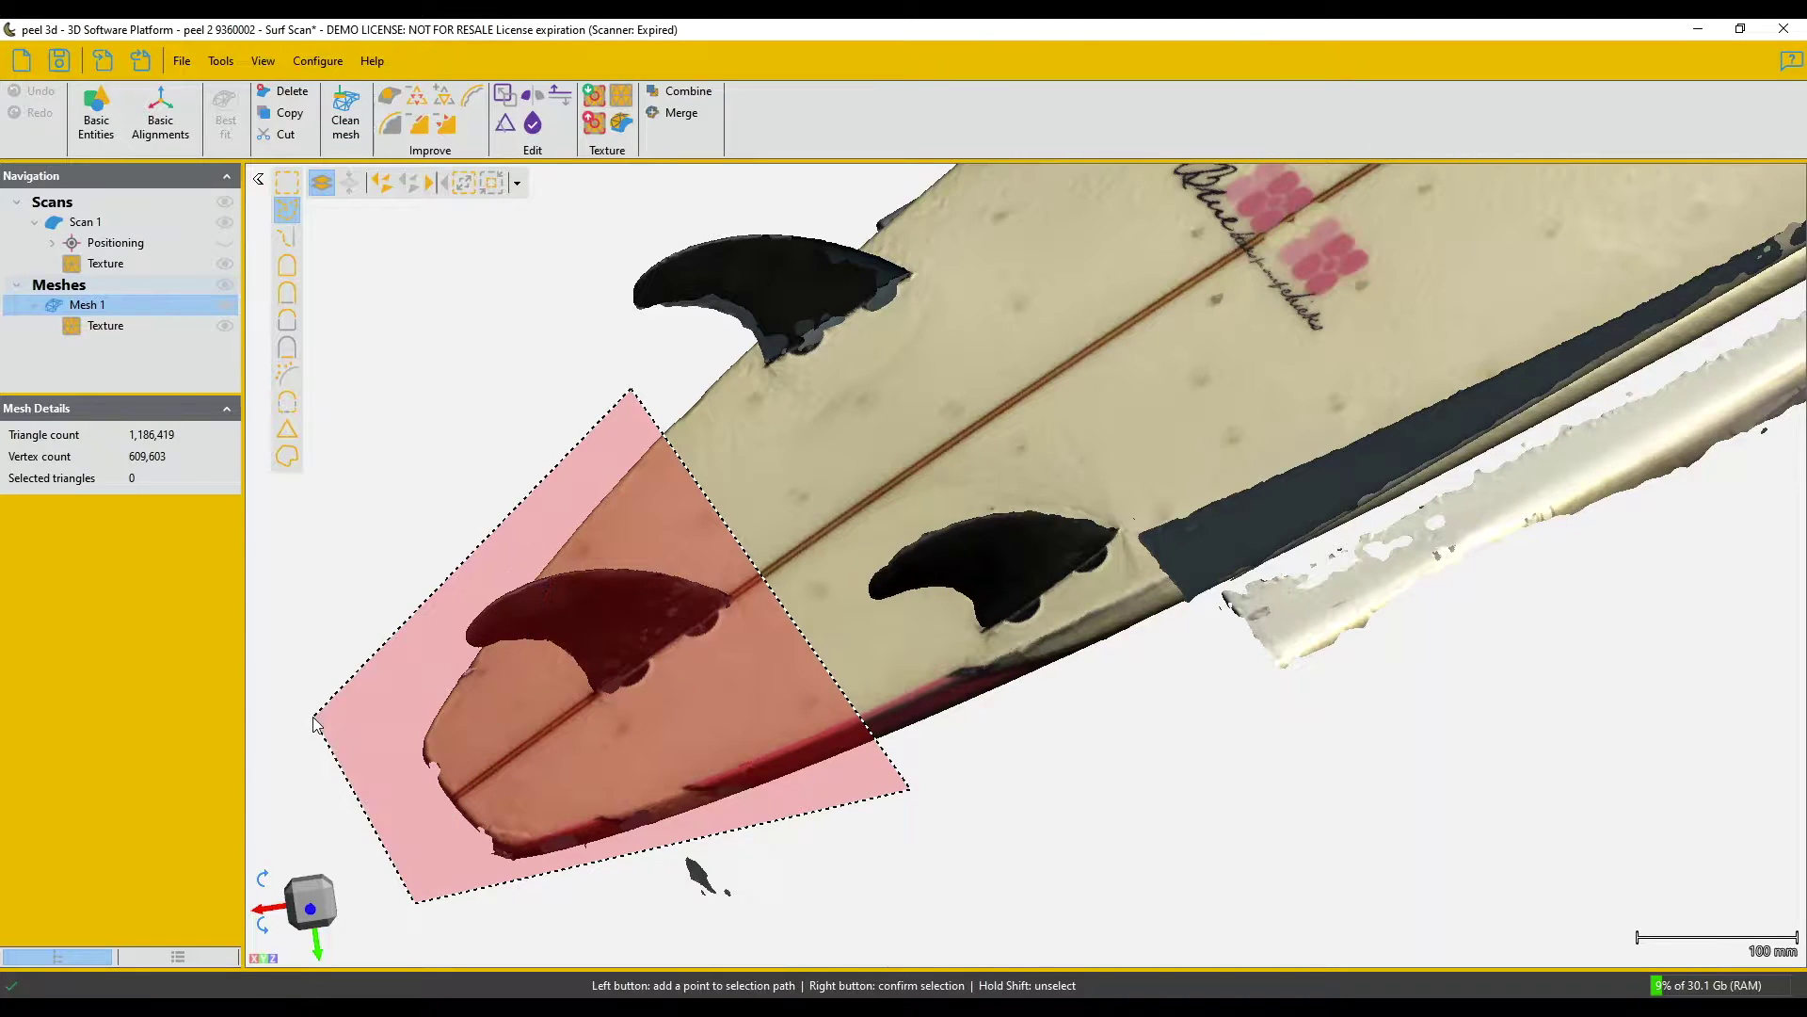
right_click(315, 722)
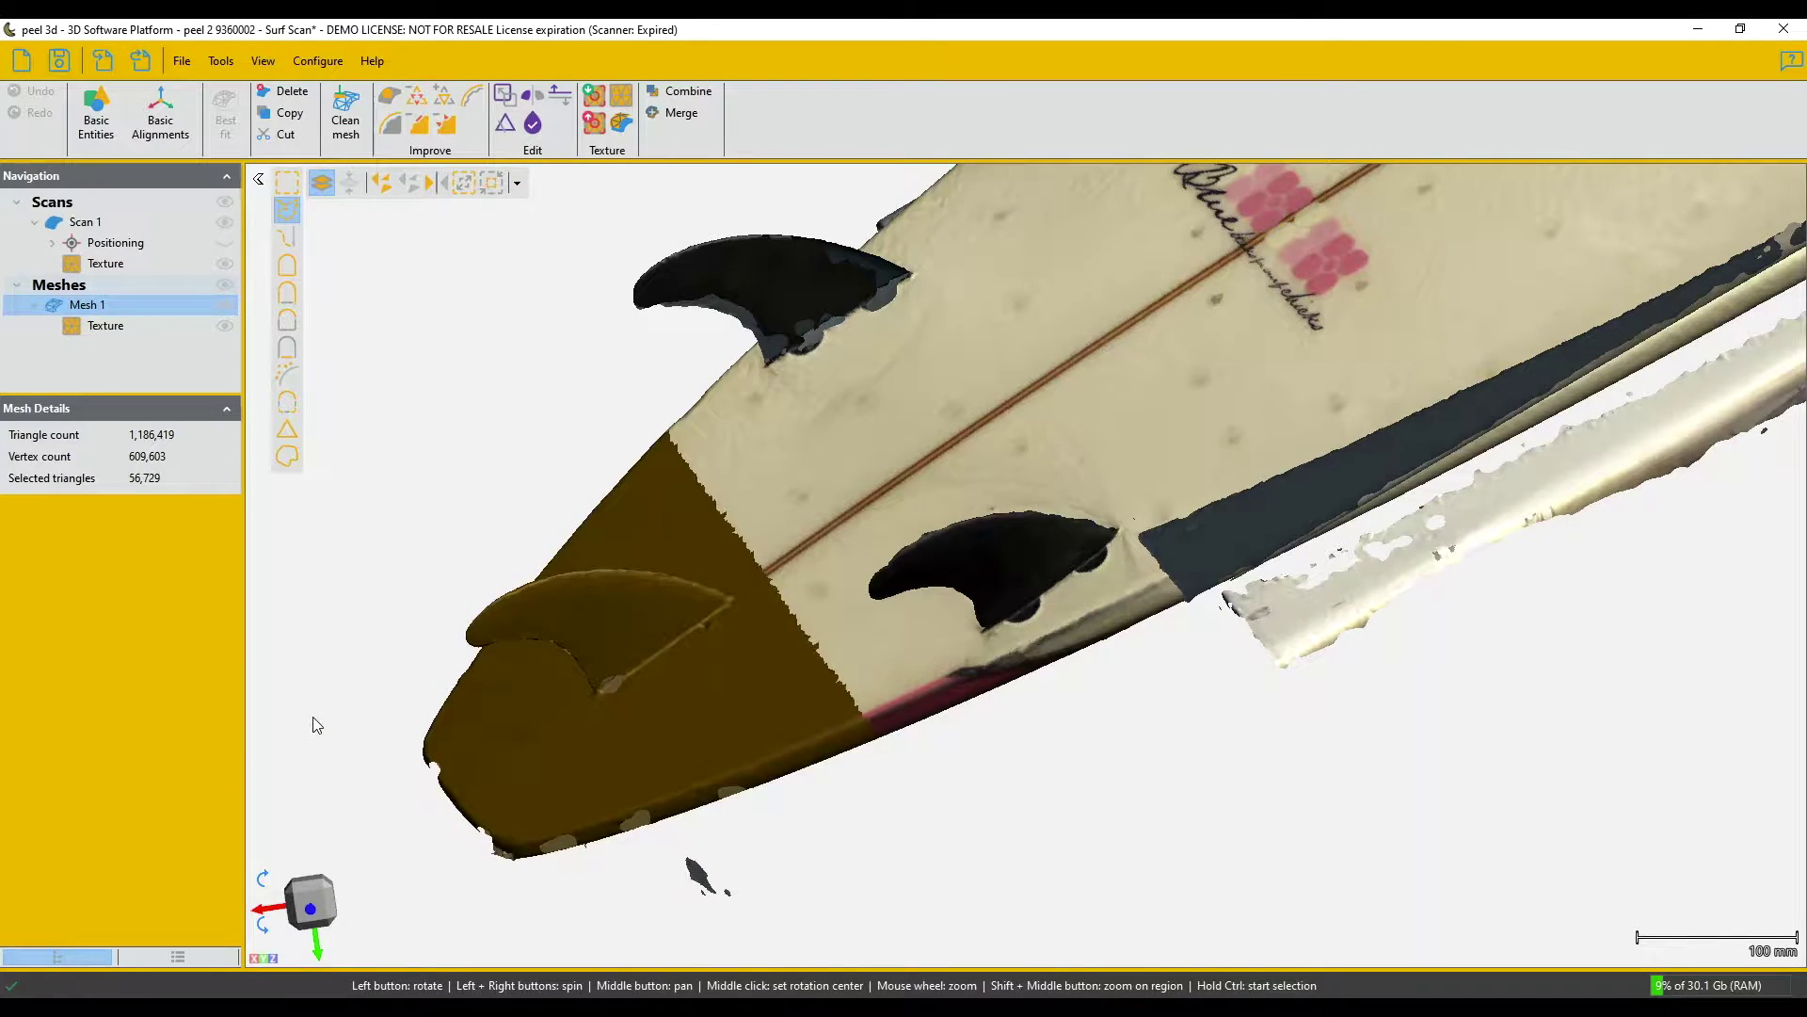
left_click(290, 113)
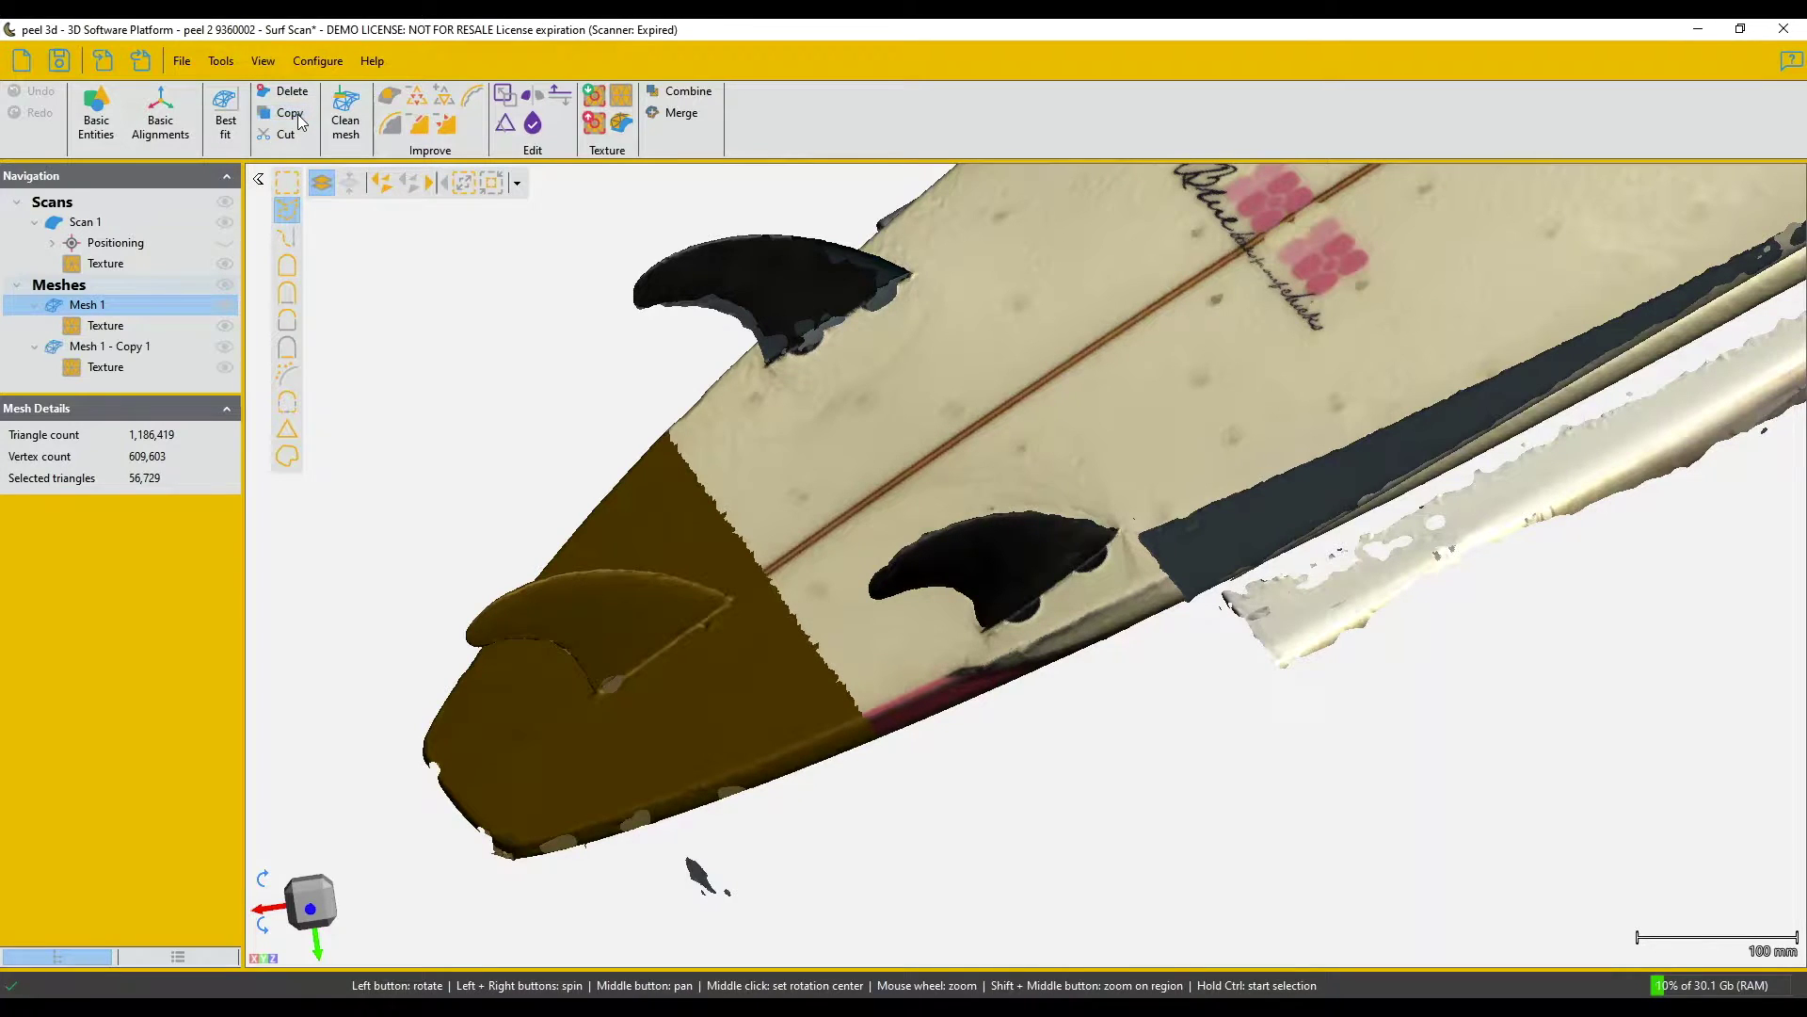
- Delete the original Mesh 1, keeping only the 56,729-triangle tail copy
left_click(128, 349, "ctrl")
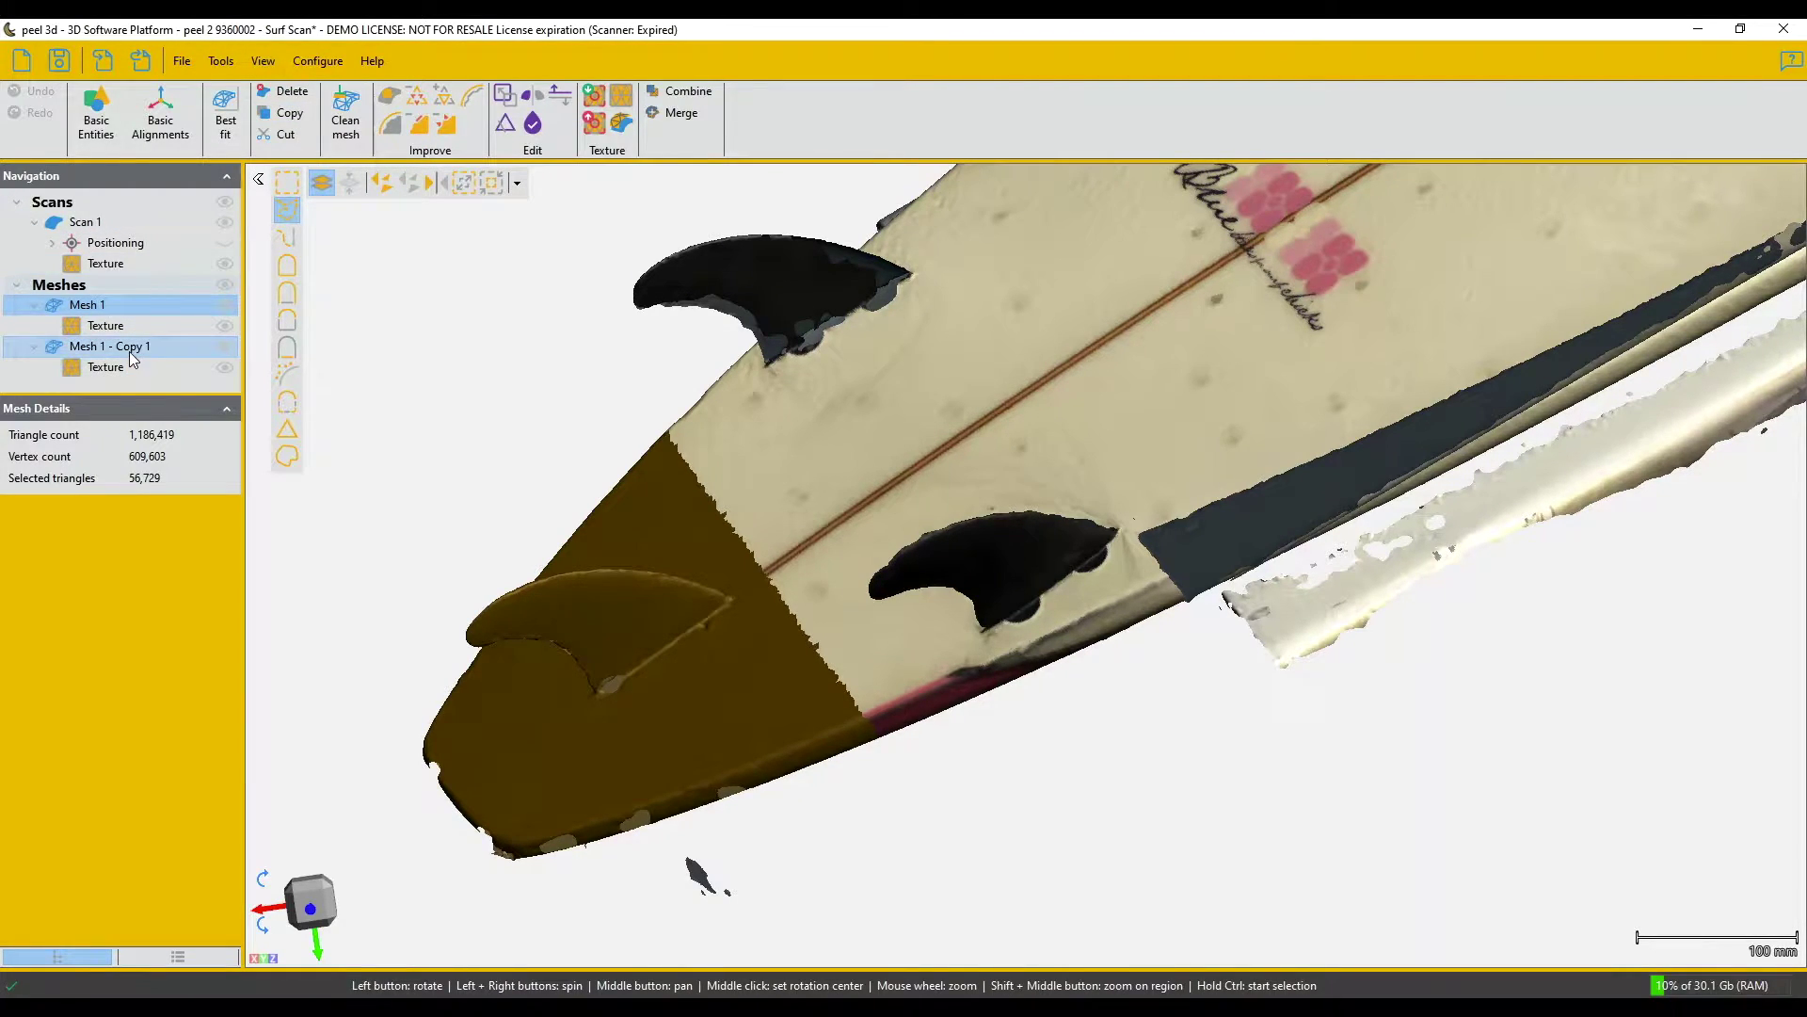
left_click(128, 353)
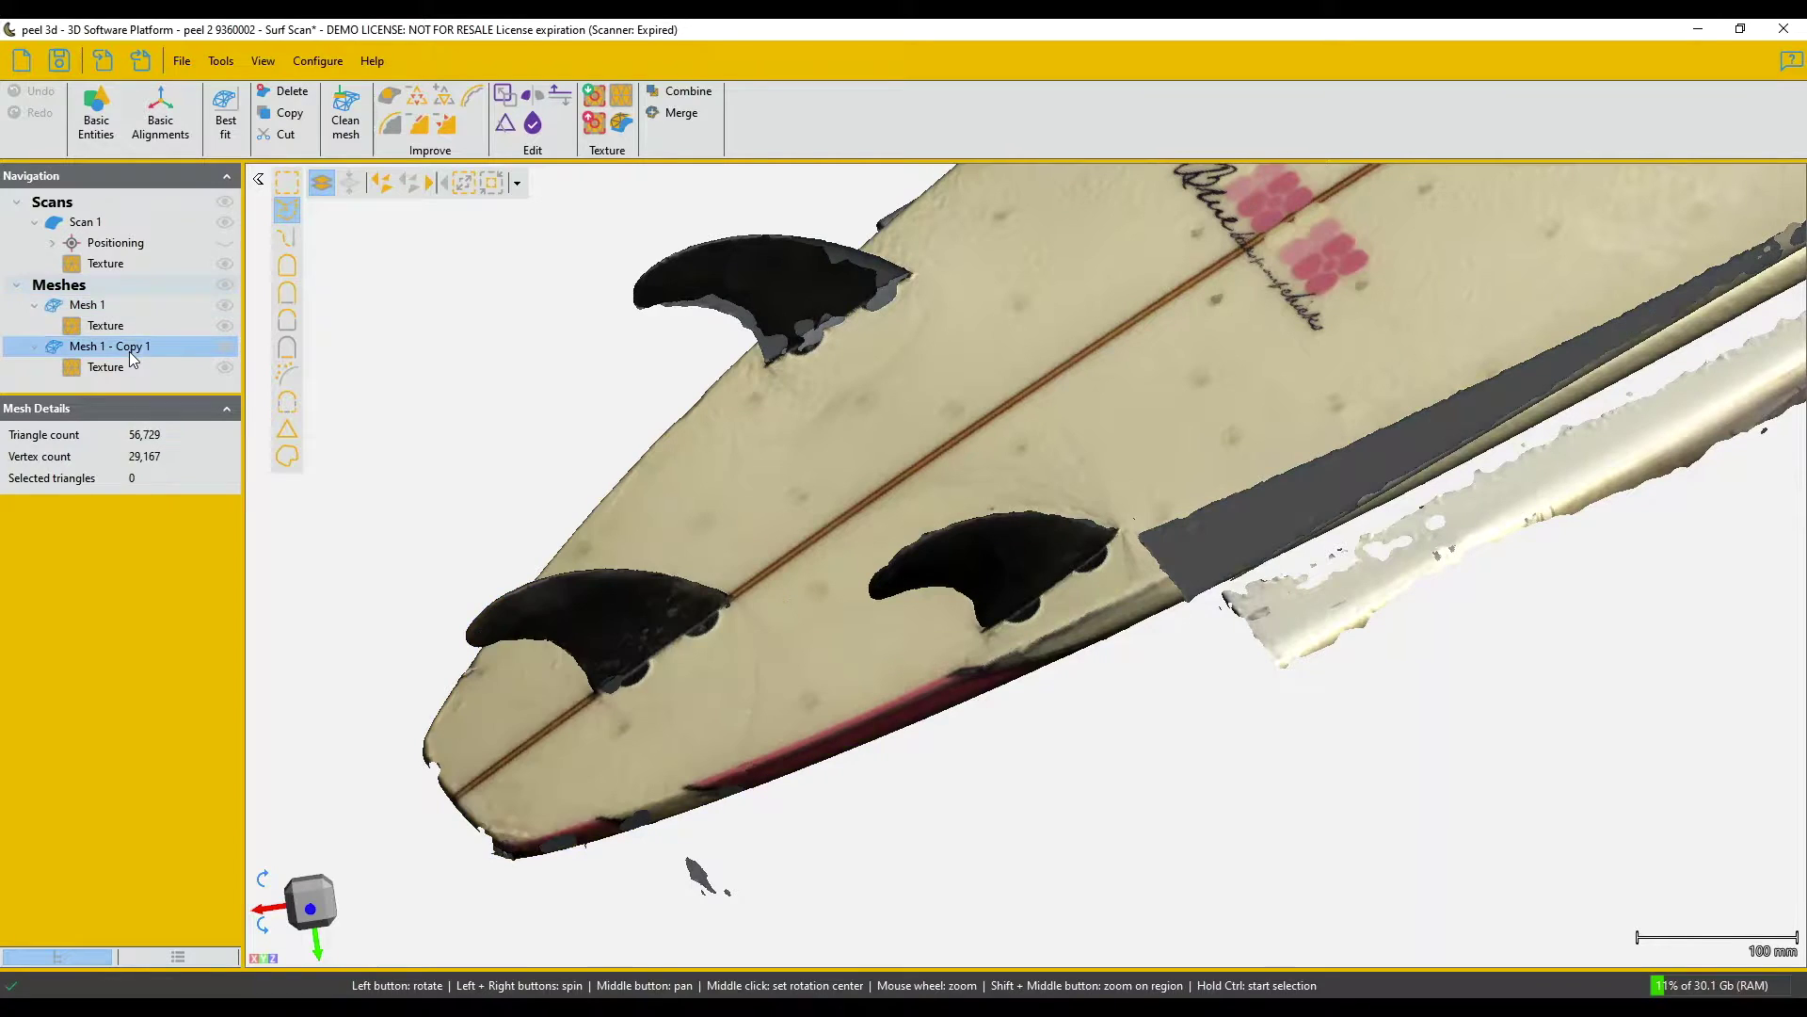
left_click(120, 303, "ctrl")
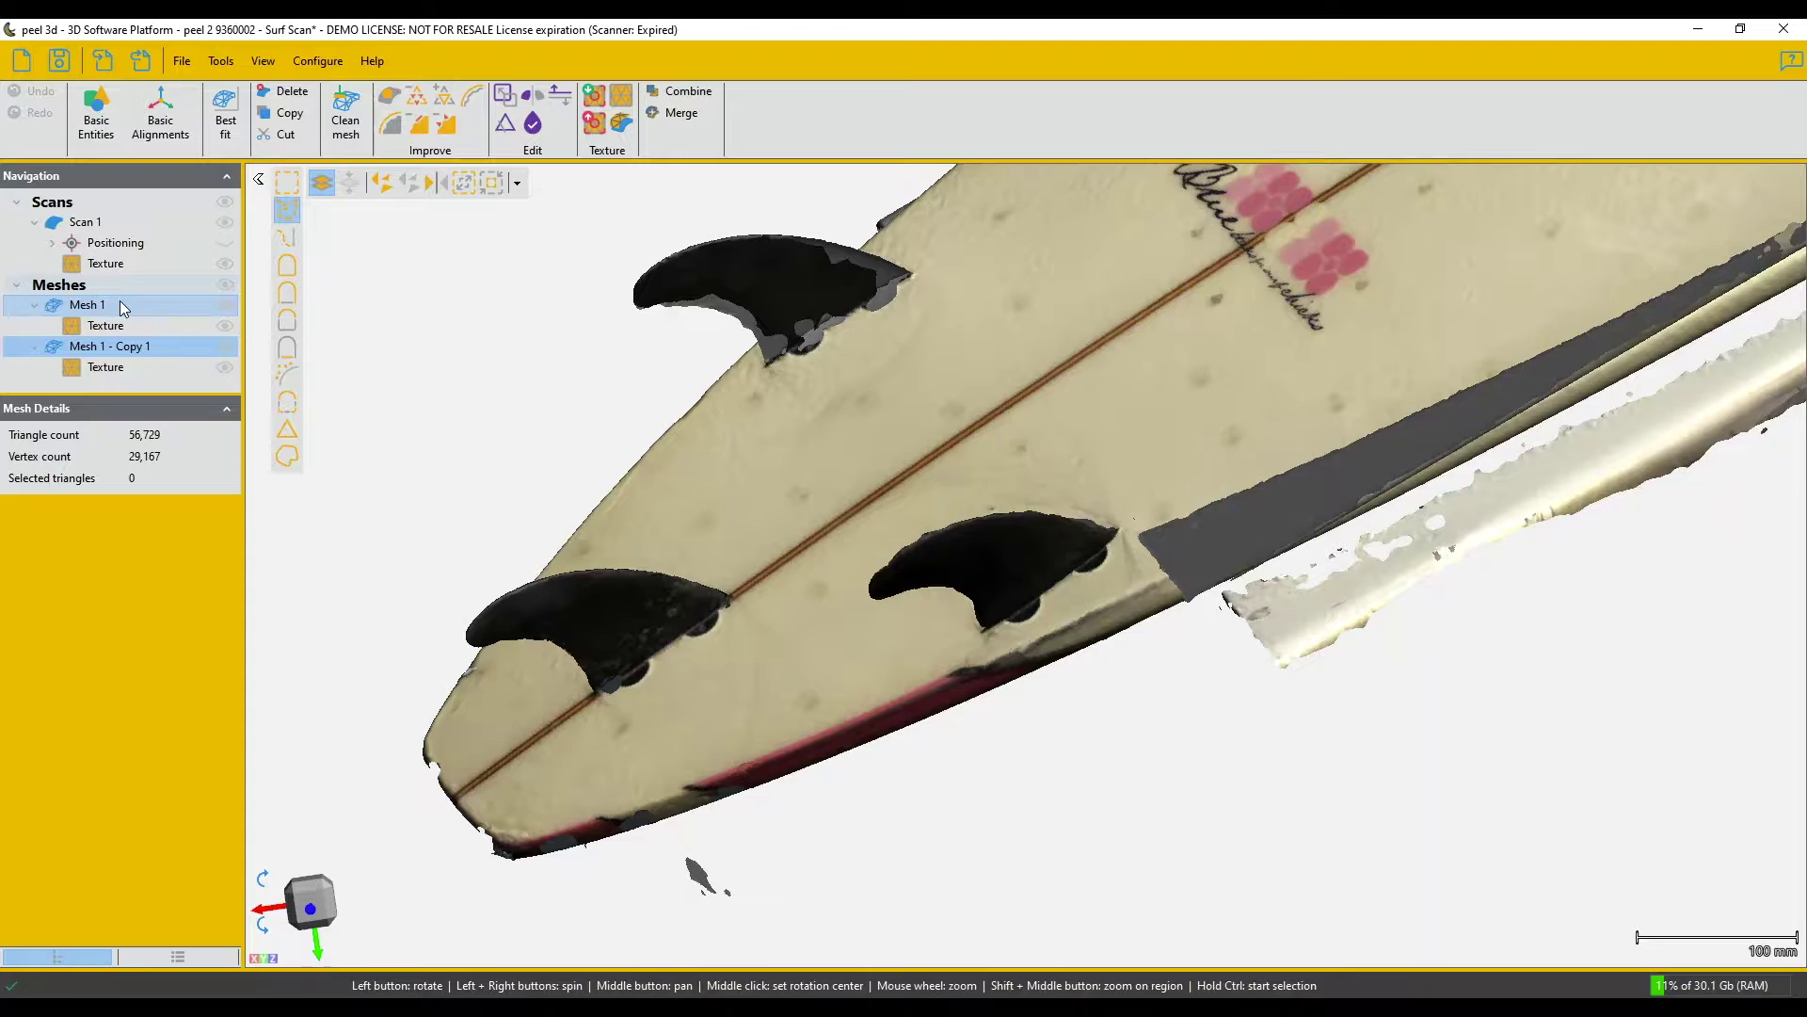
right_click(121, 303)
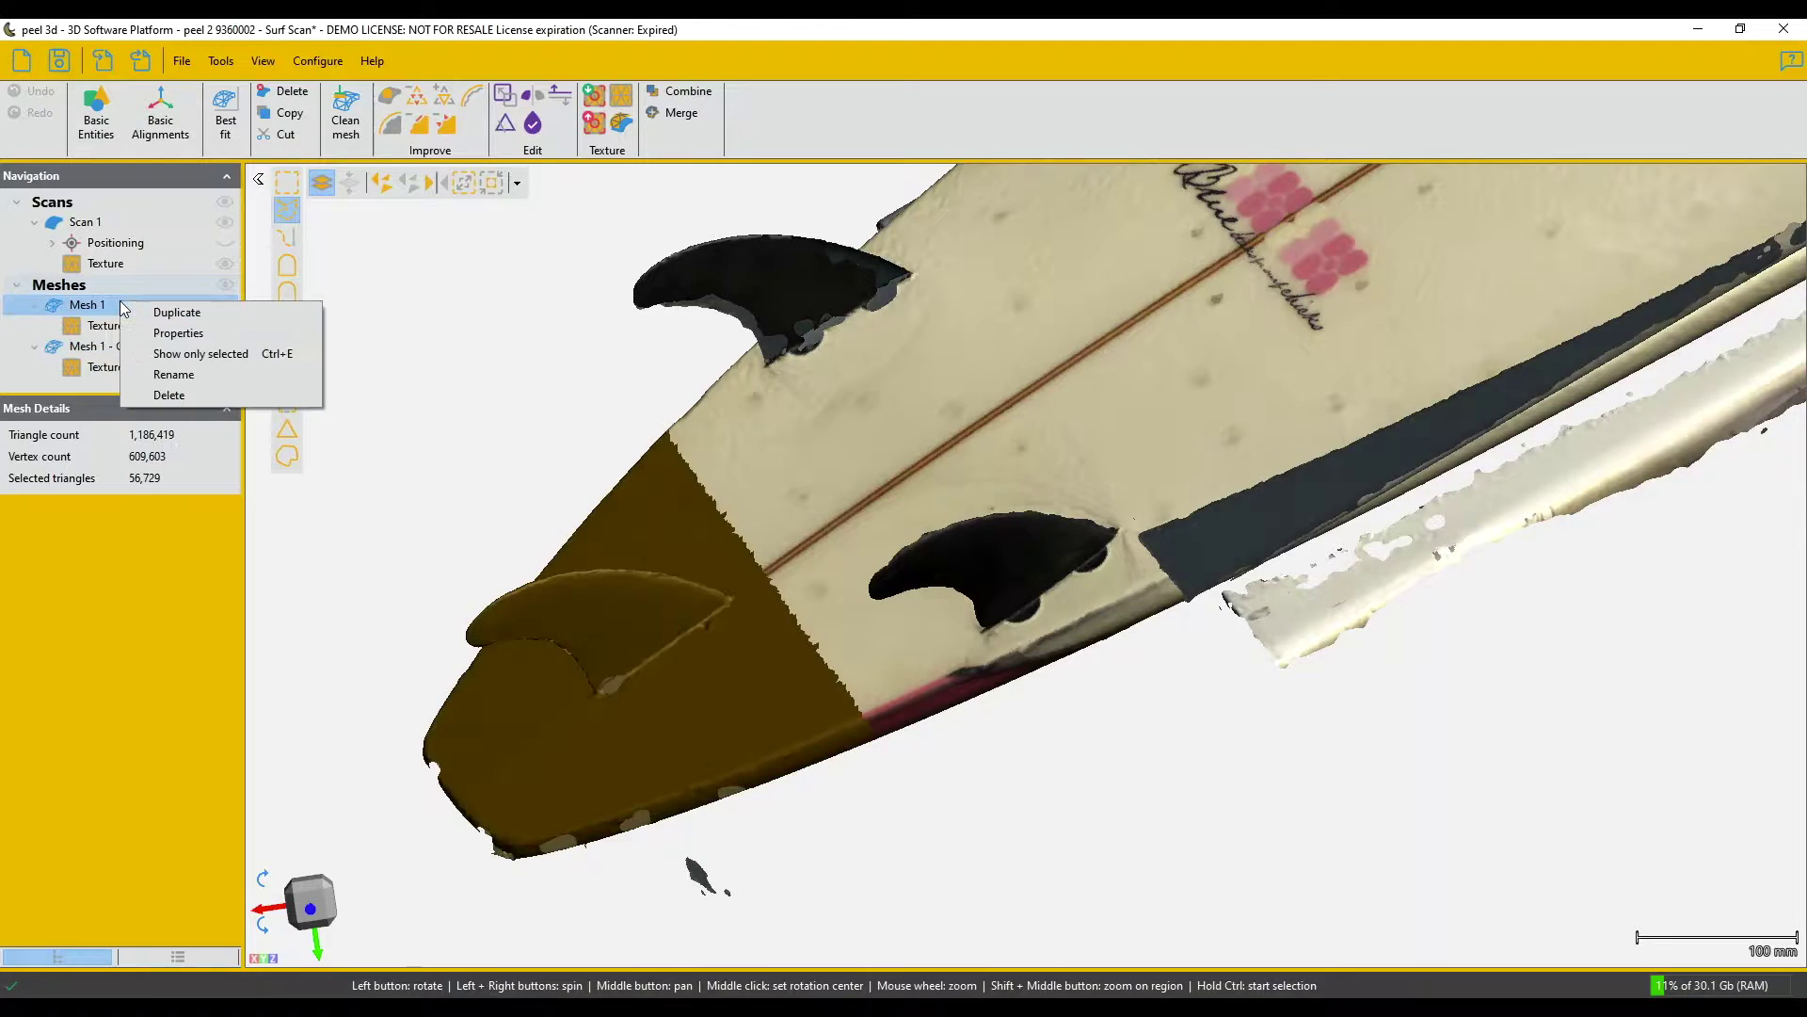
left_click(168, 394)
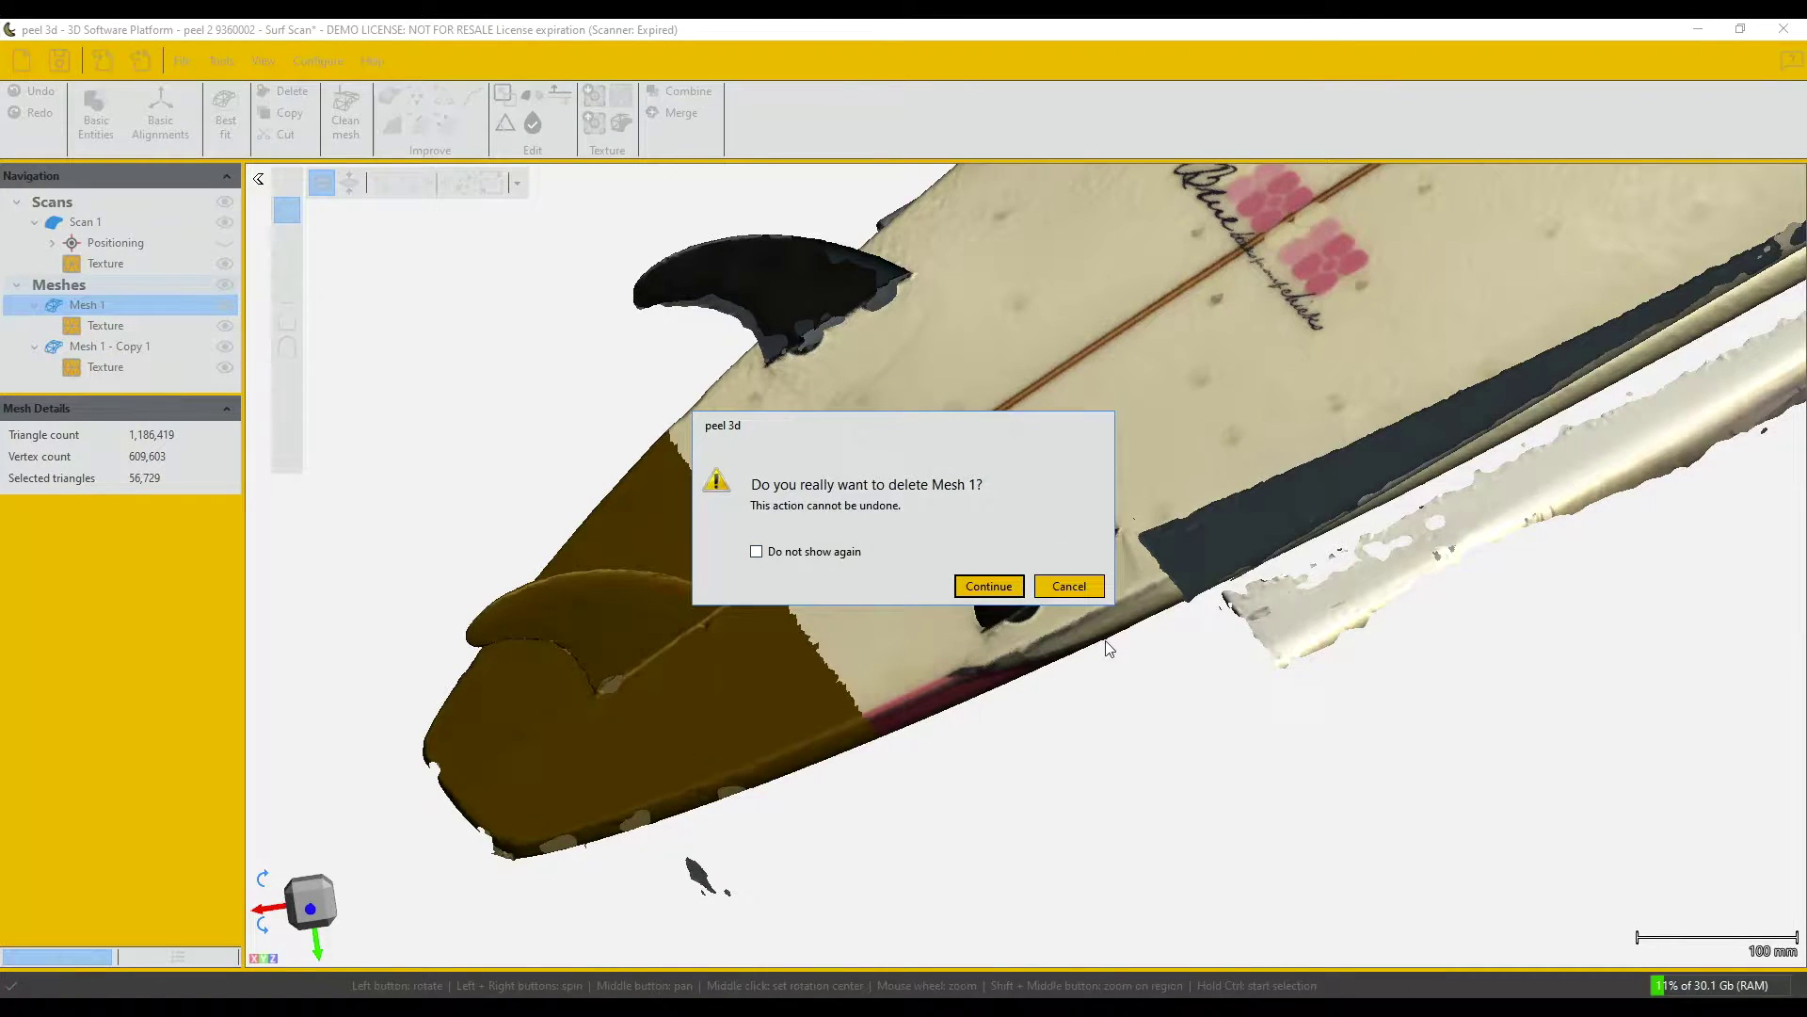
left_click(1000, 590)
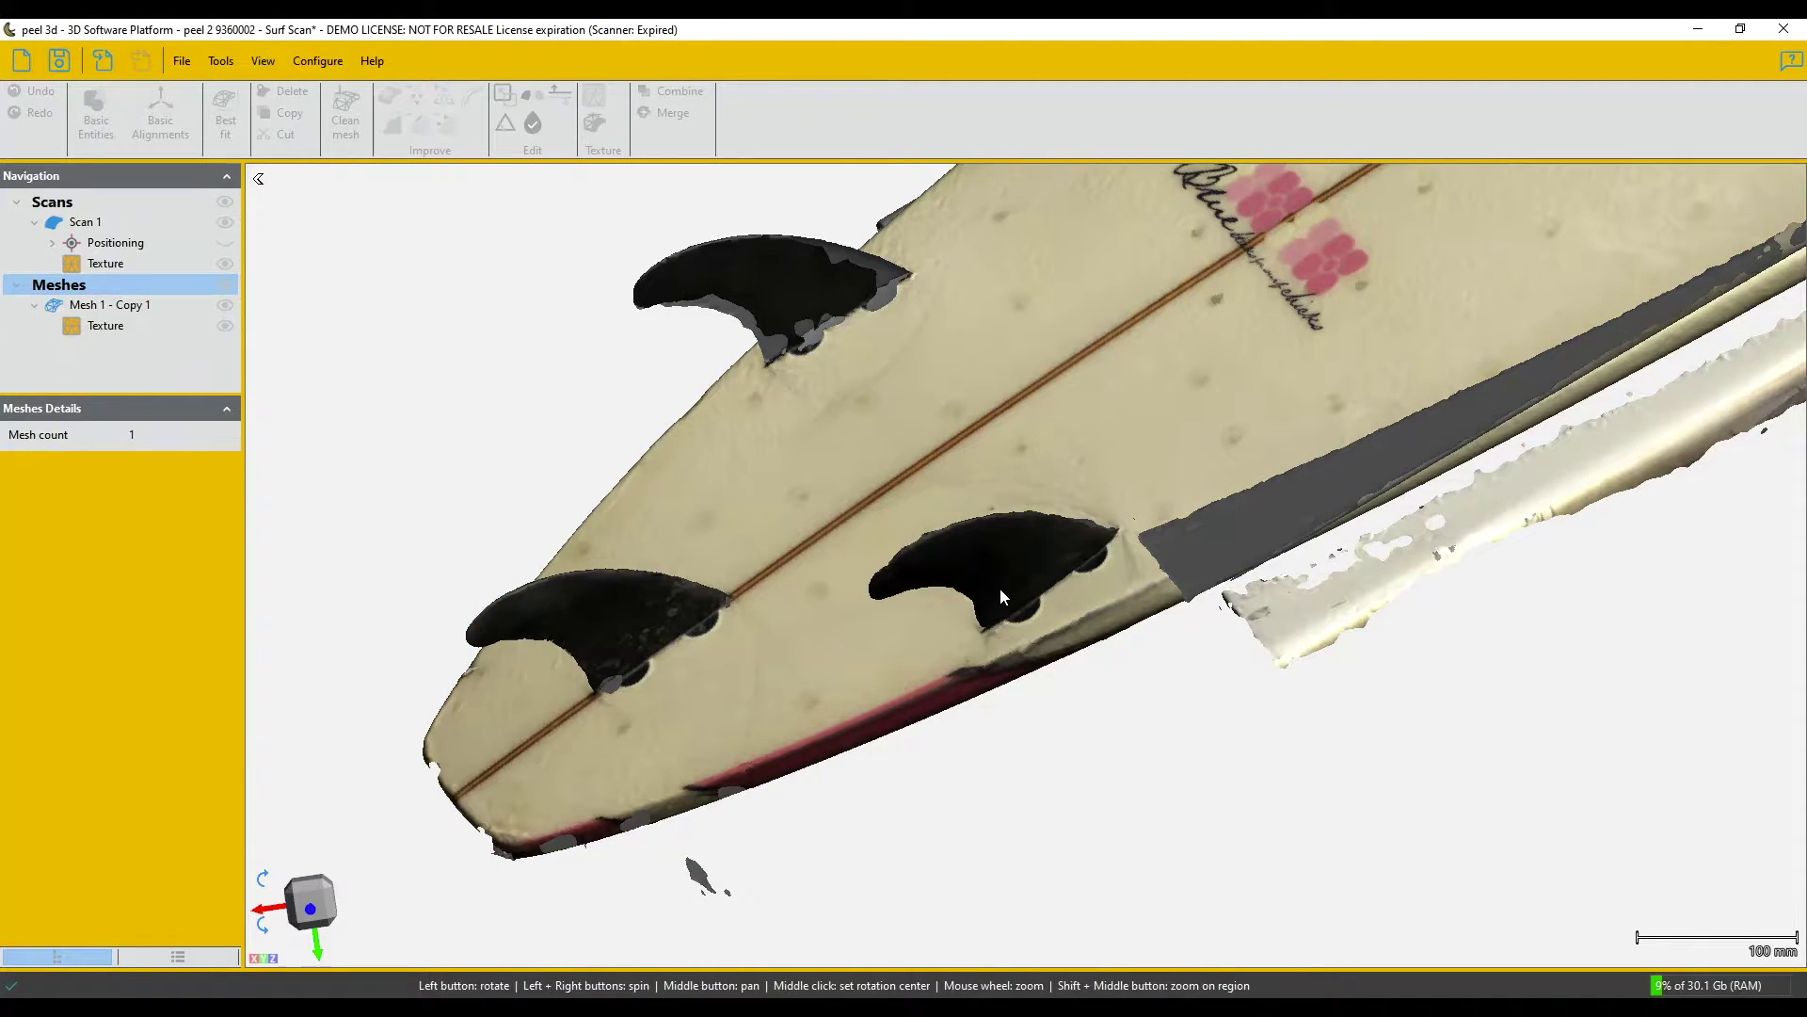
- Hide the scans and orbit around the isolated tail mesh to inspect its fin
left_click(224, 202)
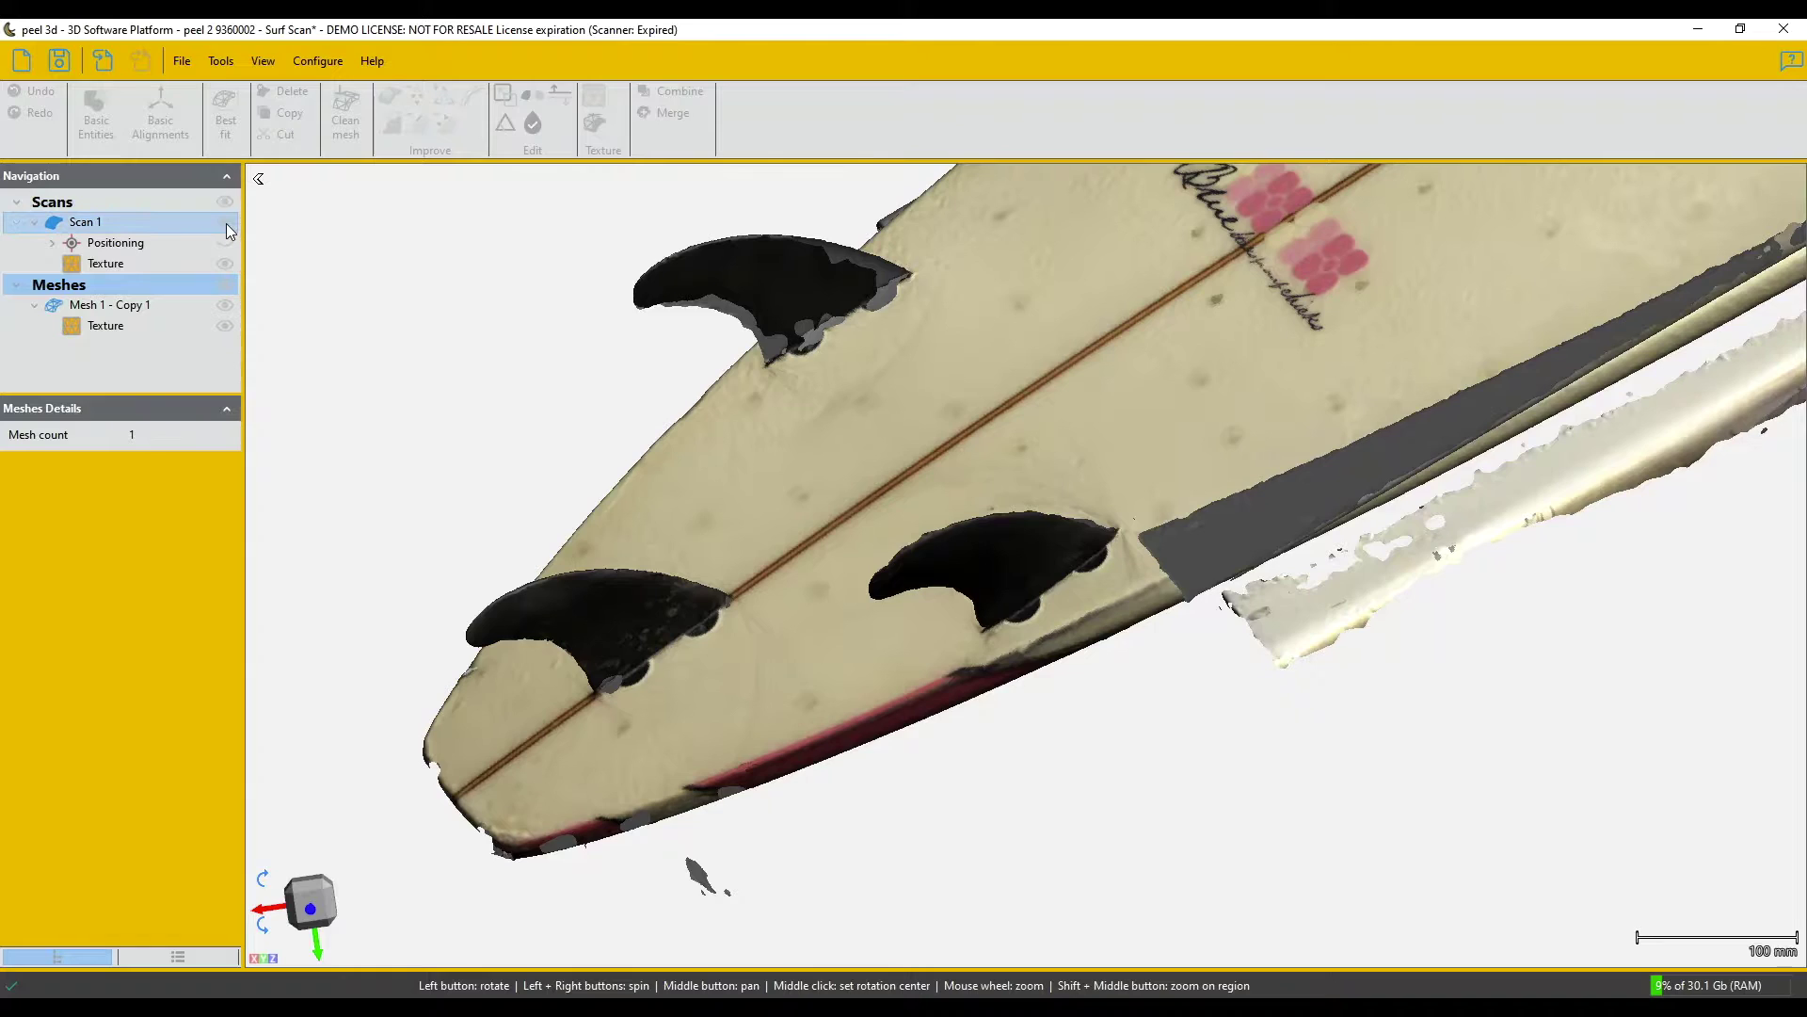
left_click_drag(697, 698, 807, 545)
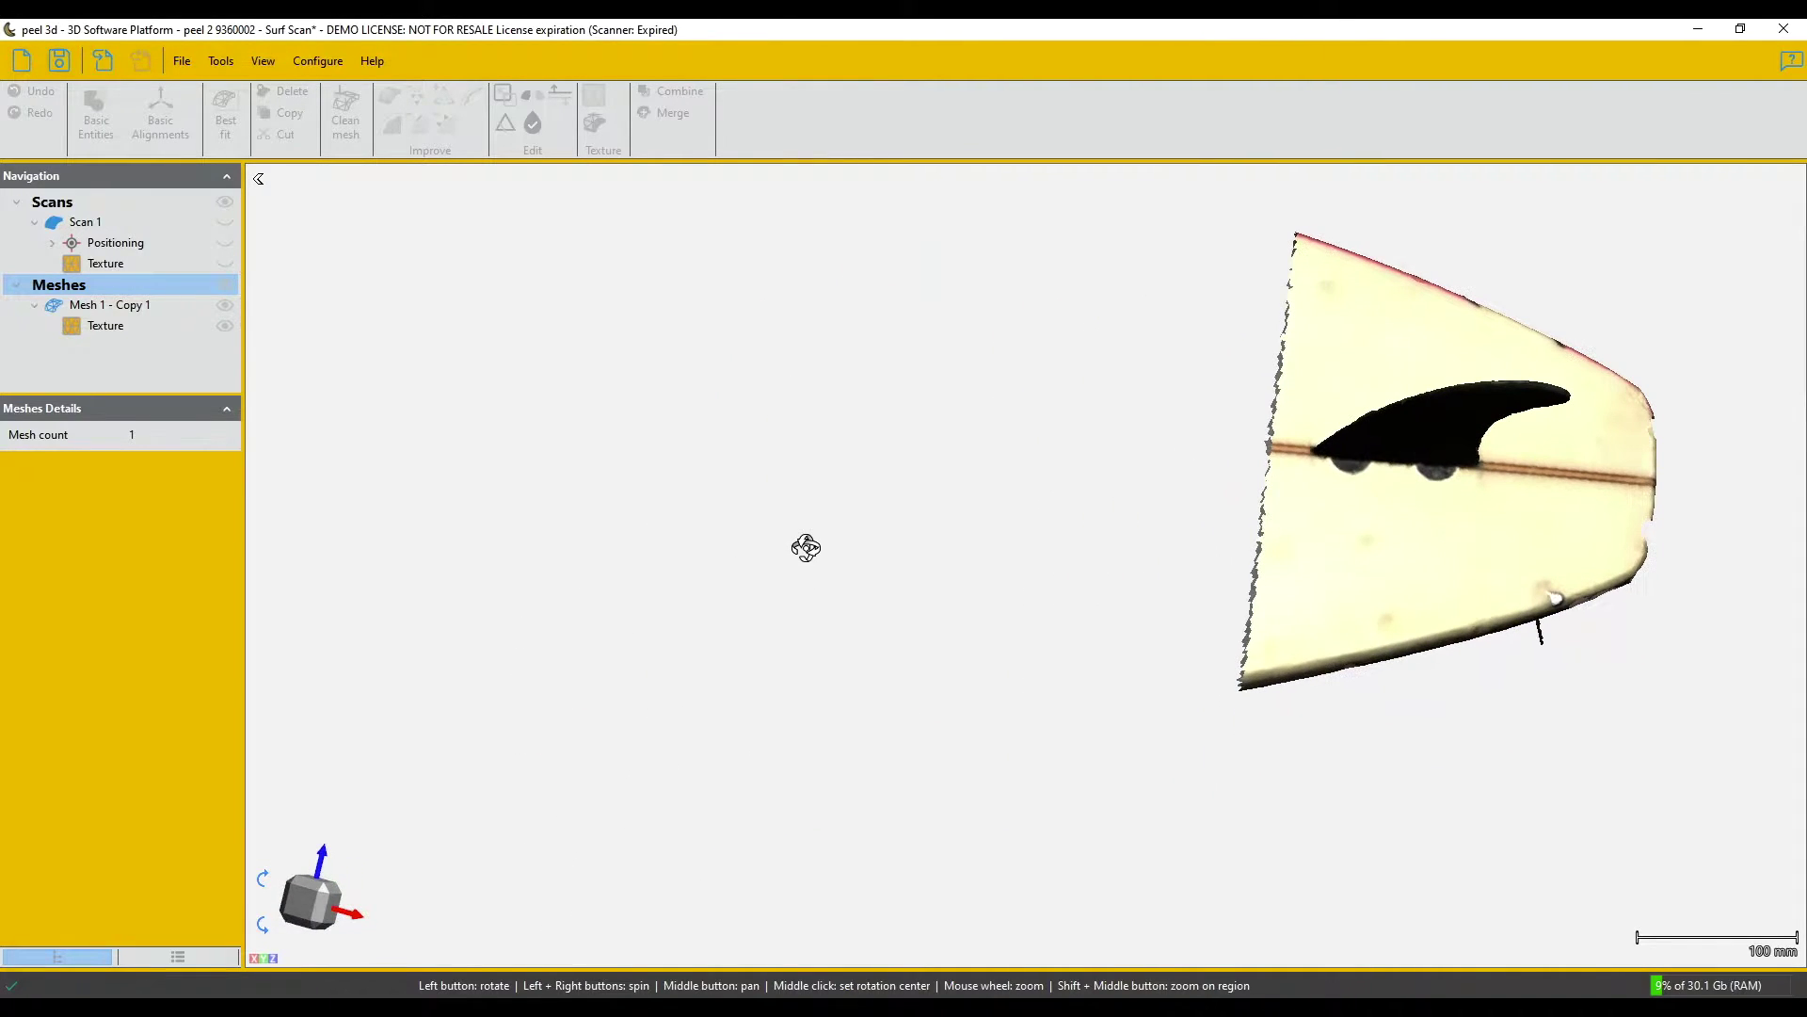
left_click_drag(1274, 625, 1274, 782)
left_click_drag(735, 588, 779, 528)
mouse_move(818, 412)
left_mouse_down()
mouse_move(819, 432)
mouse_move(807, 404)
left_mouse_up()
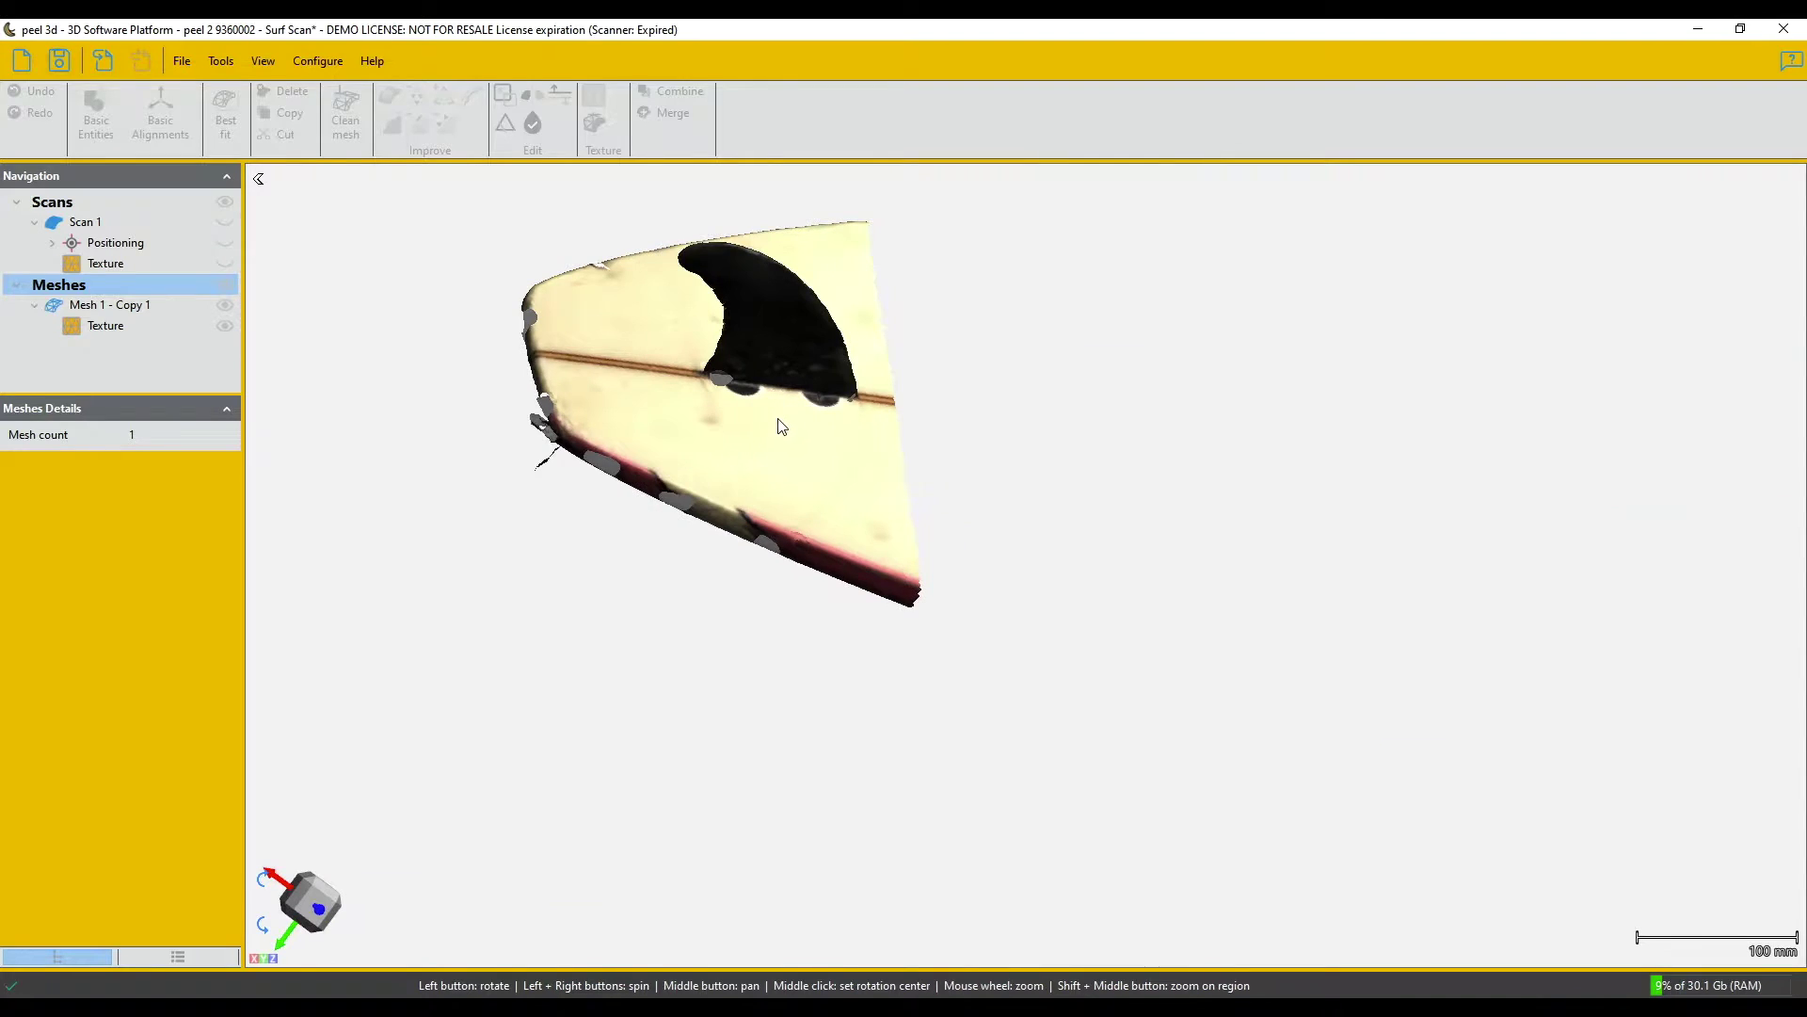
middle_click(778, 420)
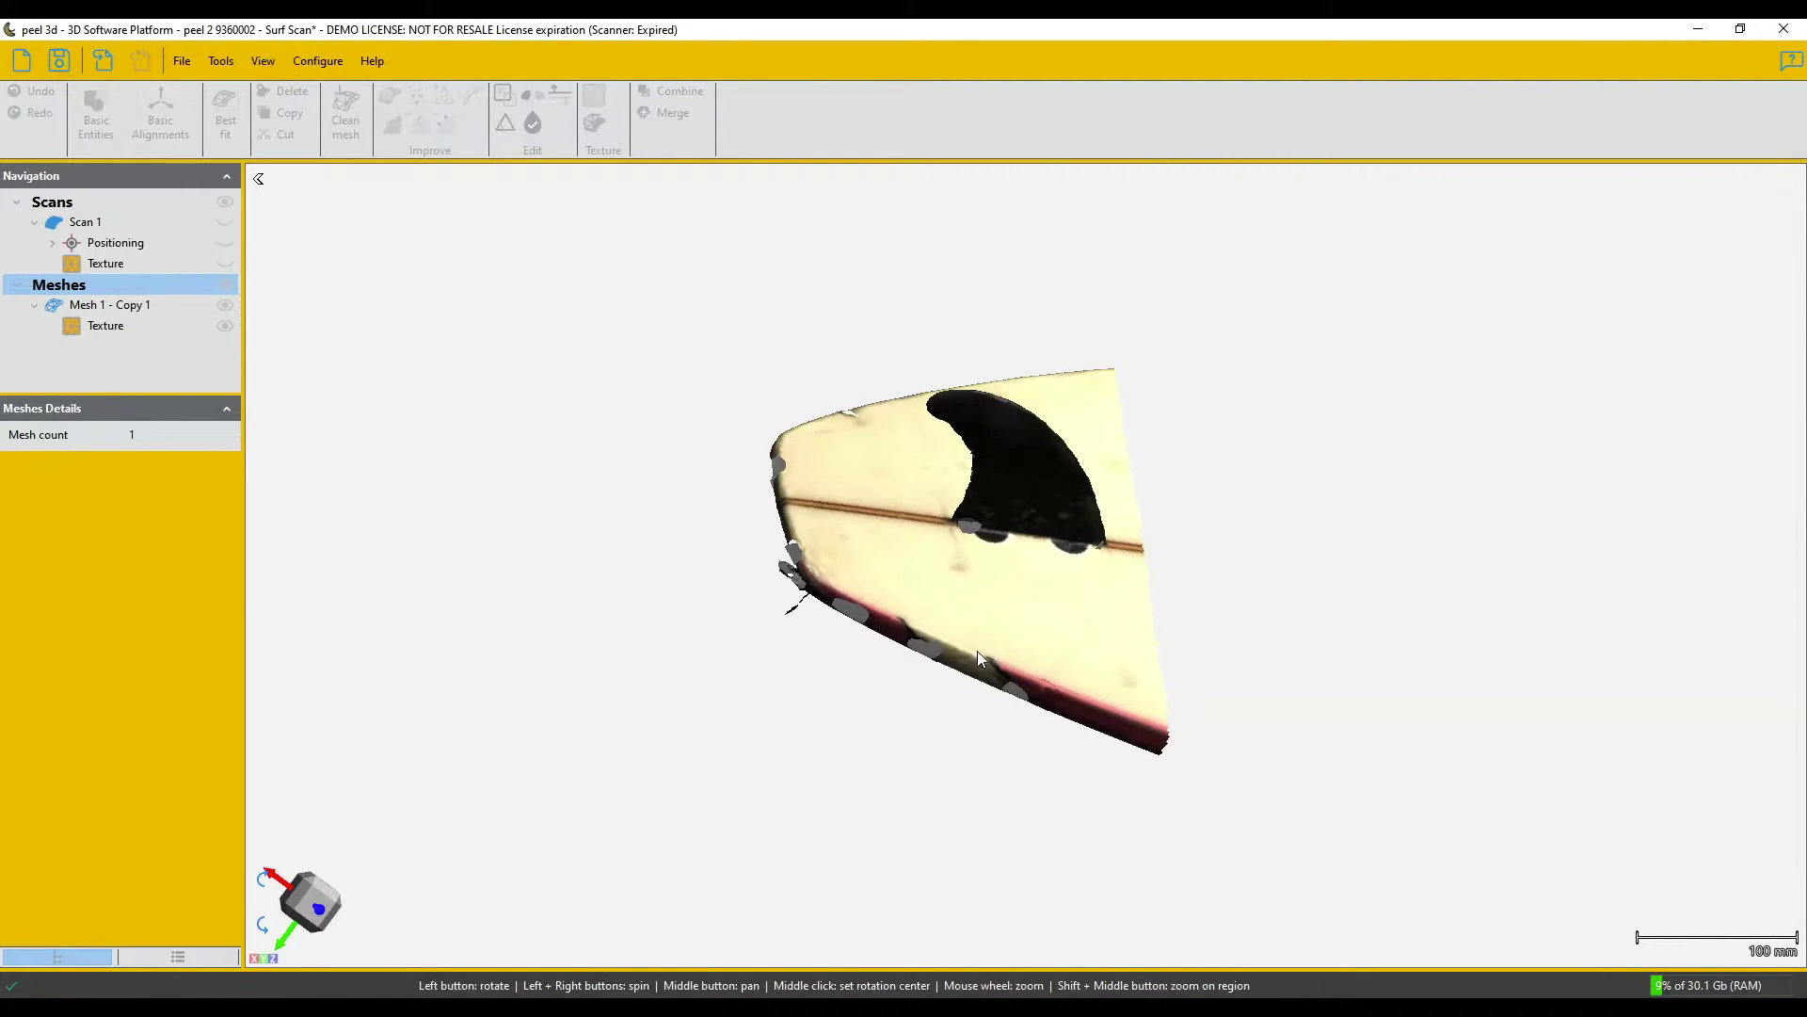
- Select the Texture node of Mesh 1 - Copy 1 and open its texture image
left_click(138, 314)
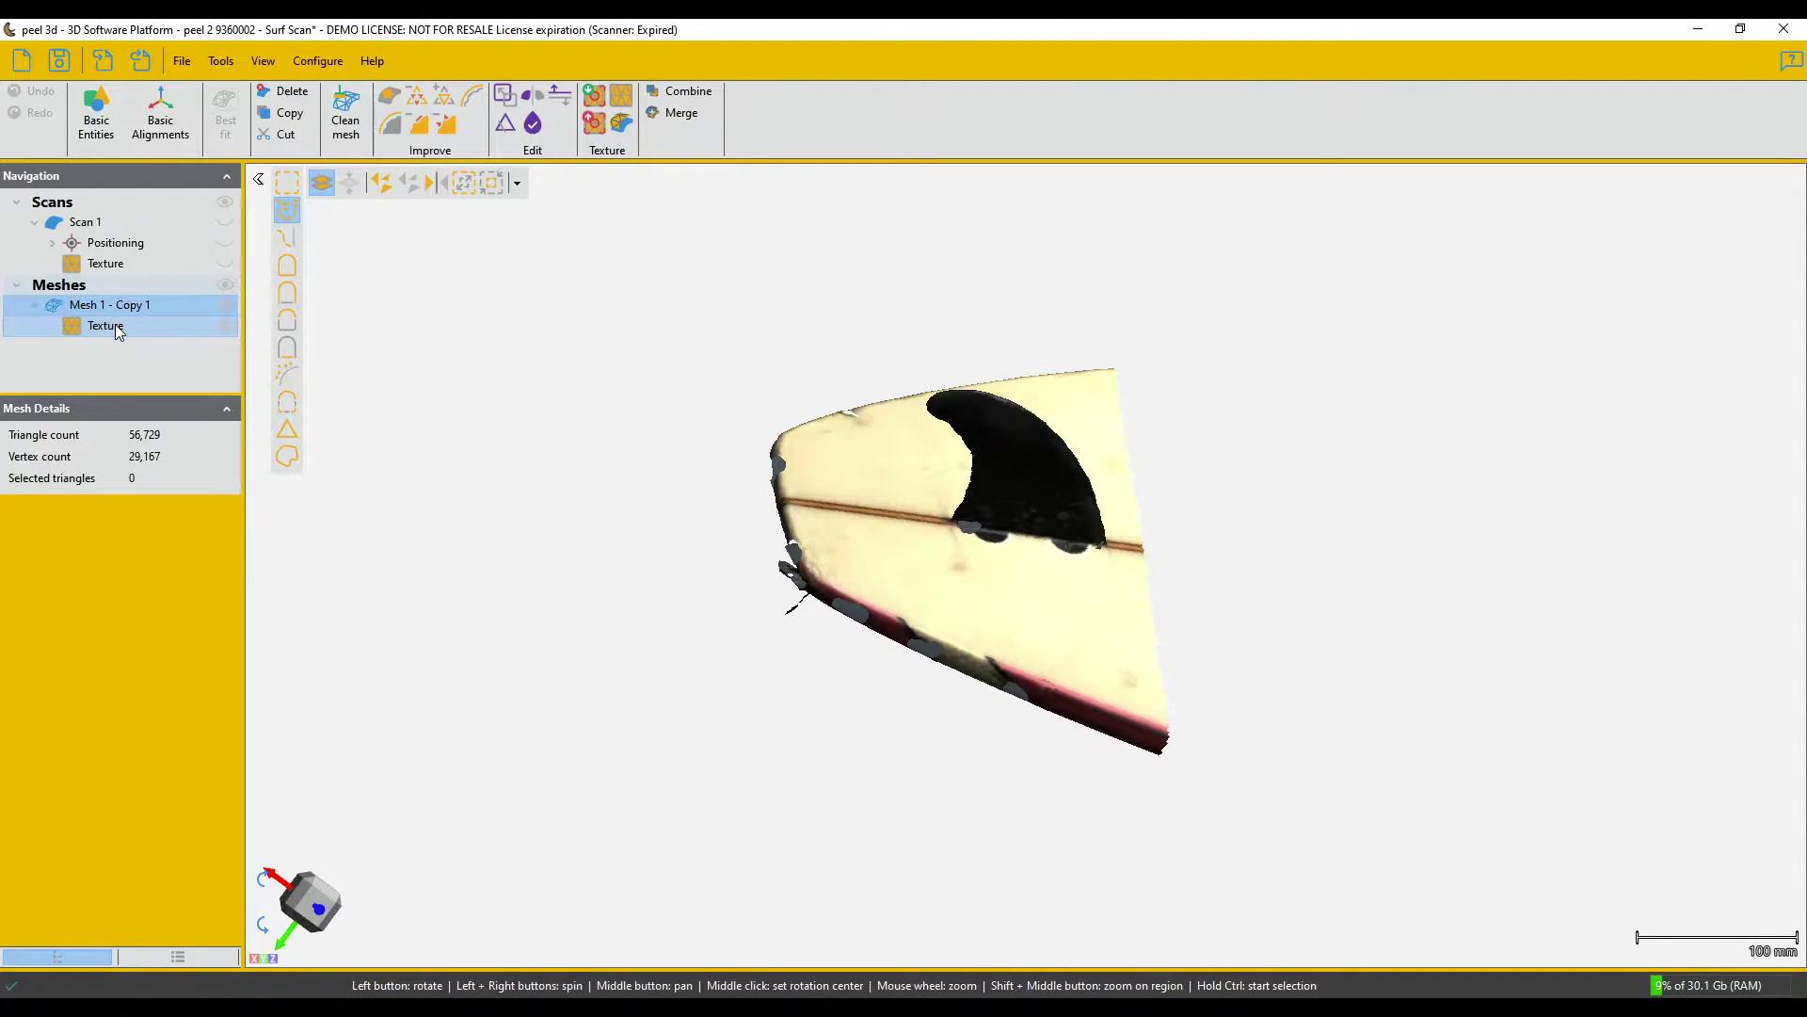
left_click(116, 326)
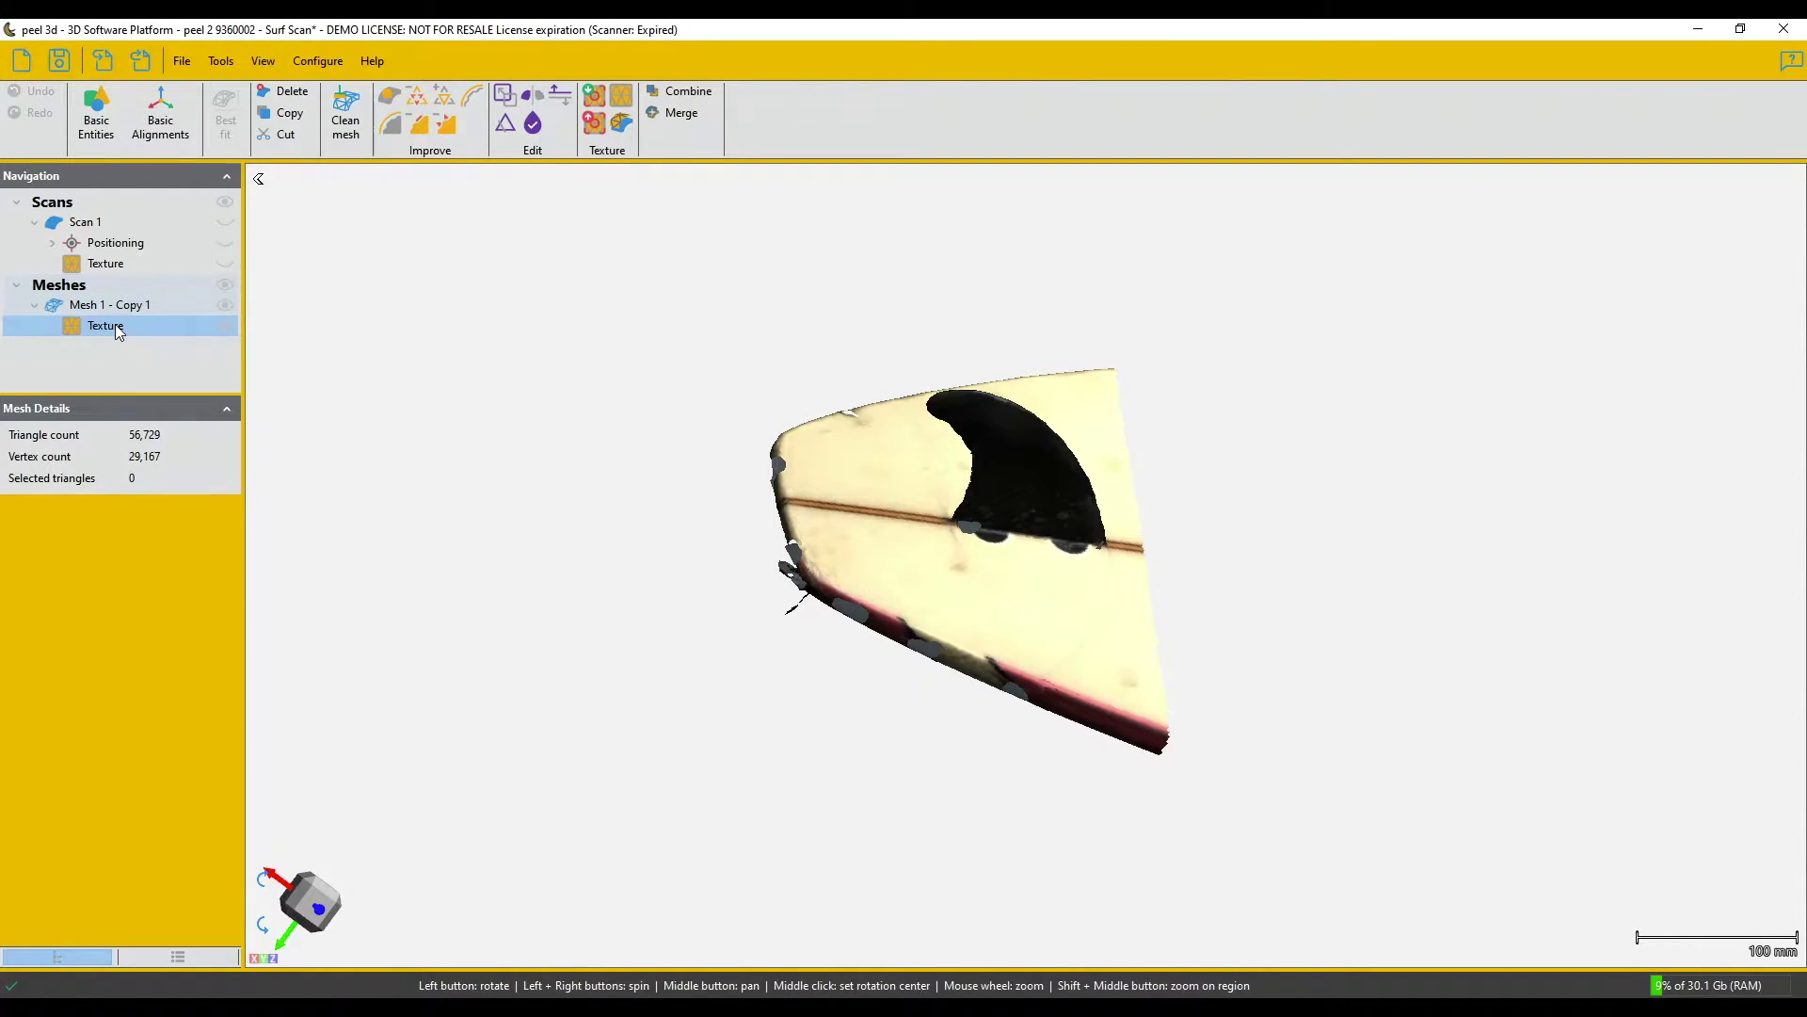
left_click(622, 102)
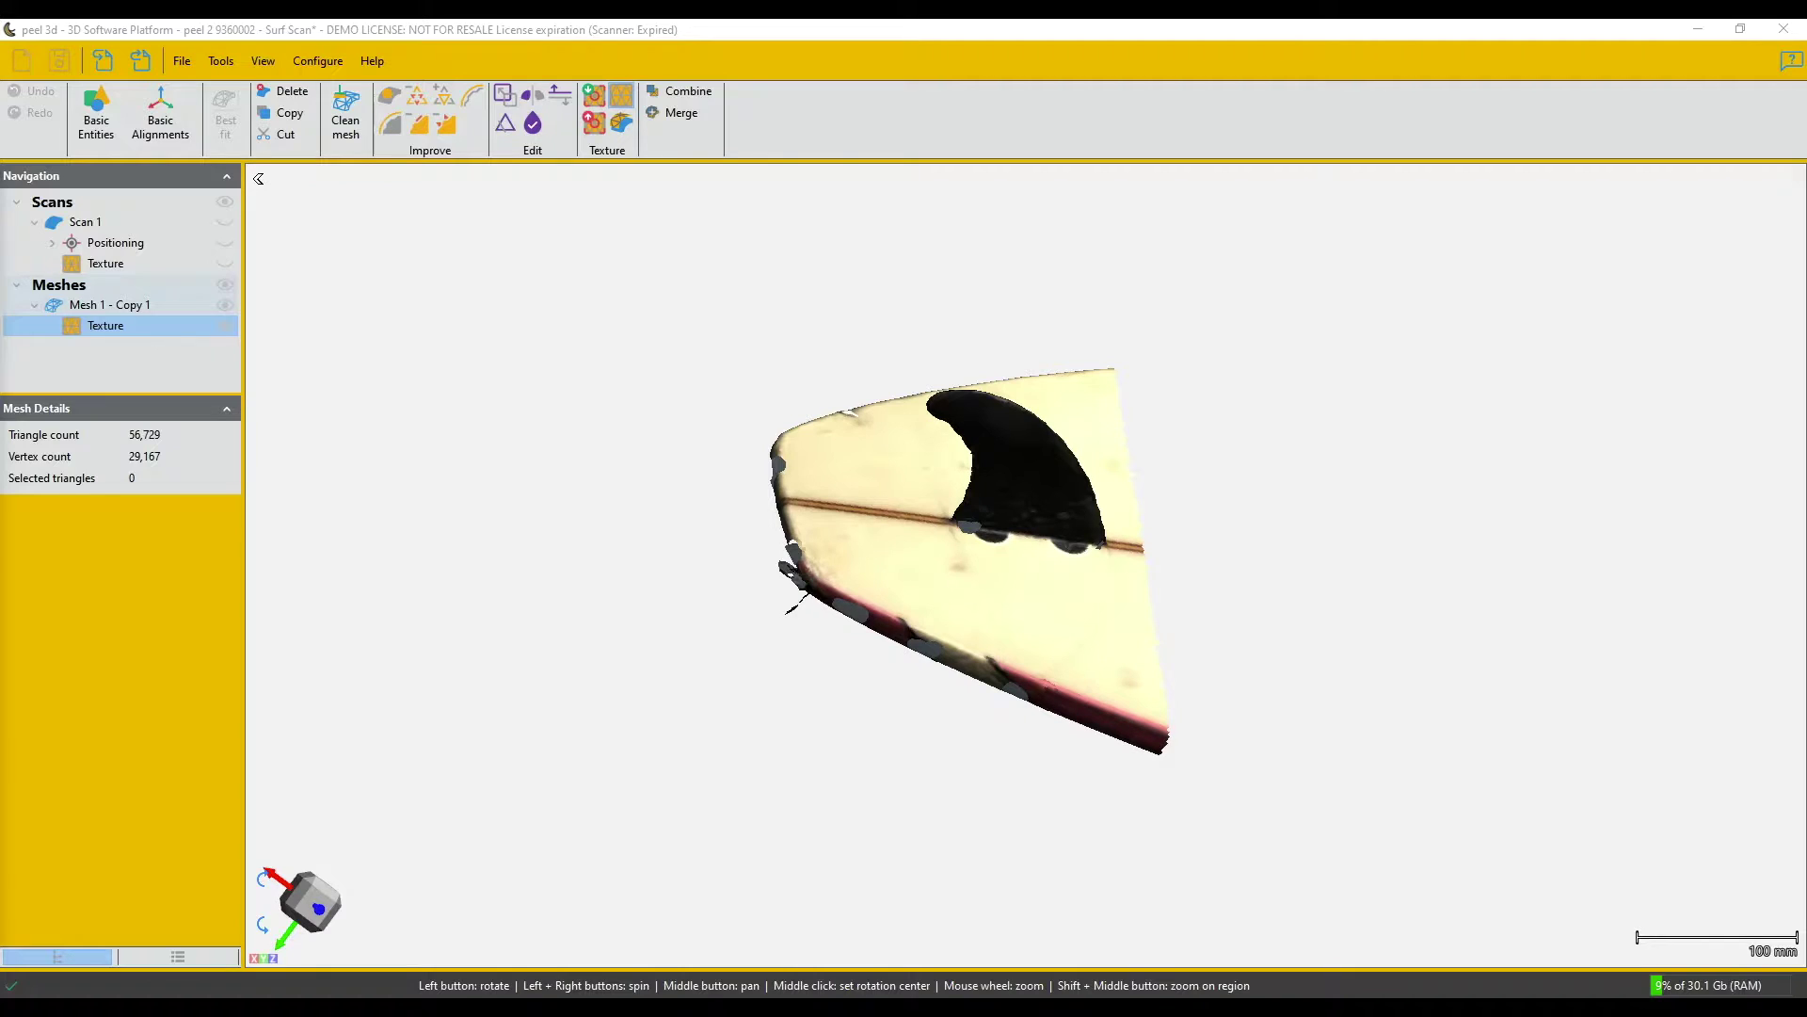
left_click_drag(0, 222, 721, 232)
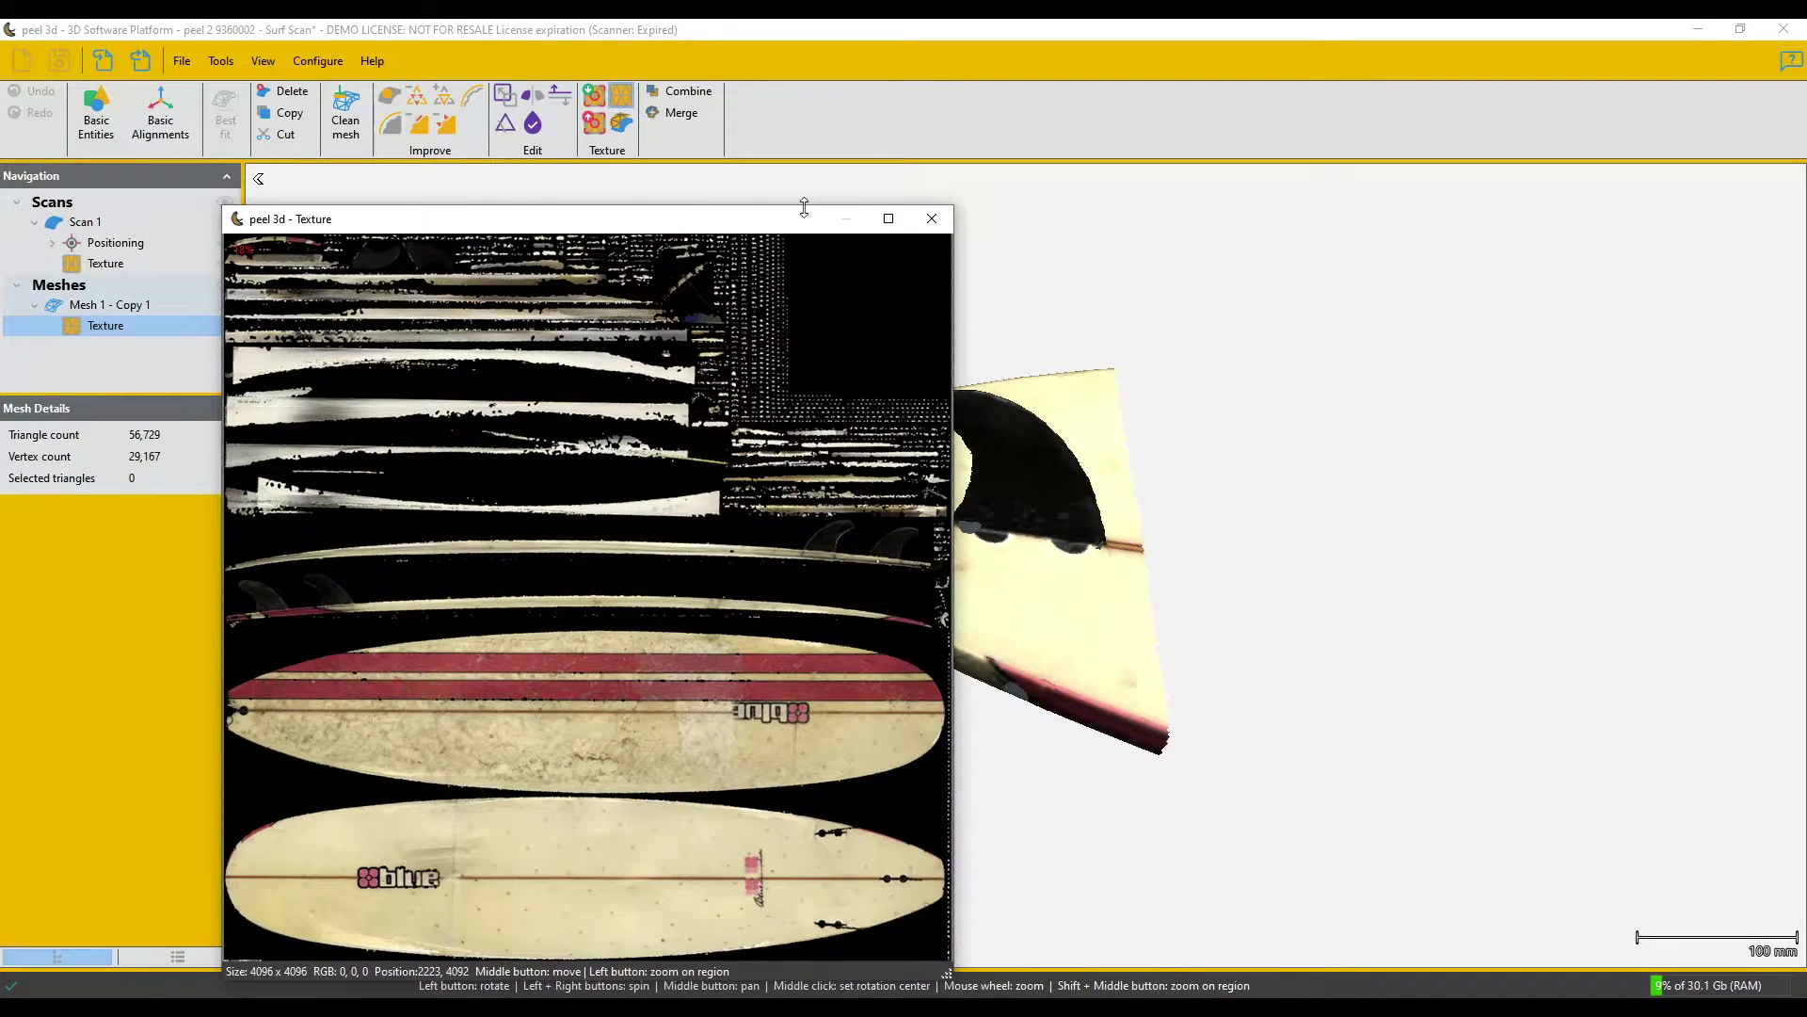
left_click(932, 218)
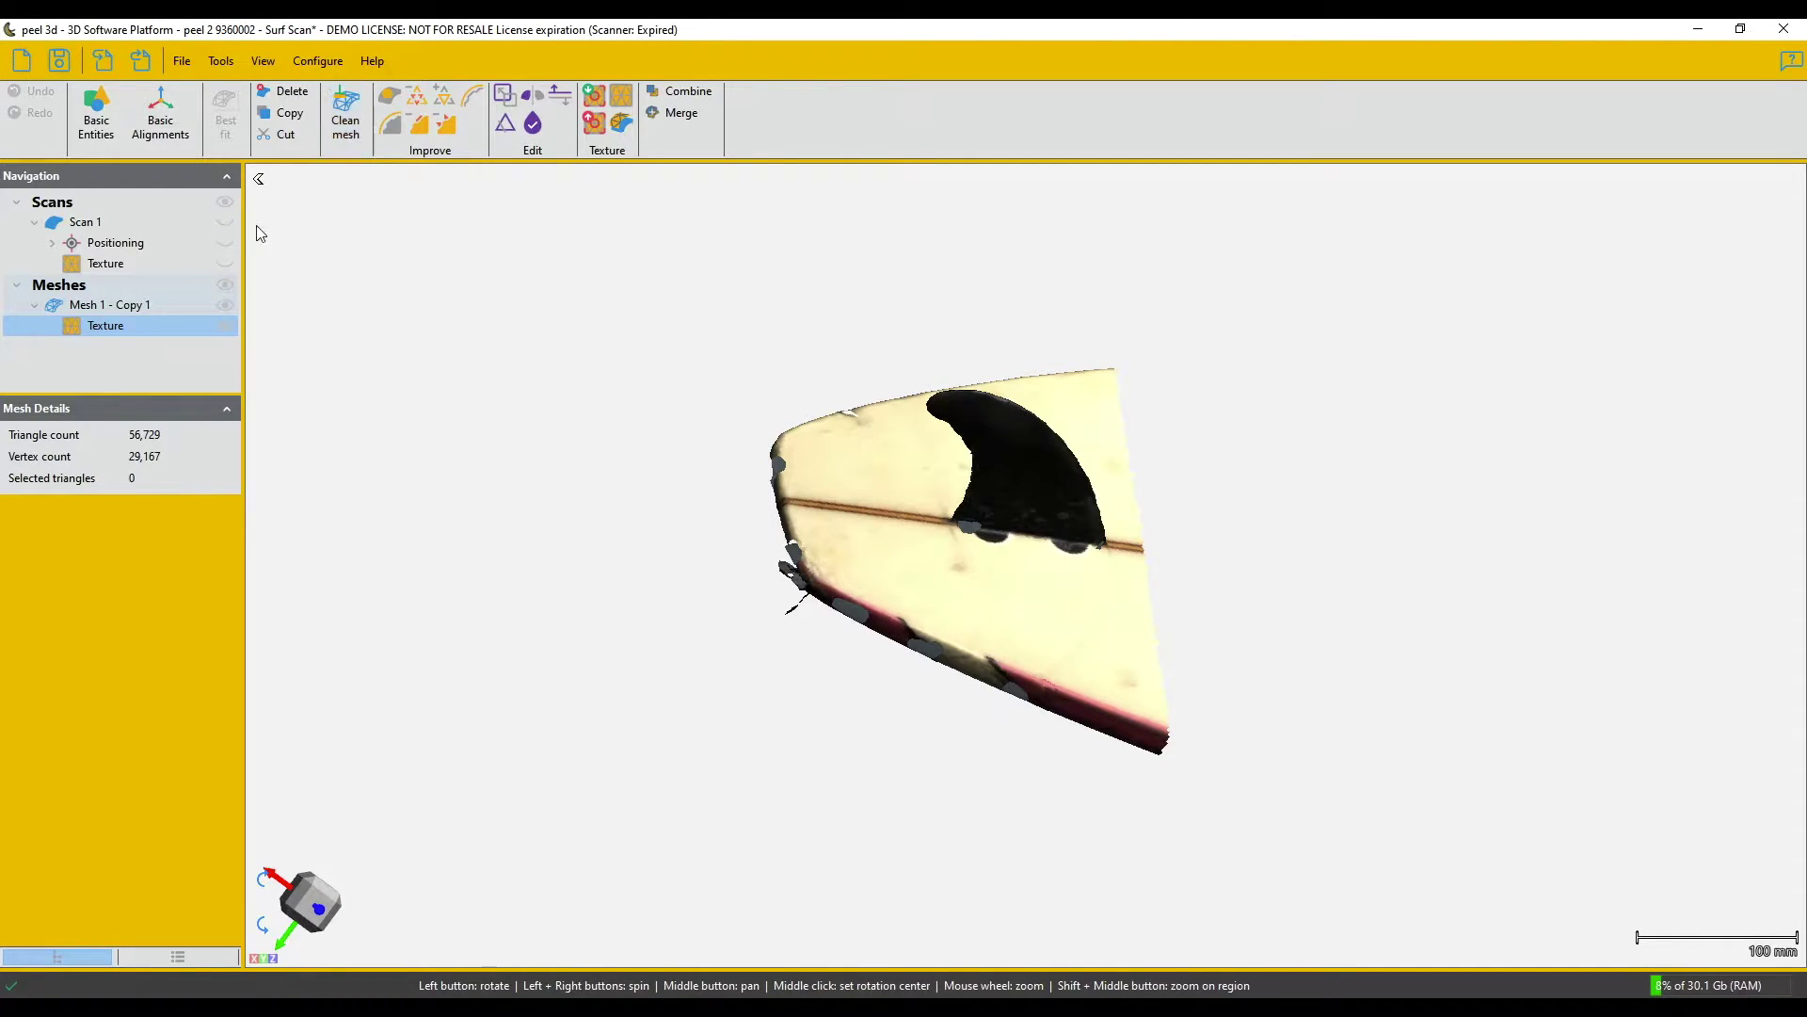
left_click(148, 302)
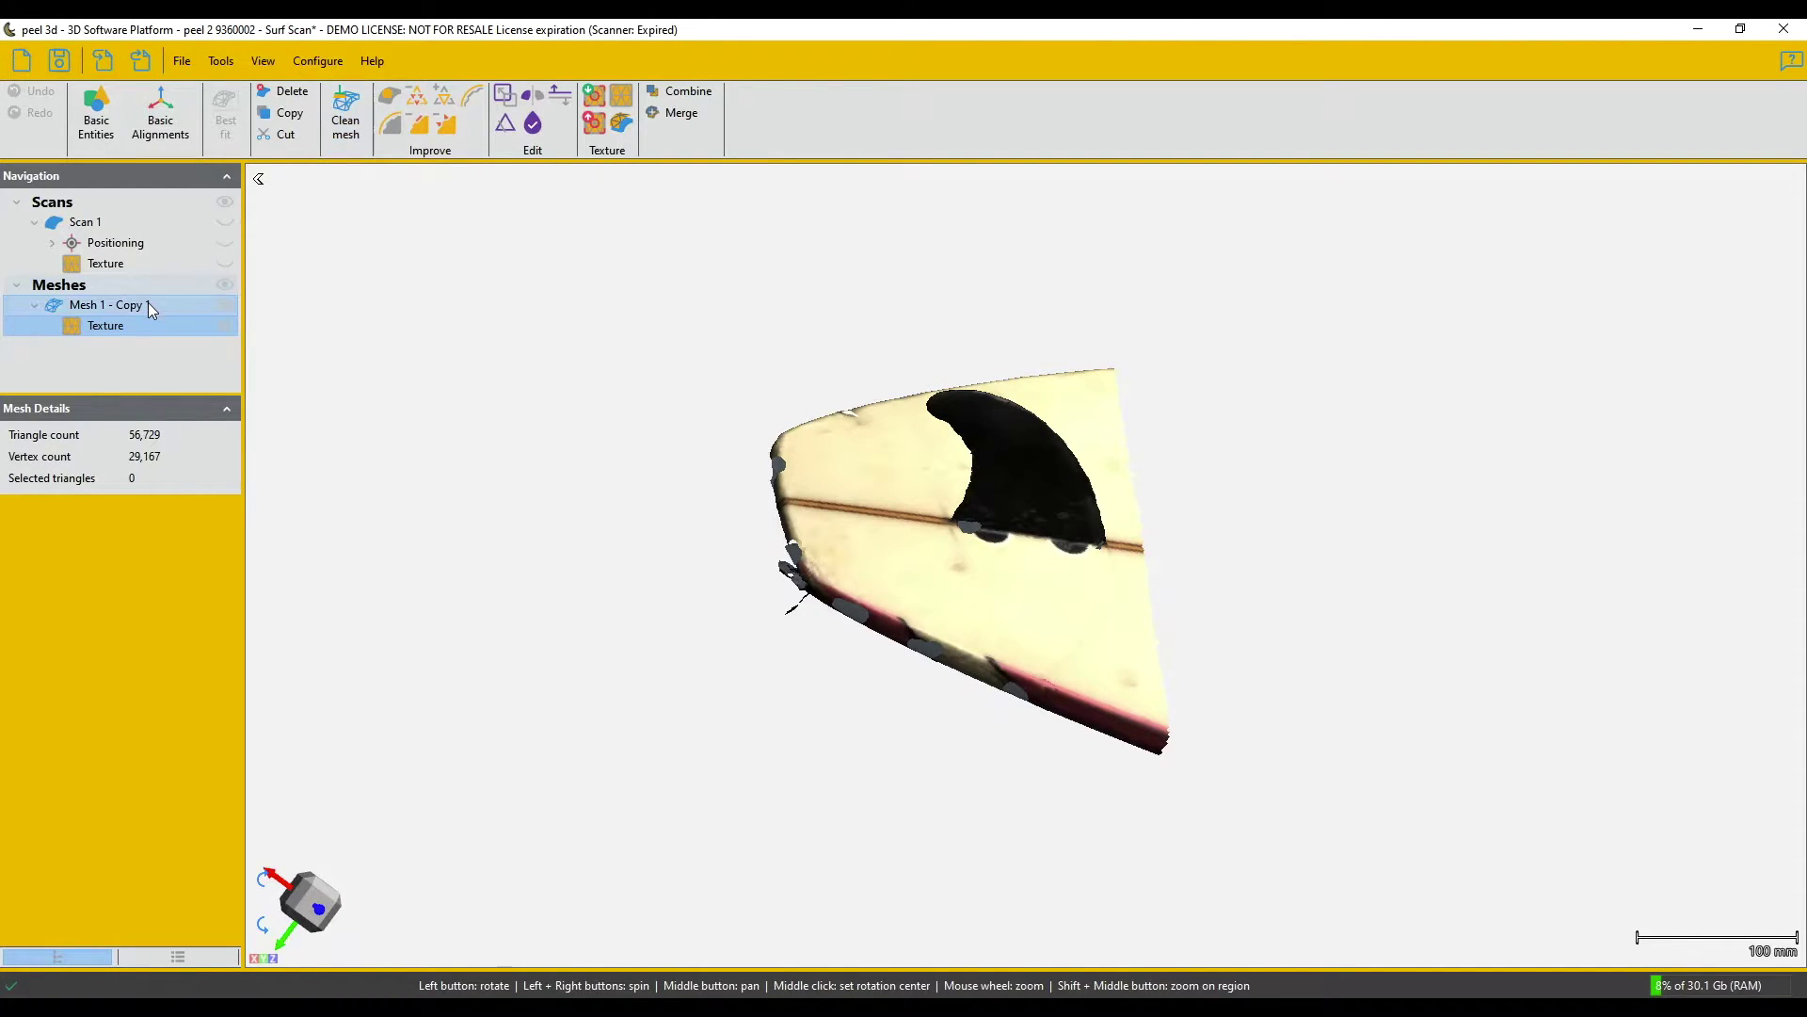
- Clean spikes, holes, creases, patches and 118 narrow bridges, leaving 56,238 triangles
left_click(341, 115)
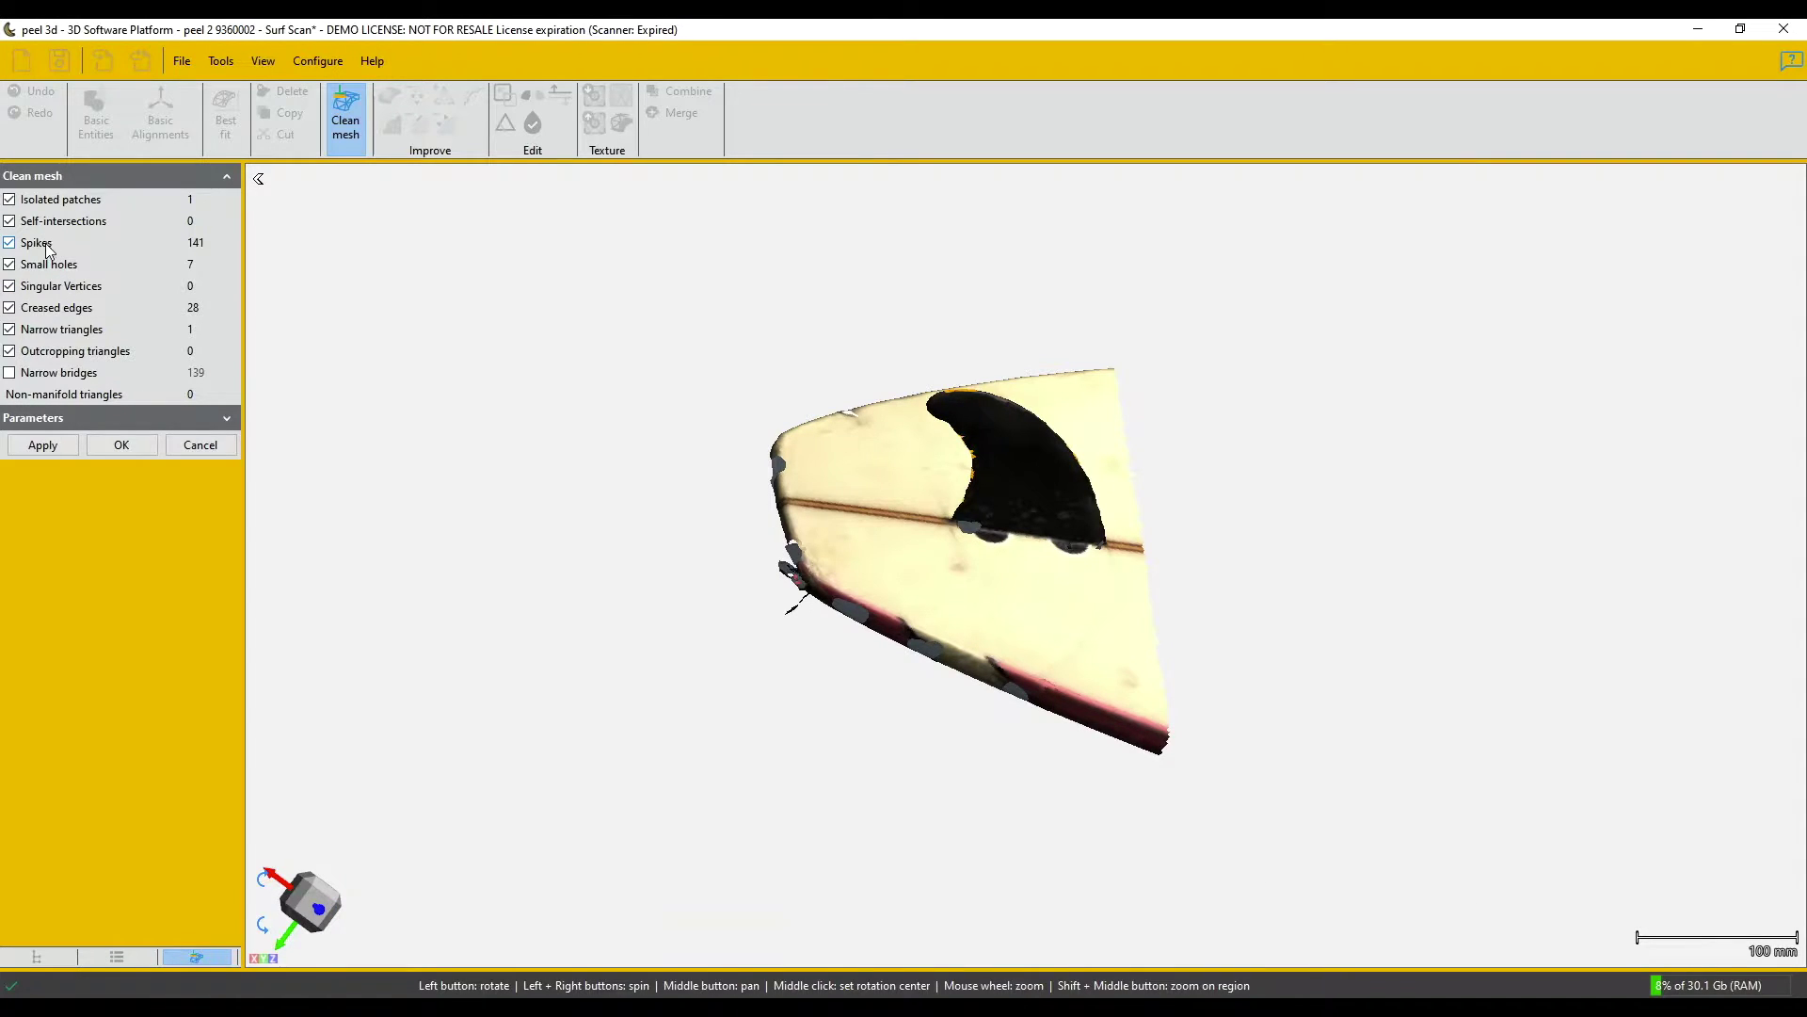
left_click(46, 448)
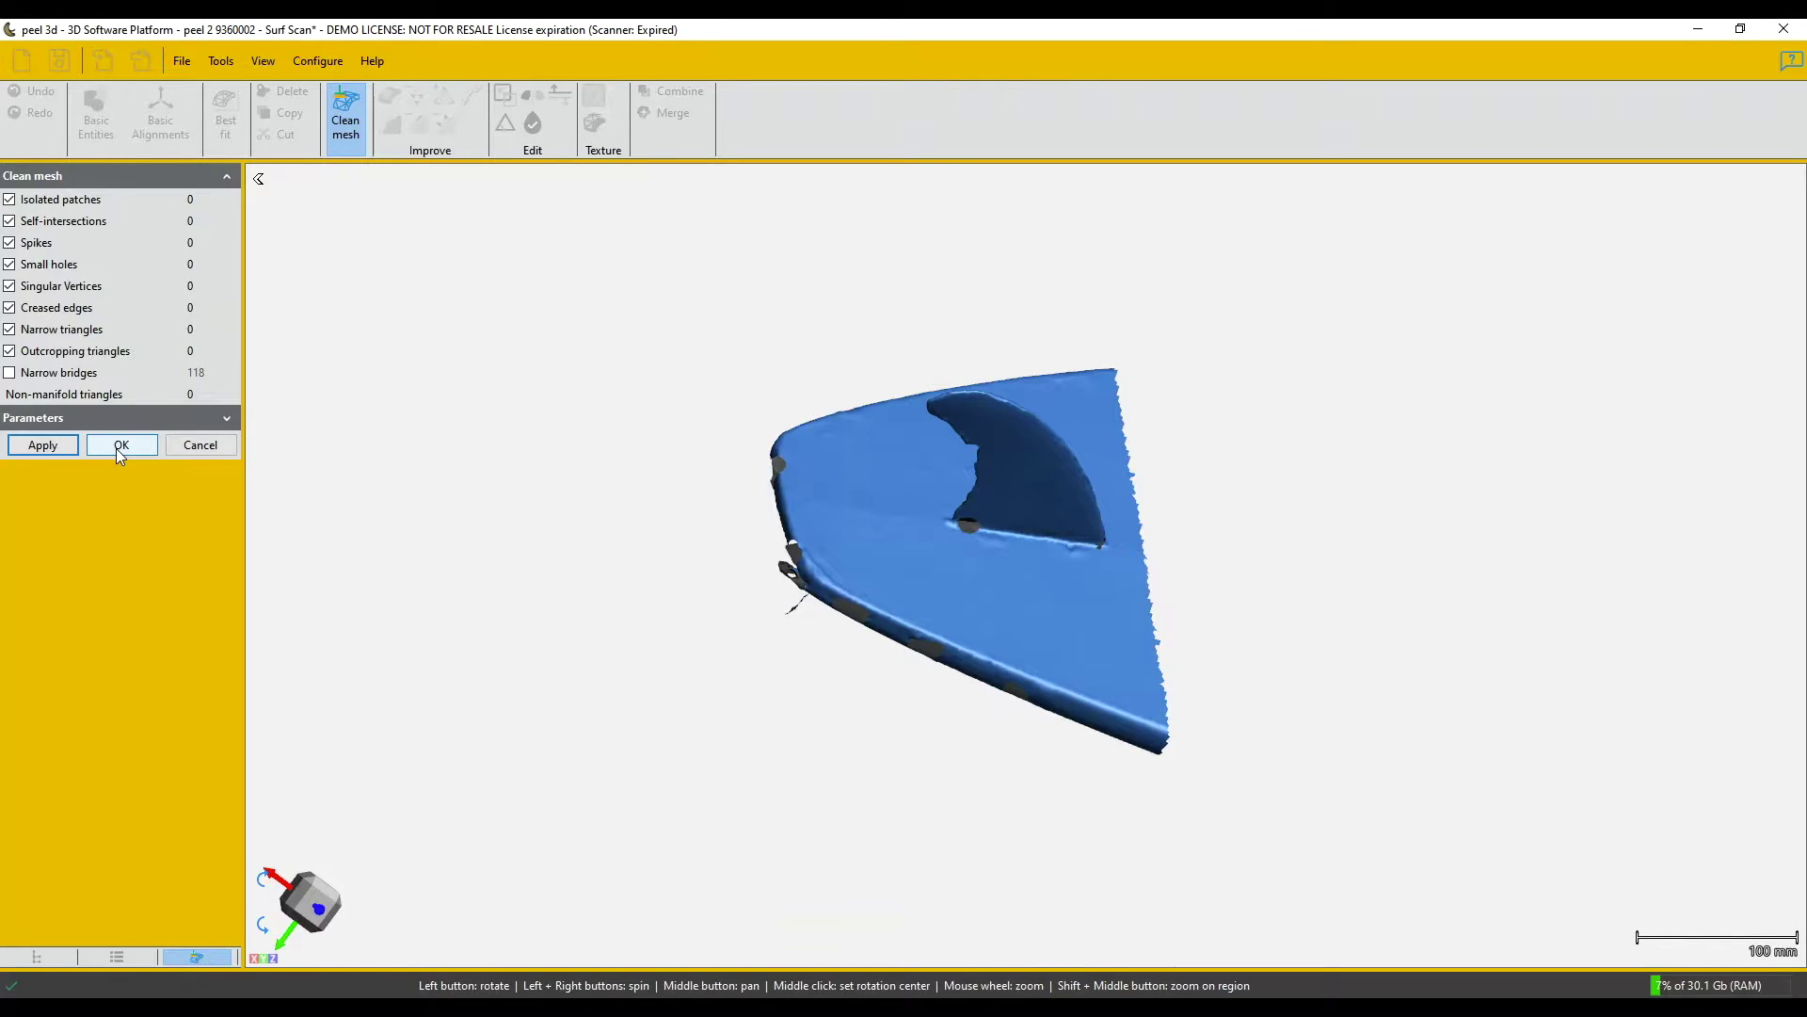
left_click(9, 373)
left_click(38, 448)
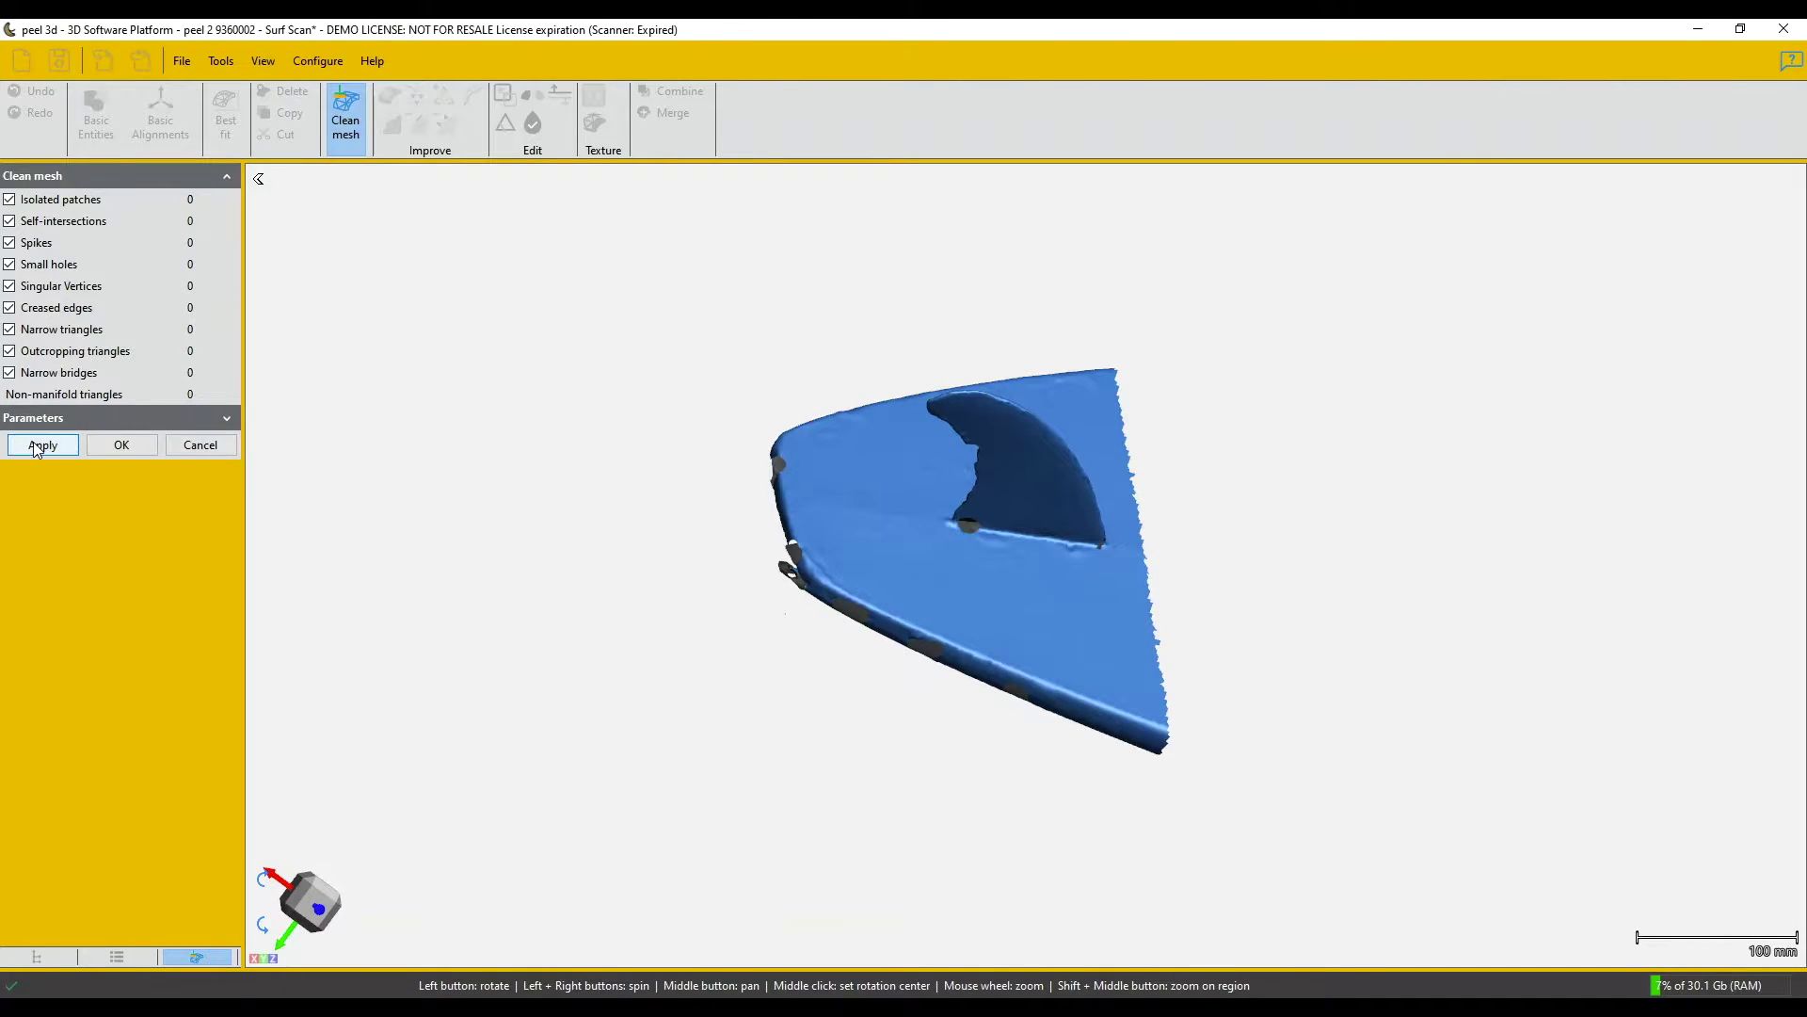
left_click(116, 447)
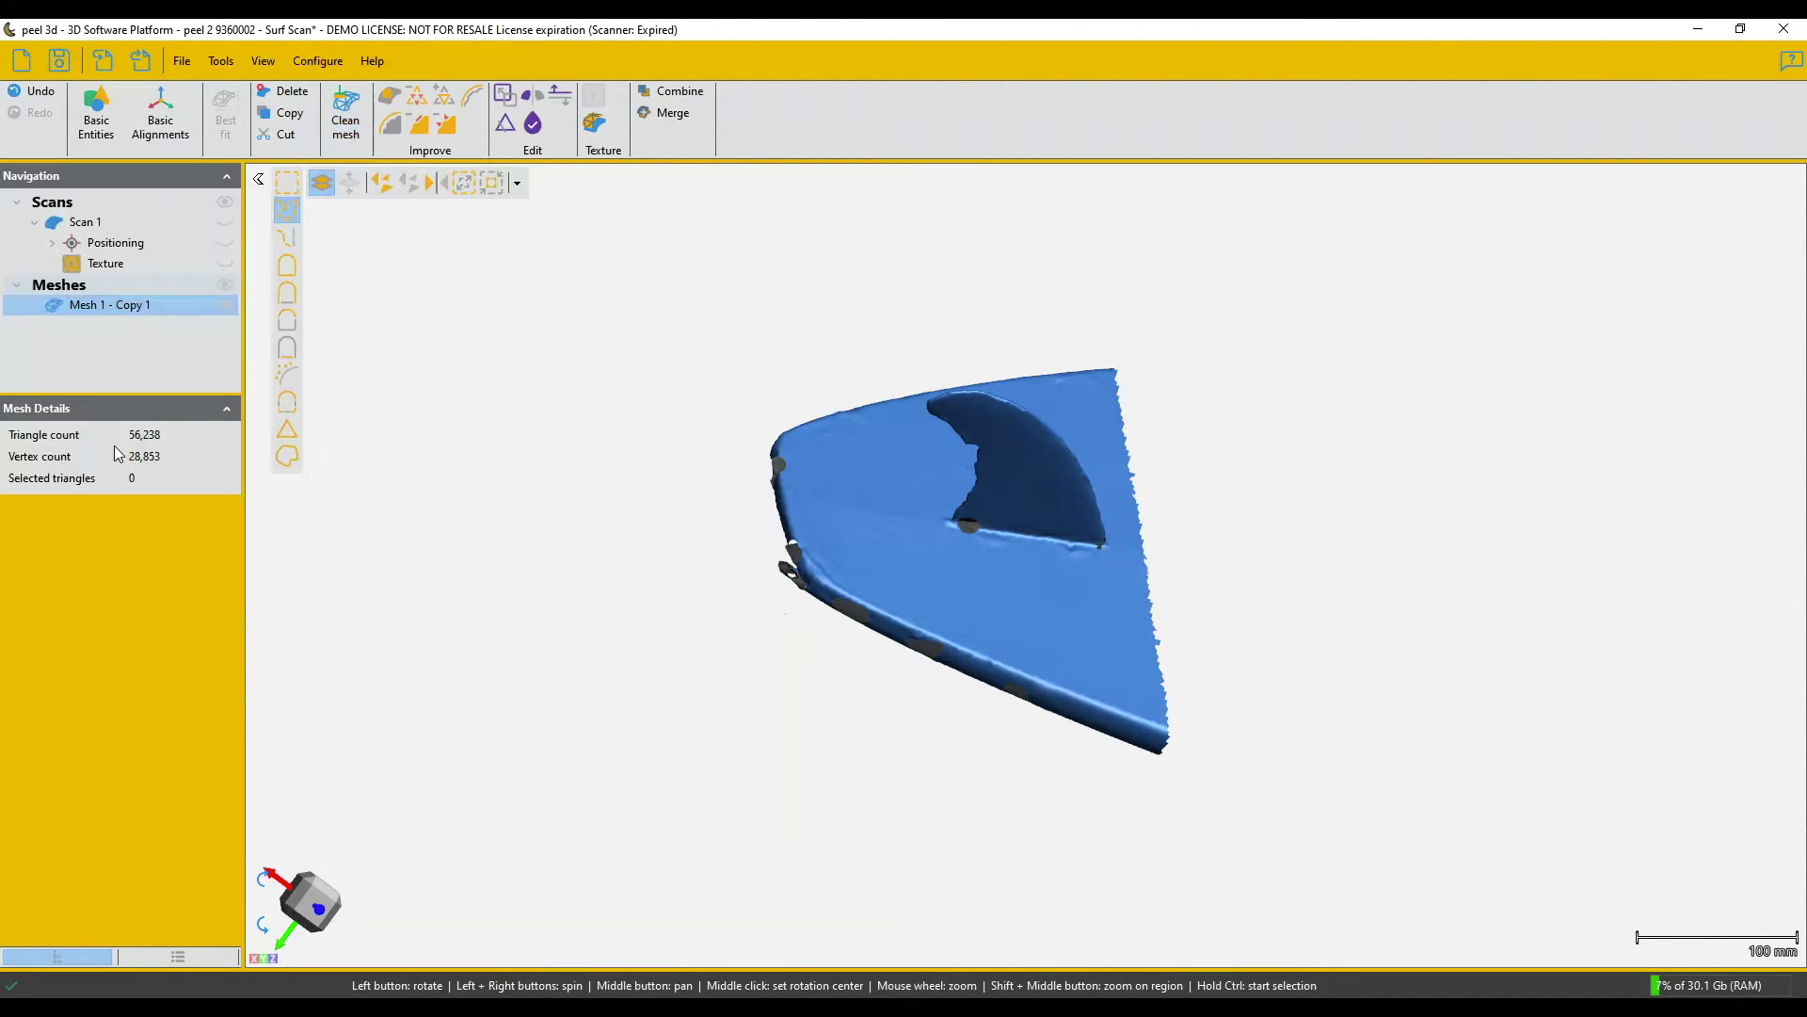
left_click_drag(650, 665, 706, 653)
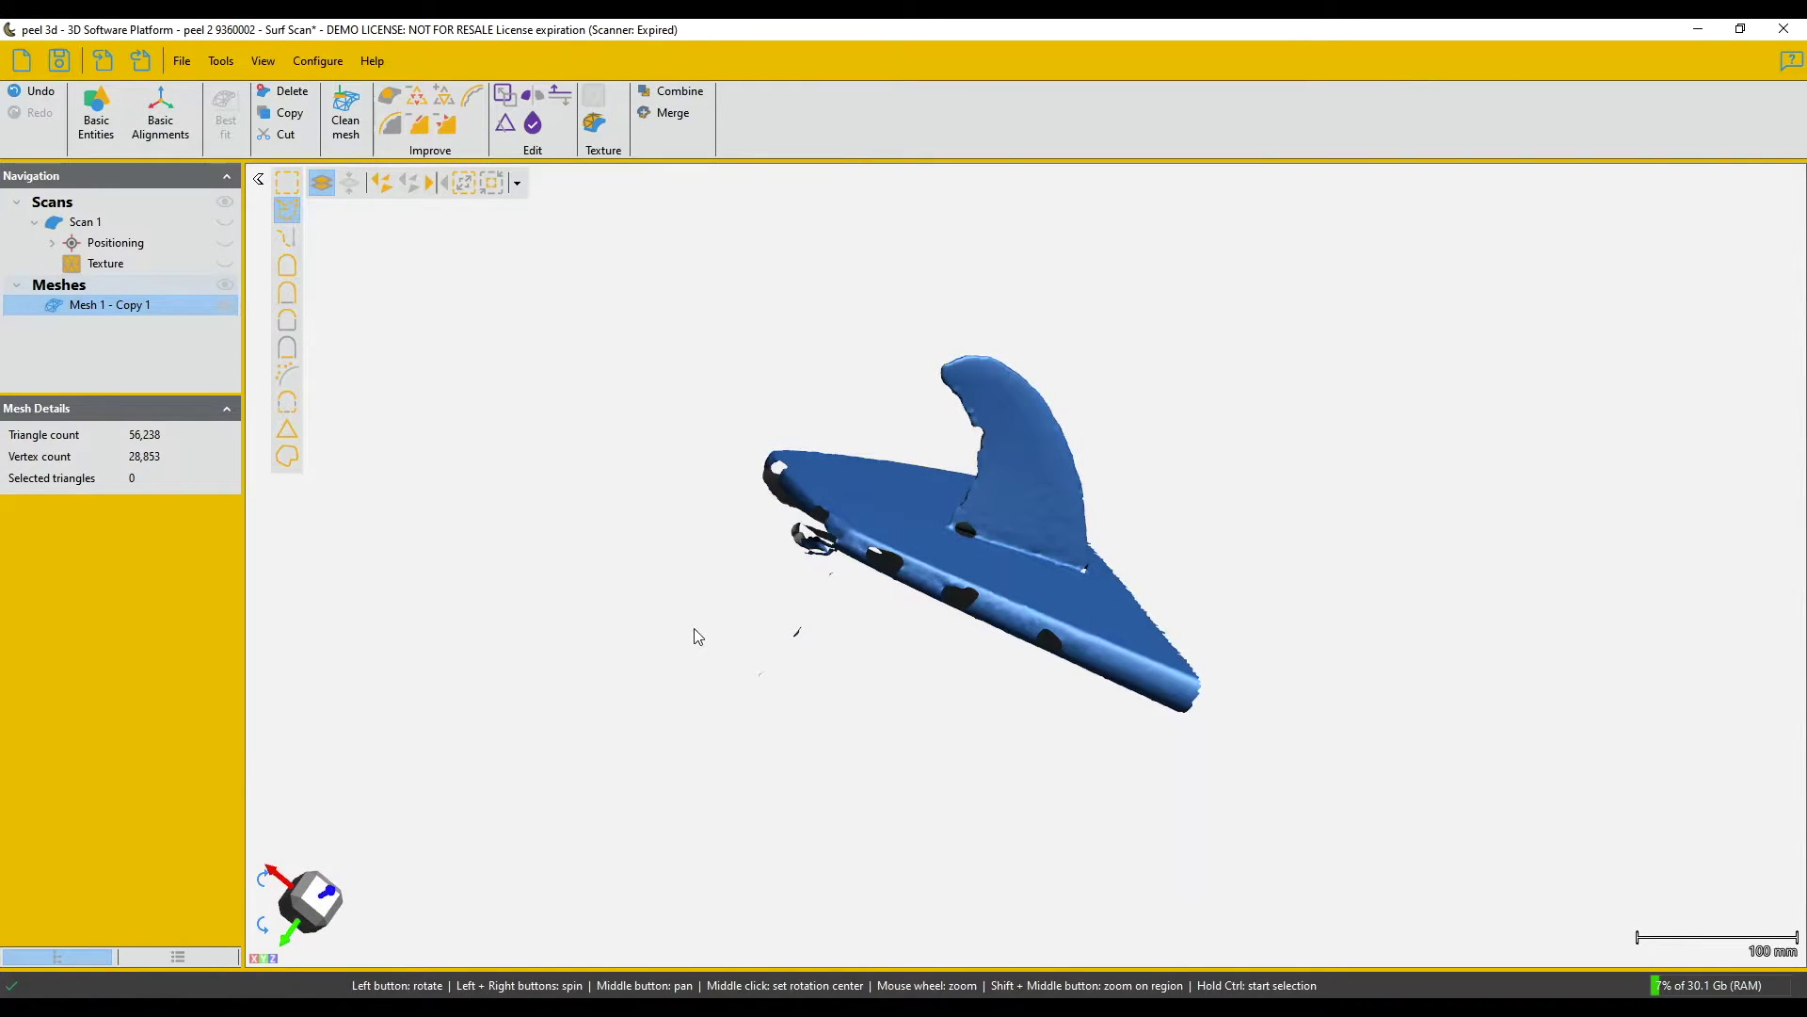
scroll(640, 853, "up", 2)
scroll(640, 853, "up", 1)
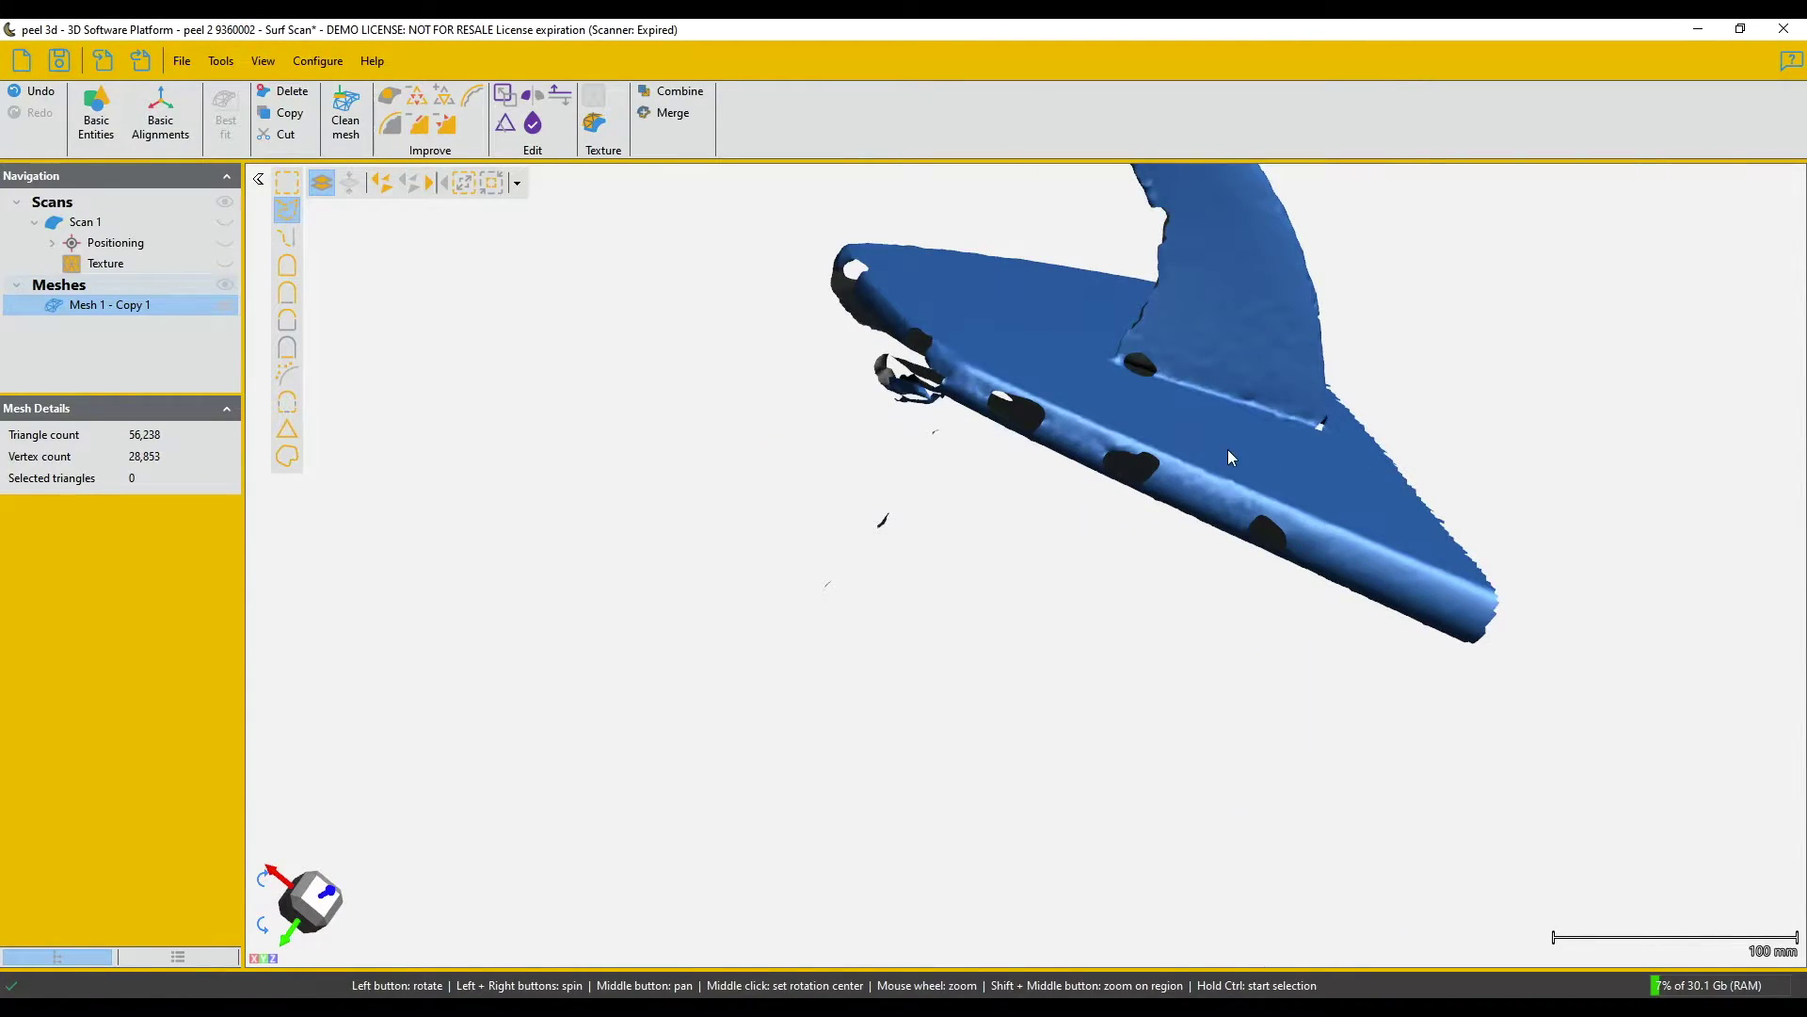
middle_click_drag(1227, 449, 1178, 652)
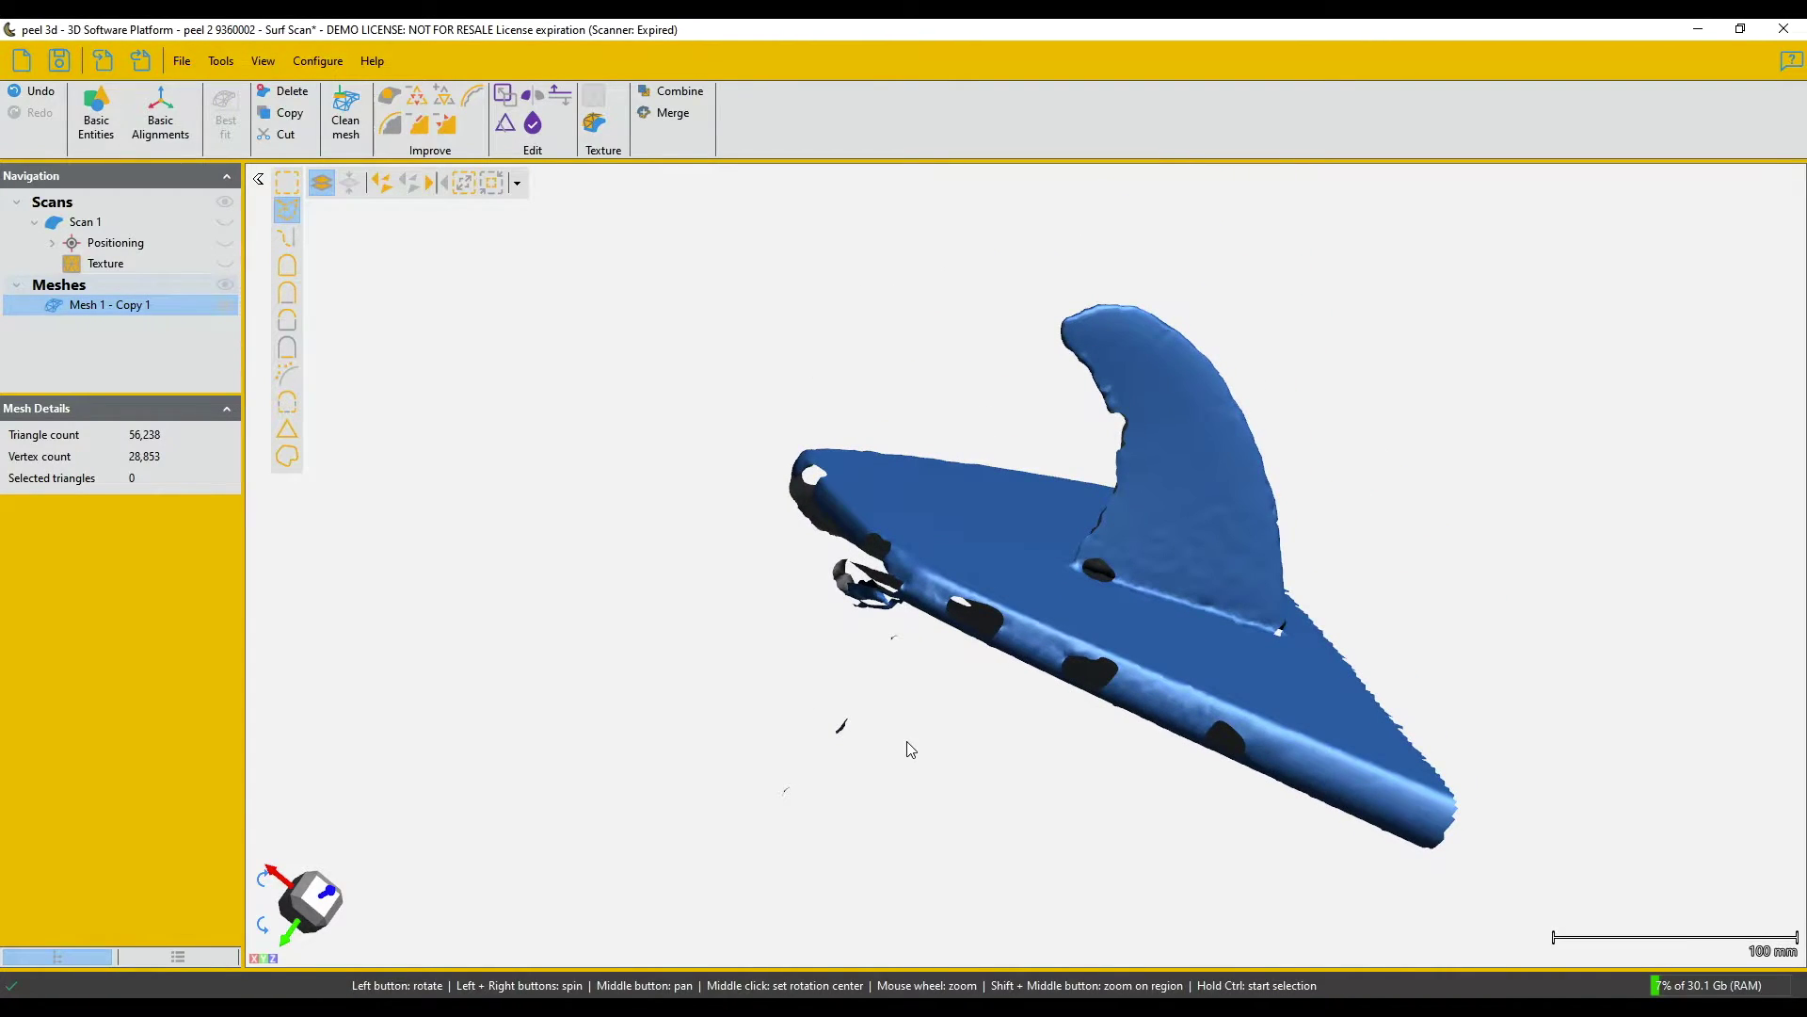
- Polygon-select the 814-triangle stray fragment beside the rail and delete it
key("ctrl")
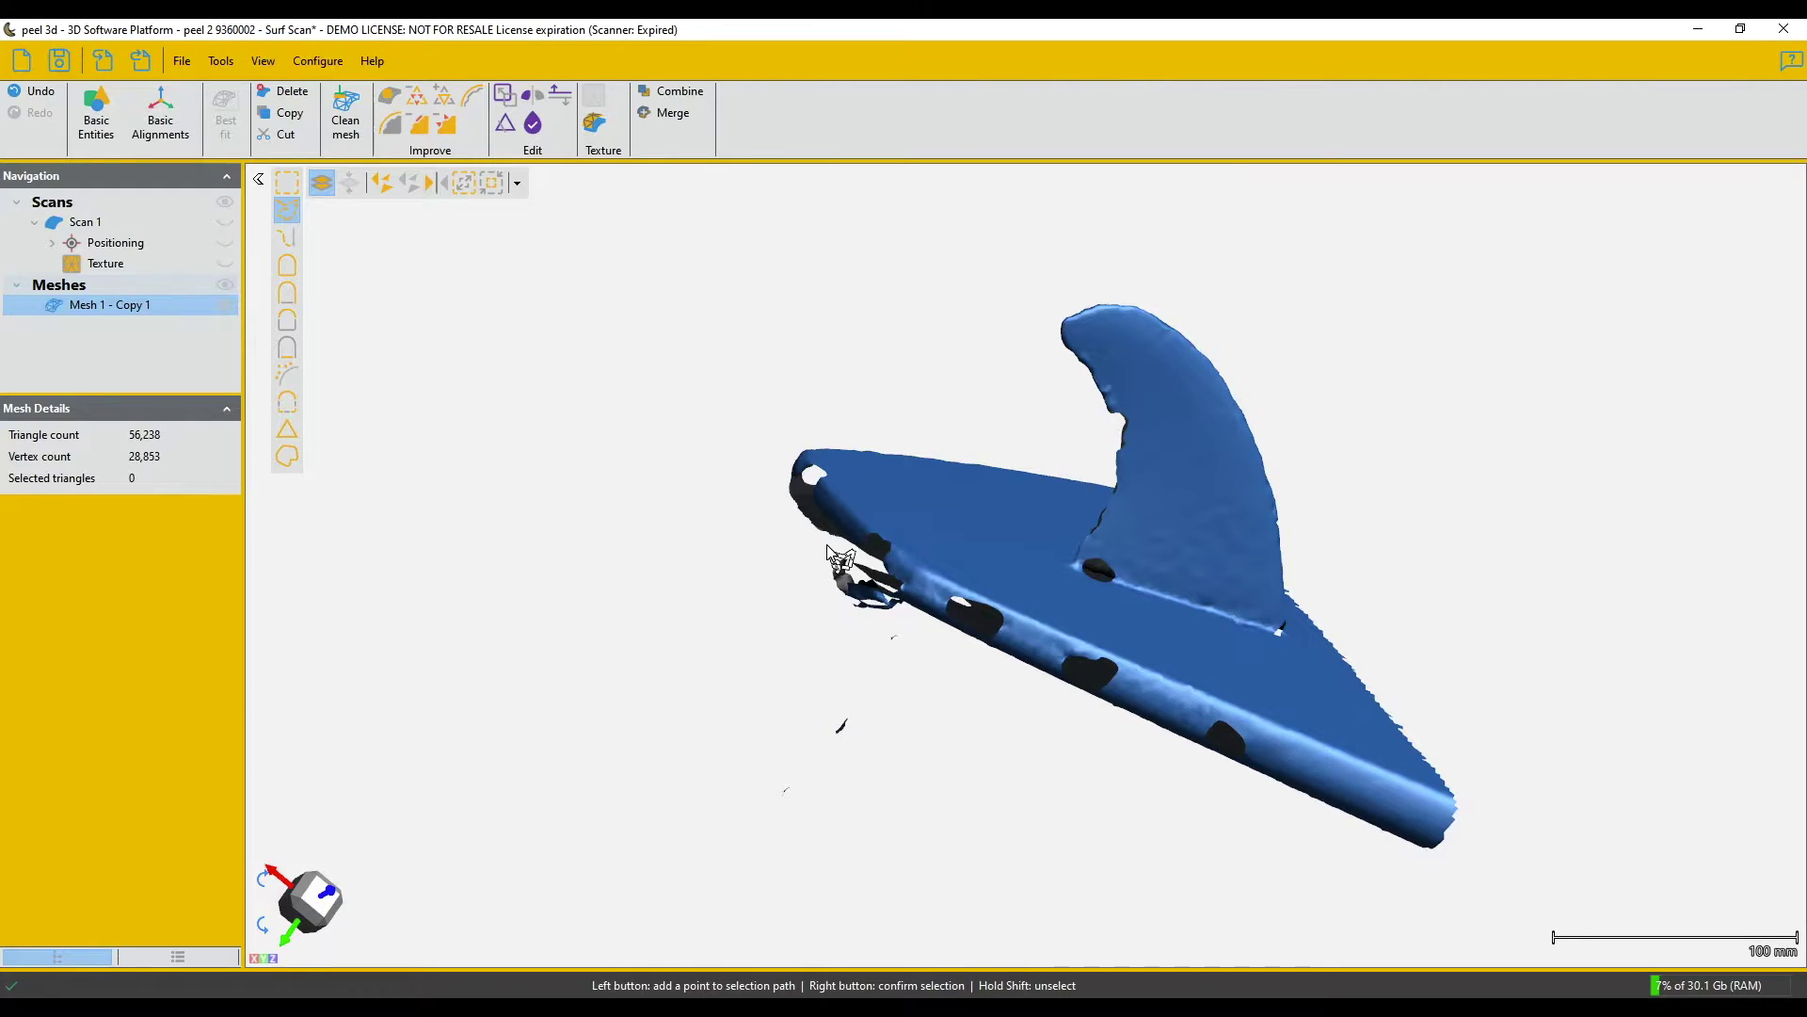
left_click(912, 609)
left_click(847, 907)
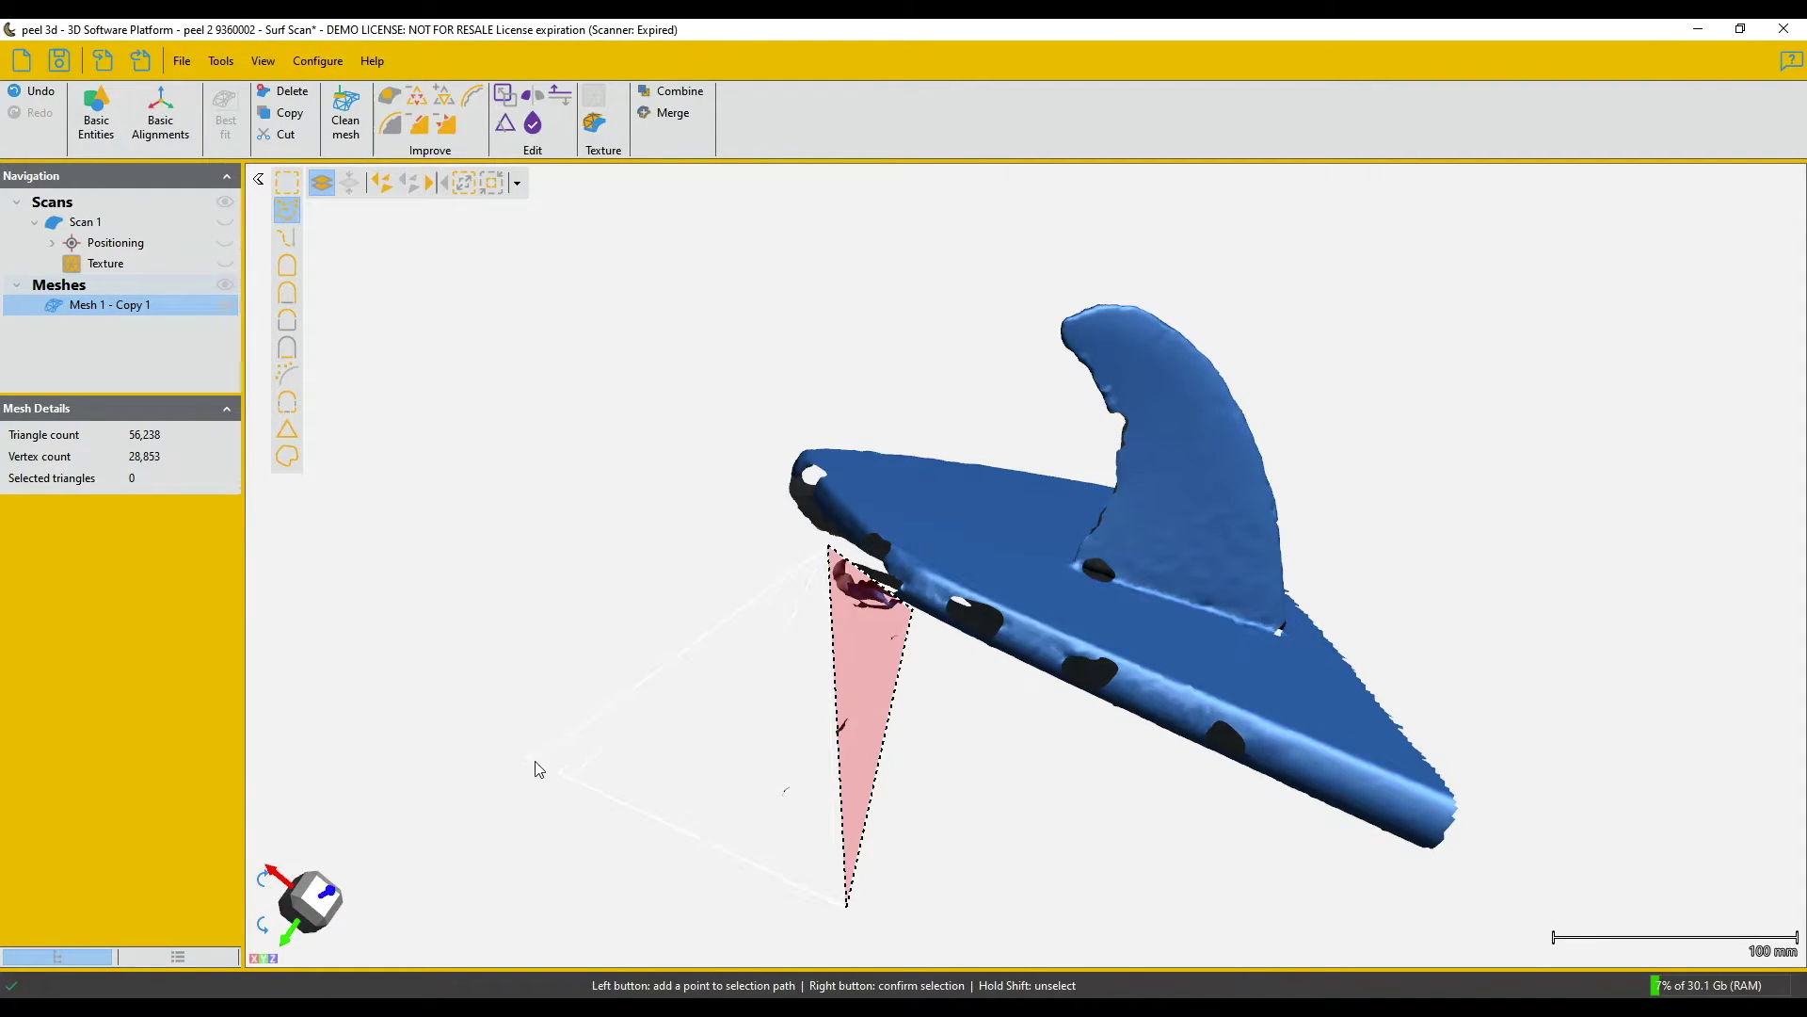
left_click(708, 743)
right_click(708, 745)
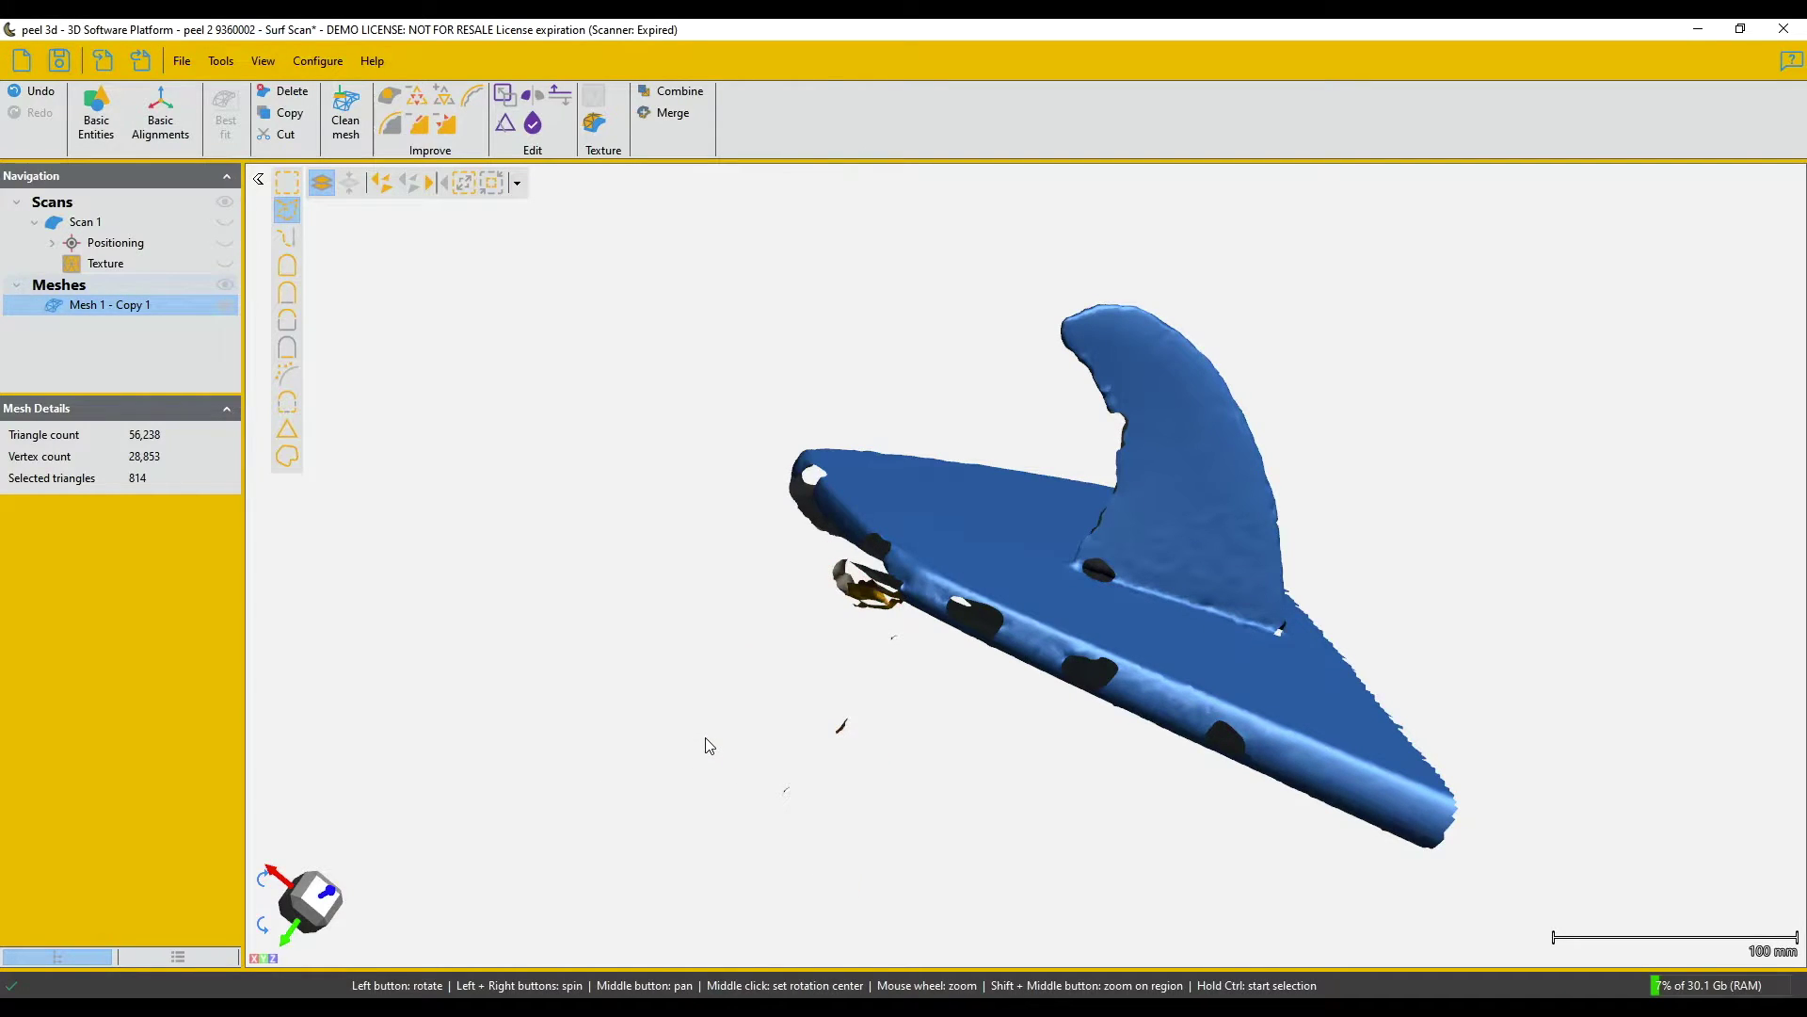
key("Delete")
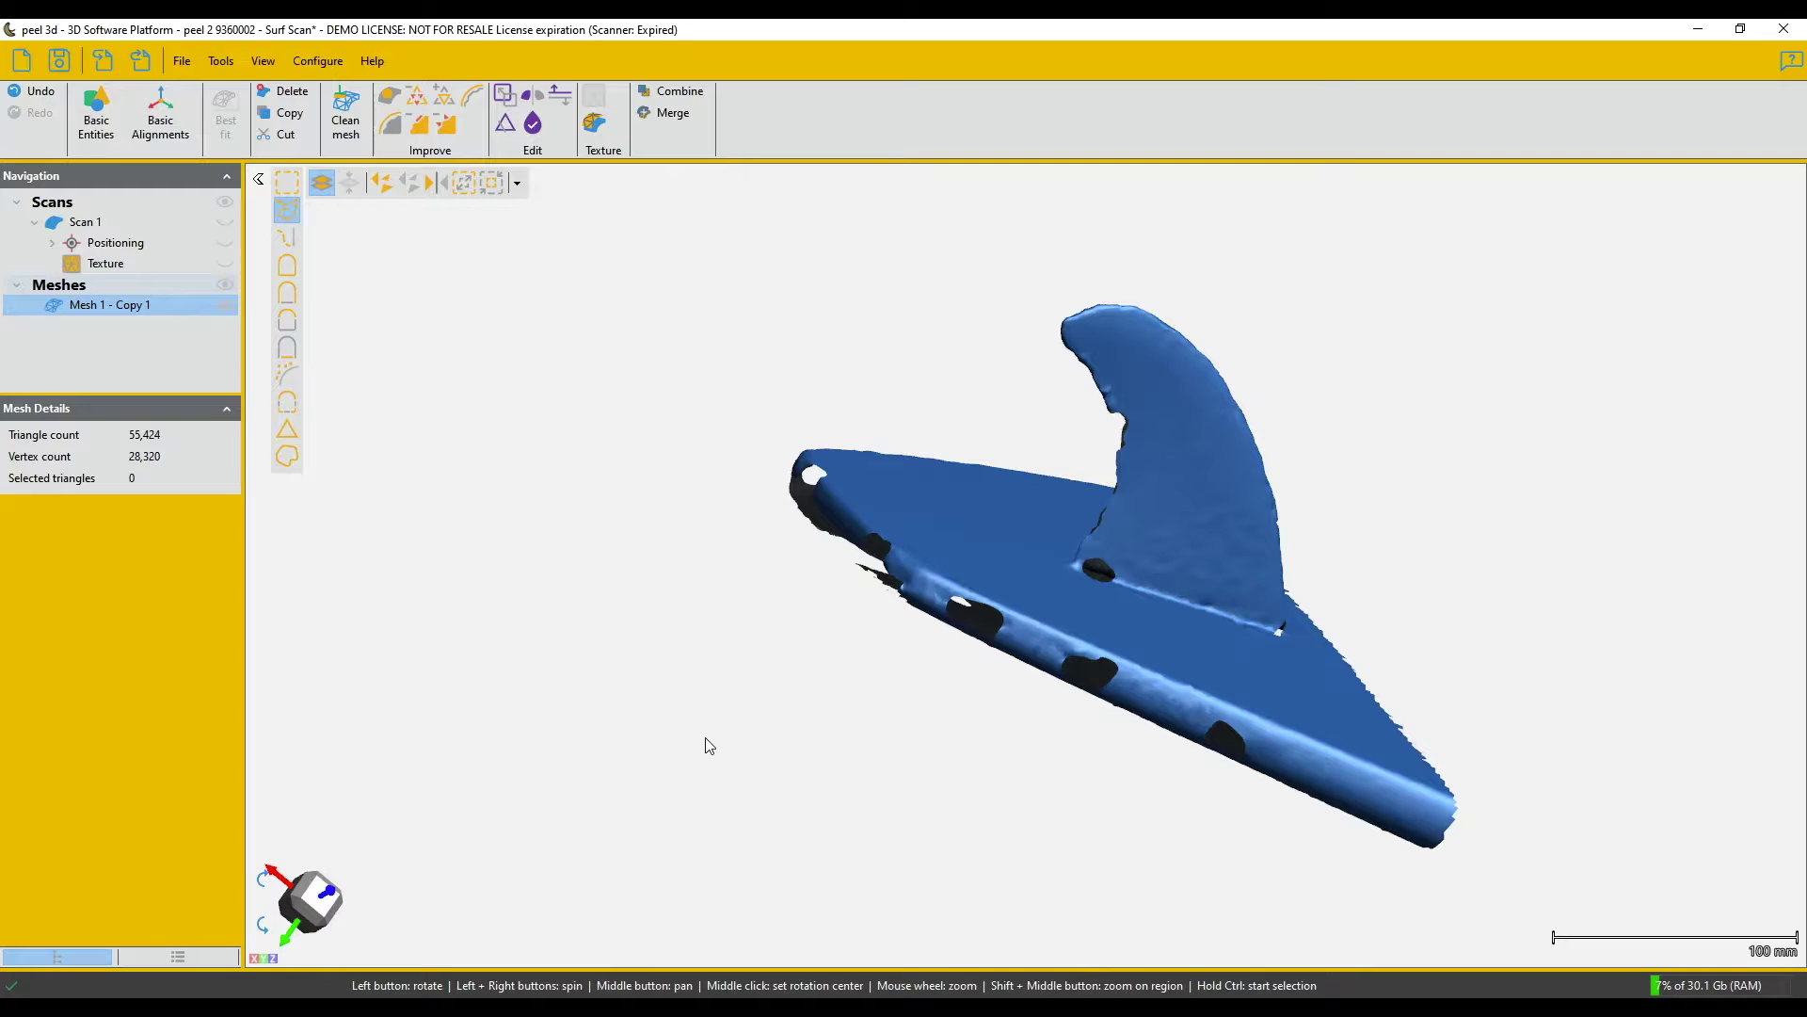
left_click_drag(924, 694, 957, 591)
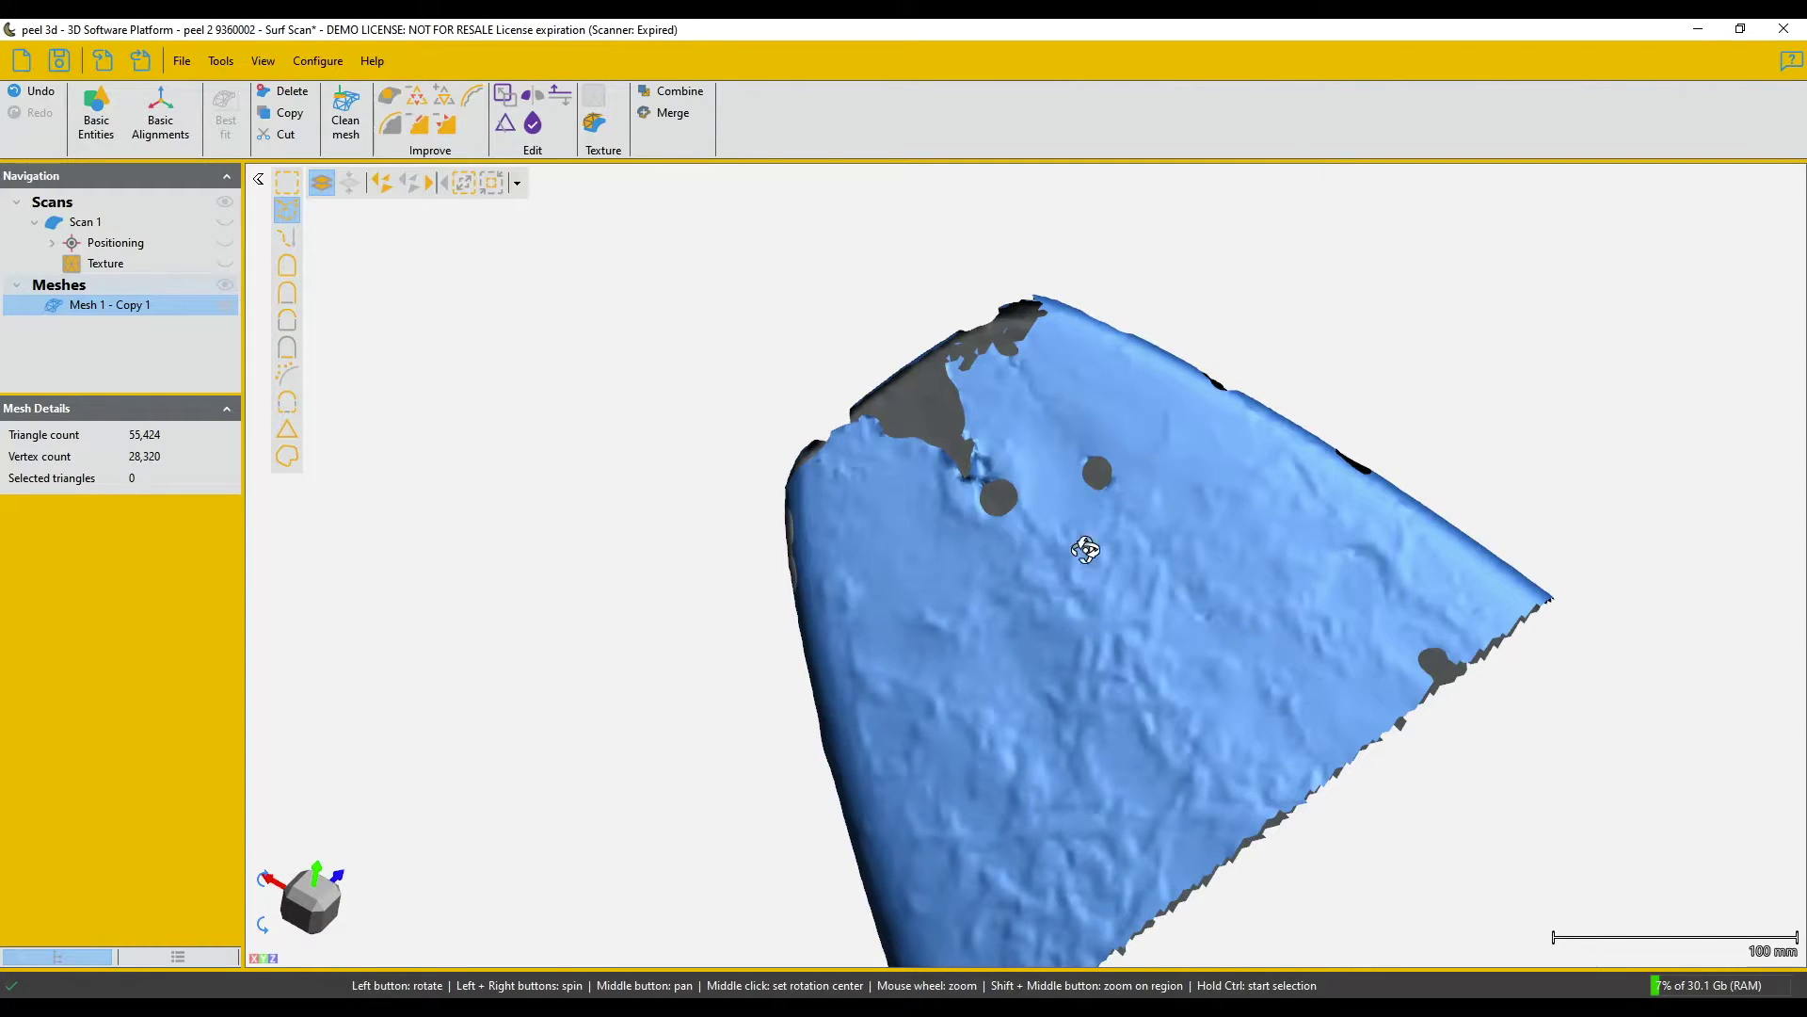
- Rotate to the rail edge and open Fill Holes, which finds 13 hole boundaries
left_click_drag(1086, 549, 1009, 648)
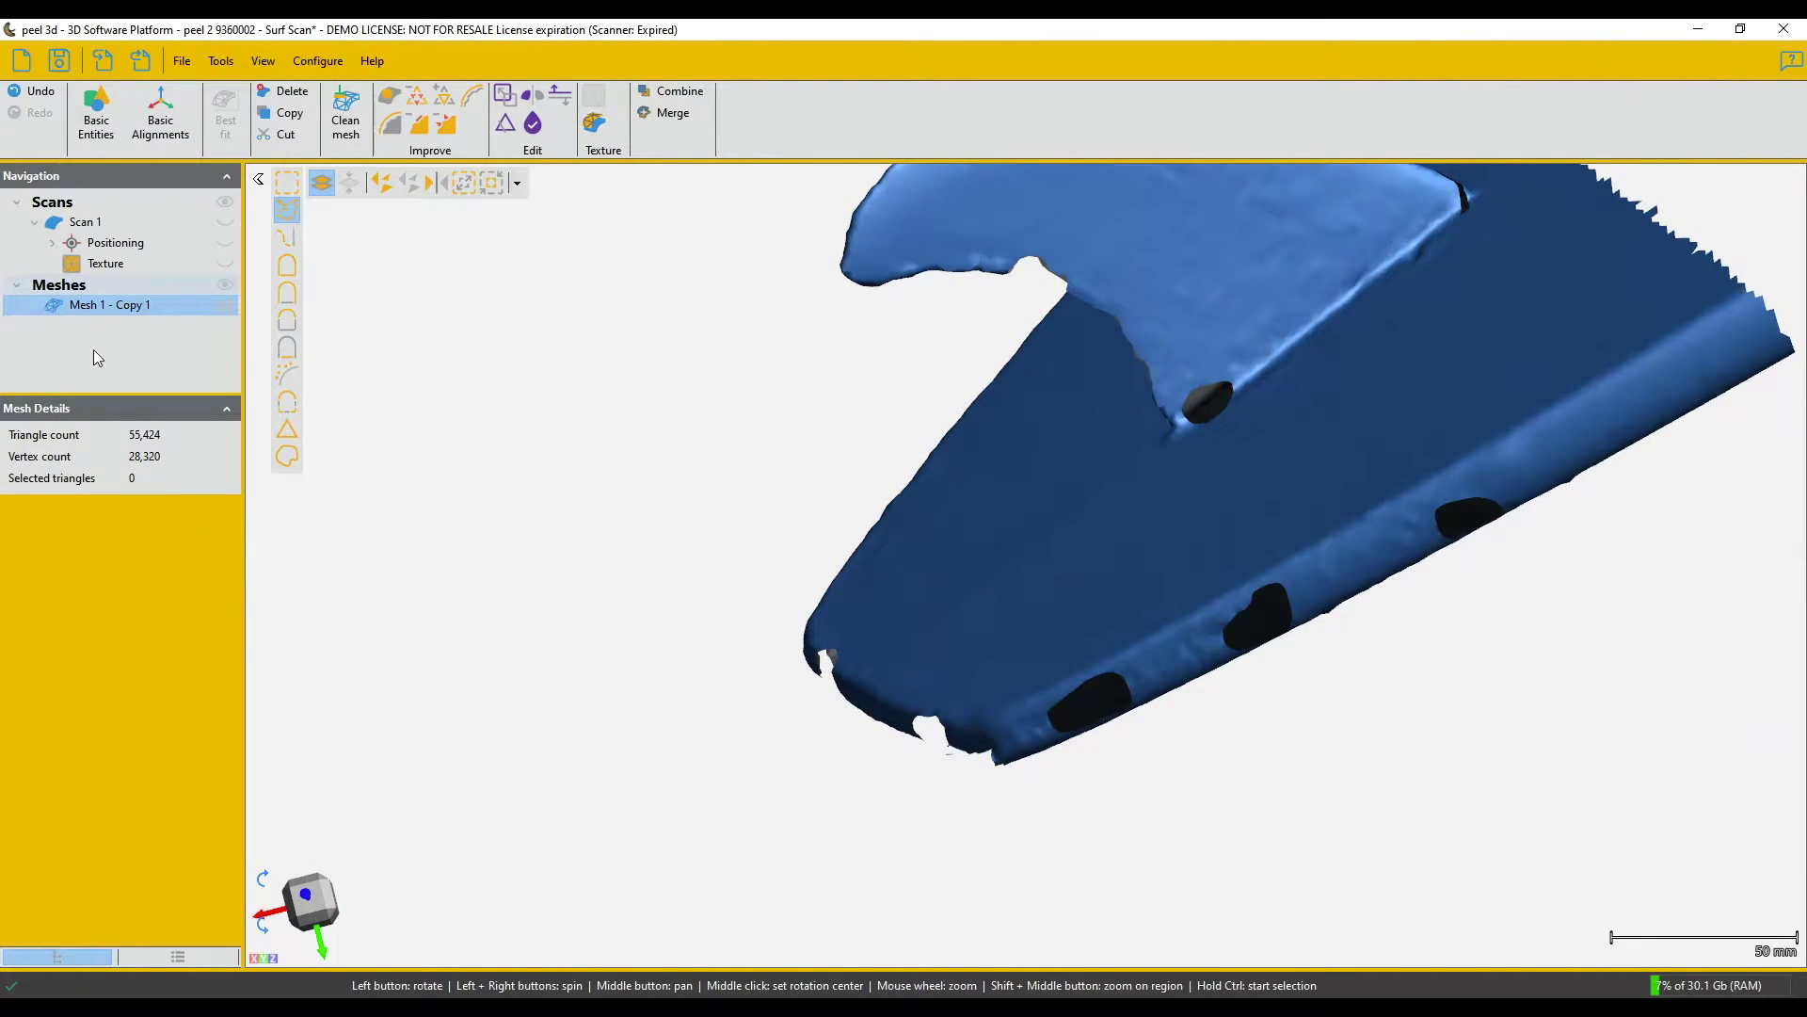
left_click(388, 97)
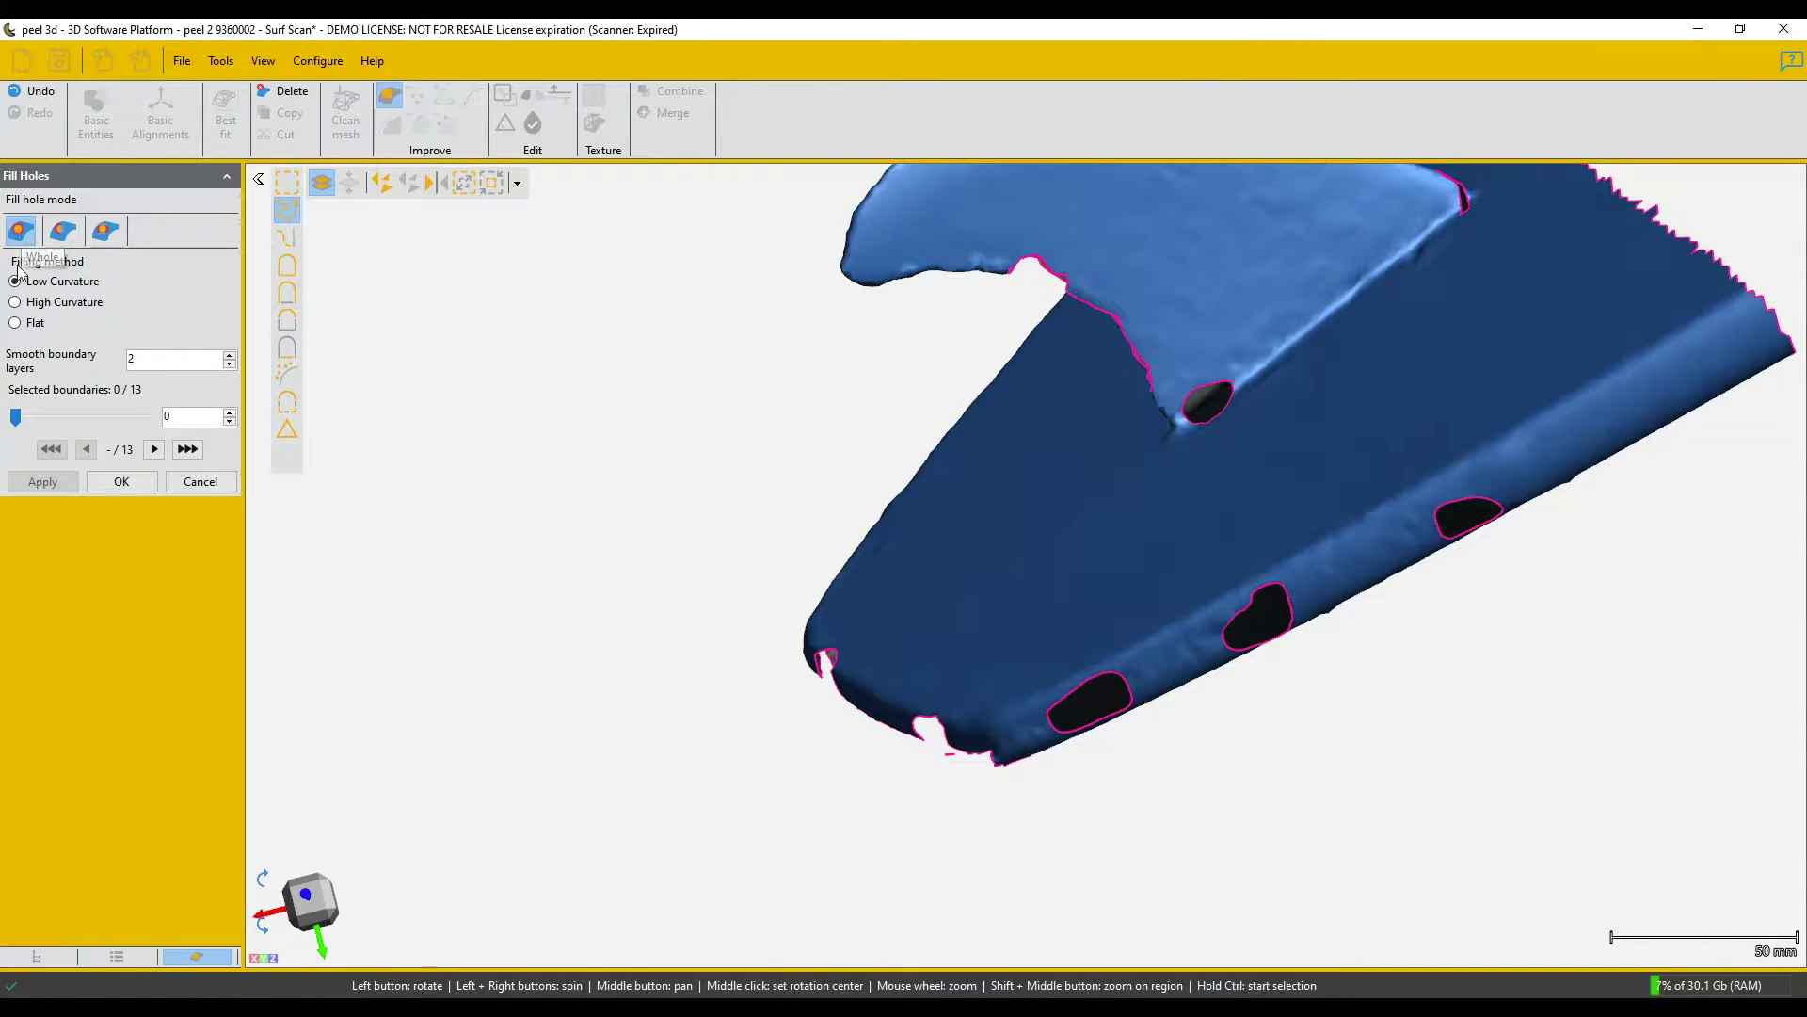
- Fill three rail holes with Low Curvature, then the fin-base hole with High Curvature
left_click(1132, 708)
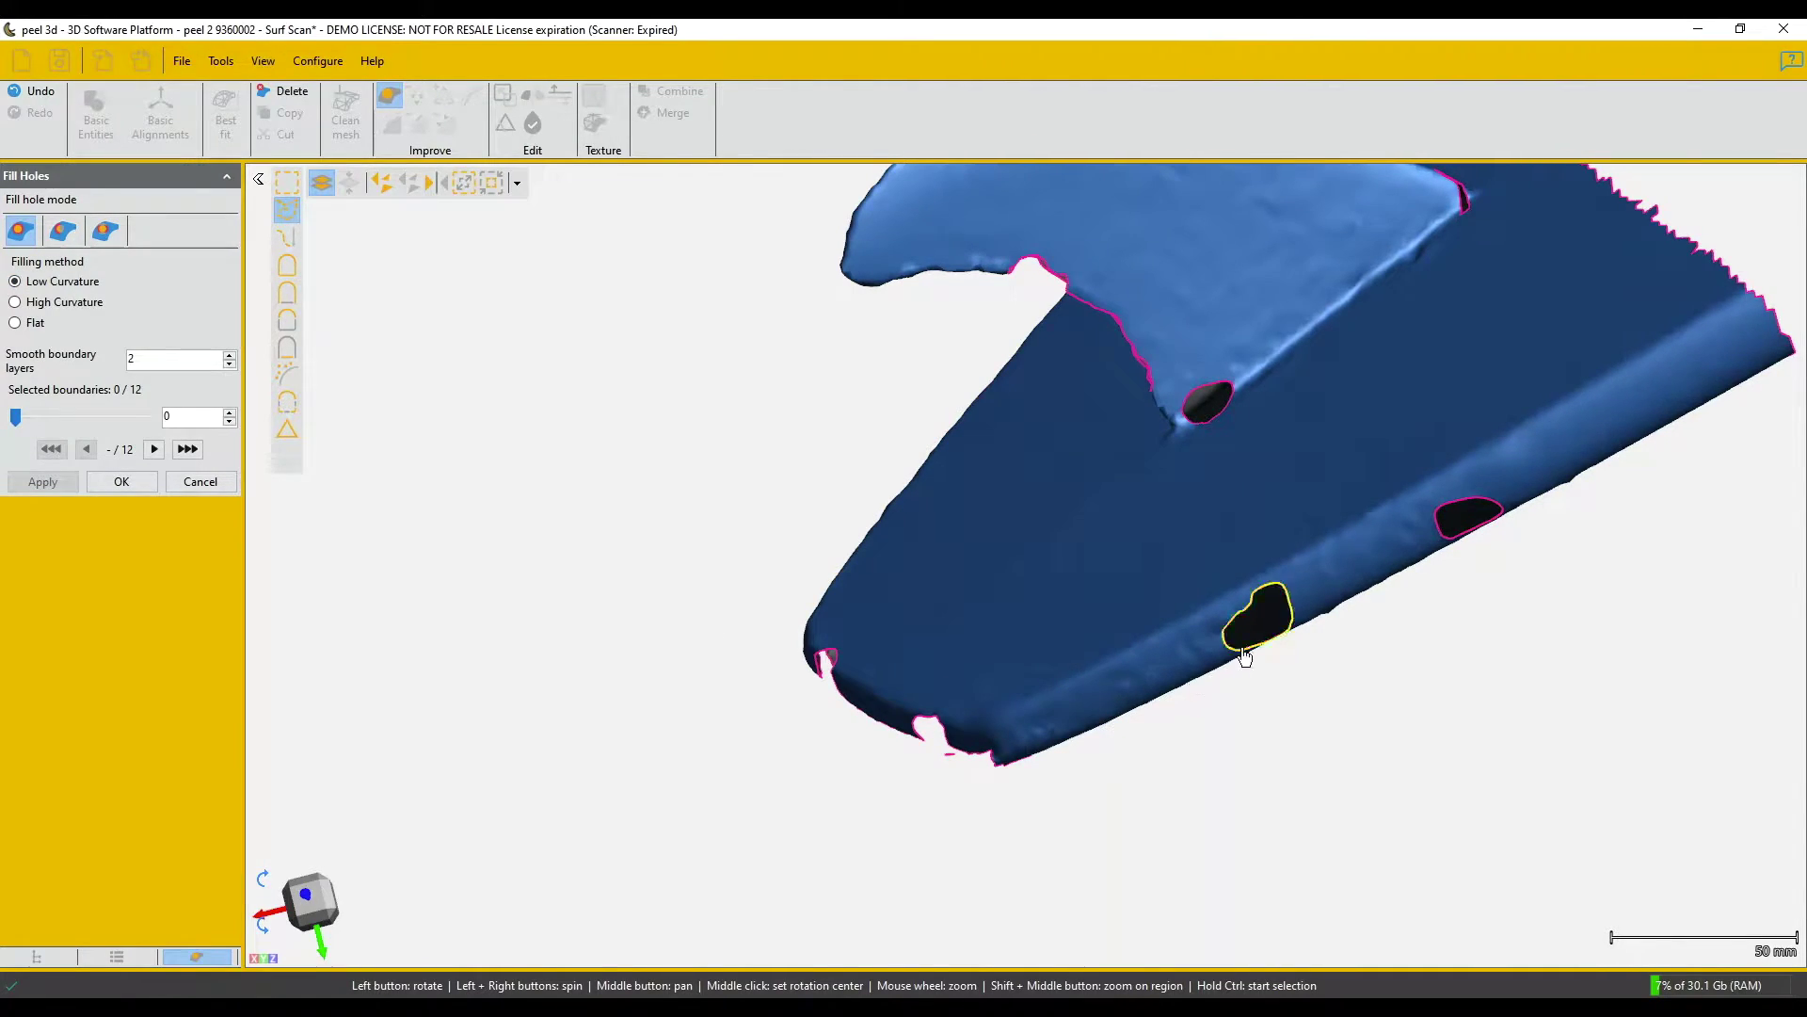
left_click(1291, 614)
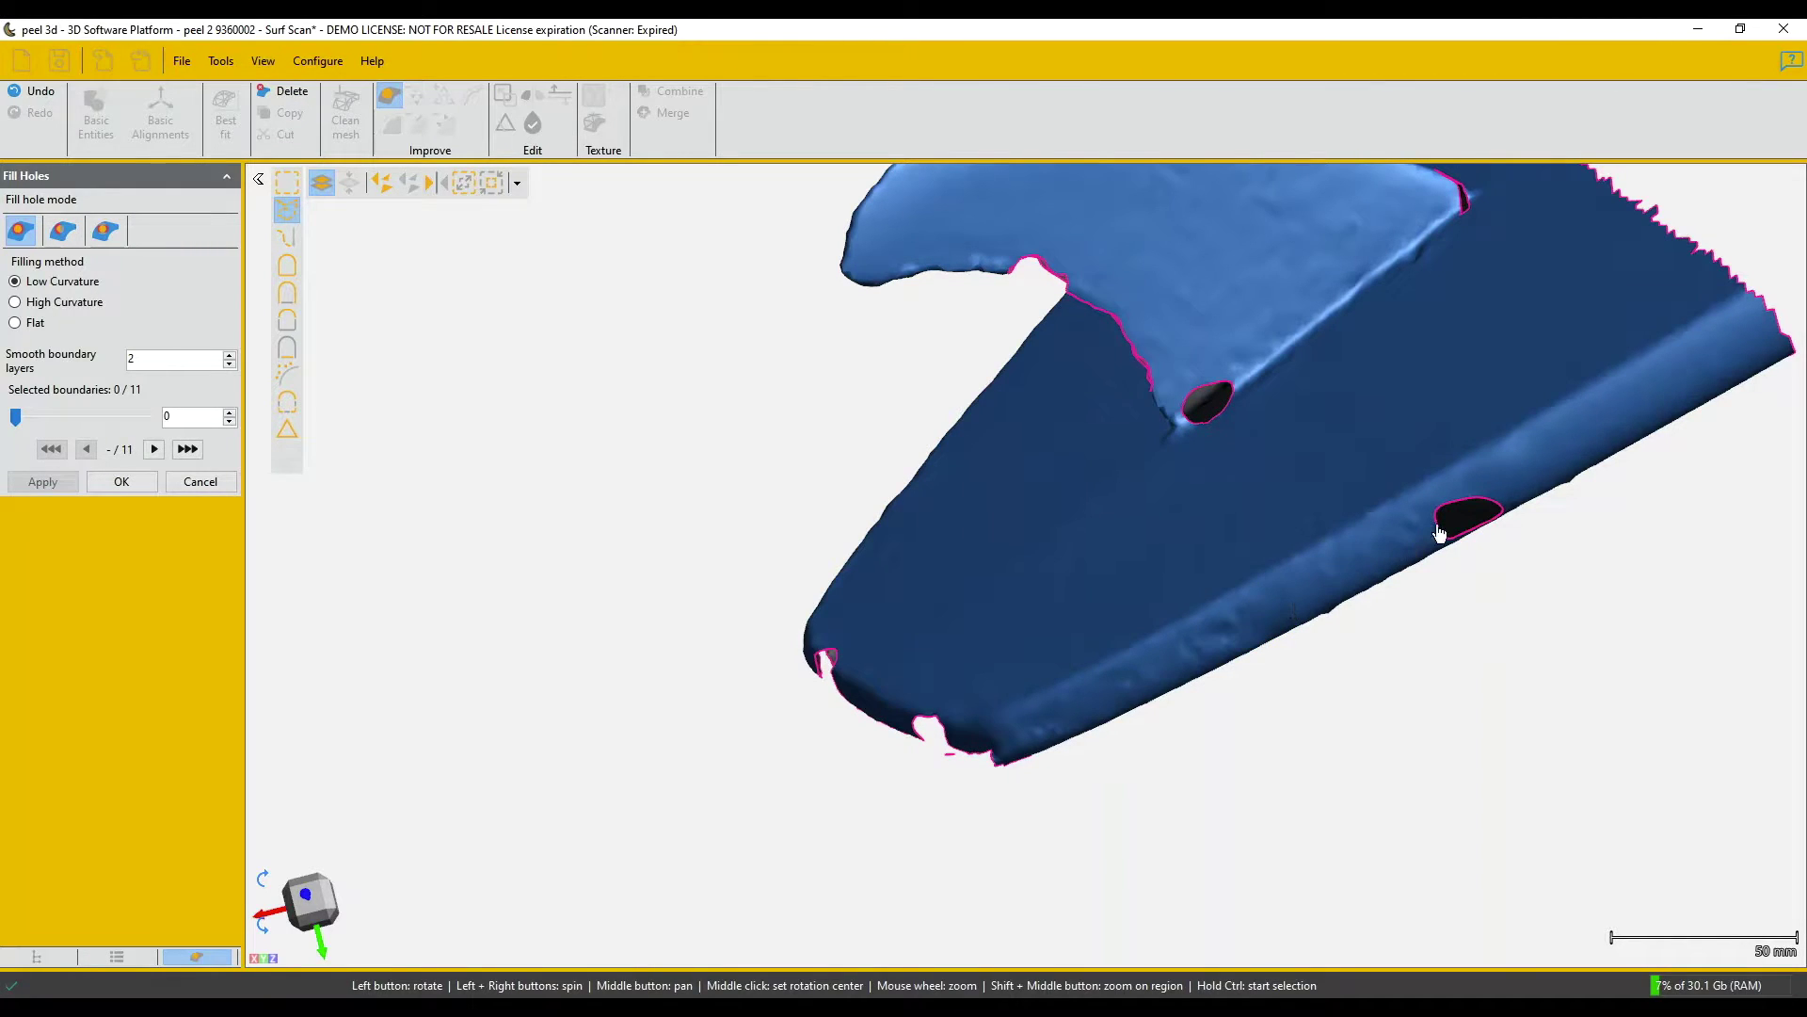
left_click(1473, 509)
left_click_drag(1251, 453, 1286, 436)
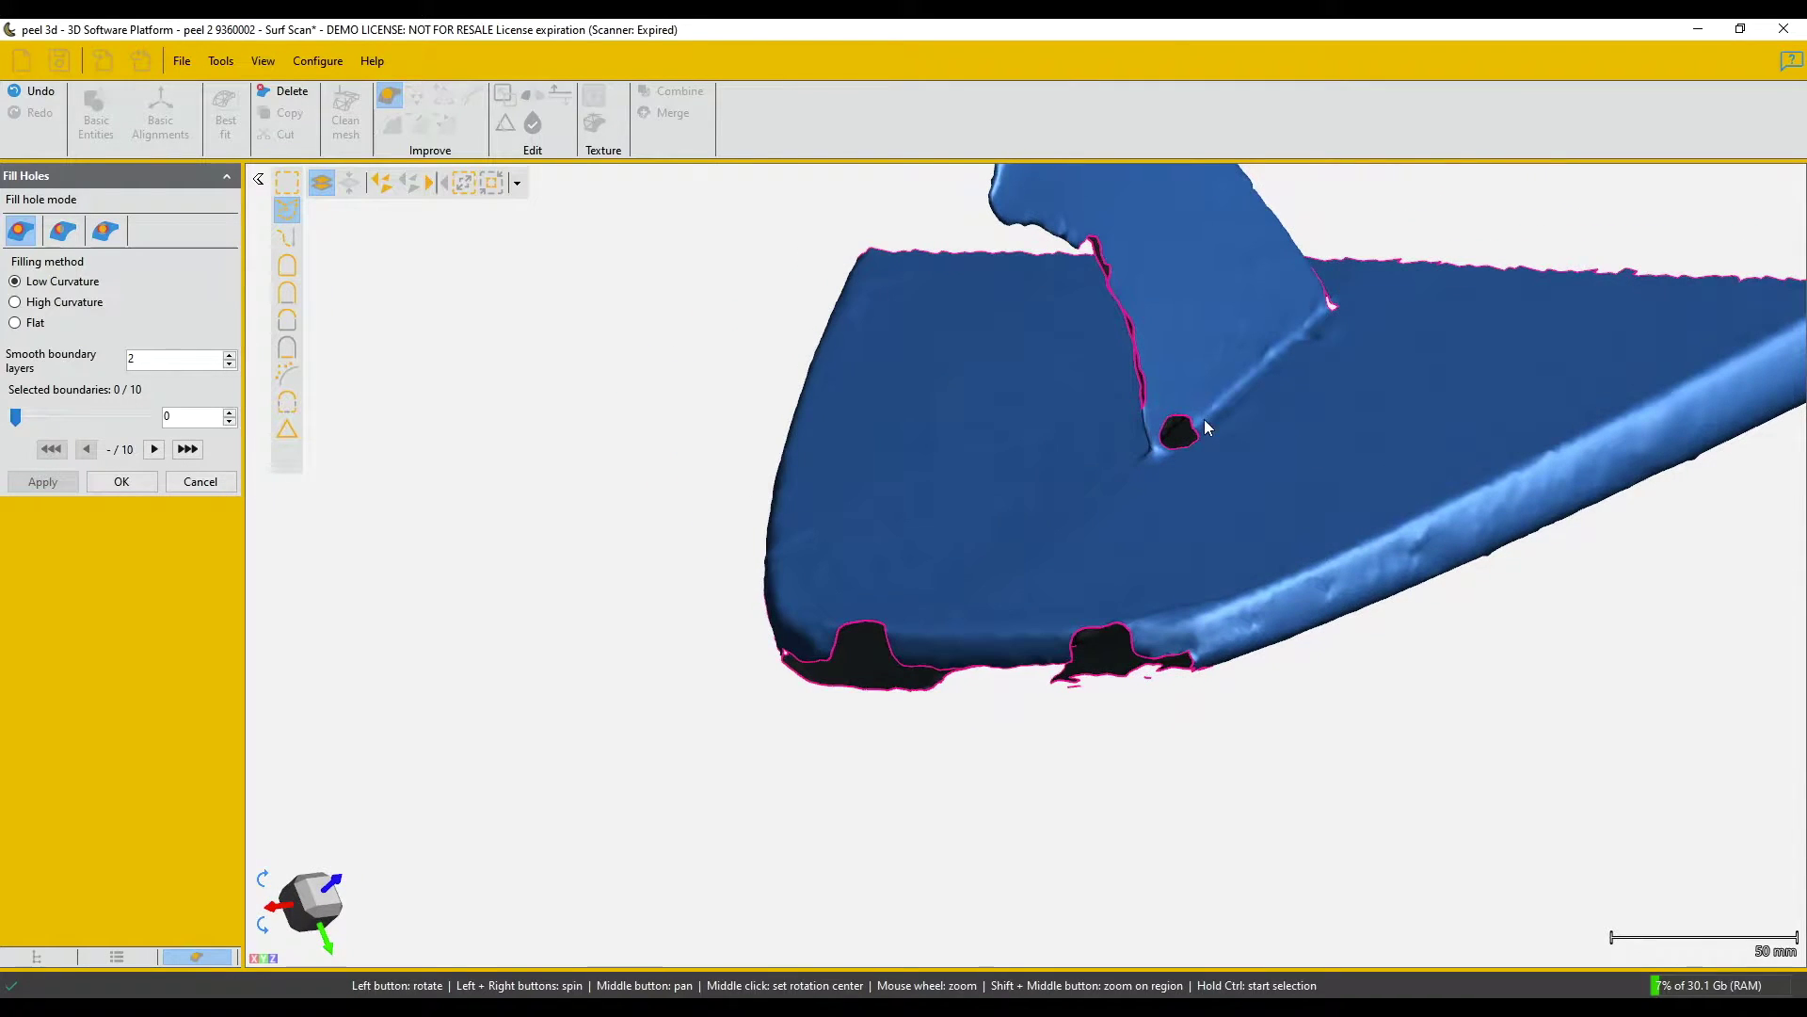
left_click(16, 302)
left_click(1174, 431)
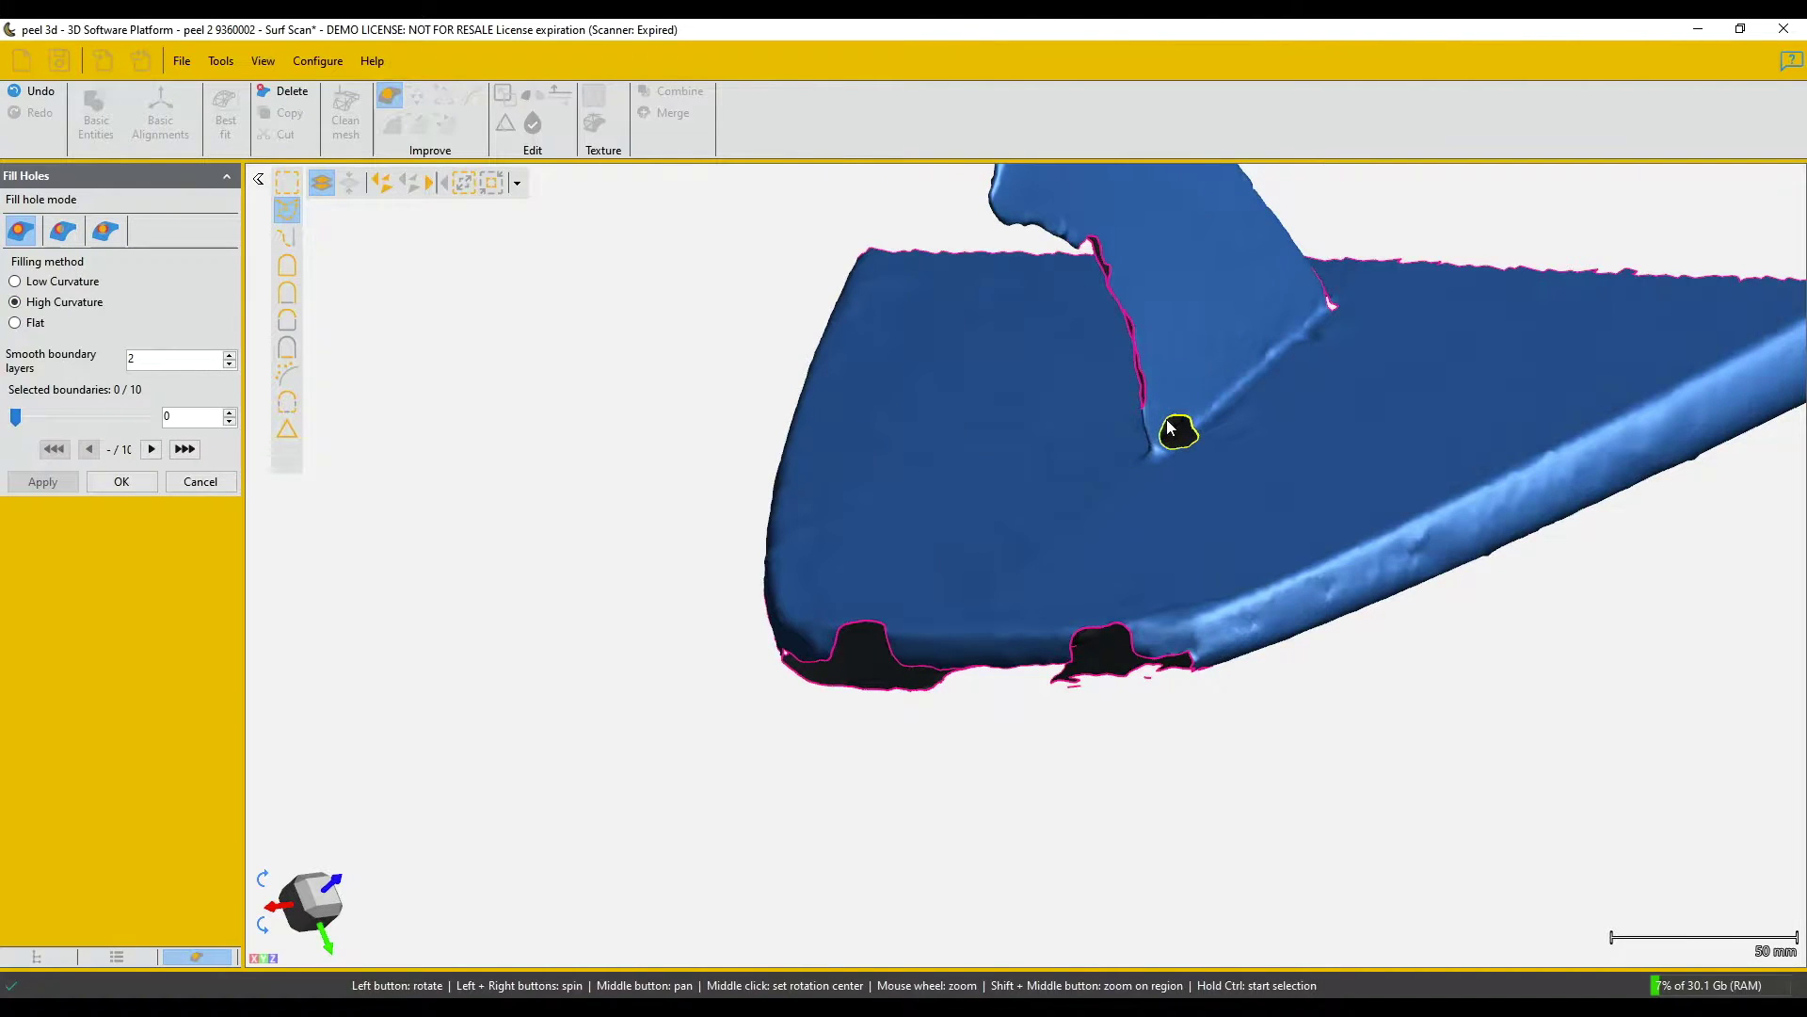
- Fill the two small holes where the fin meets the deck
mouse_move(1170, 493)
left_mouse_down()
mouse_move(1186, 484)
mouse_move(1158, 511)
left_mouse_up()
middle_click_drag(1355, 319, 960, 771)
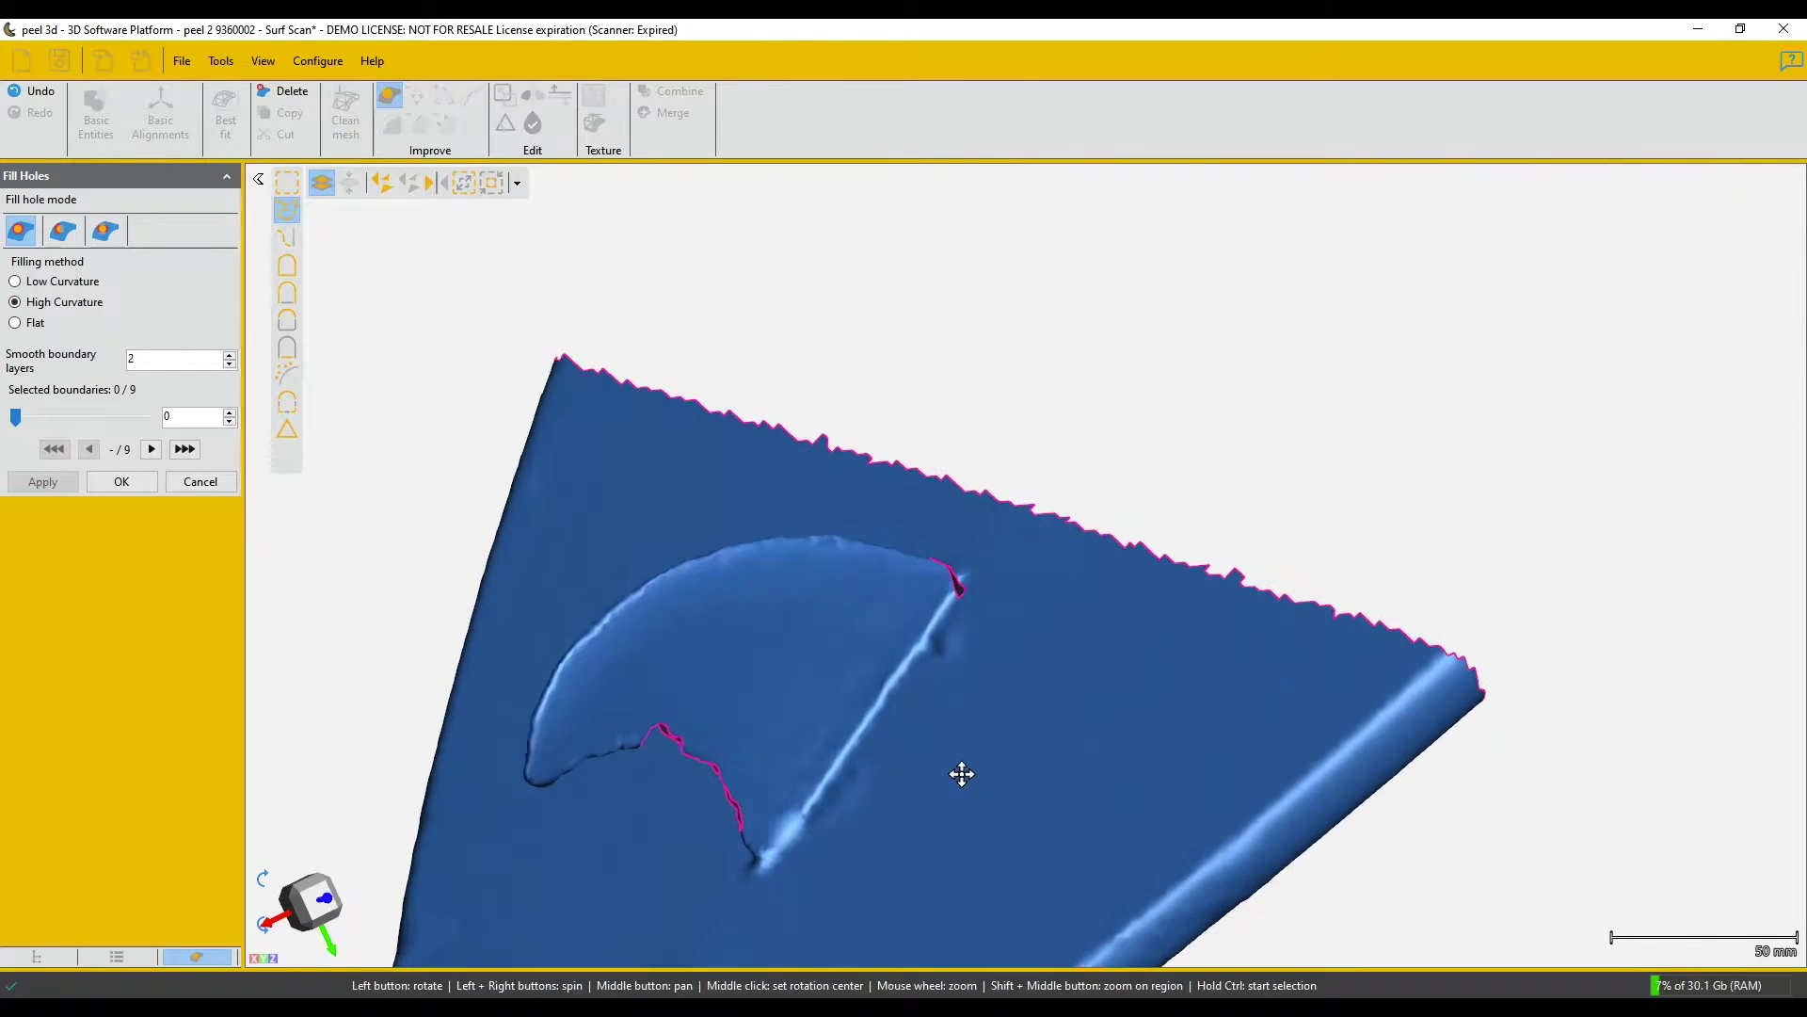
left_click(962, 589)
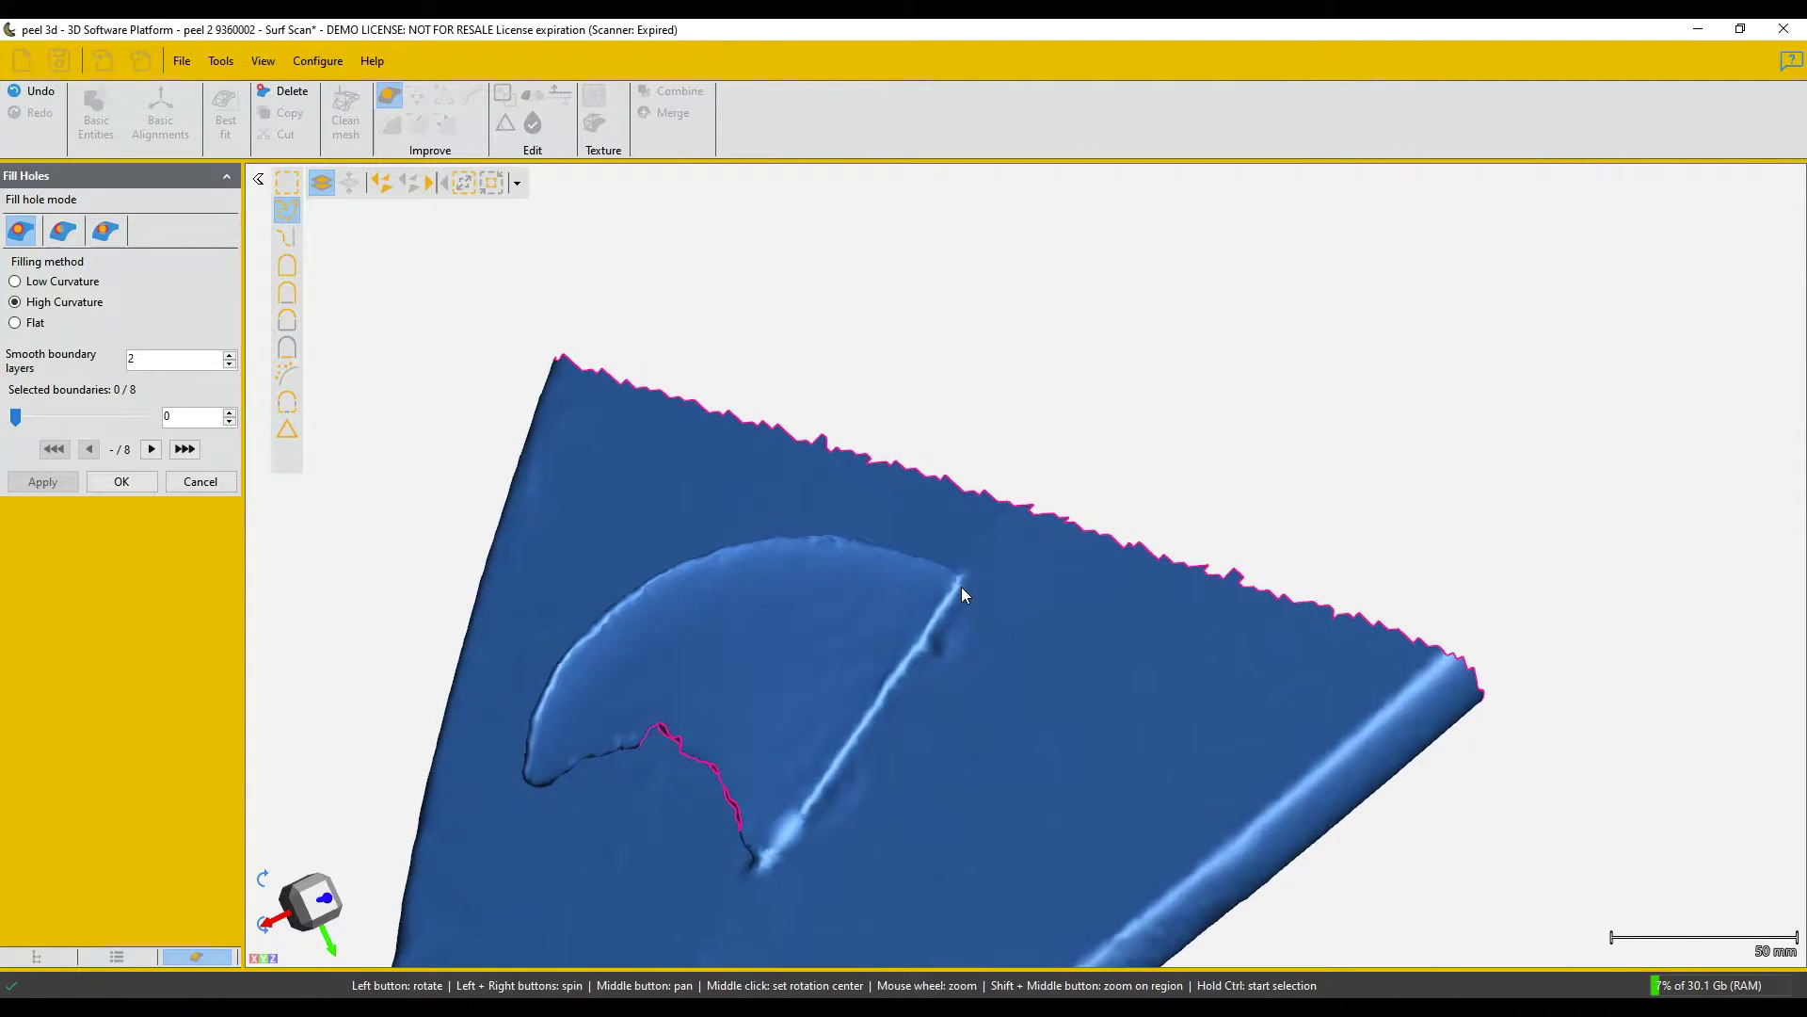
left_click(735, 809)
- Fill the underside and rim holes with Low Curvature and confirm, reaching 56,525 triangles
left_click_drag(855, 824, 919, 751)
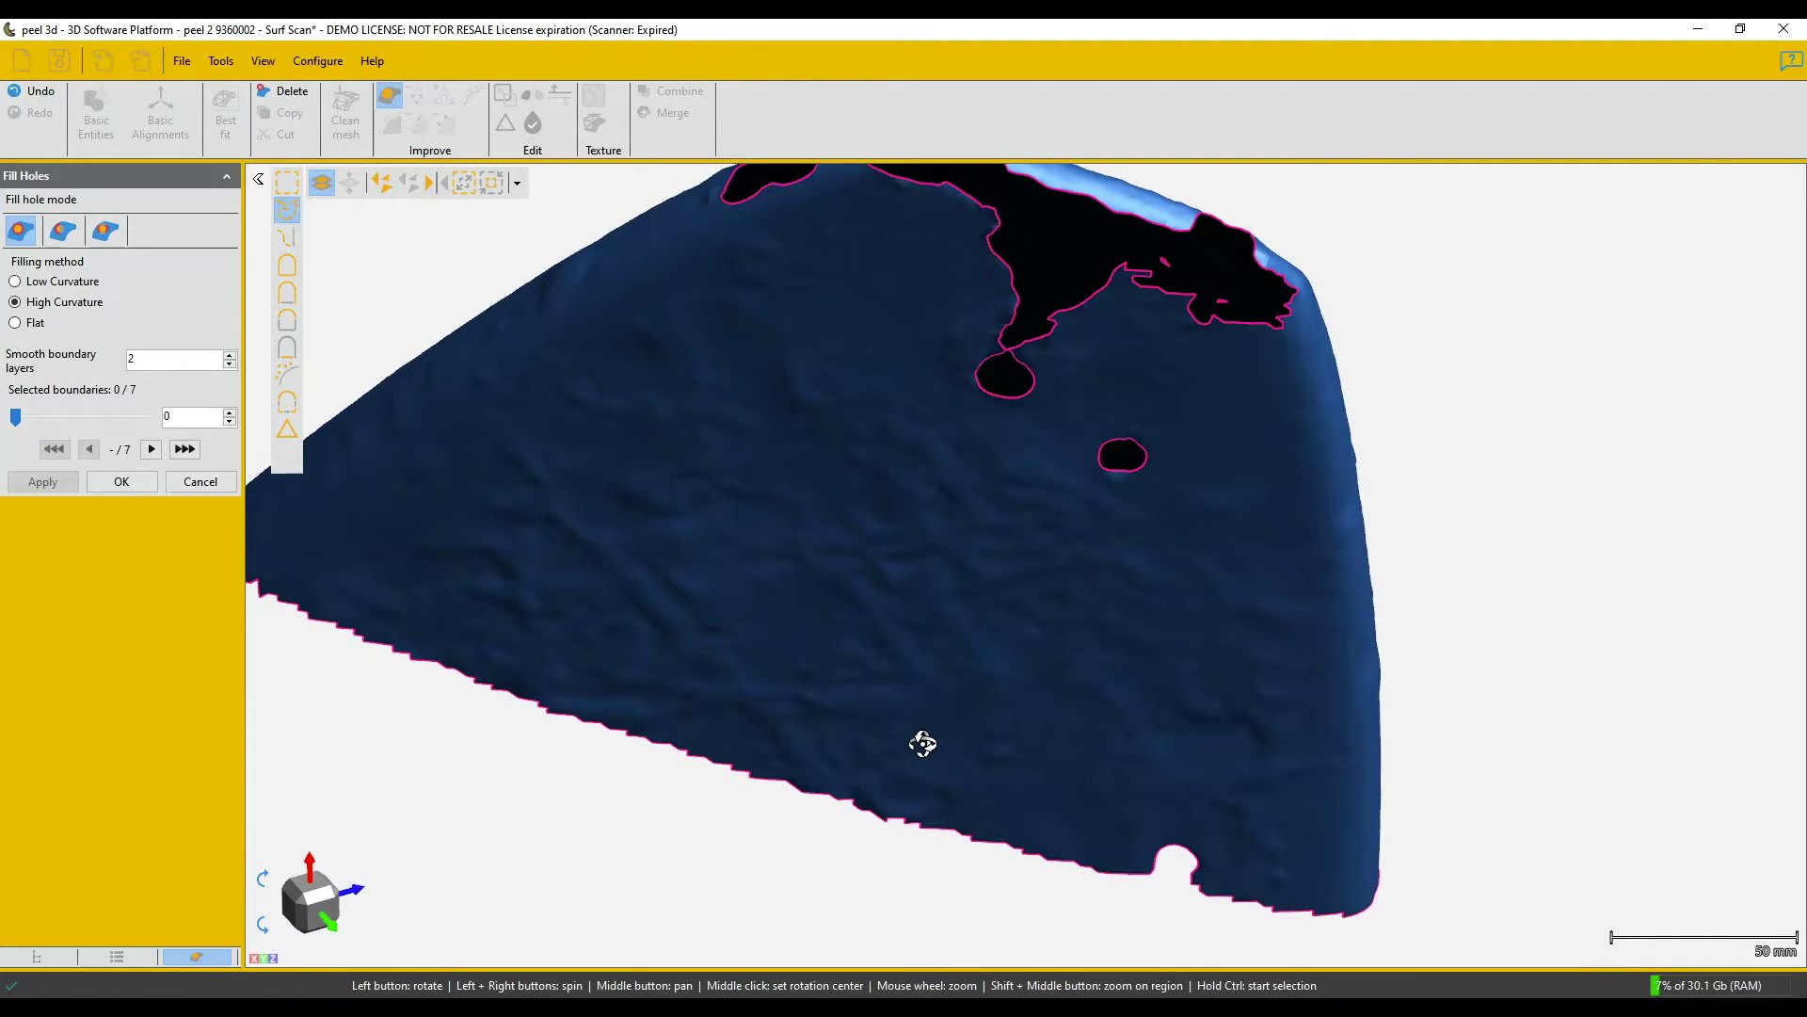
left_click(16, 281)
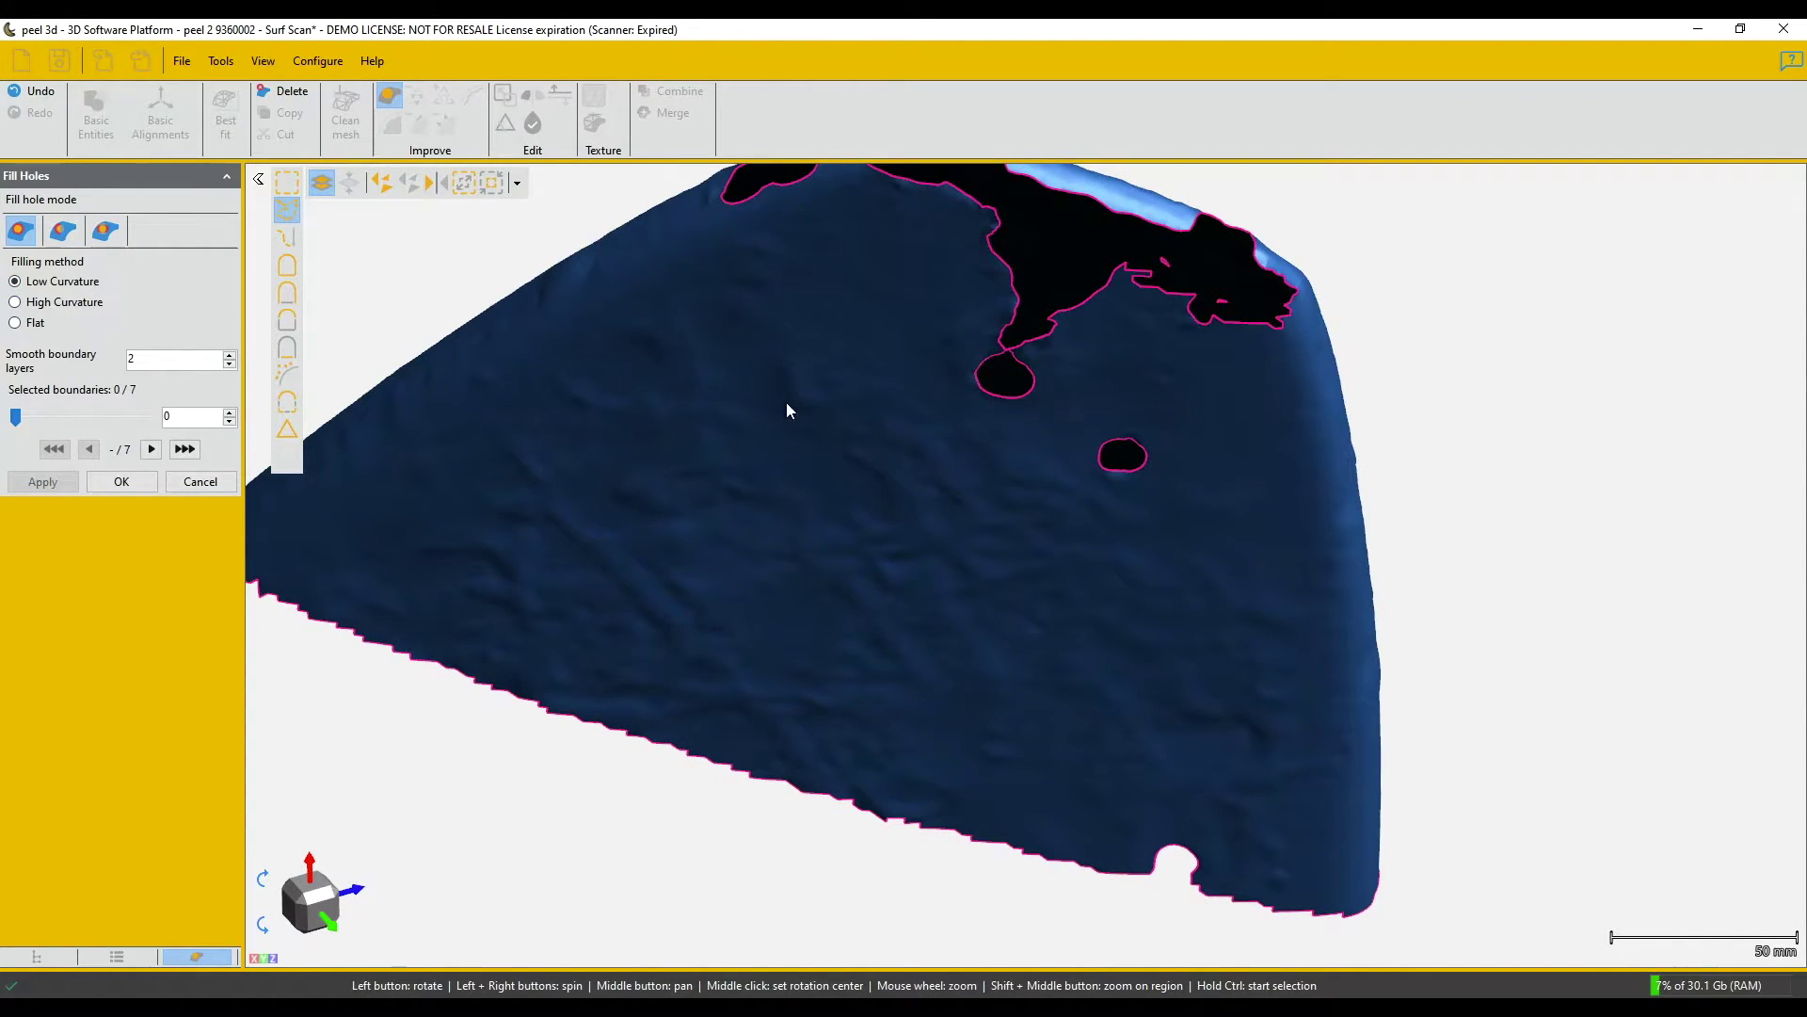
left_click(1100, 454)
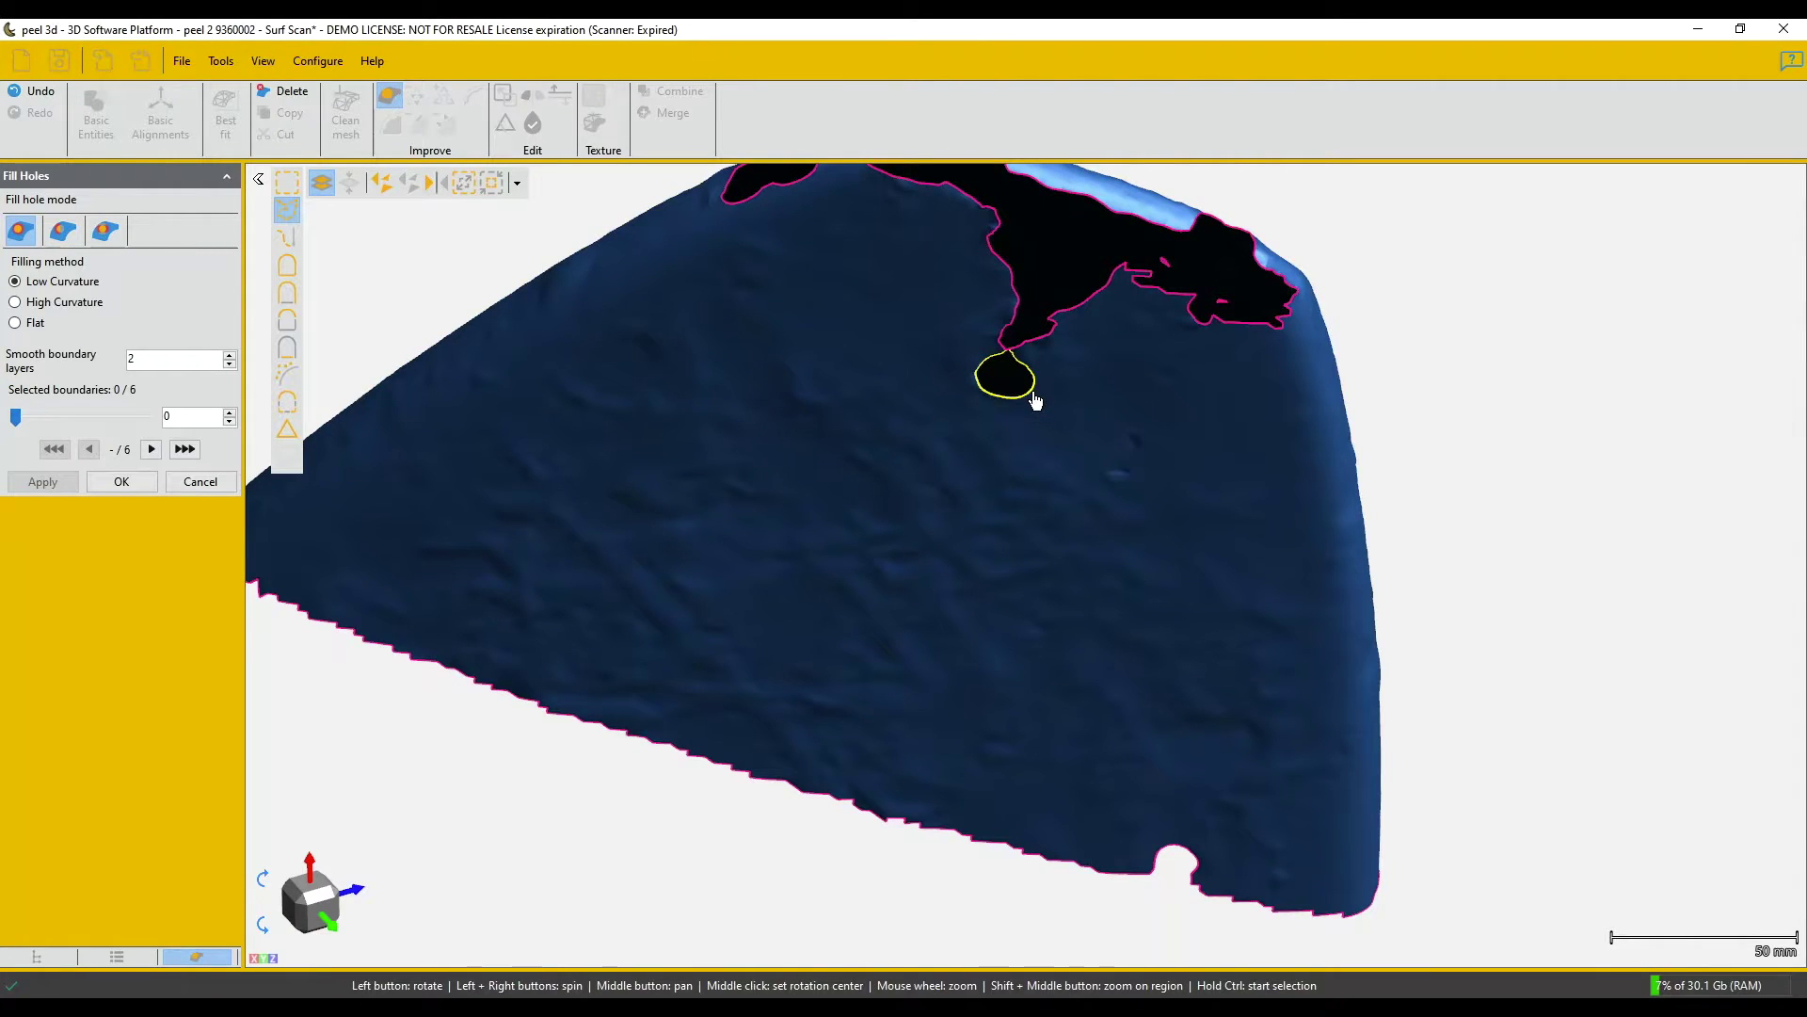
left_click(1035, 400)
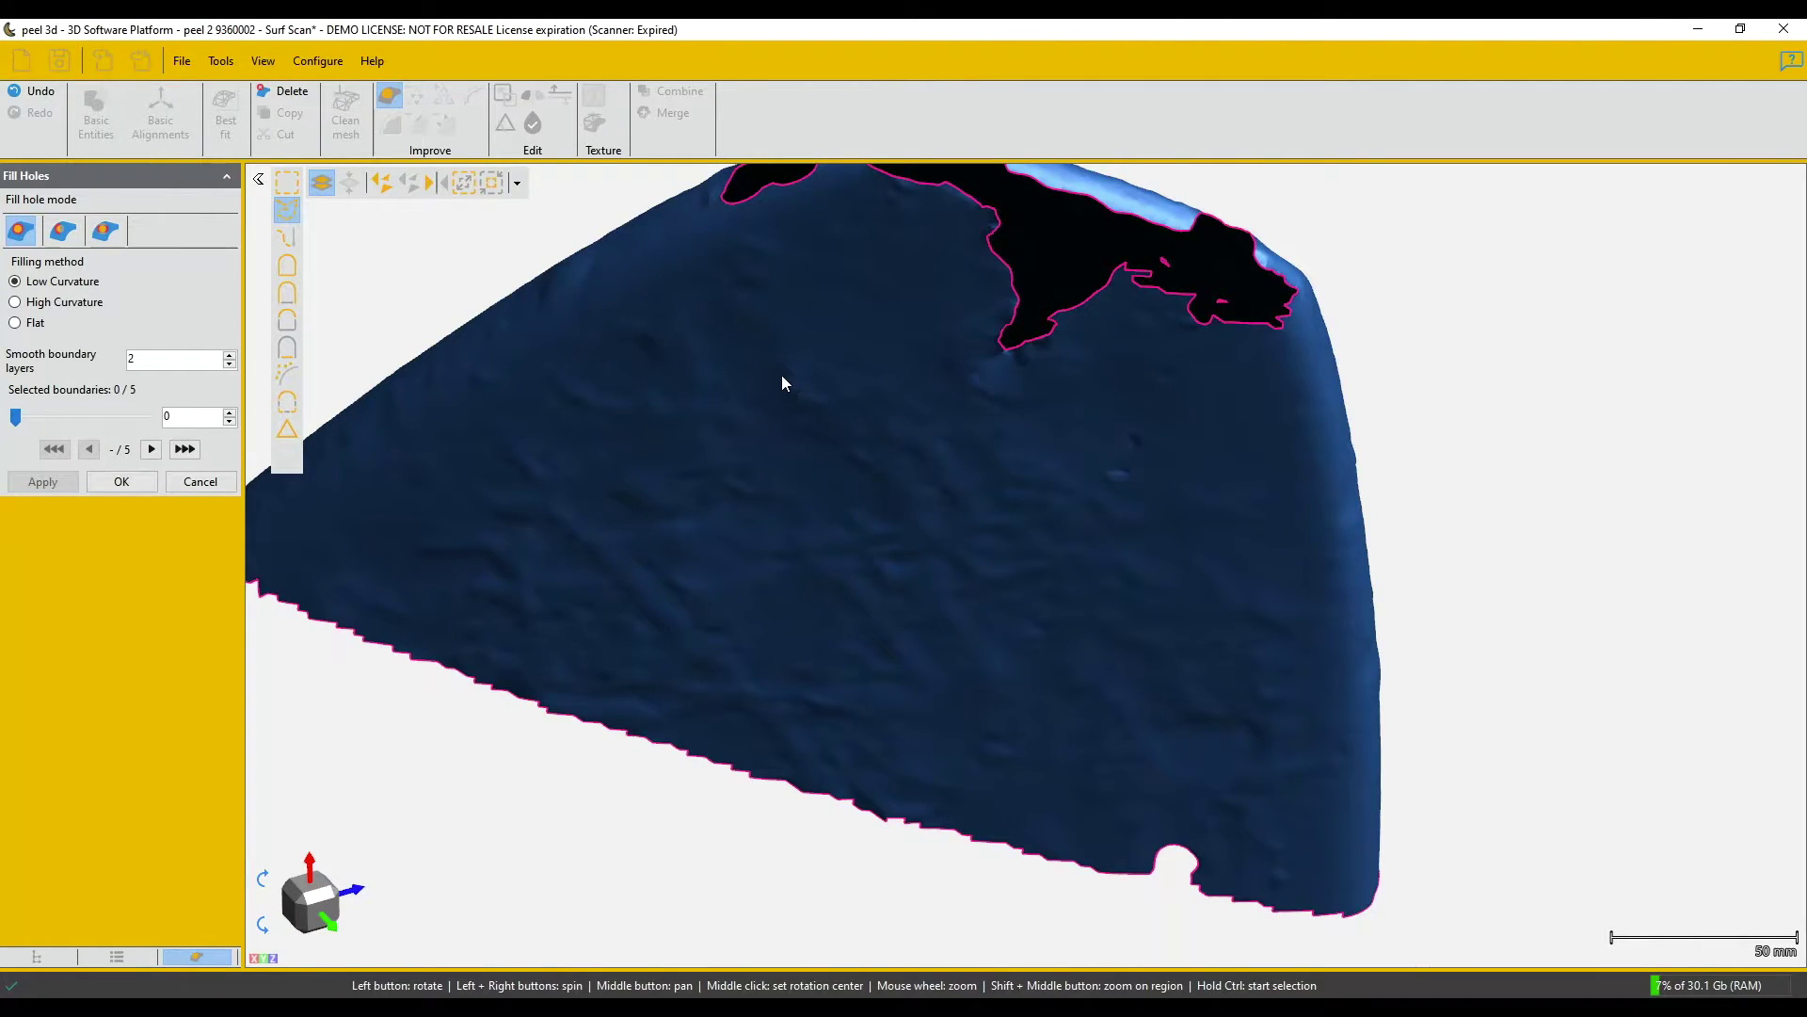
left_click_drag(778, 387, 791, 392)
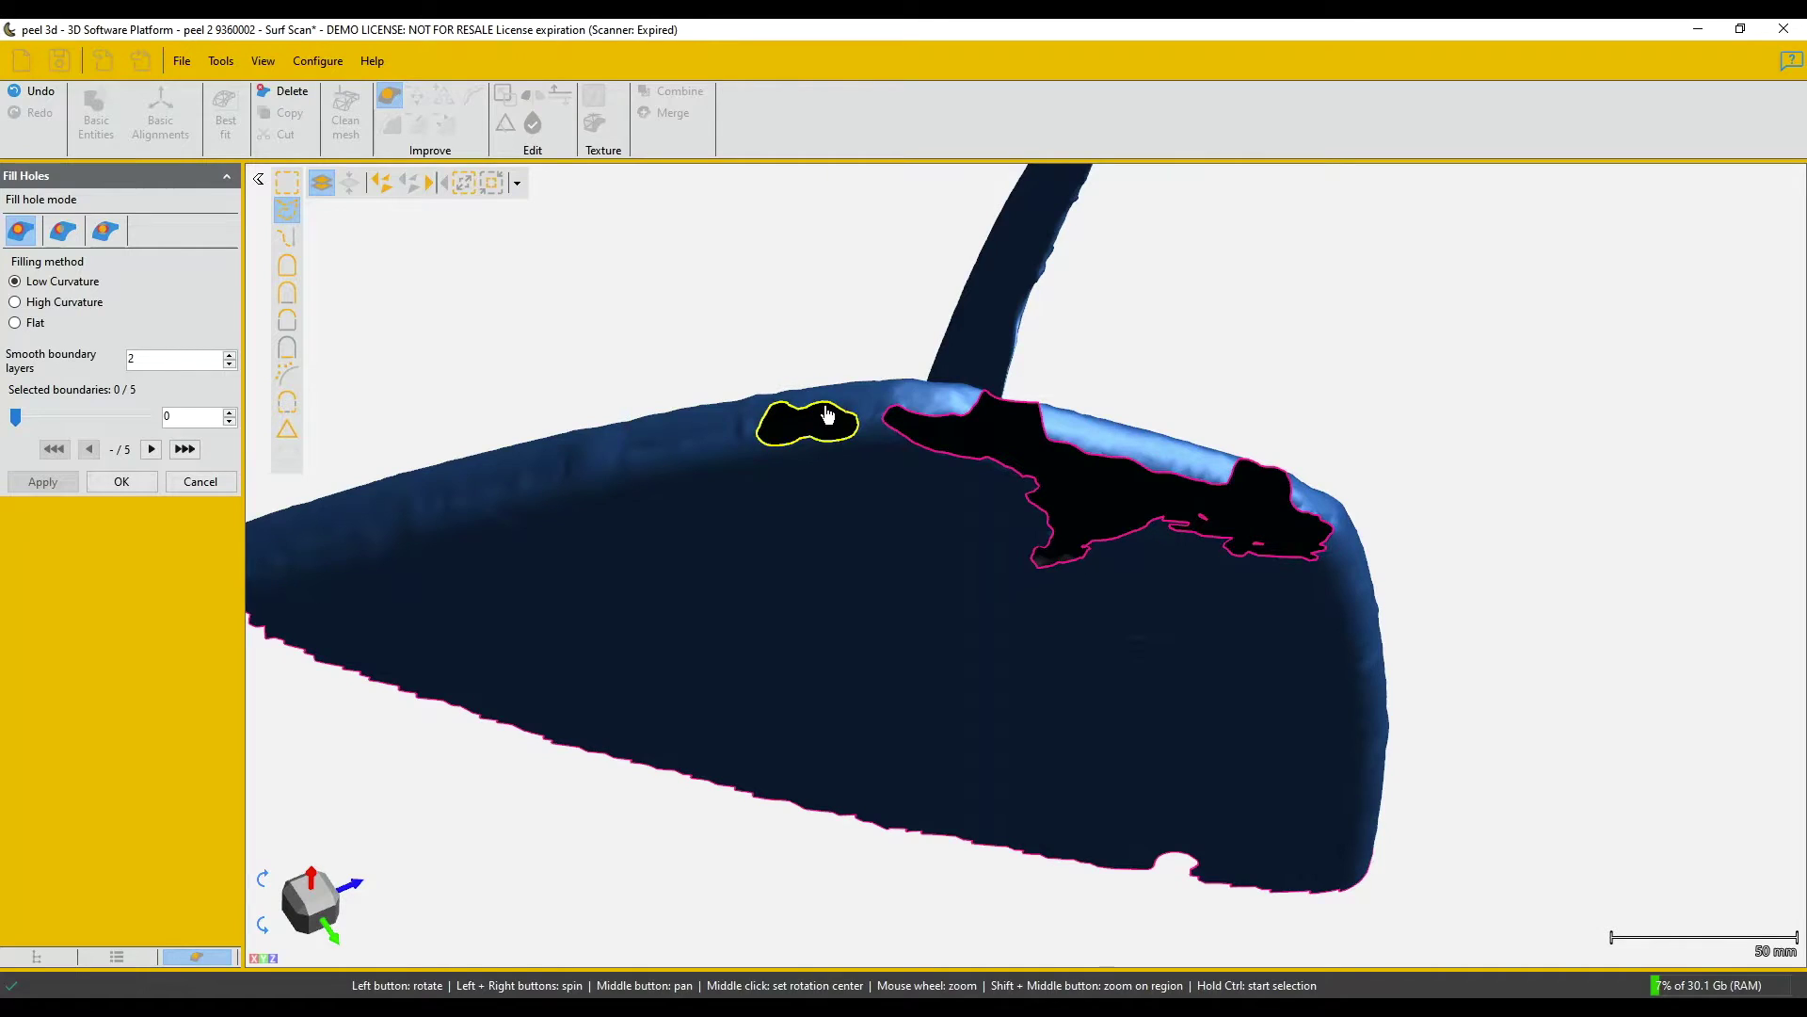
left_click(828, 414)
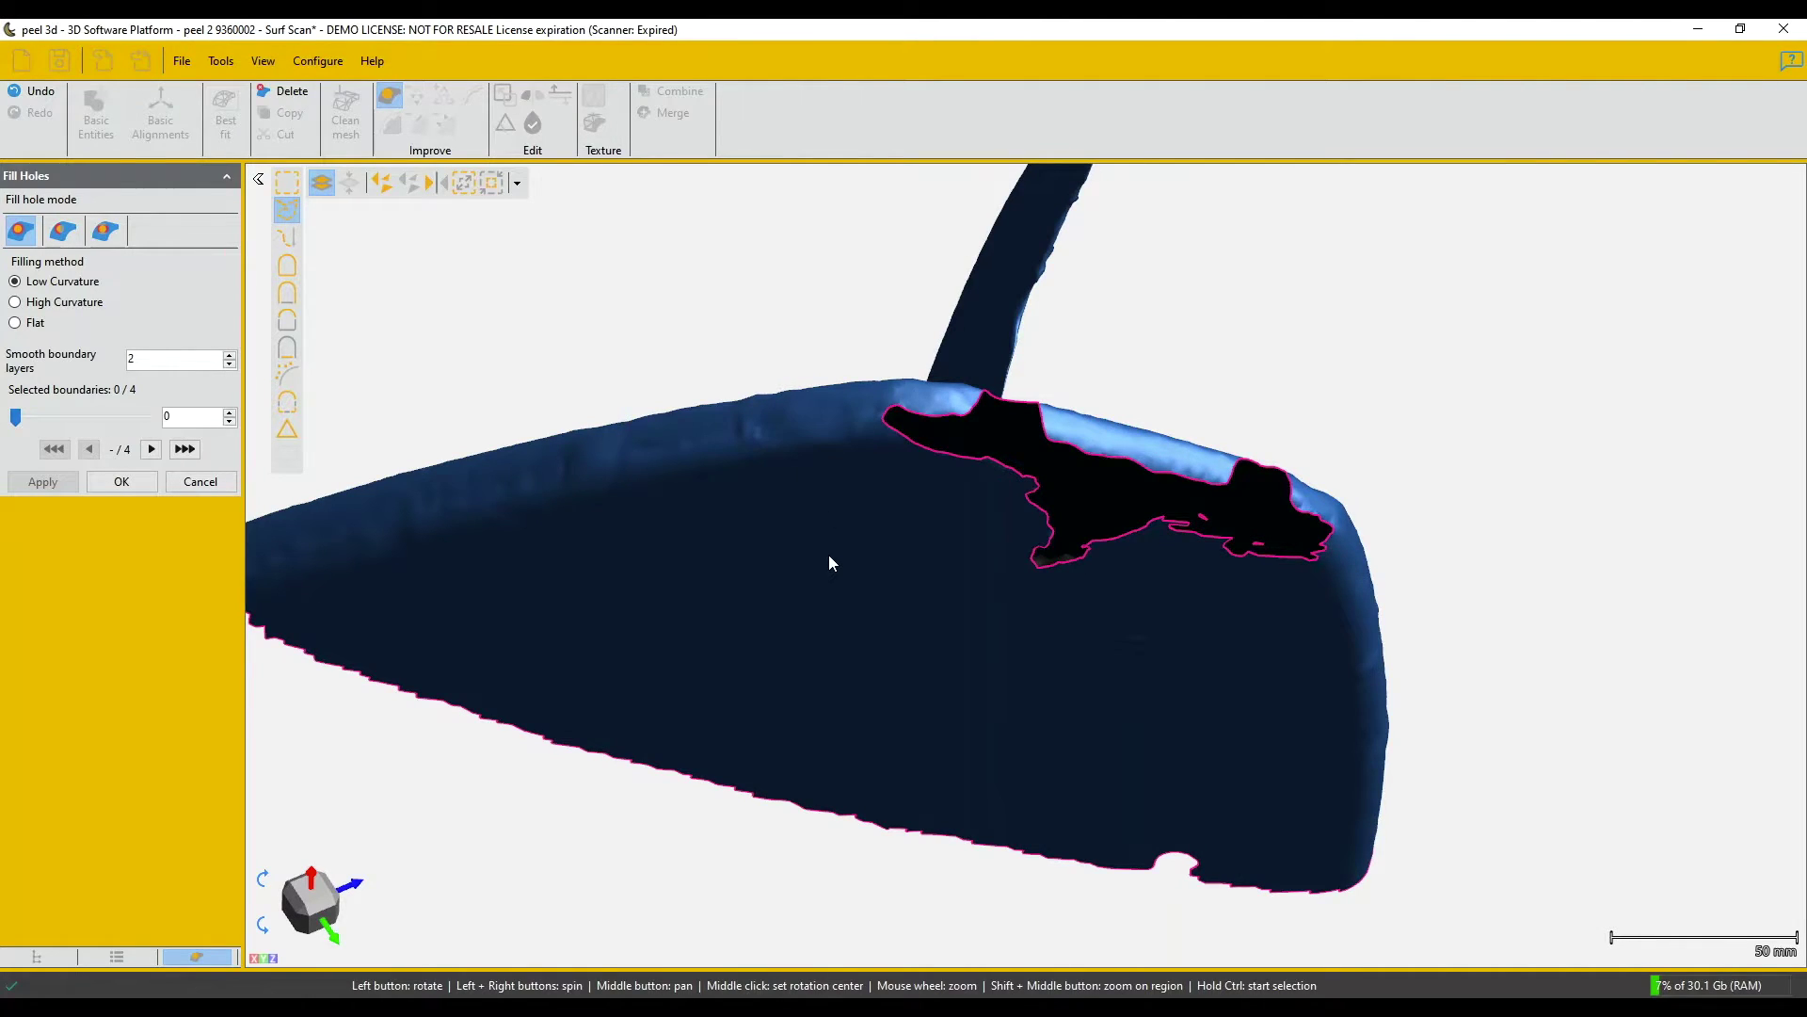
left_click_drag(946, 556, 932, 554)
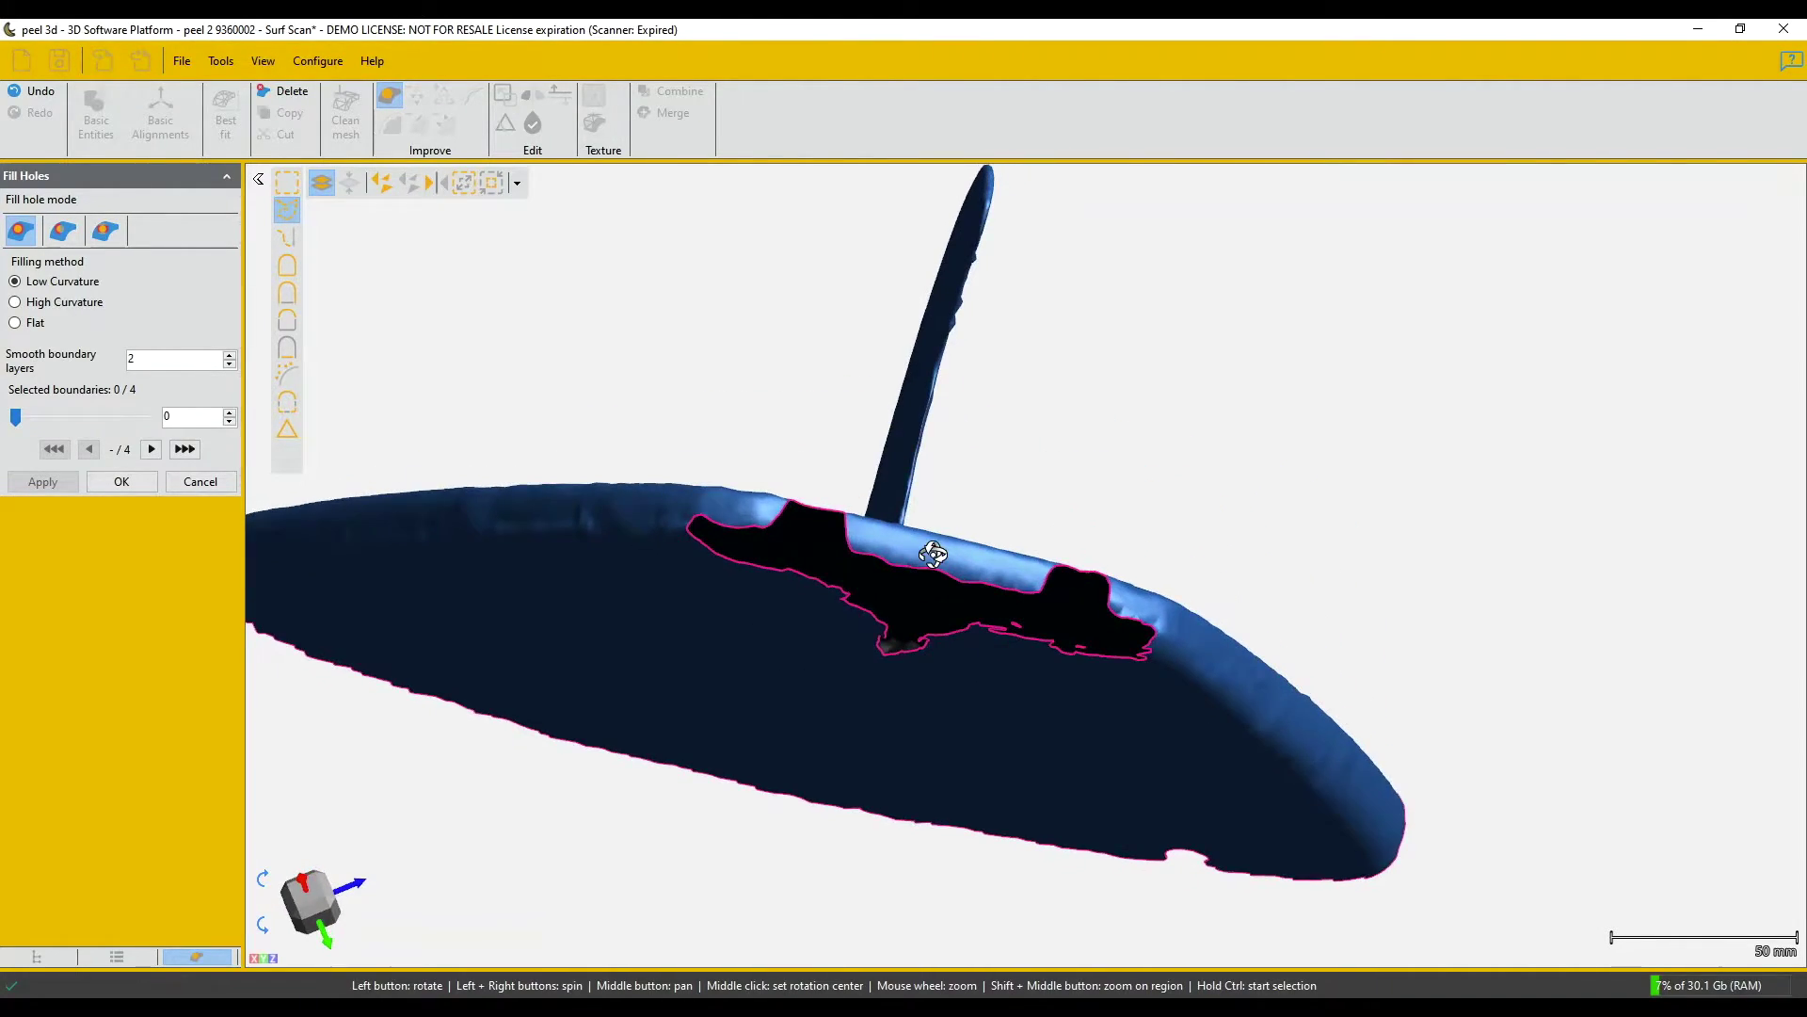
left_click(134, 488)
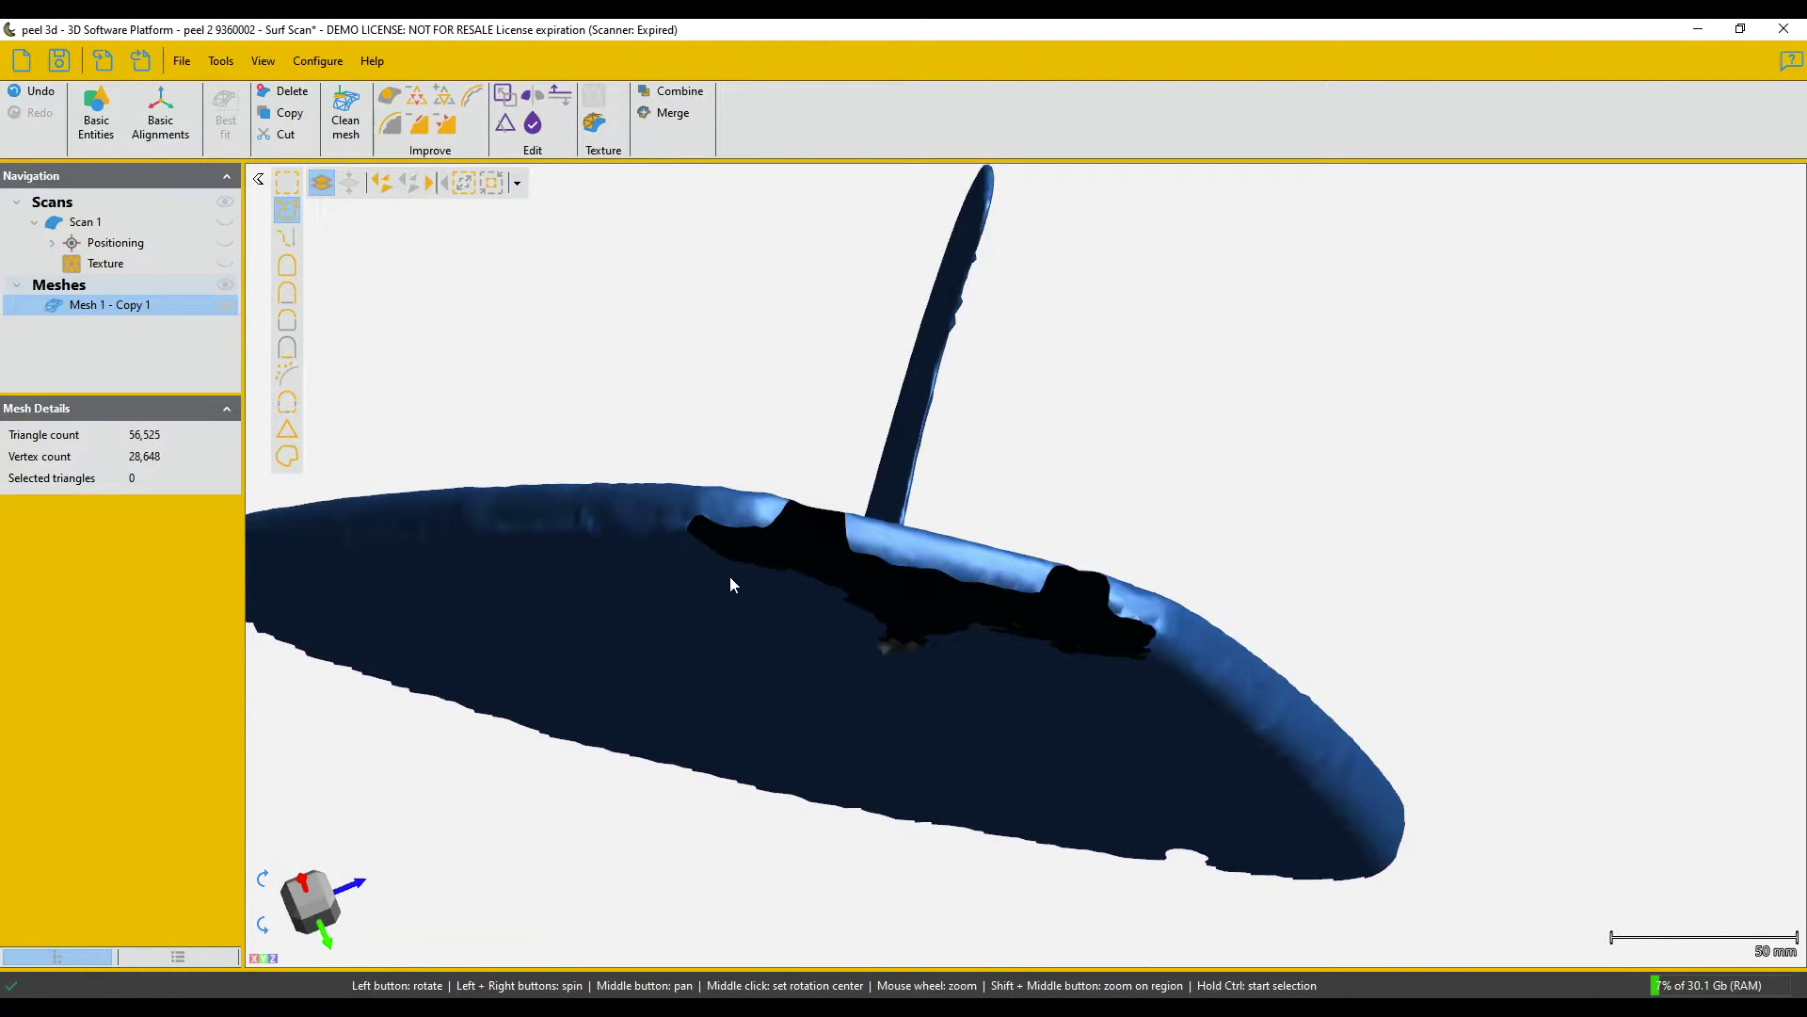
- Reopen Fill Holes in bridge mode and bridge the left notch off the long gap
left_click_drag(731, 576, 731, 581)
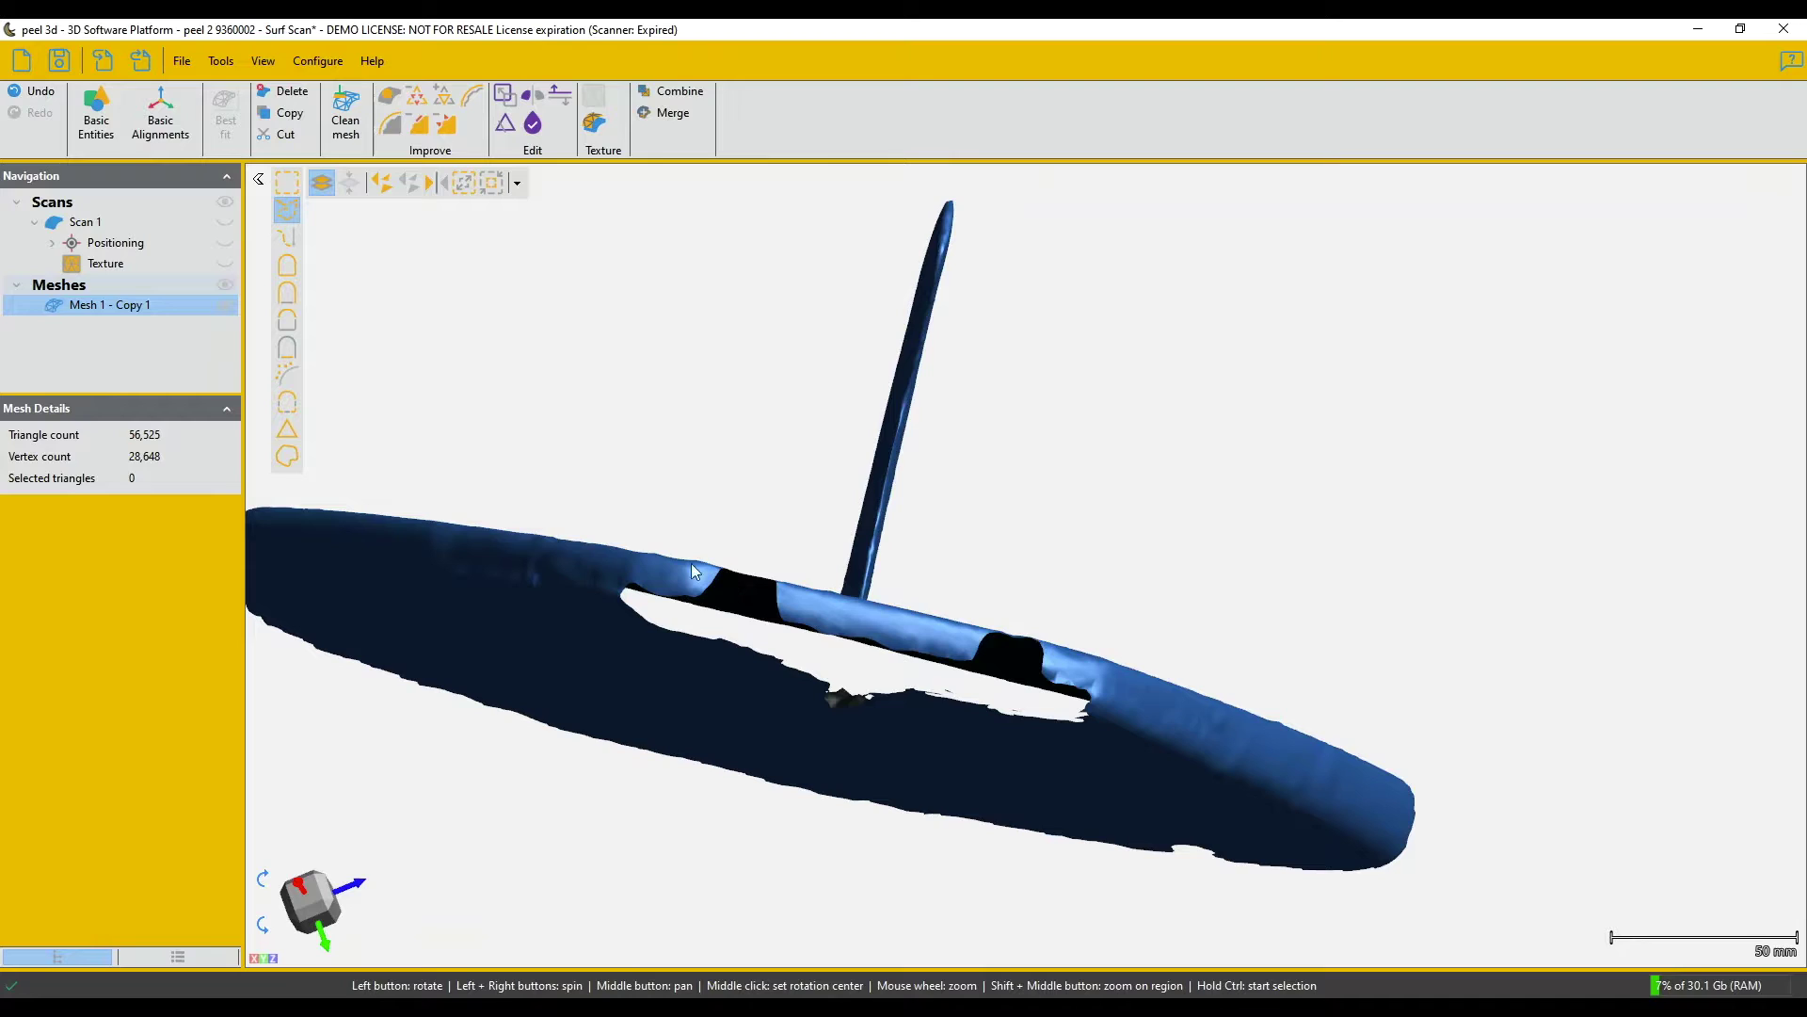
left_click(390, 98)
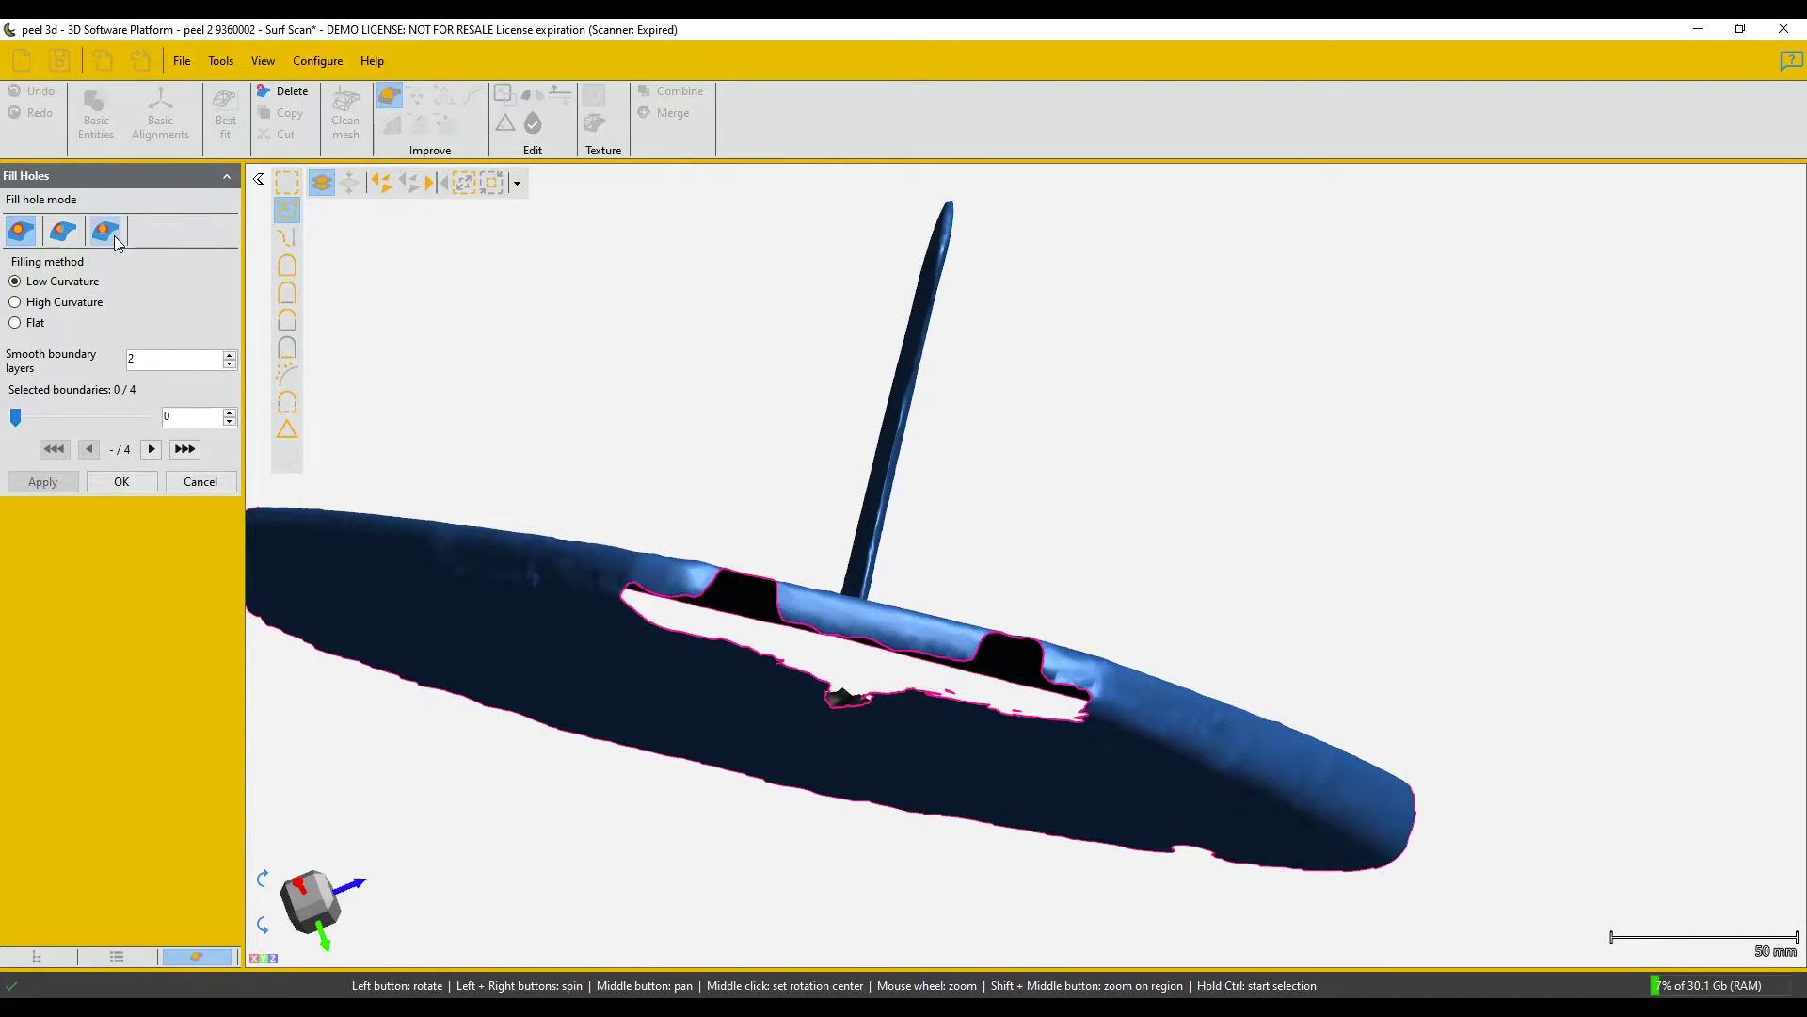
left_click(115, 235)
scroll(711, 633, "up", 3)
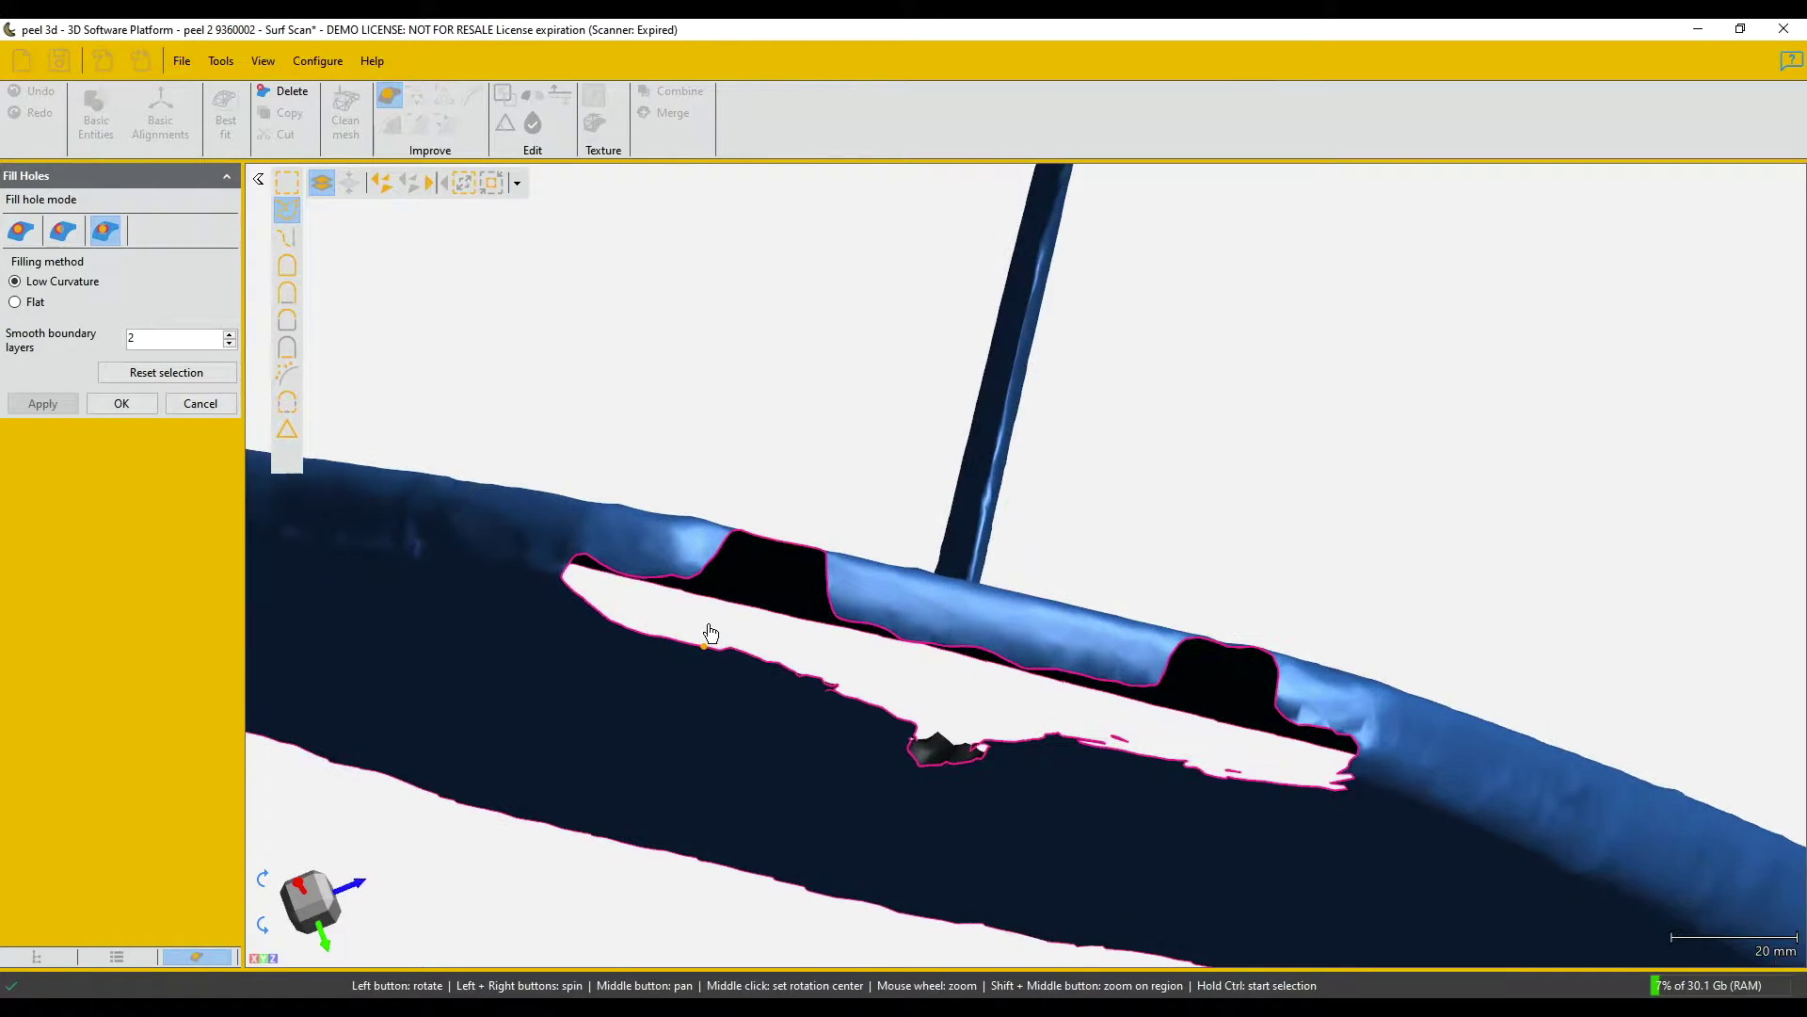
scroll(710, 633, "up", 4)
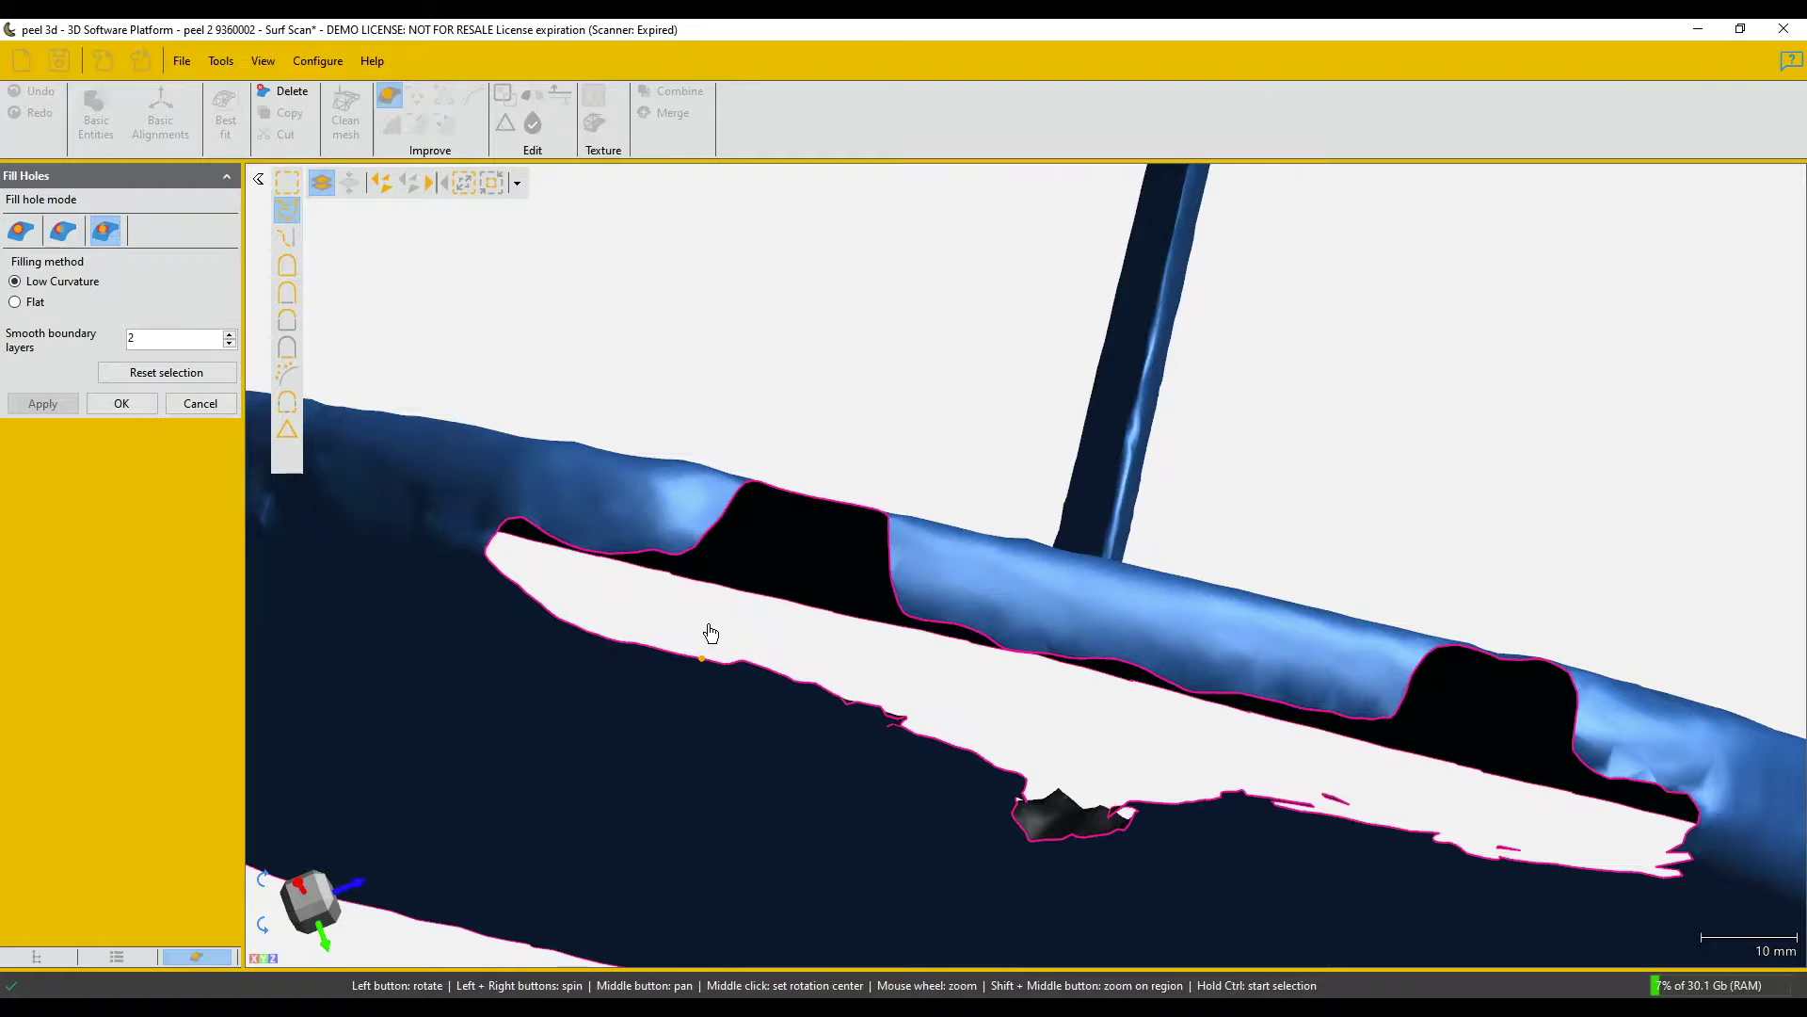
left_click(706, 535)
left_click(695, 546)
left_click(893, 585)
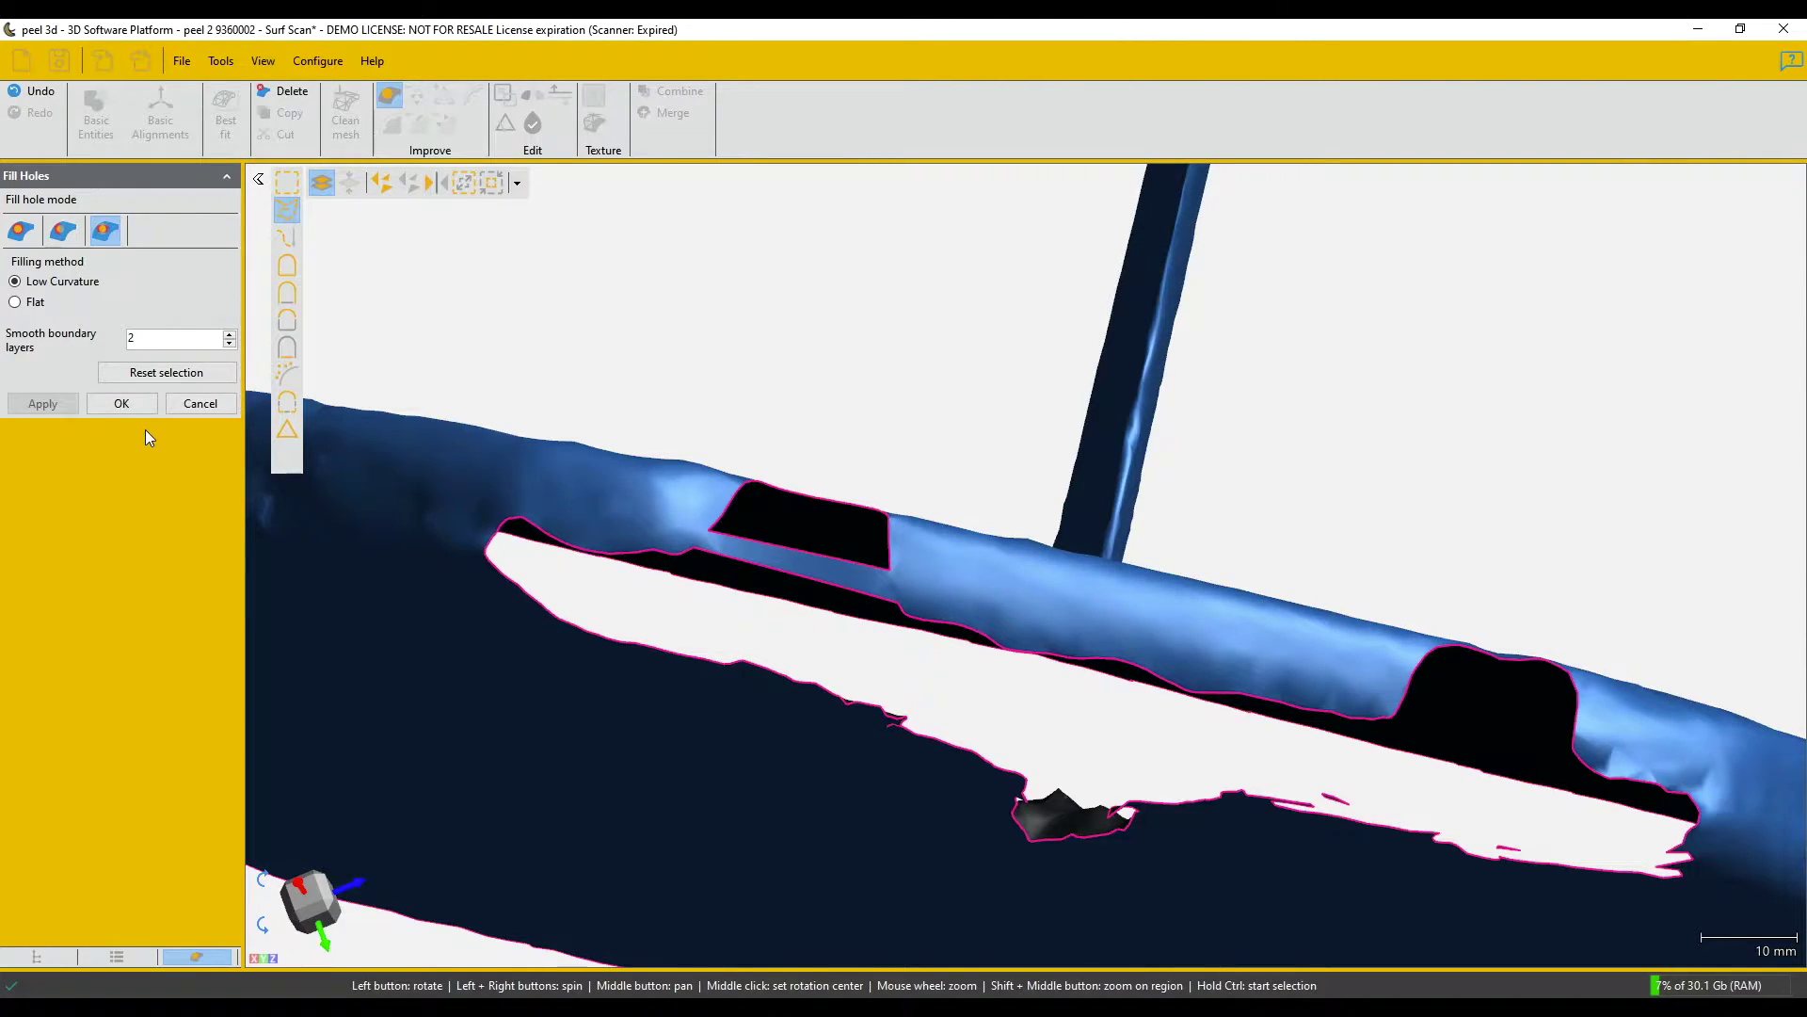
- Bridge the right notch off the long gap as well, leaving 6 hole boundaries
left_click(1404, 697)
left_click(1574, 730)
left_click(1572, 744)
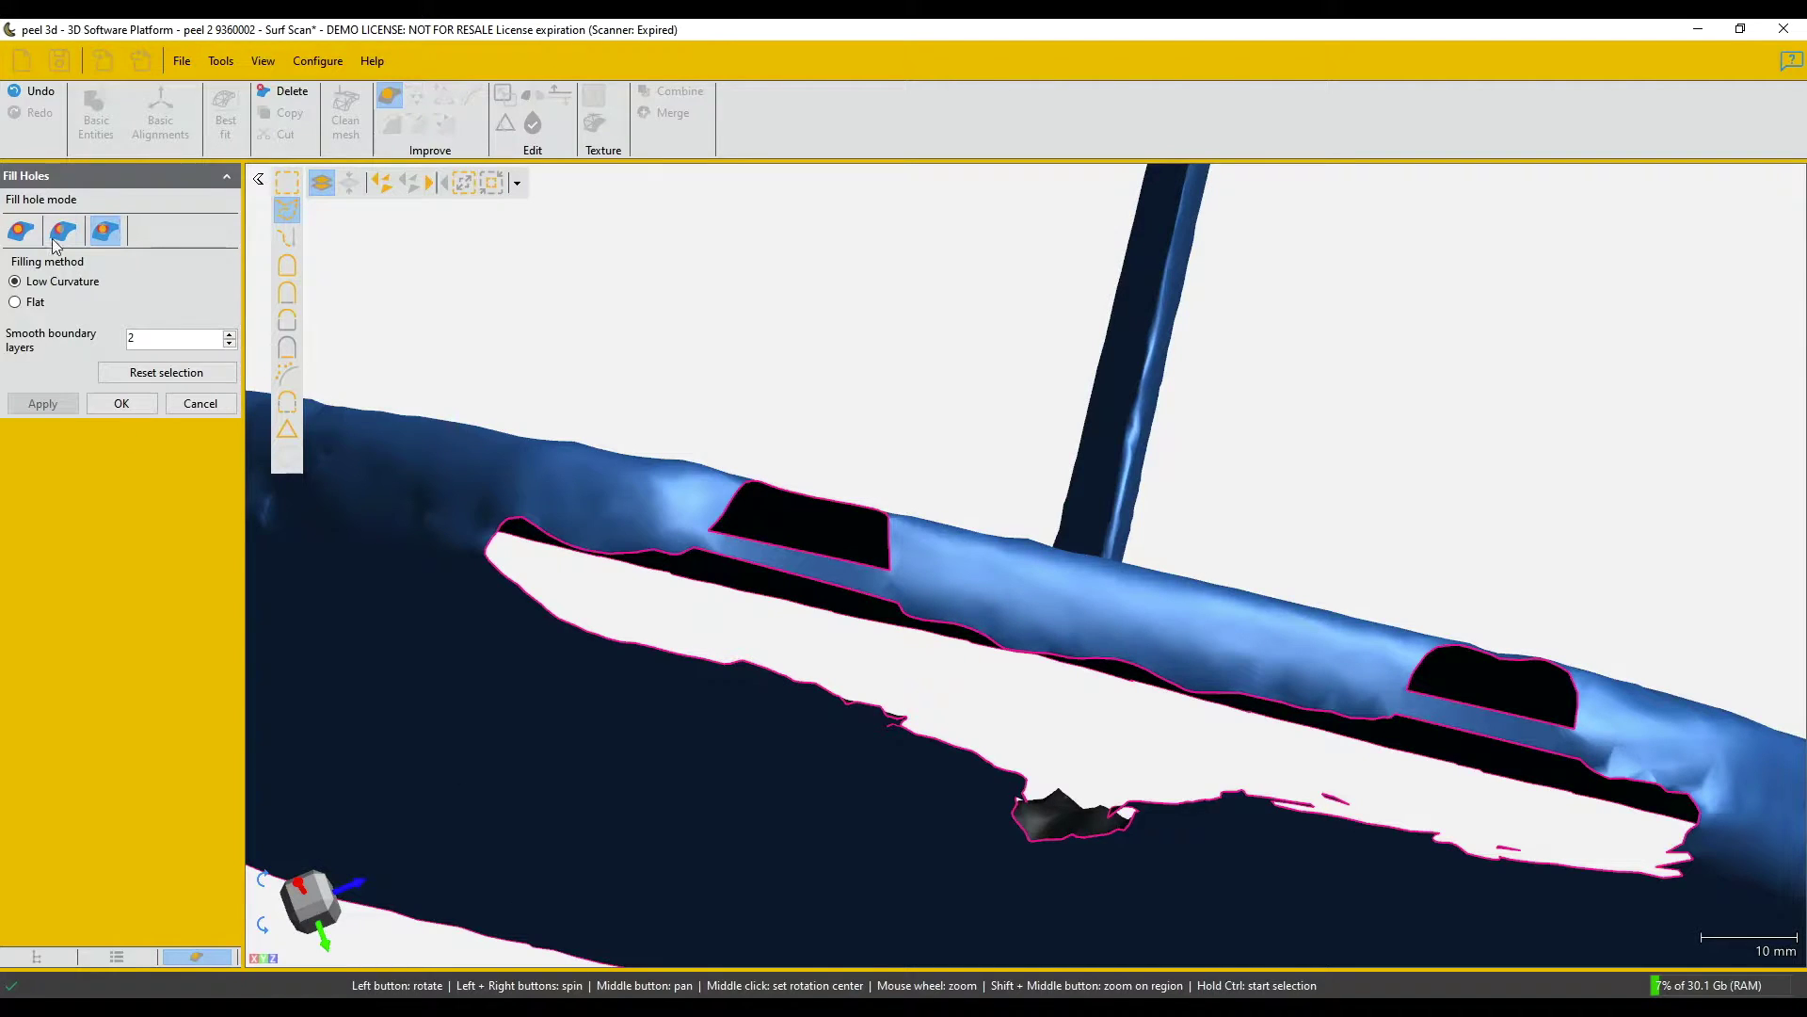
left_click(22, 232)
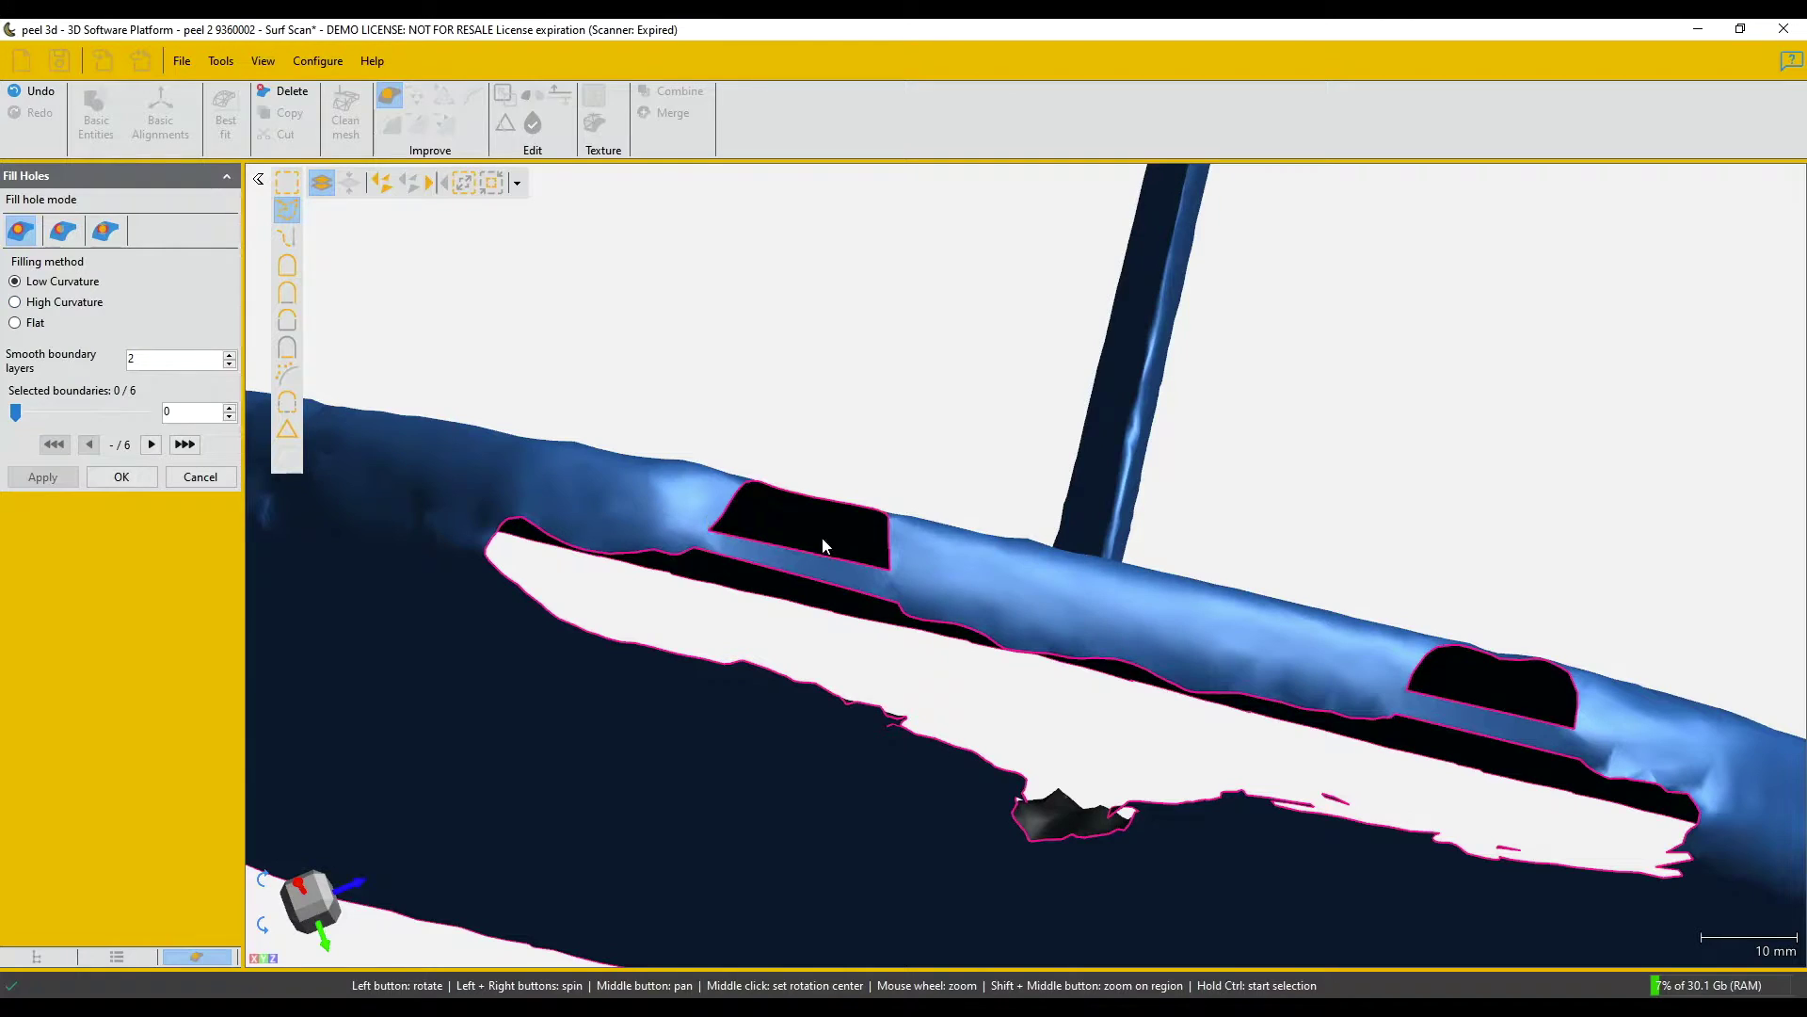
- Fill the left and right notch holes and confirm, bringing the mesh to 56,794 triangles
left_click(885, 541)
left_click(1417, 676)
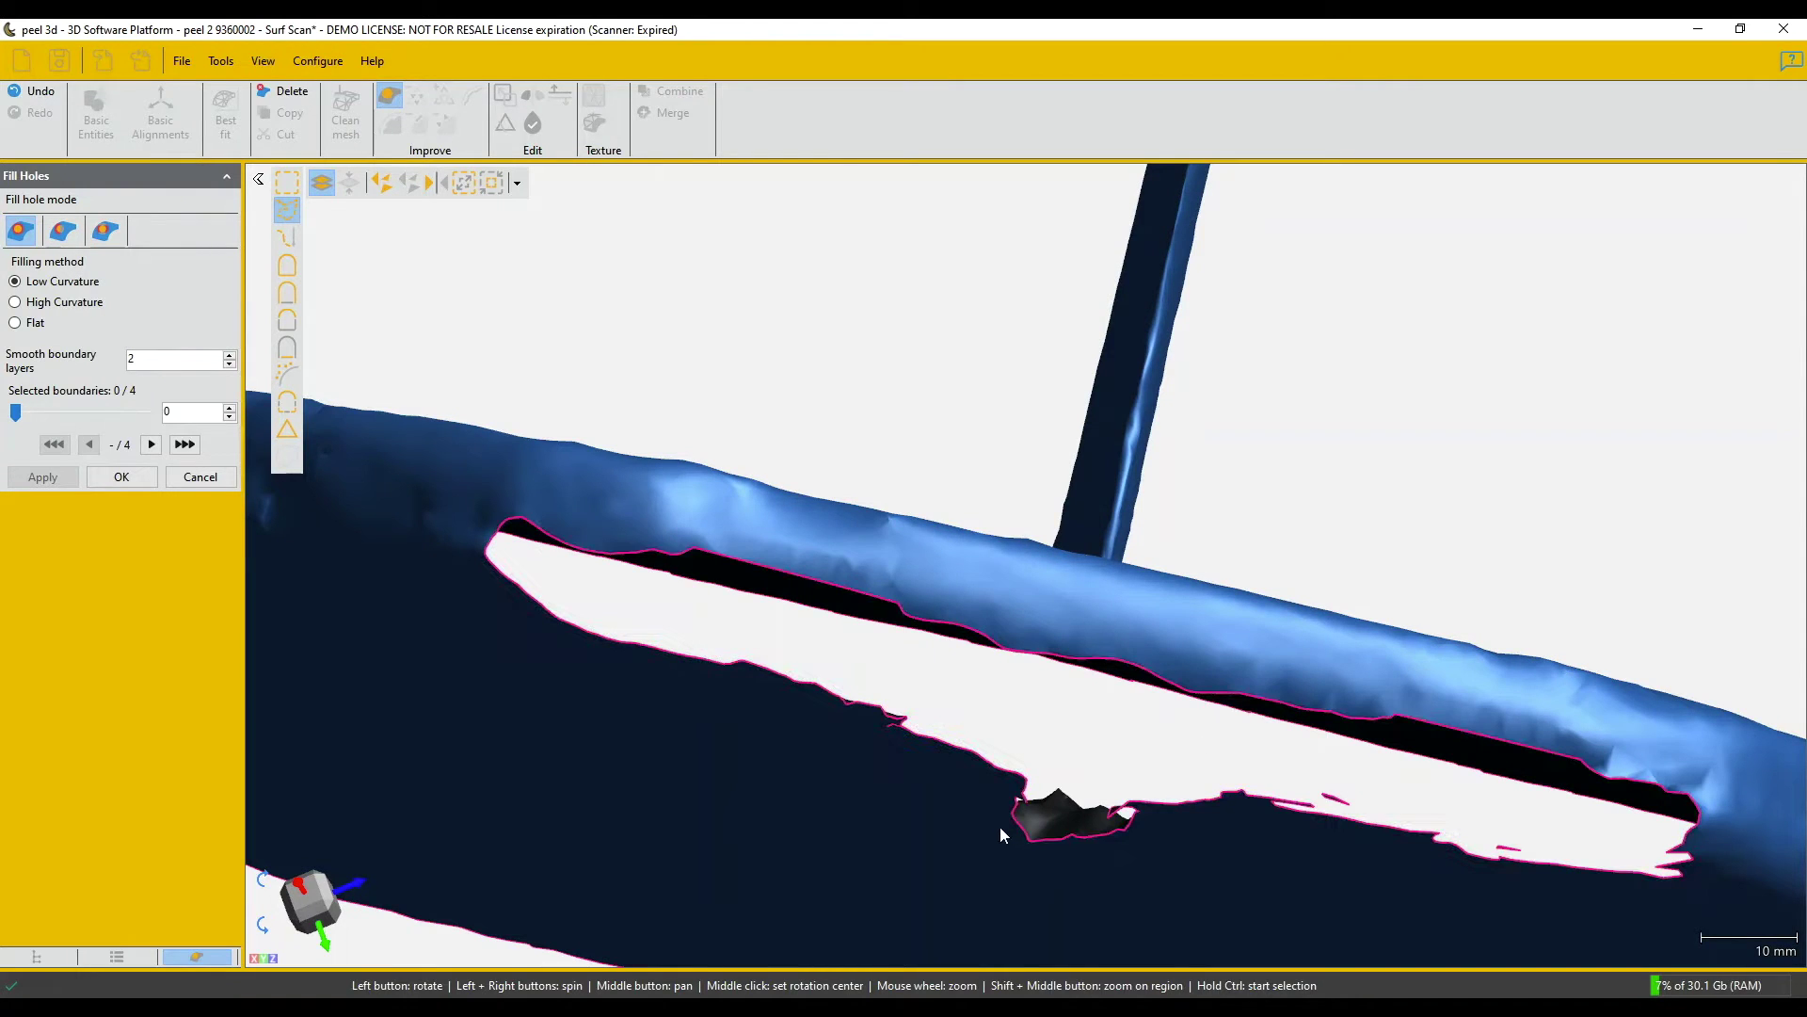
scroll(902, 838, "up", 5)
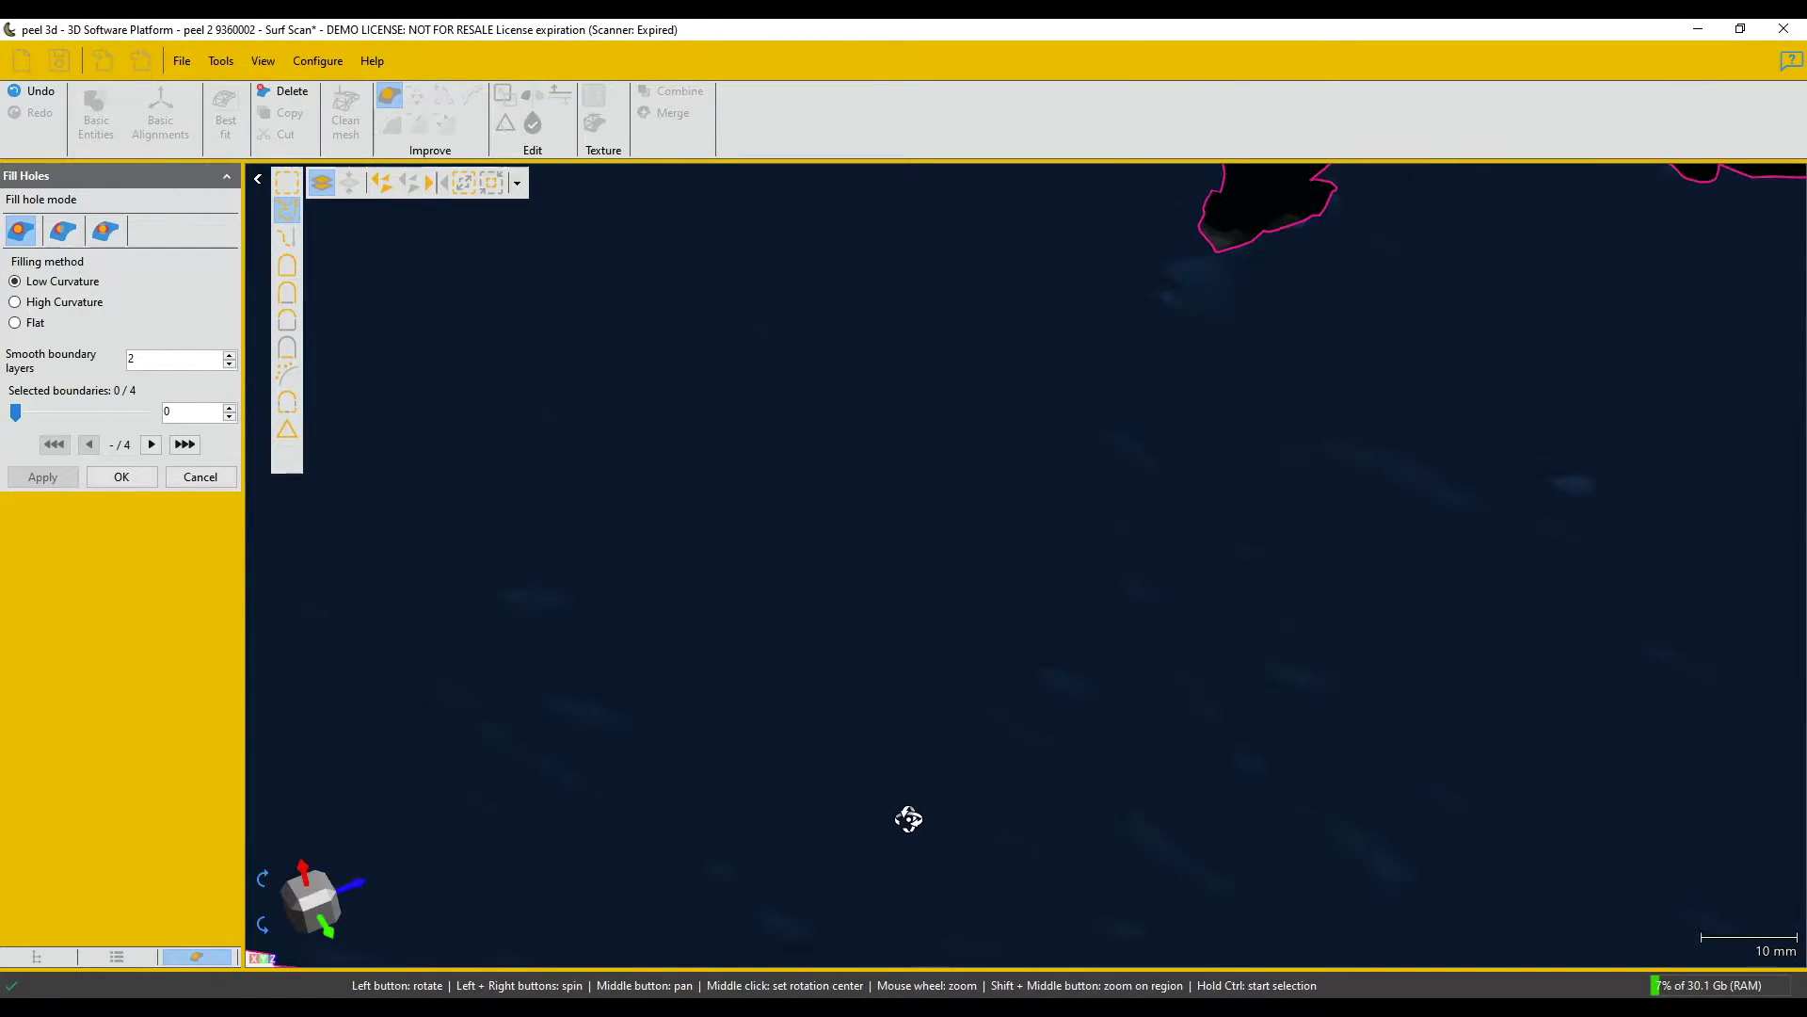
scroll(973, 552, "down", 5)
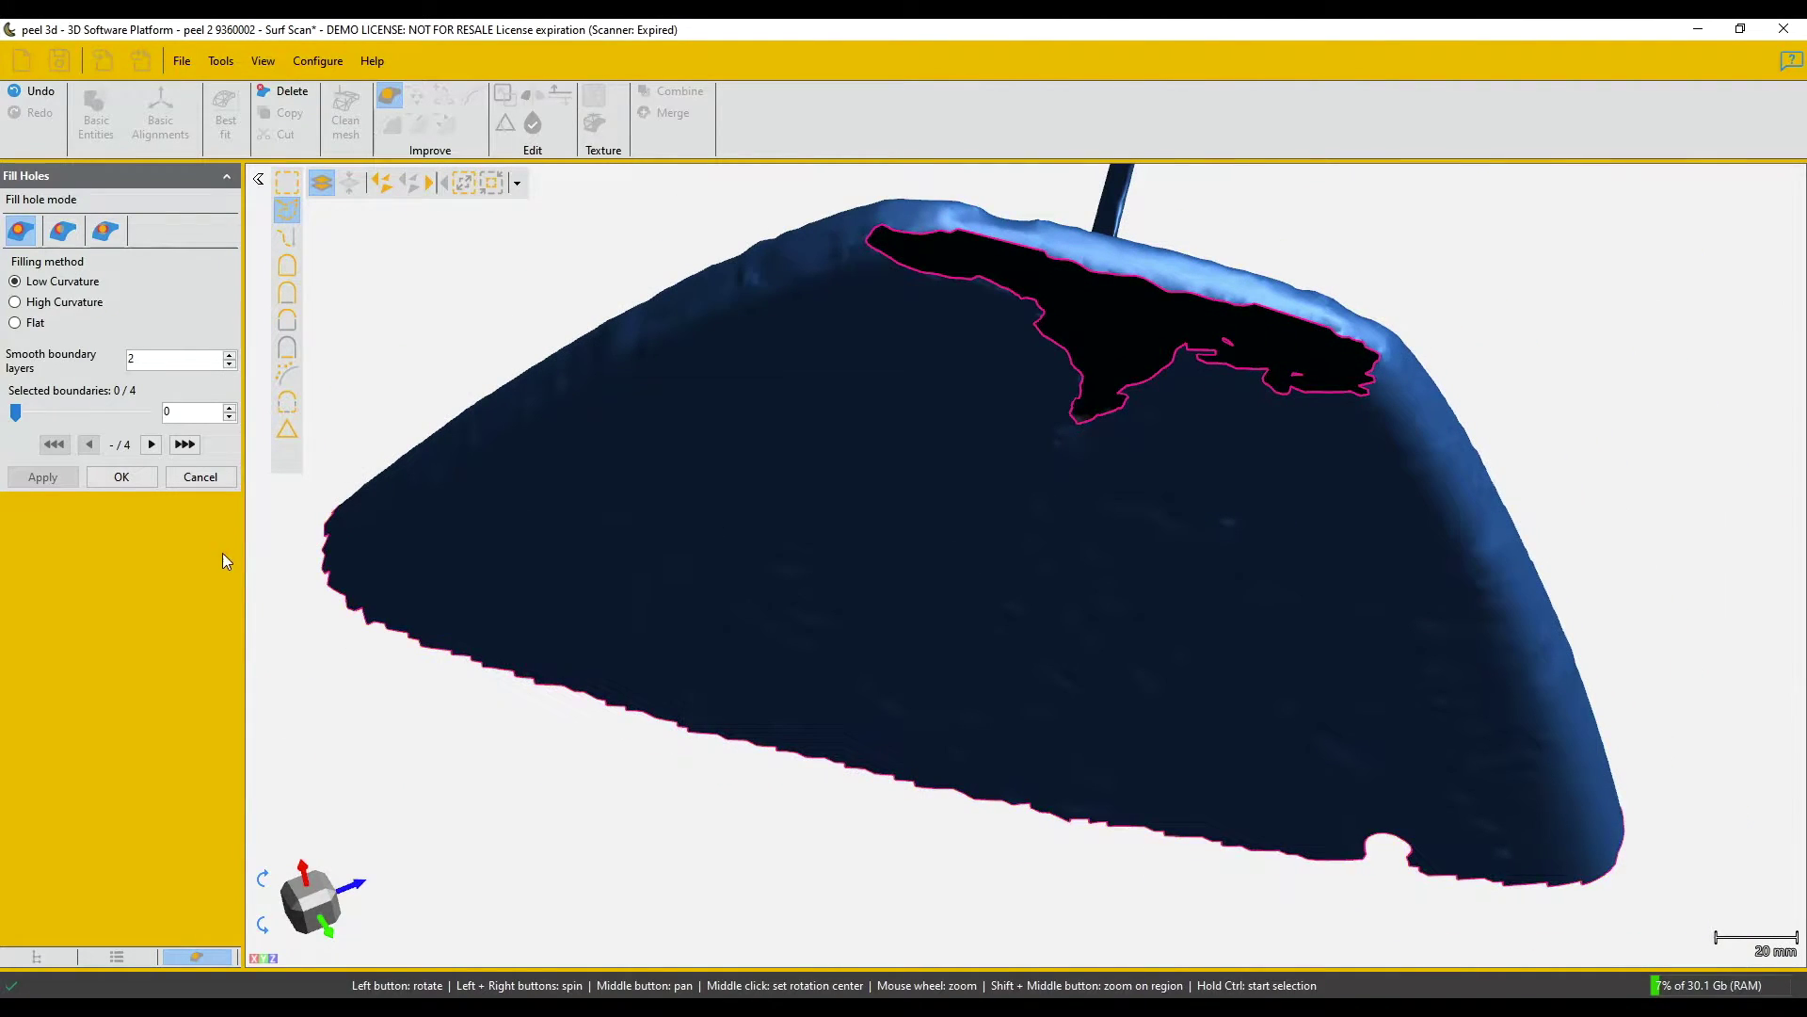
left_click(122, 476)
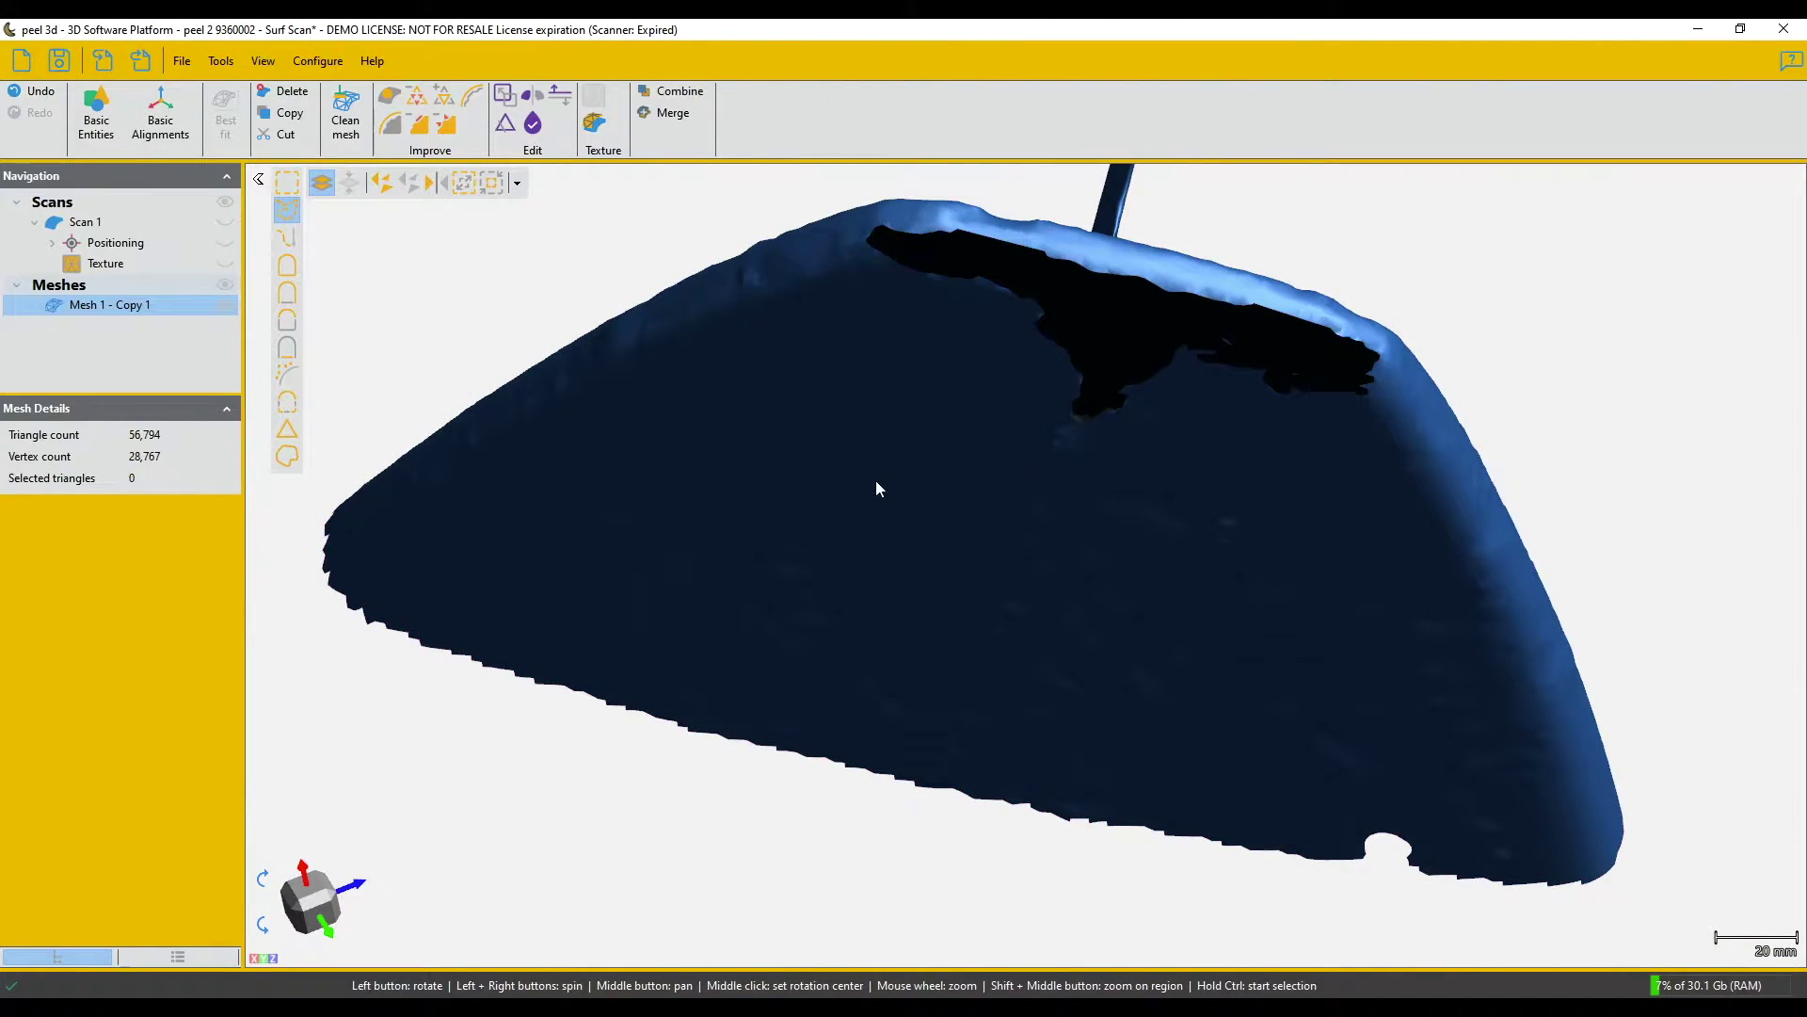
- Orbit to the tail's damaged edge and reopen Fill Holes, showing 4 boundaries
left_click_drag(1289, 544, 1303, 488)
middle_click_drag(1303, 488, 1072, 1012)
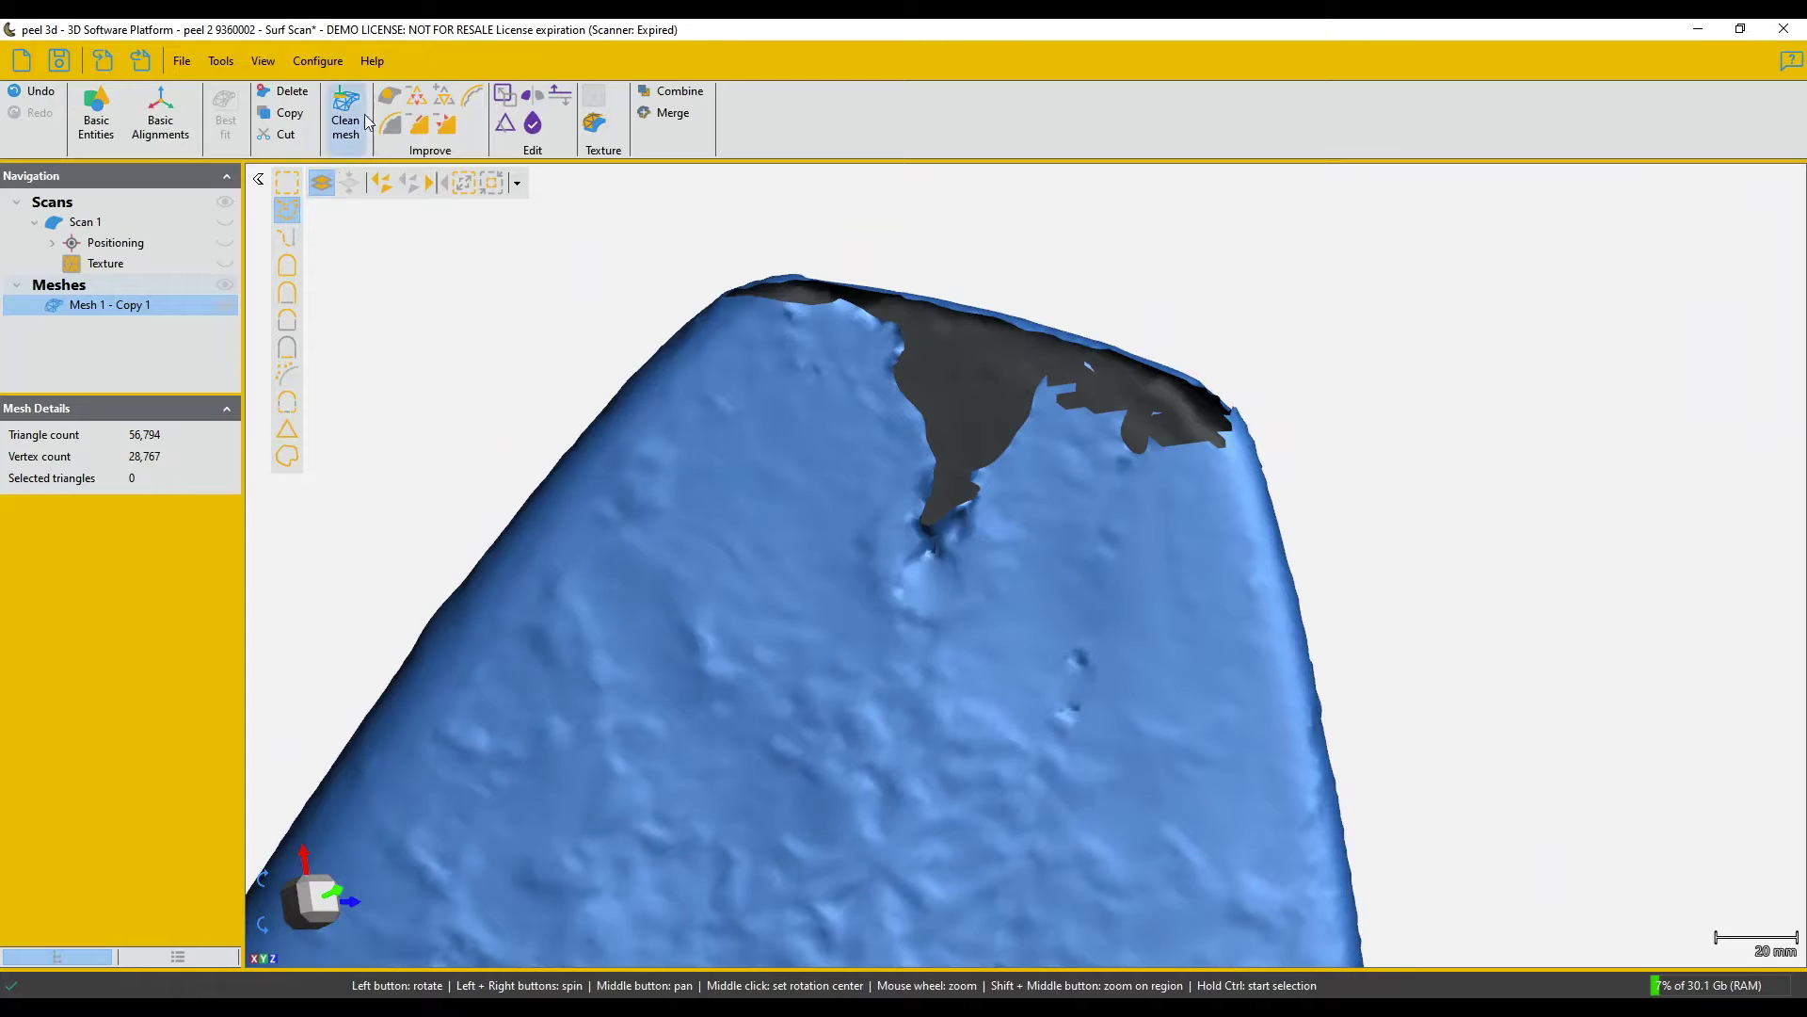
left_click(389, 95)
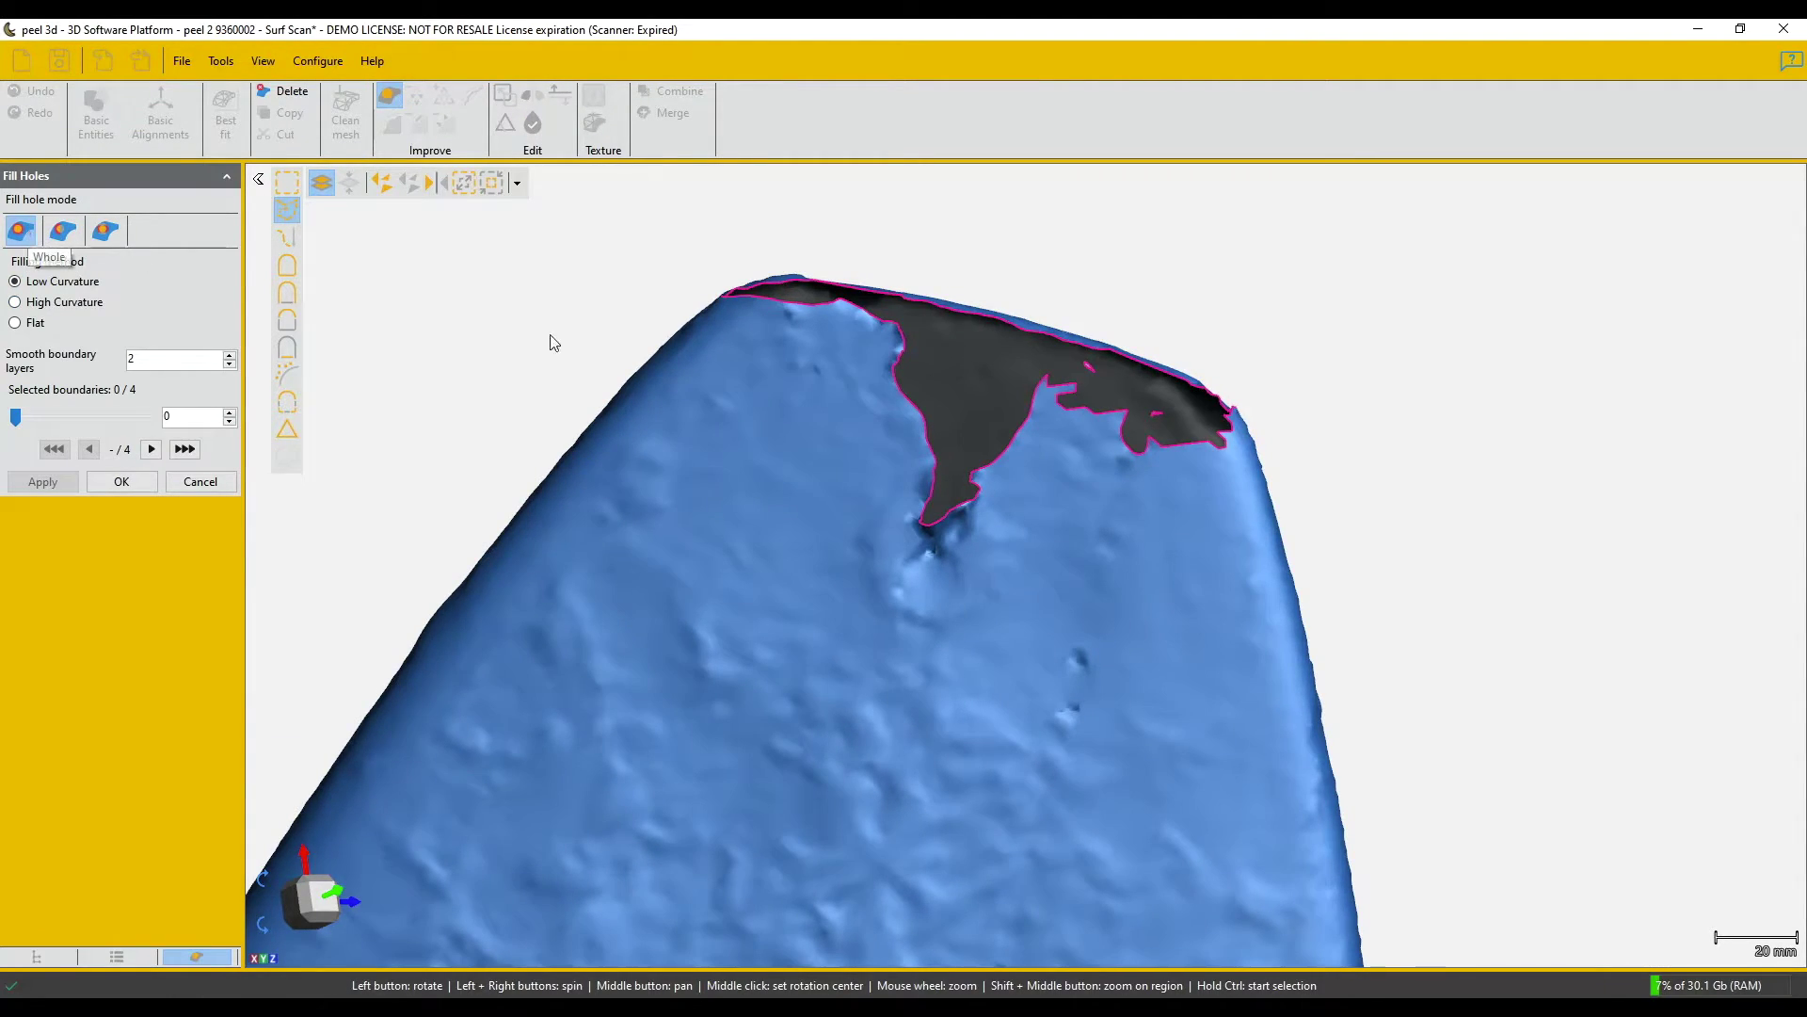
- Fill the large jagged top-edge hole and confirm, leaving 58,366 triangles and 29,376 vertices
left_click(910, 405)
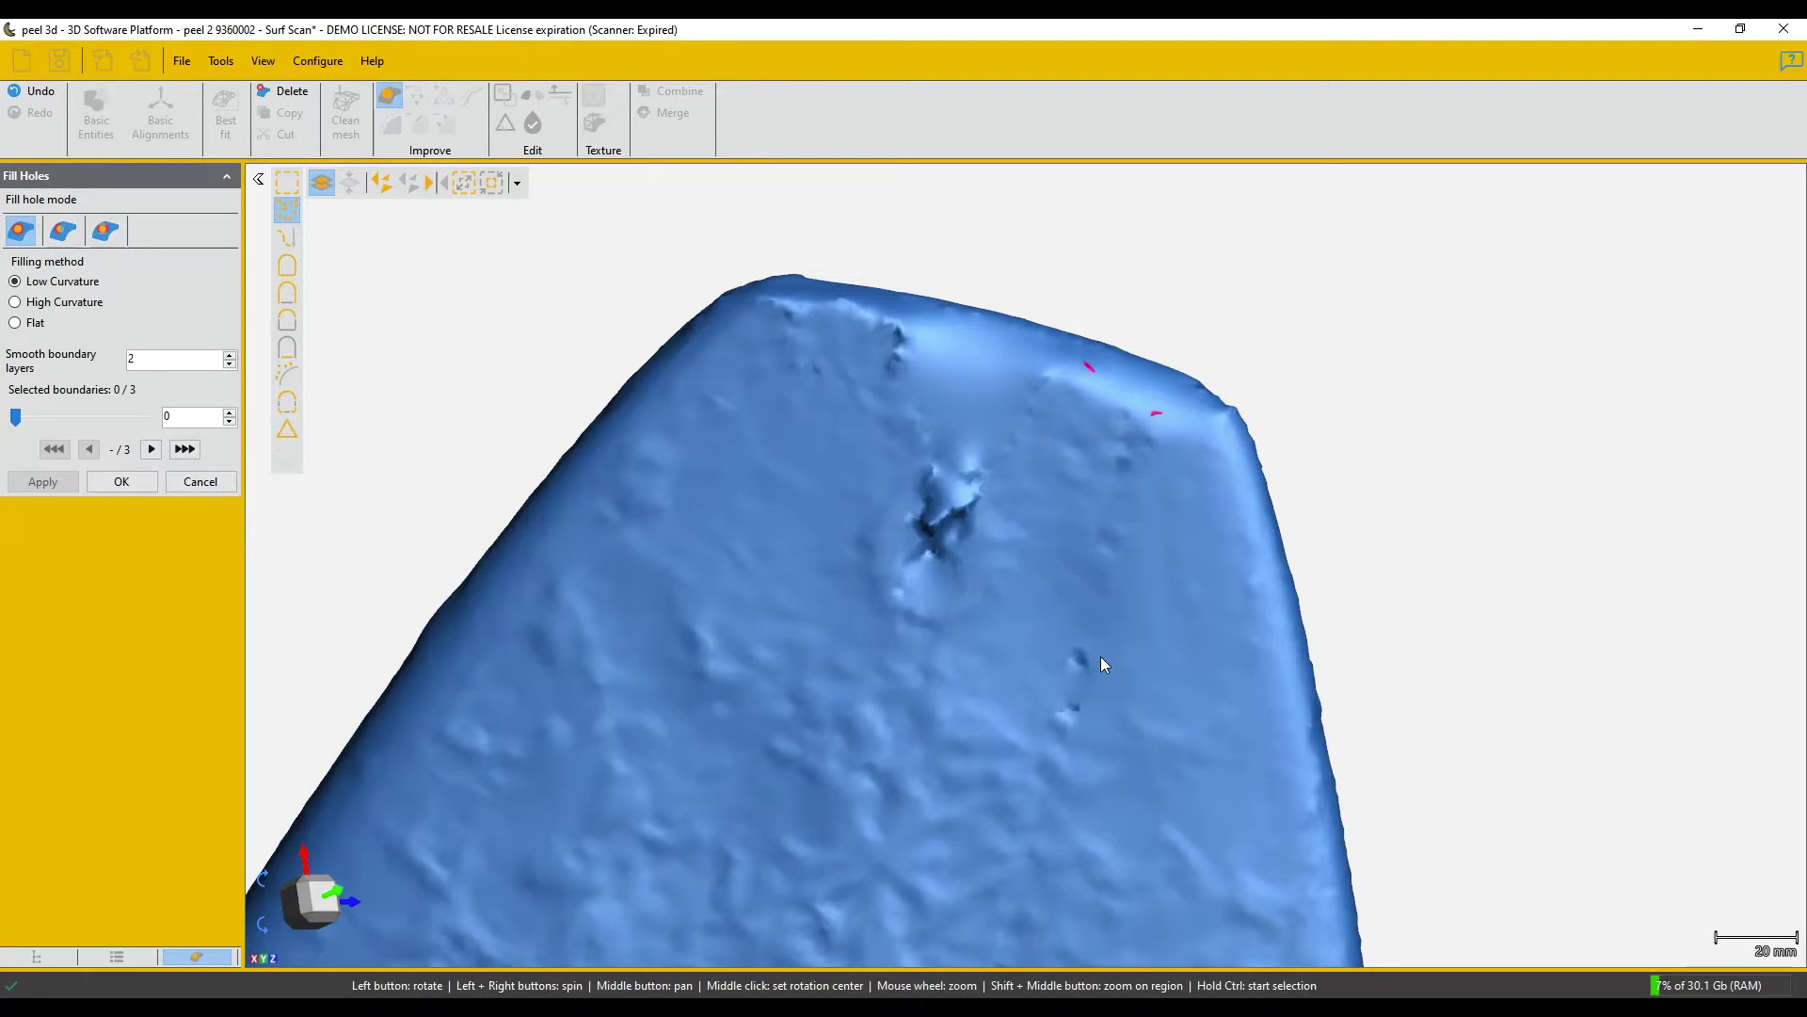
left_click_drag(1104, 664, 1106, 579)
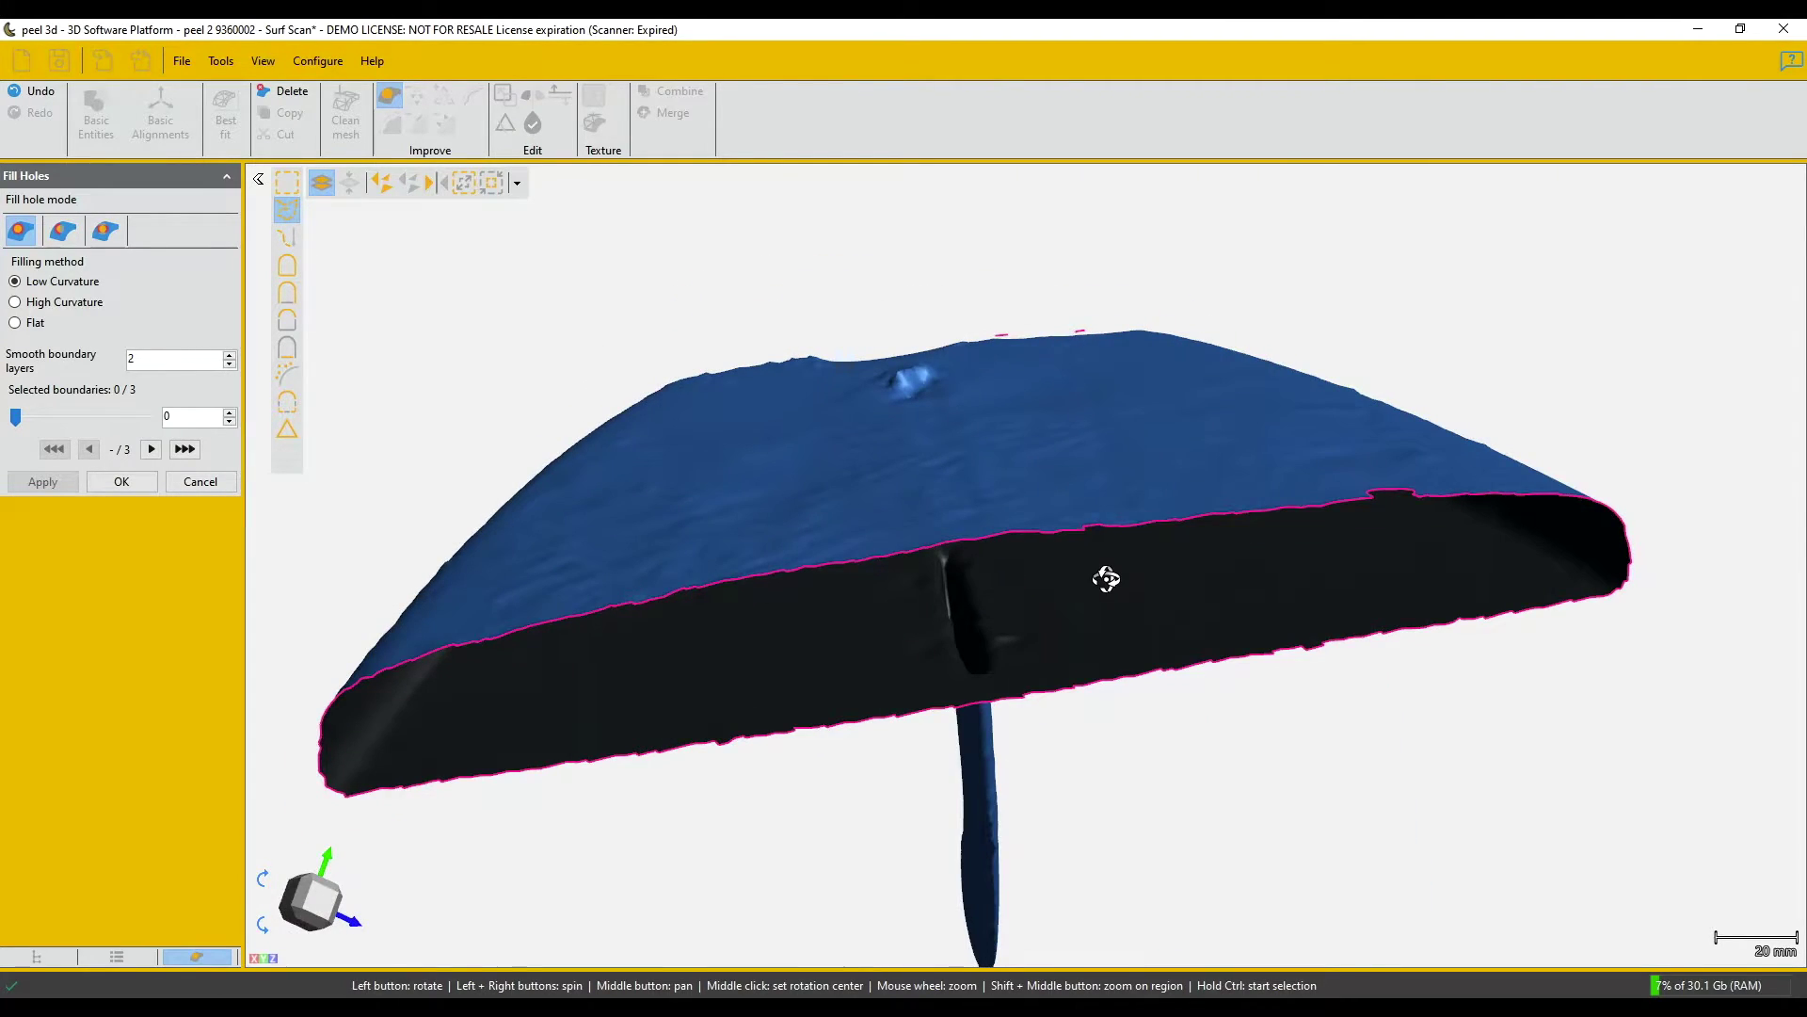
left_click_drag(1098, 572, 1082, 598)
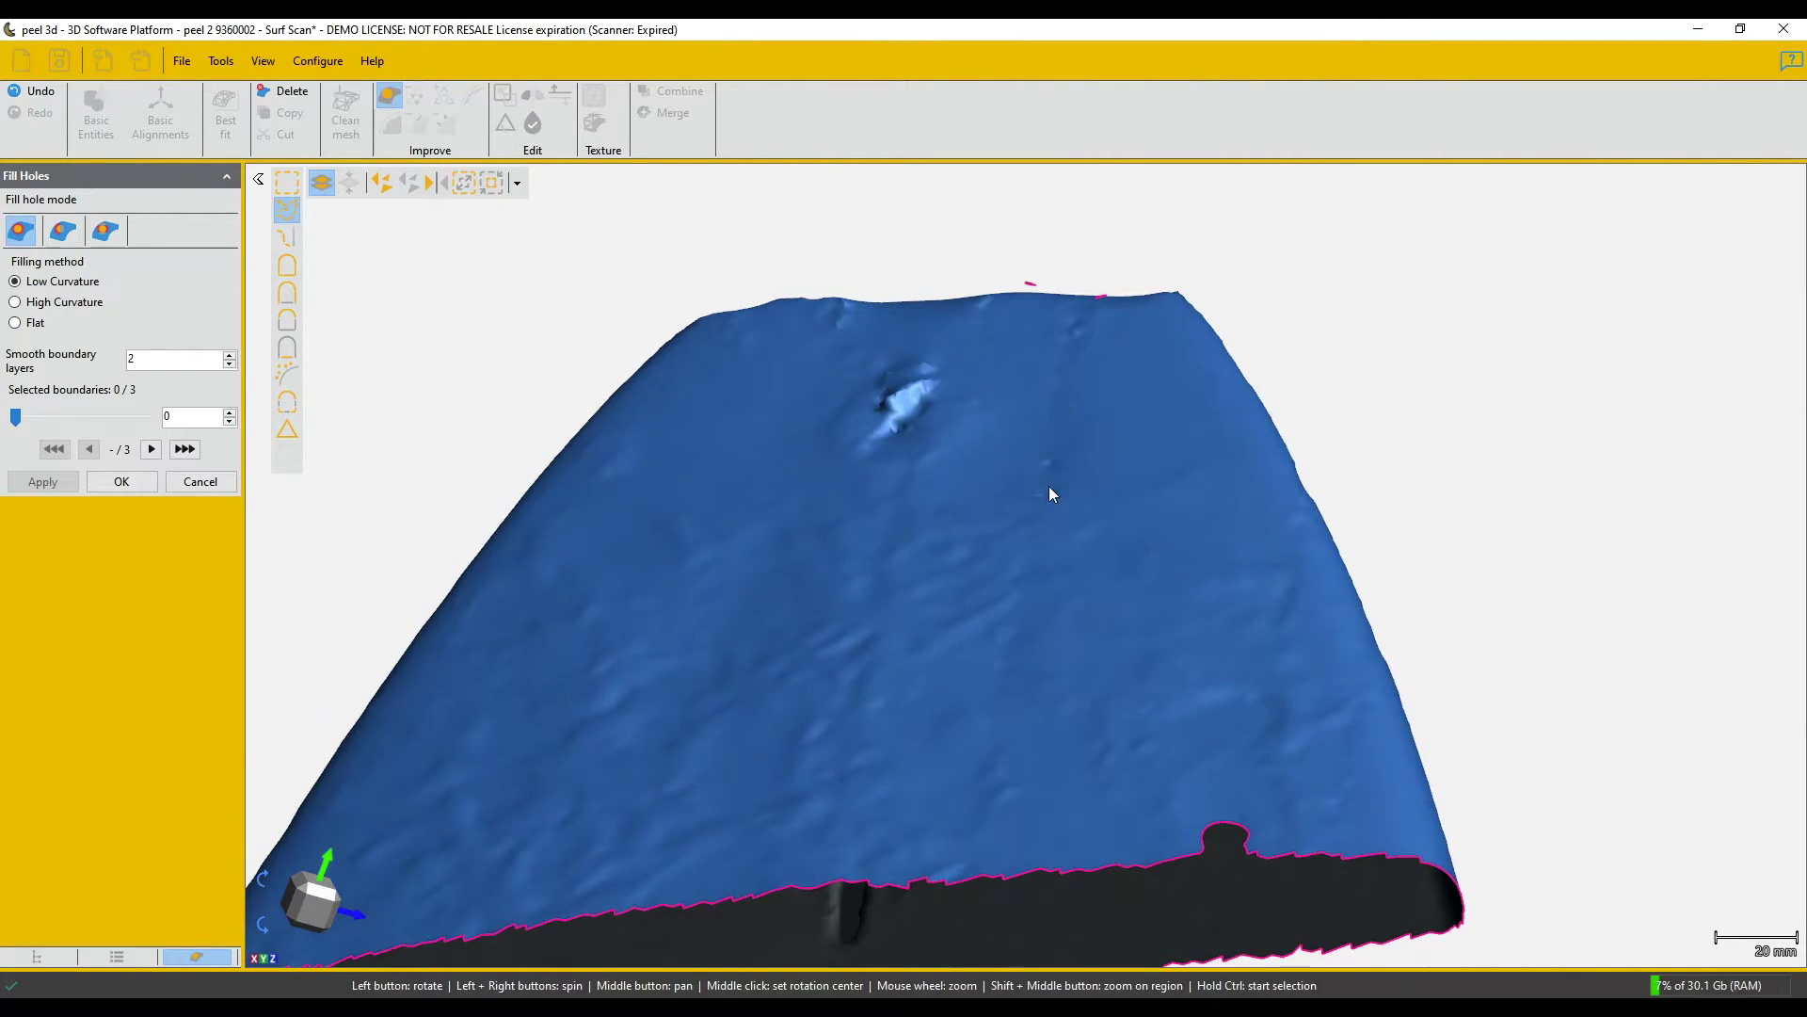
left_click_drag(976, 515, 980, 536)
left_click_drag(1000, 719, 935, 354)
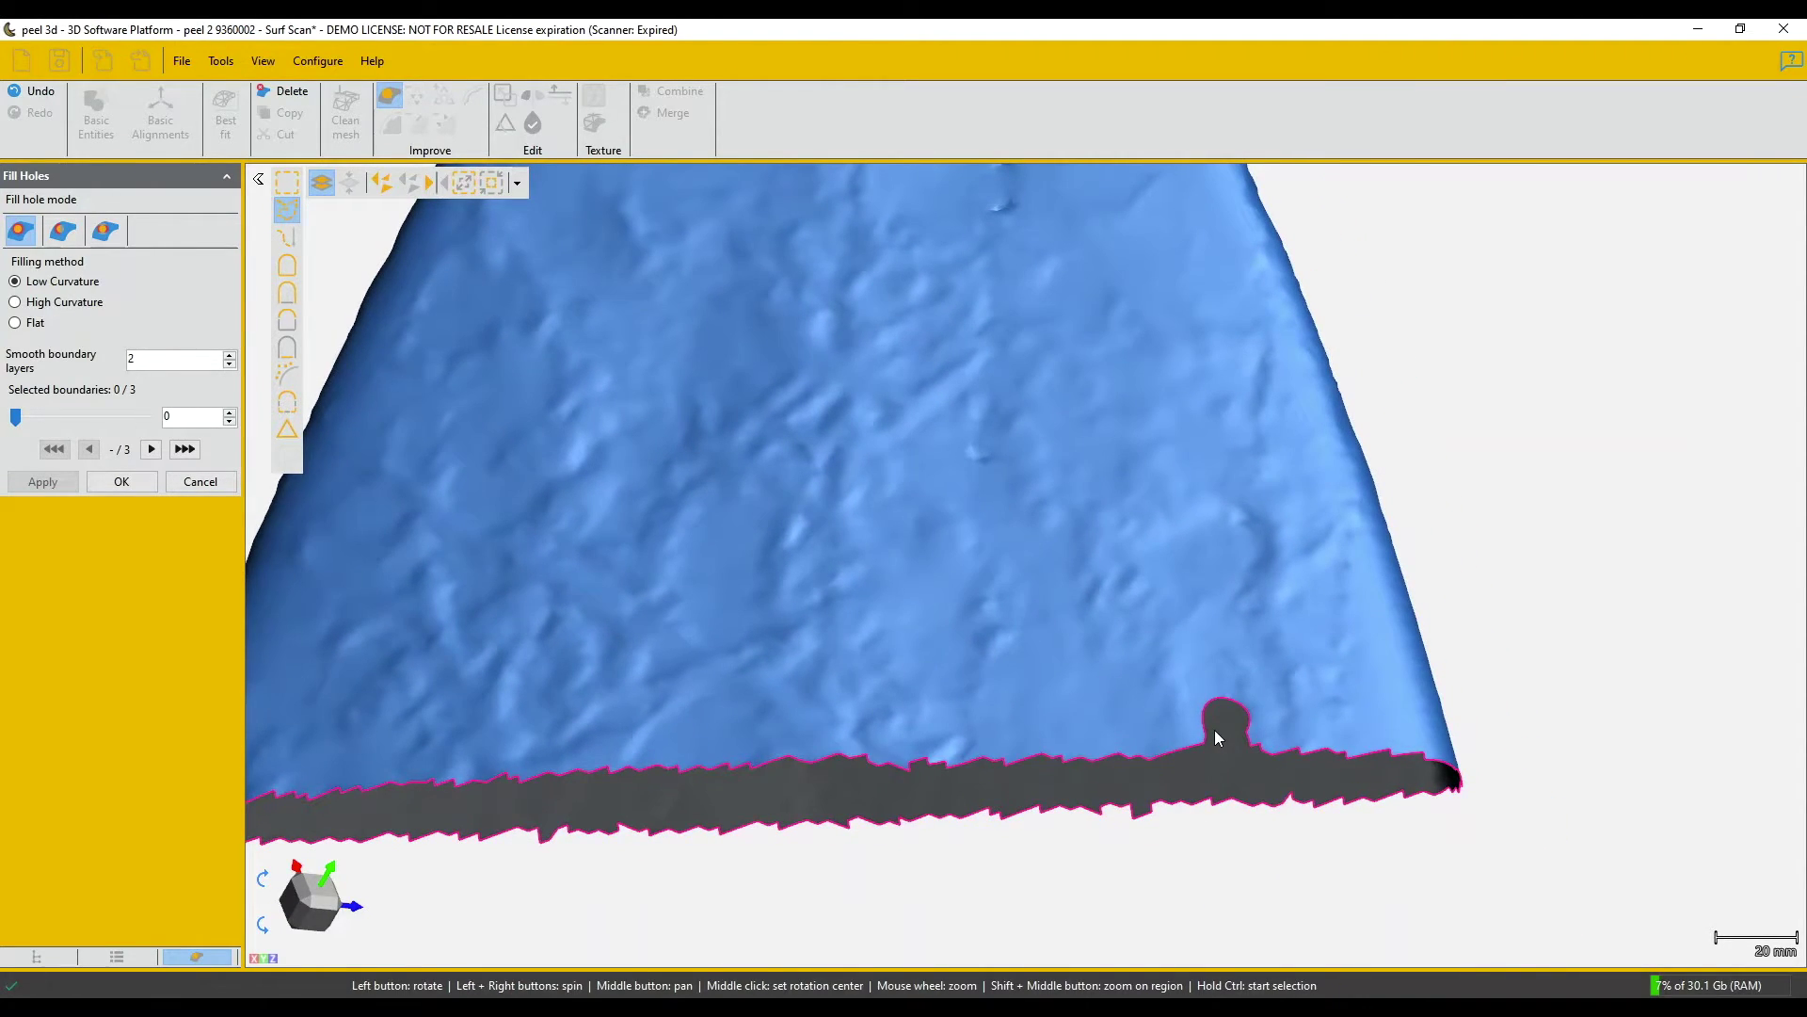
scroll(1208, 772, "up", 4)
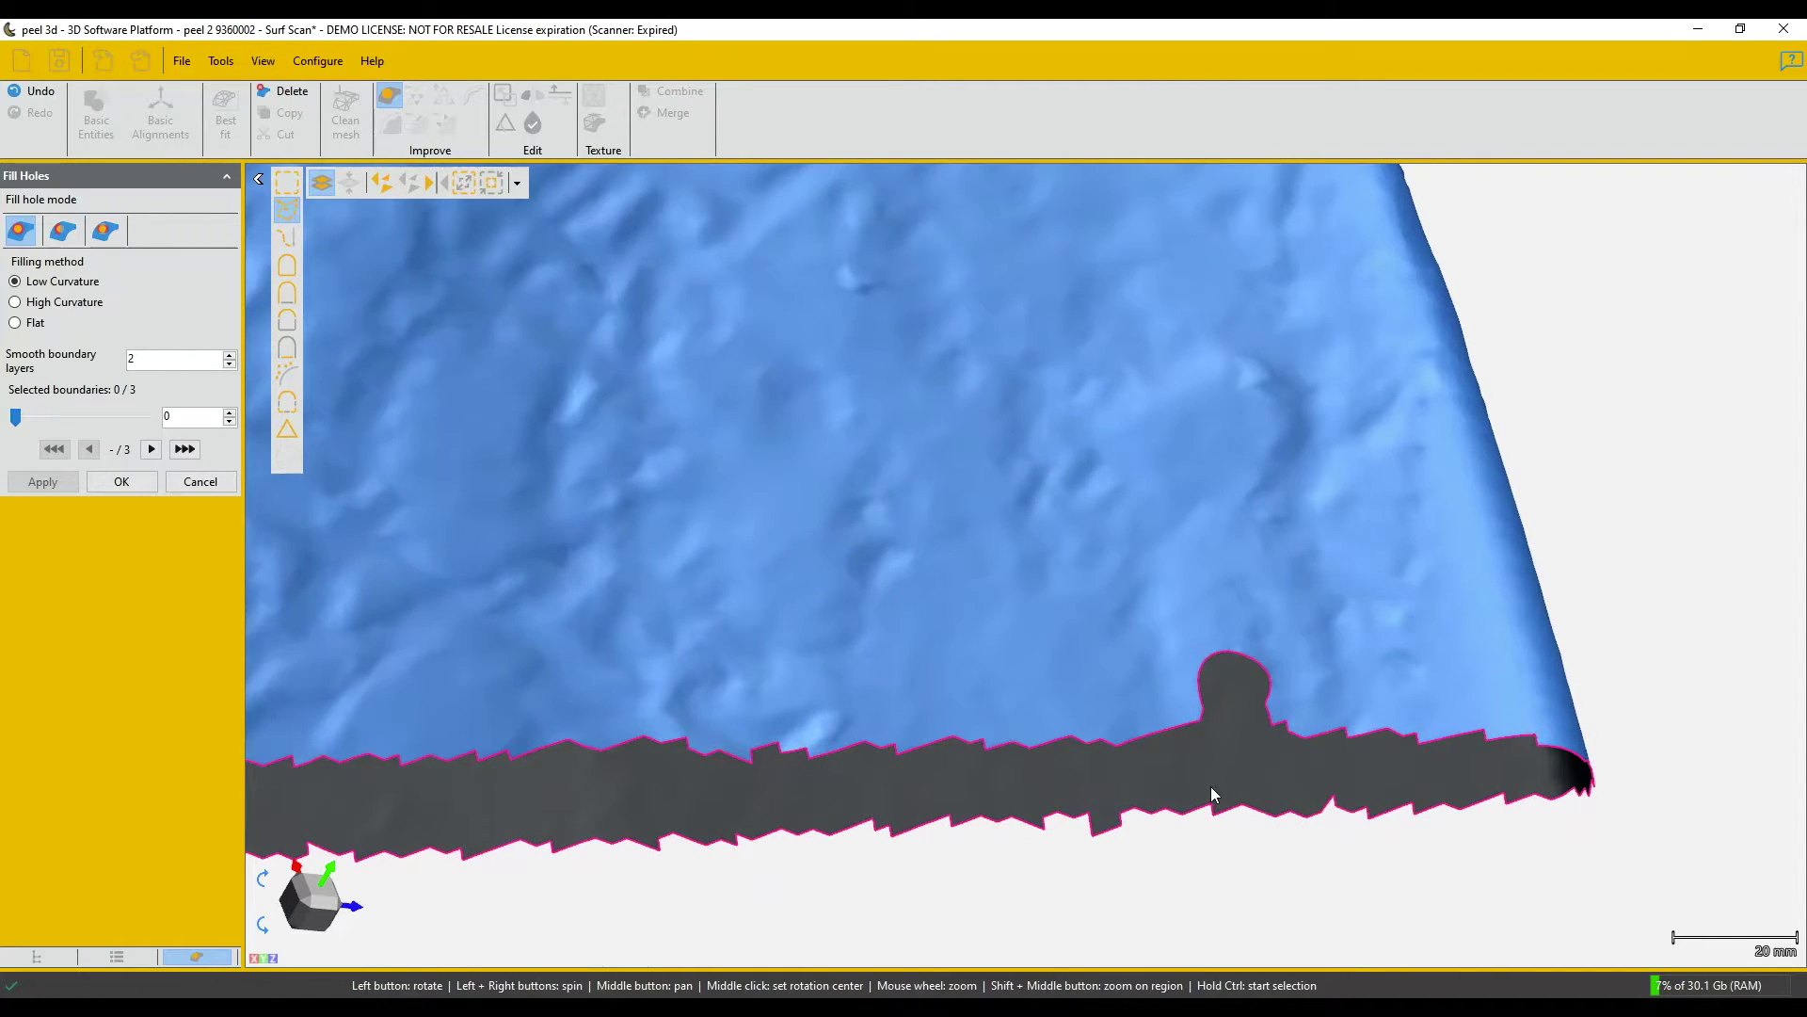
scroll(1210, 787, "up", 2)
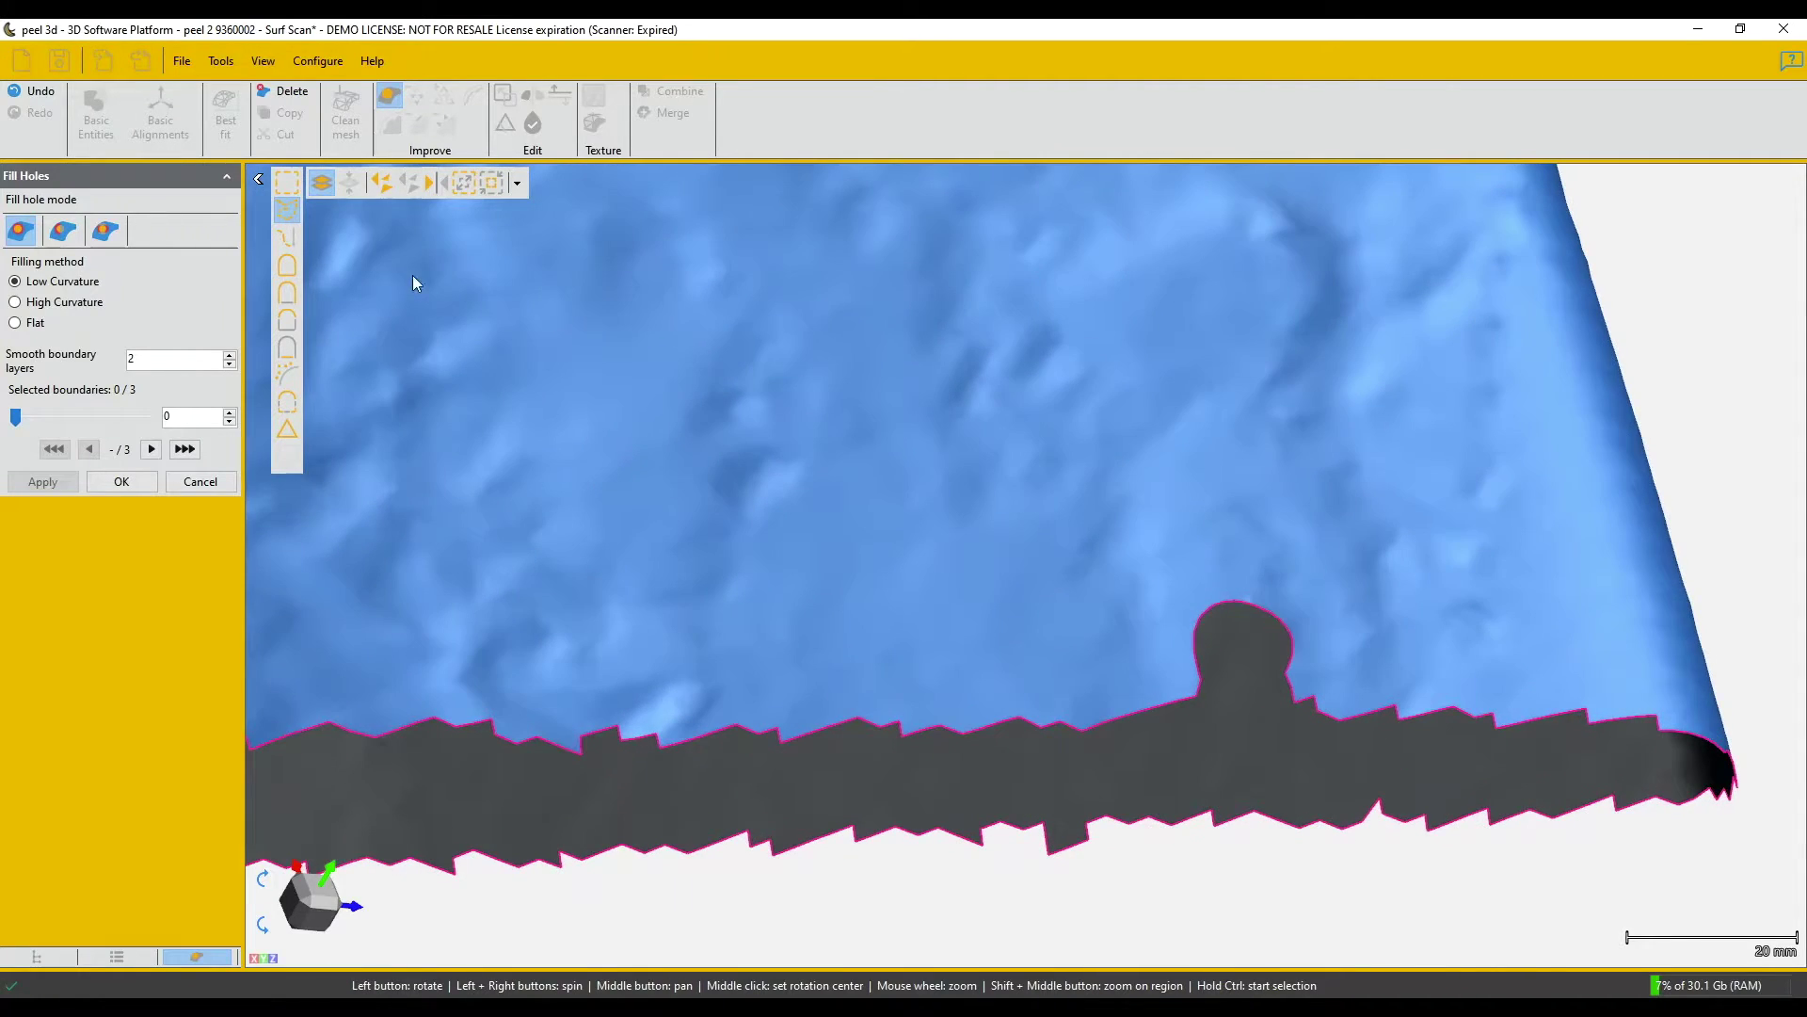
left_click(130, 479)
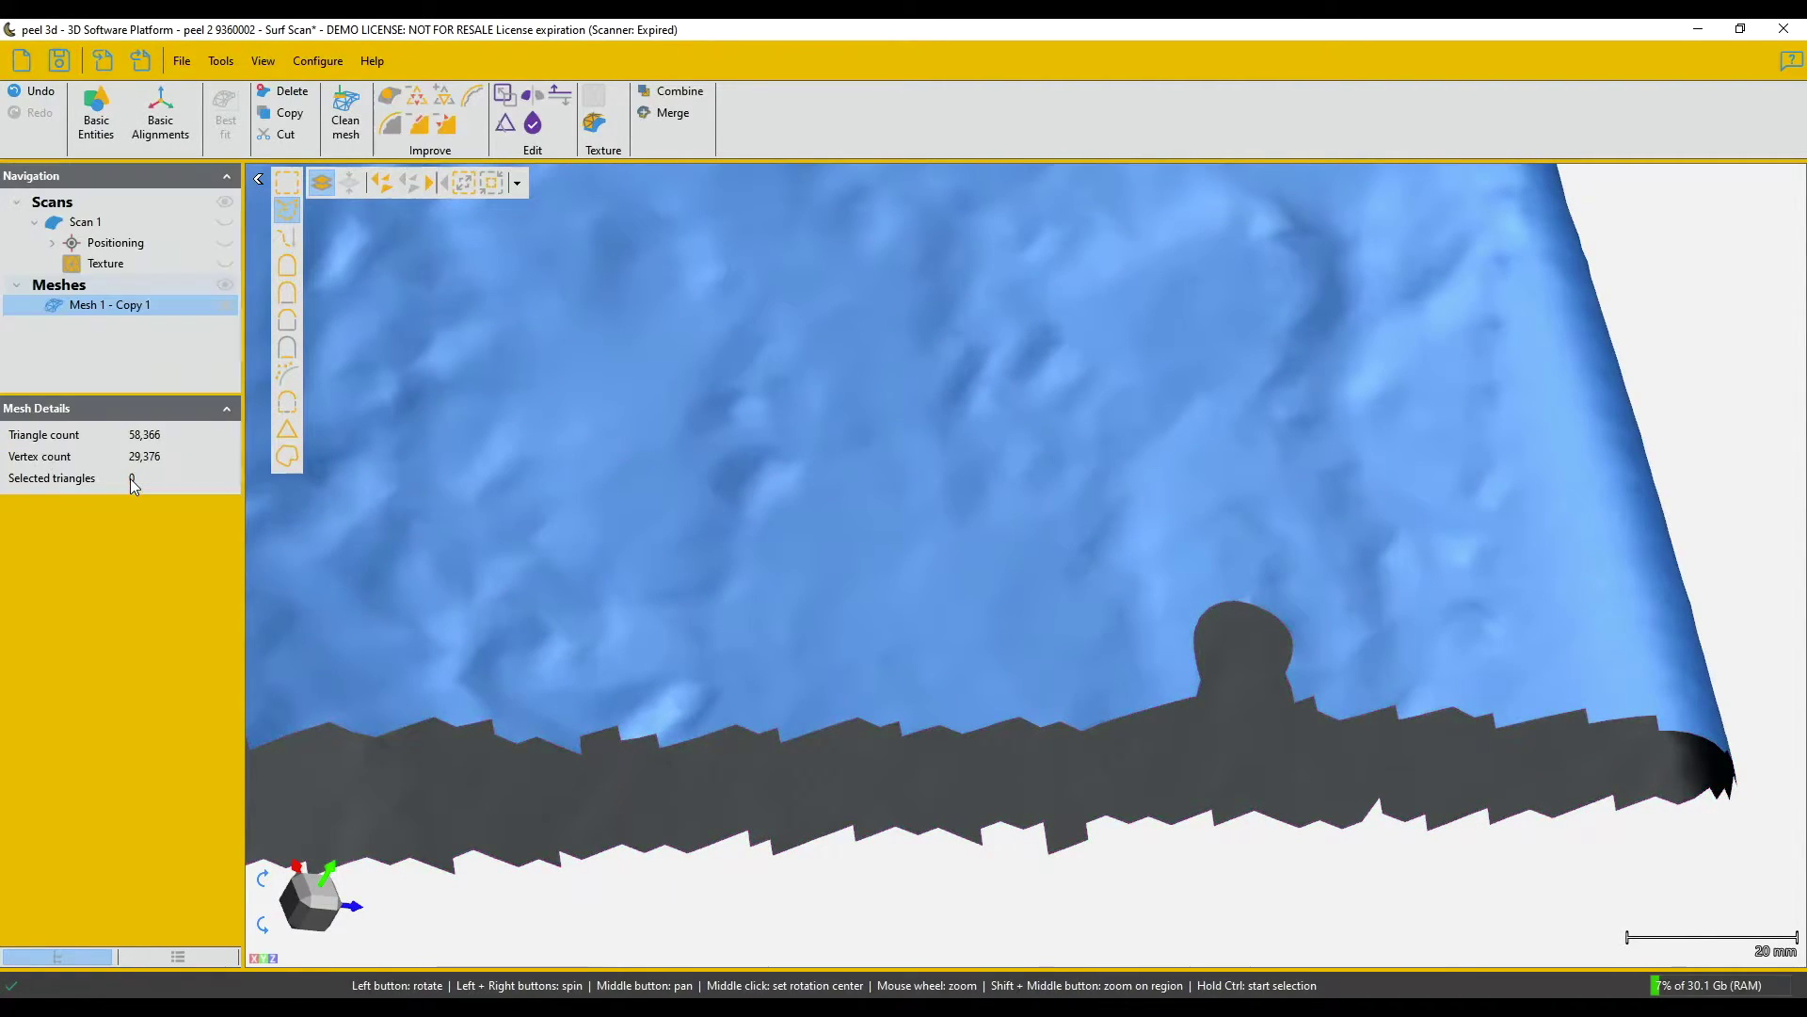
- Bridge across the round notch's neck, then fill the notch as a whole hole (58,441 triangles)
left_click(387, 98)
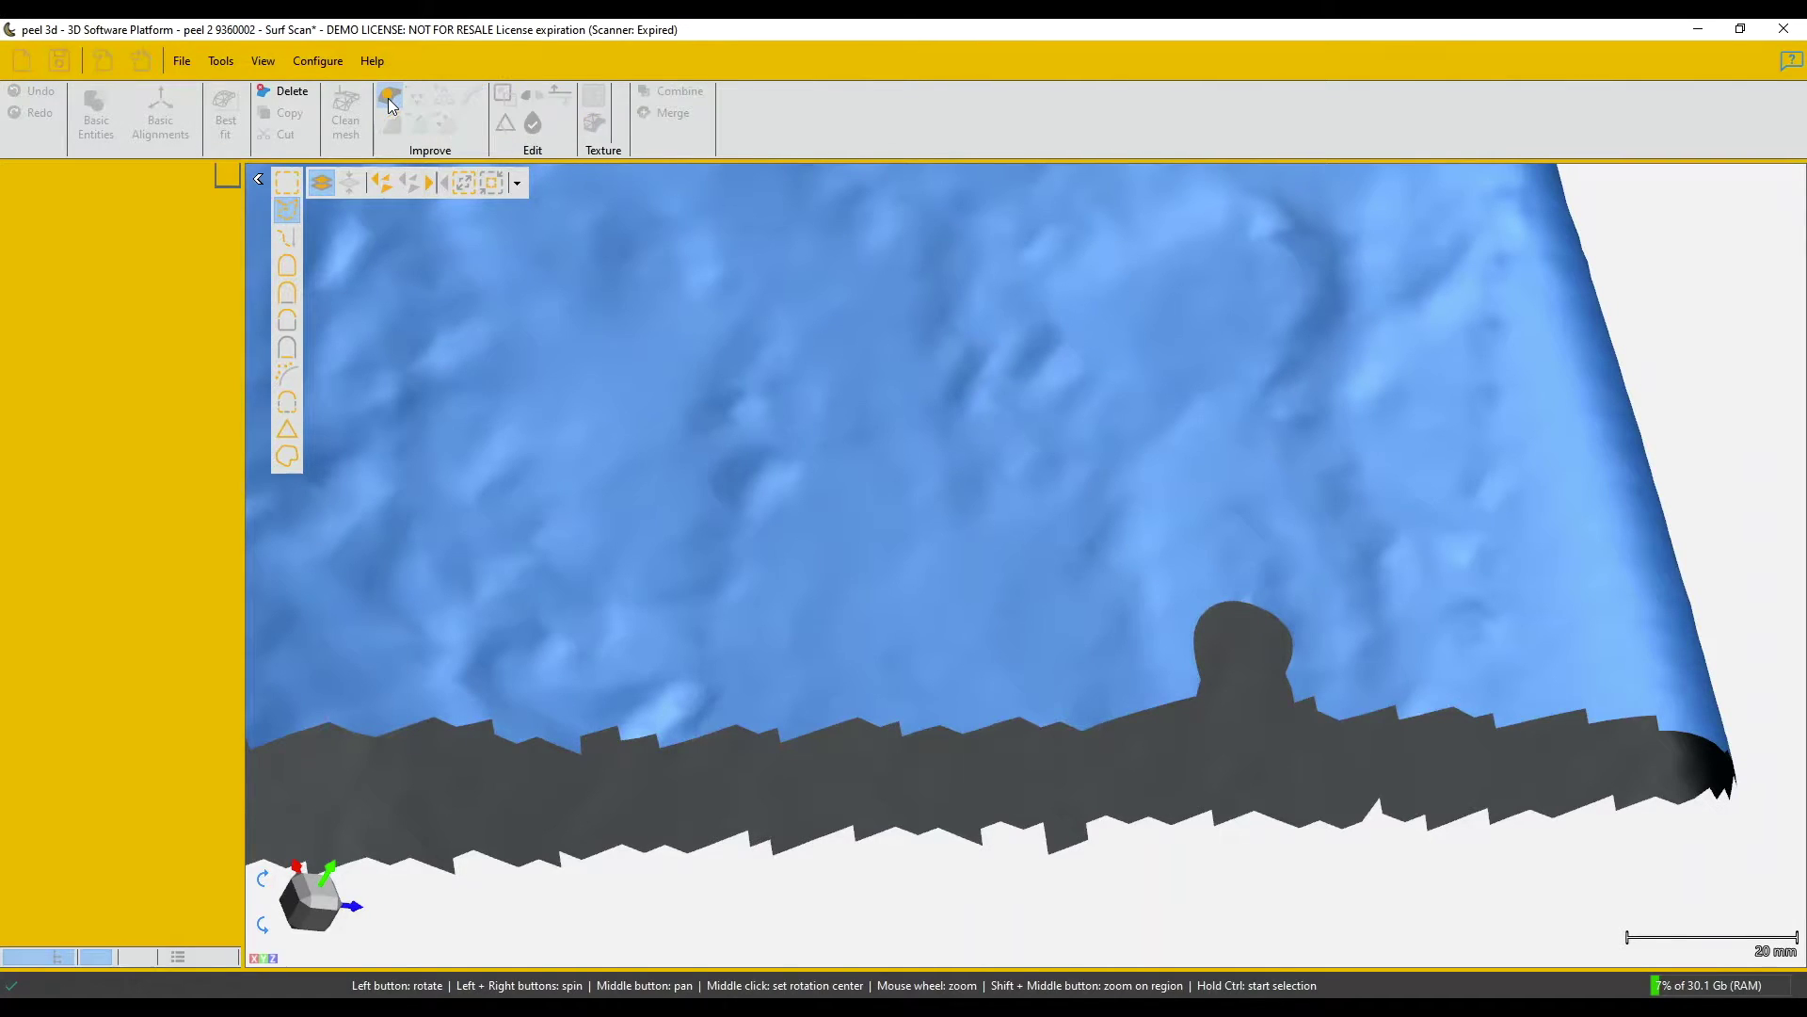
left_click(111, 232)
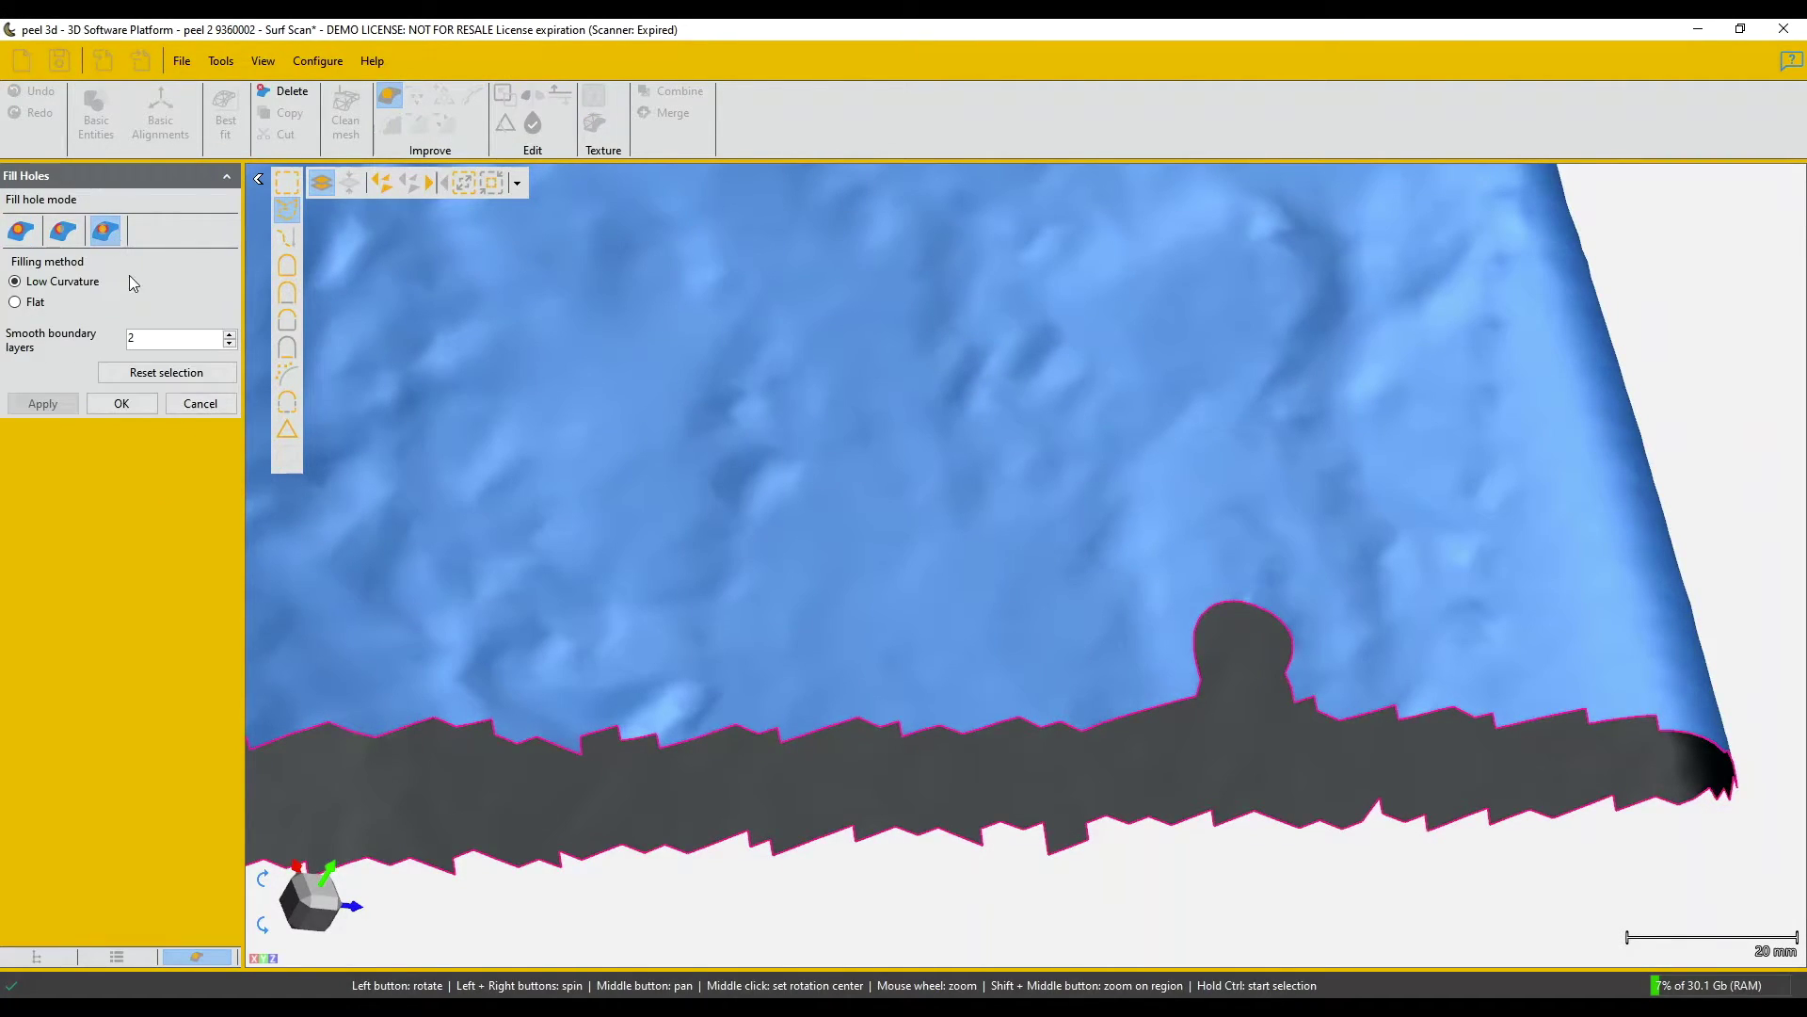
left_click(1198, 690)
left_click(1291, 688)
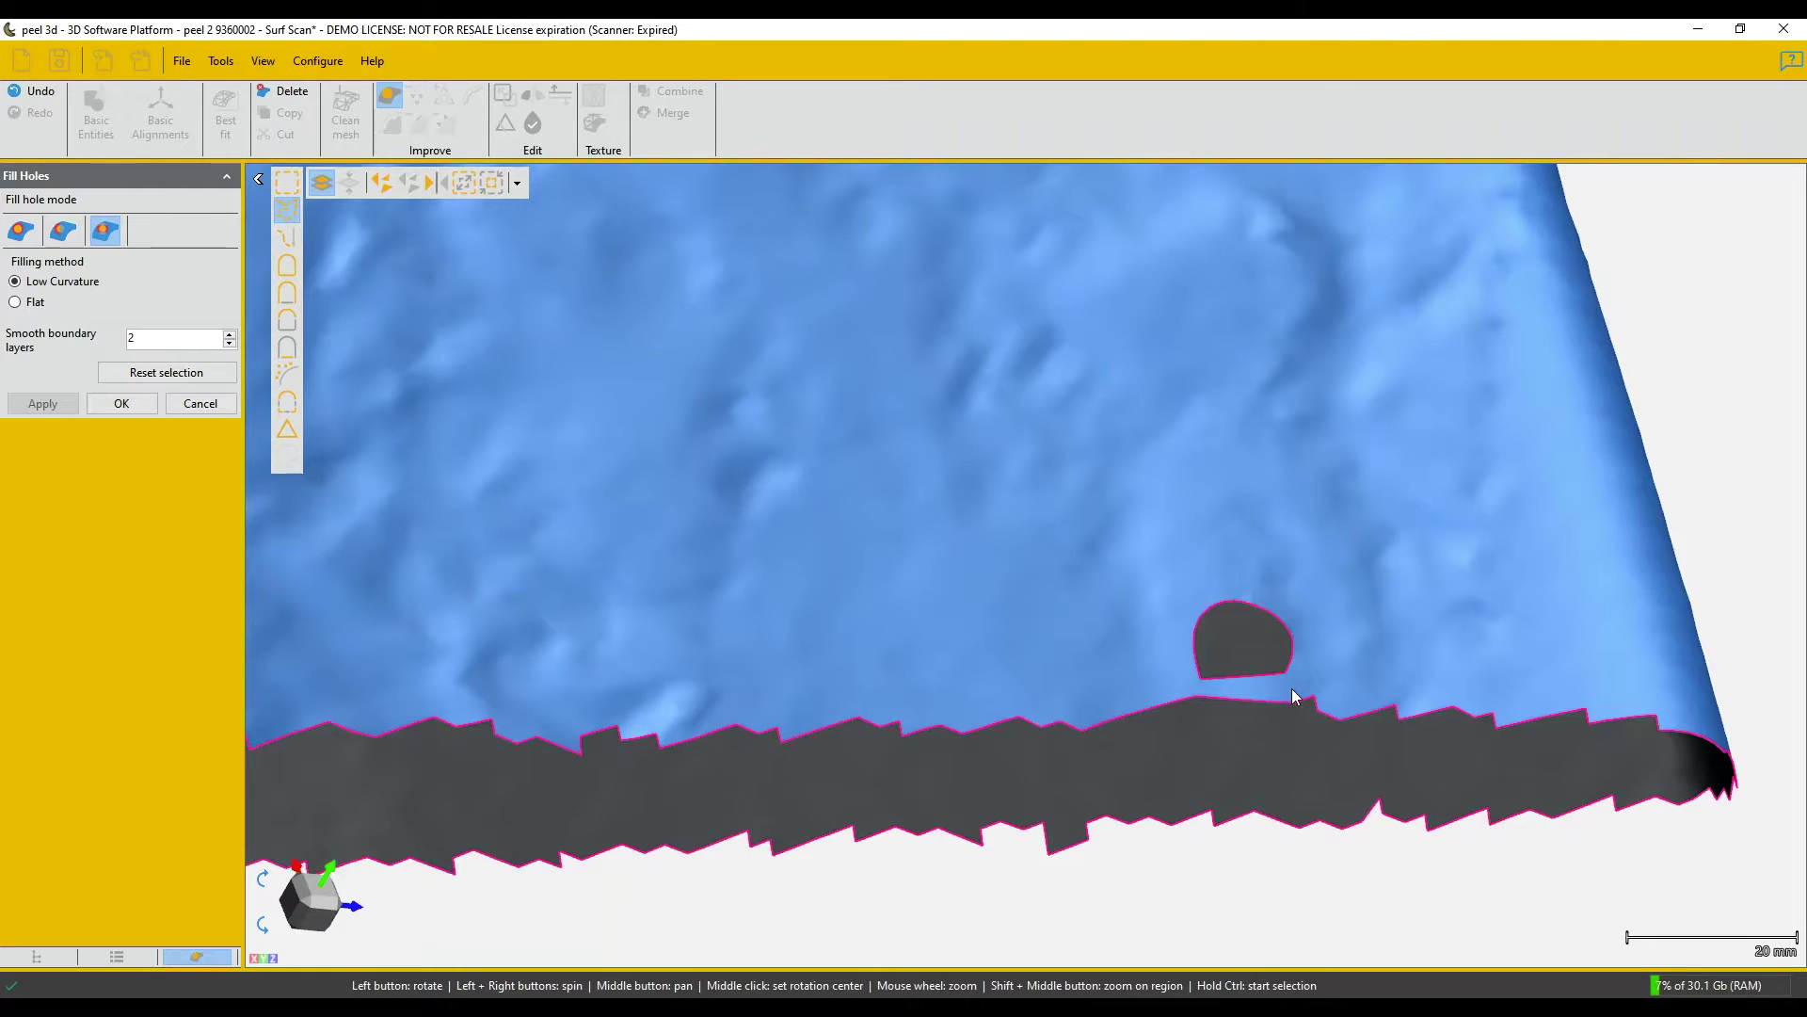
left_click(36, 233)
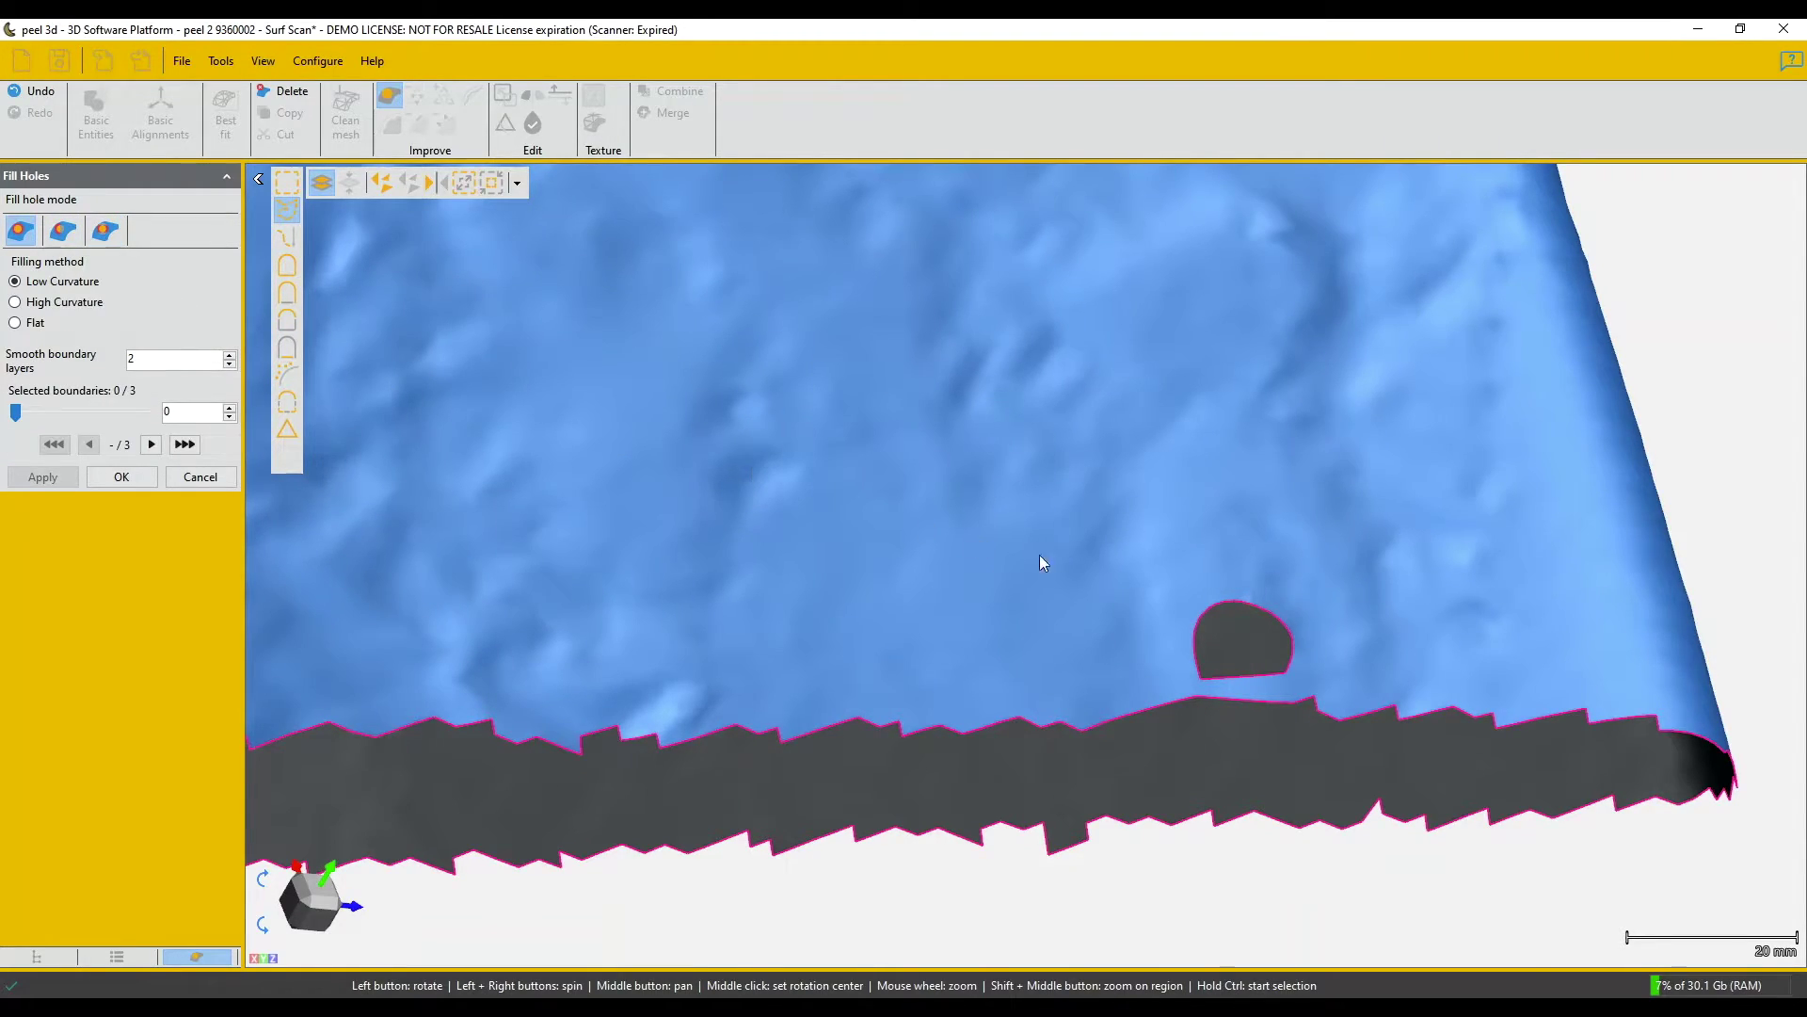
left_click(1284, 626)
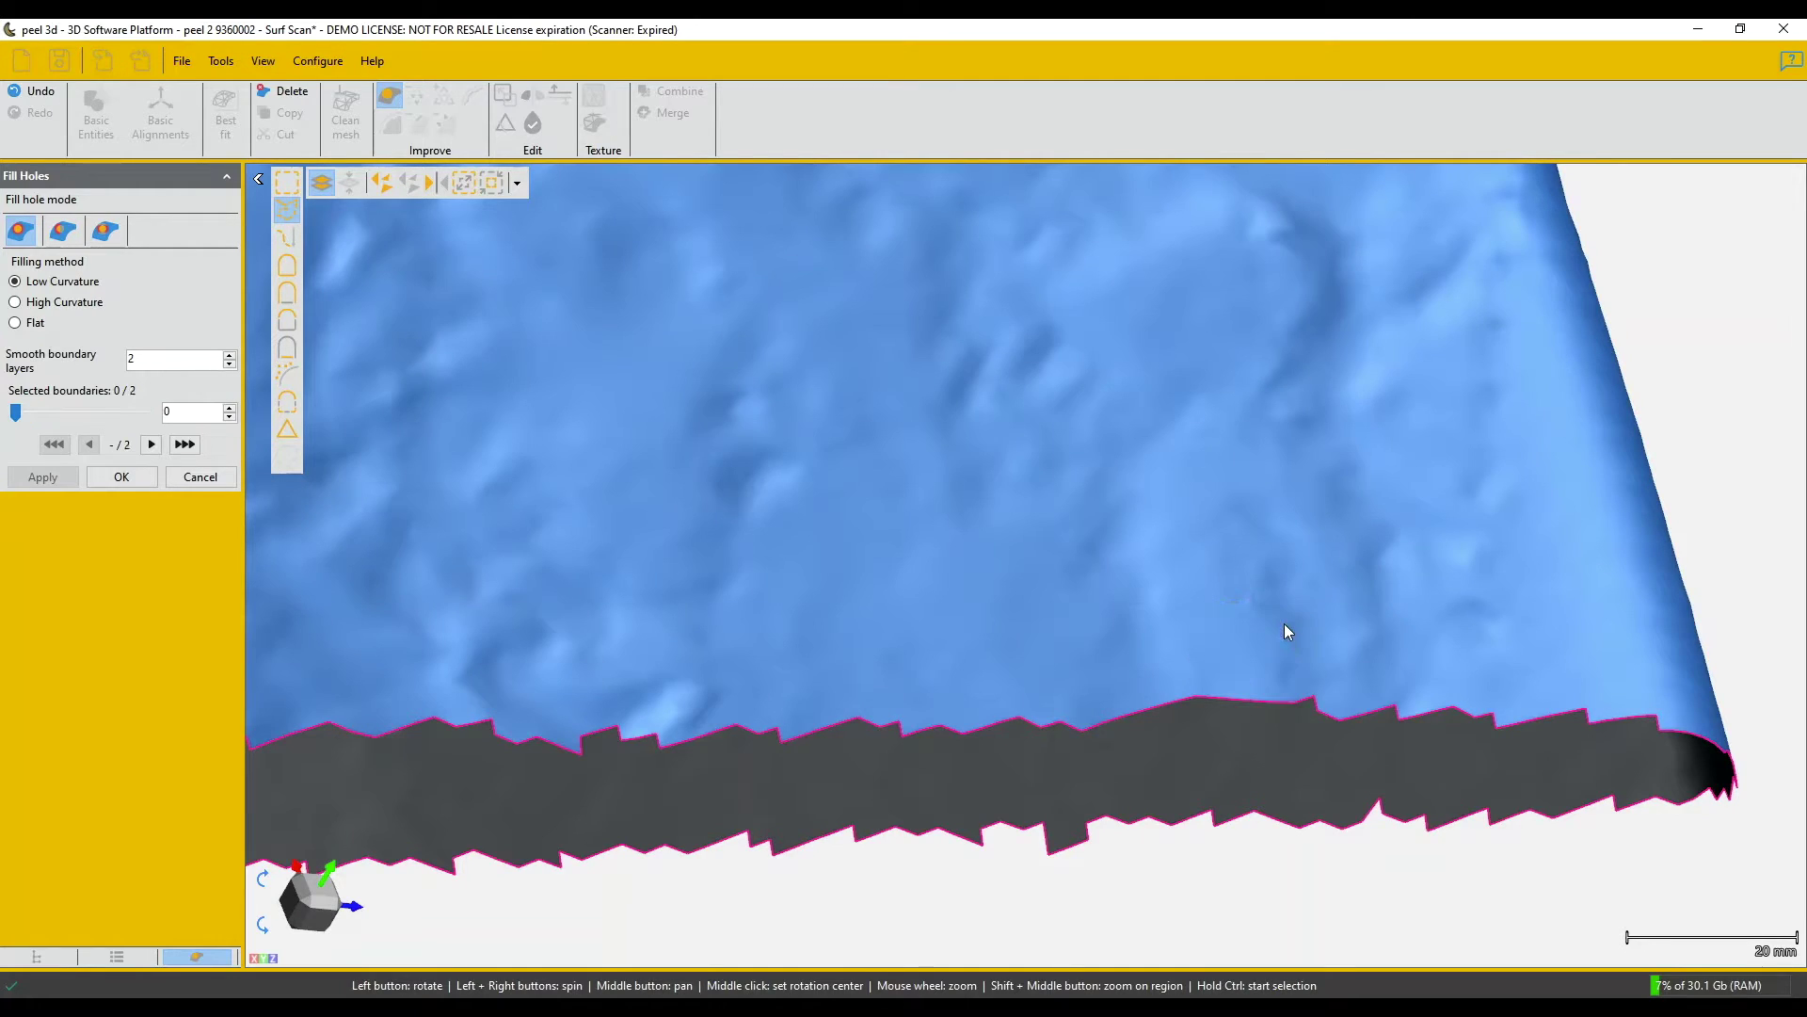
left_click(126, 478)
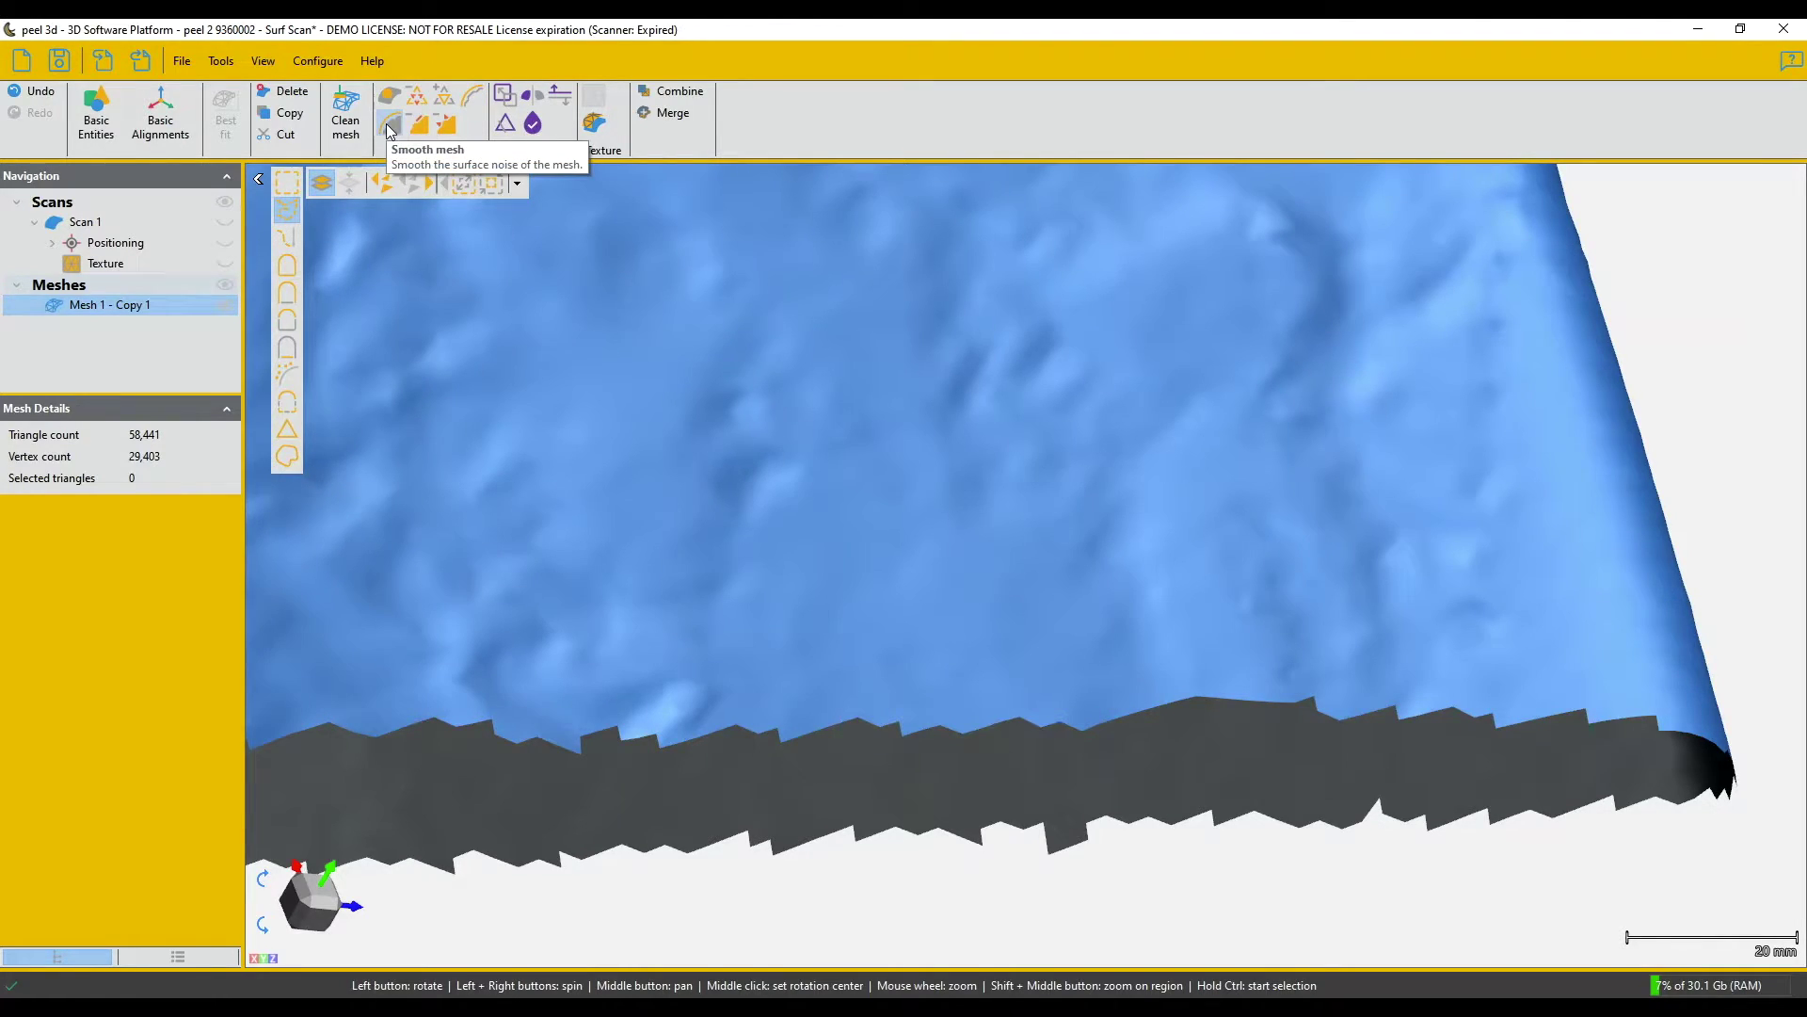
- Smooth the jagged open boundary with Edit boundary at curve tension 70, leaving 58,317 triangles
left_click(468, 98)
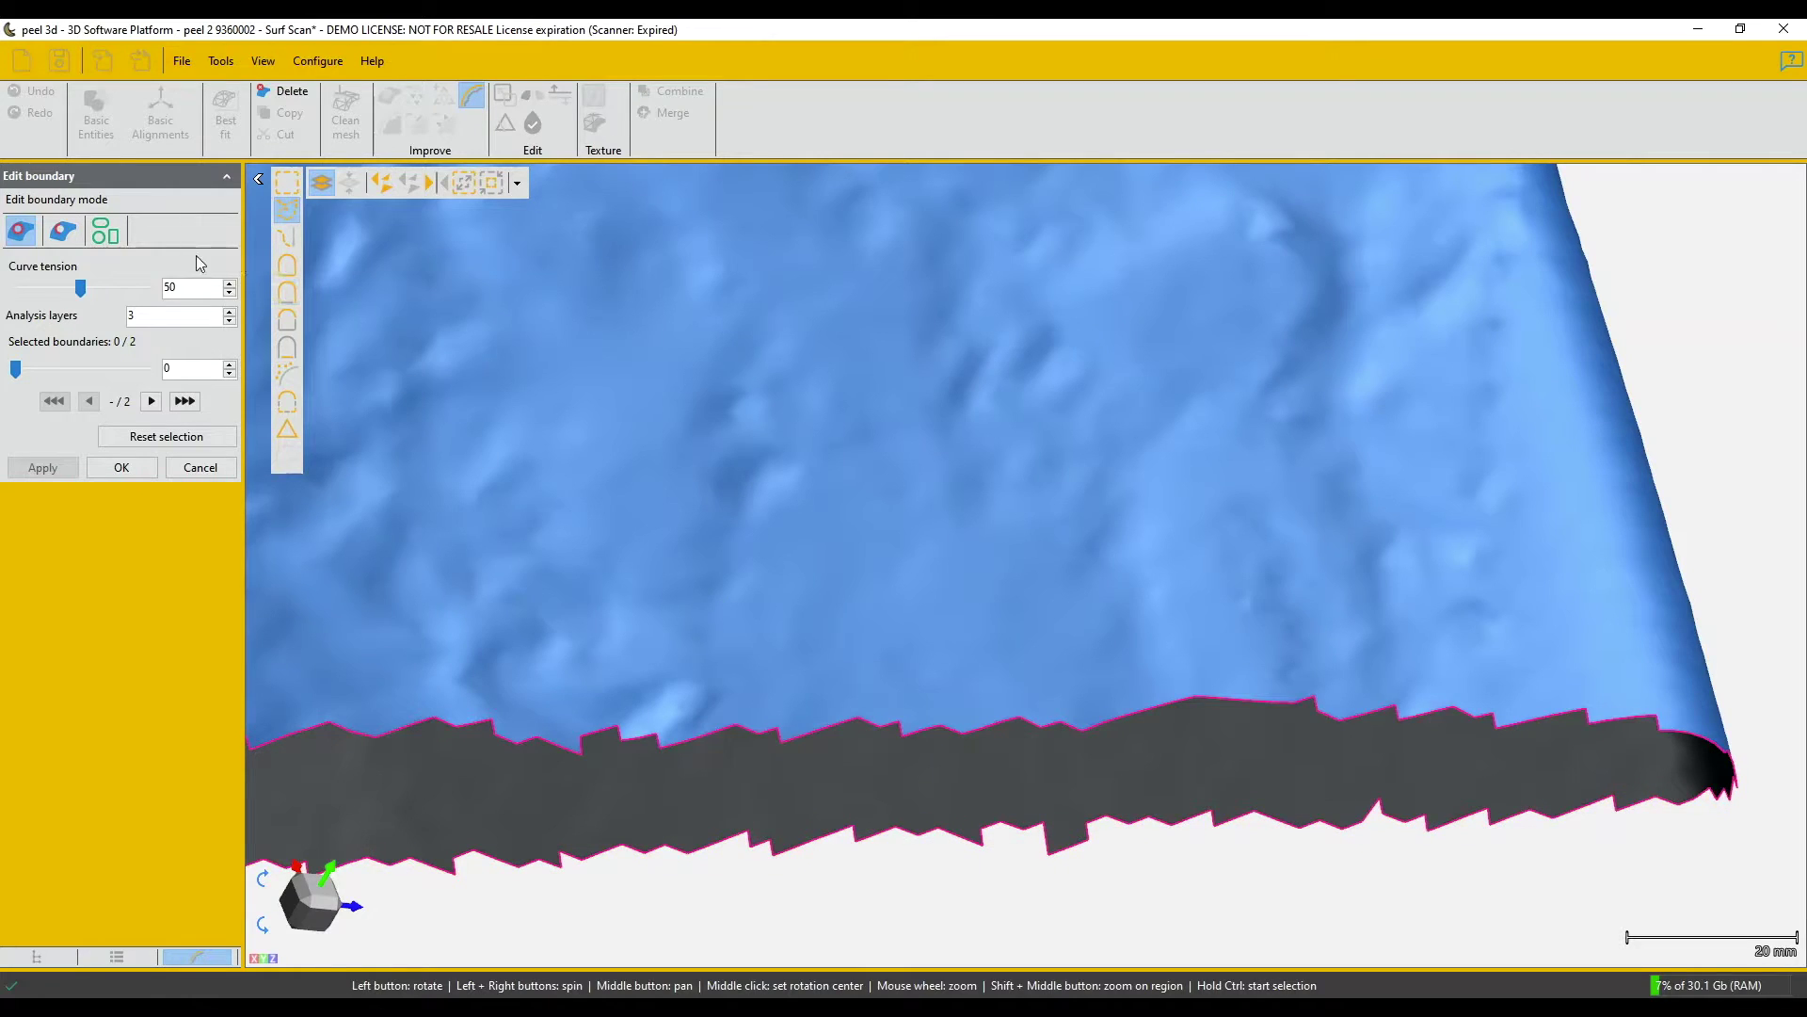
left_click(799, 741)
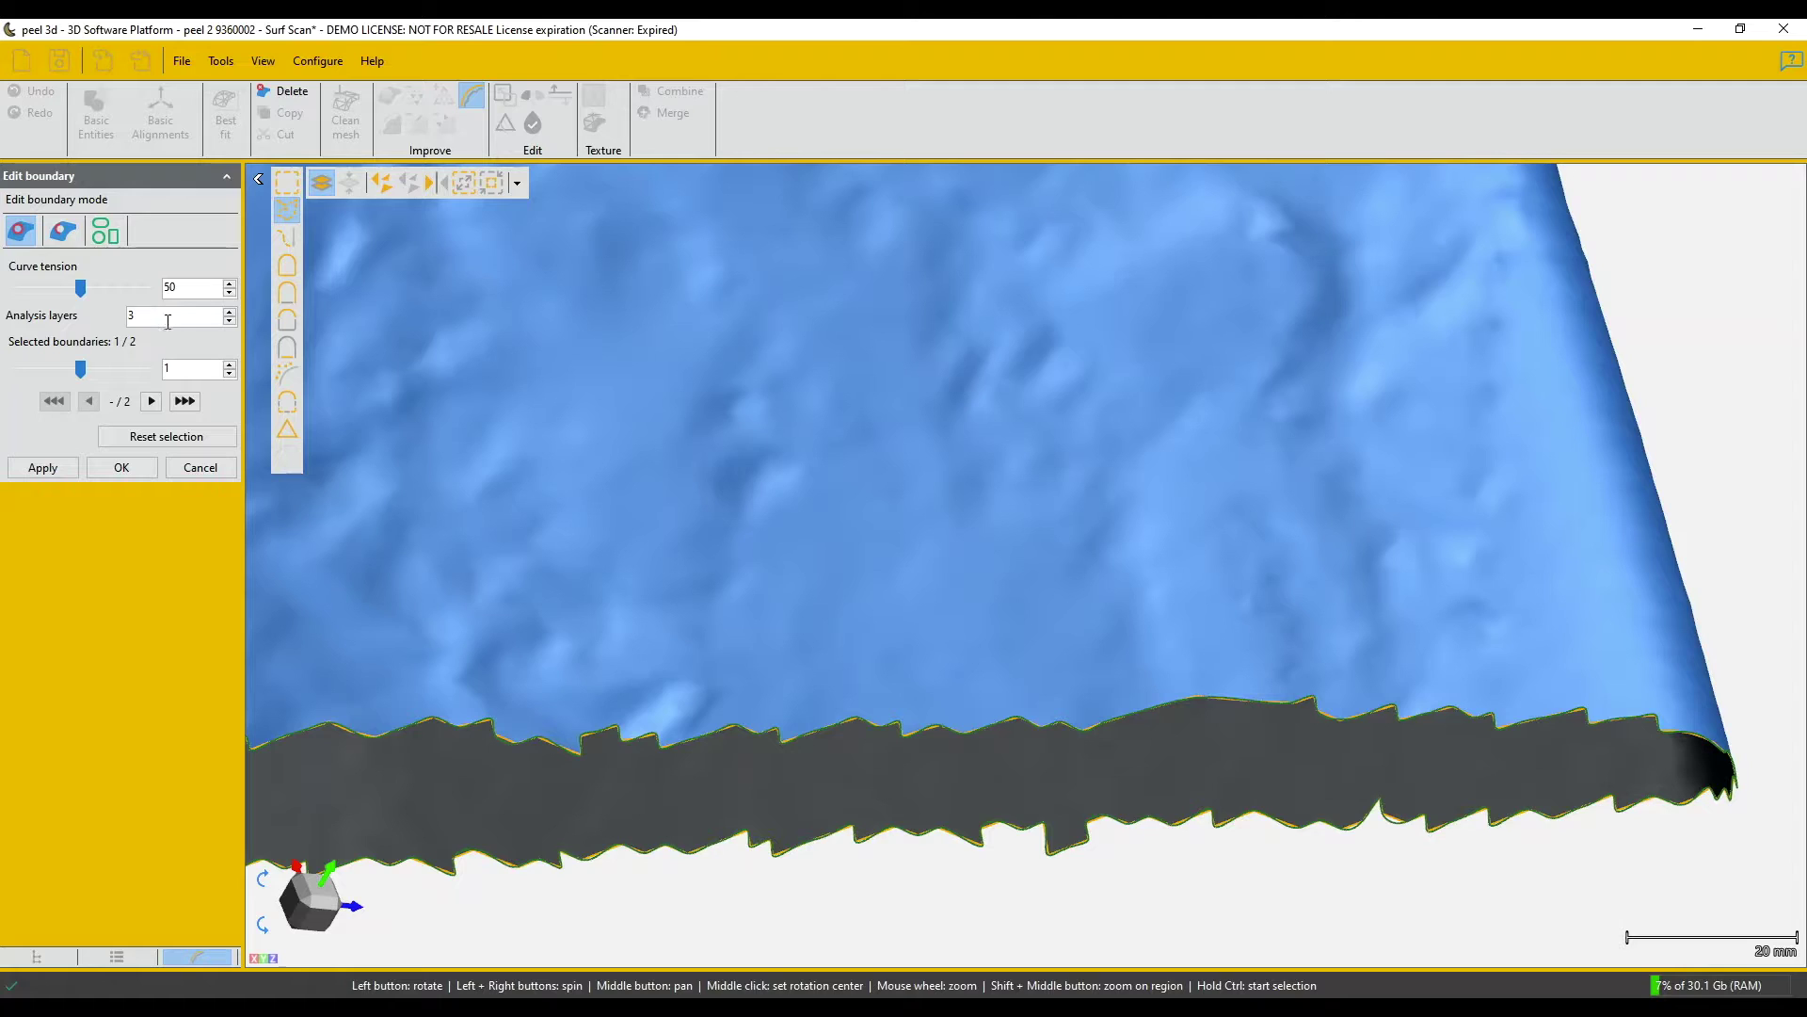
mouse_move(80, 290)
left_mouse_down()
mouse_move(133, 283)
mouse_move(111, 293)
left_mouse_up()
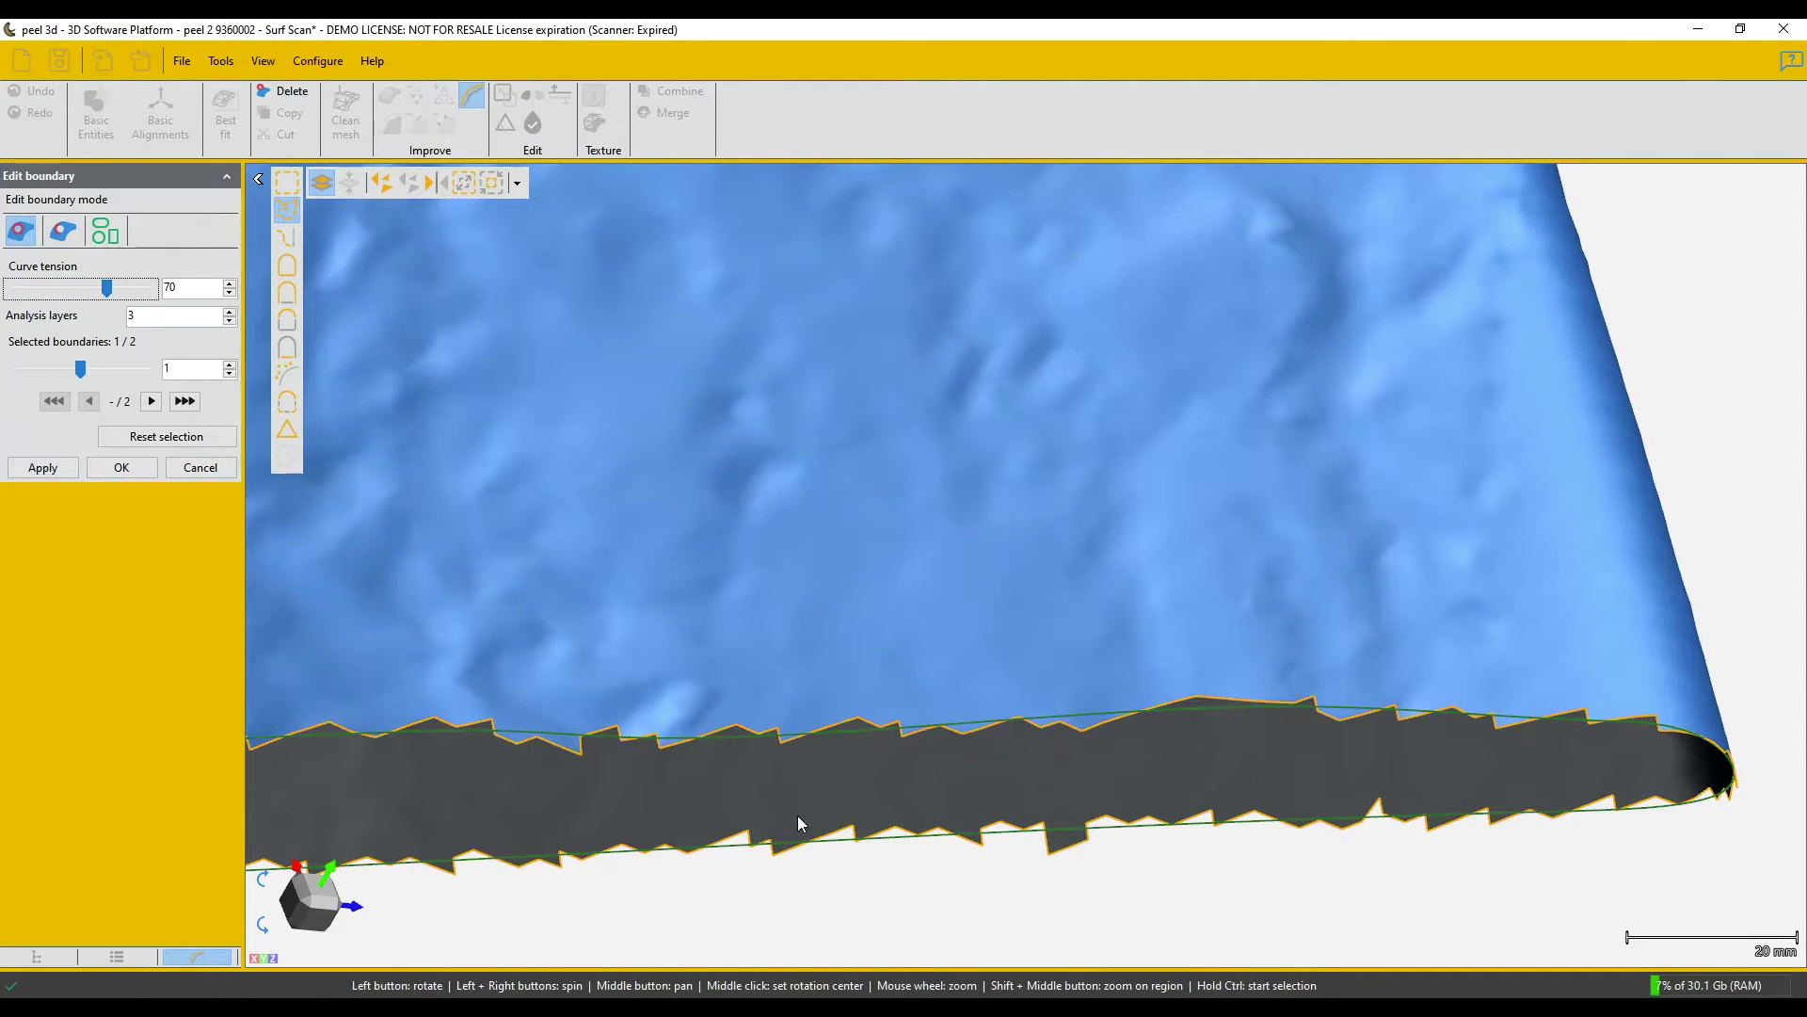
left_click(64, 472)
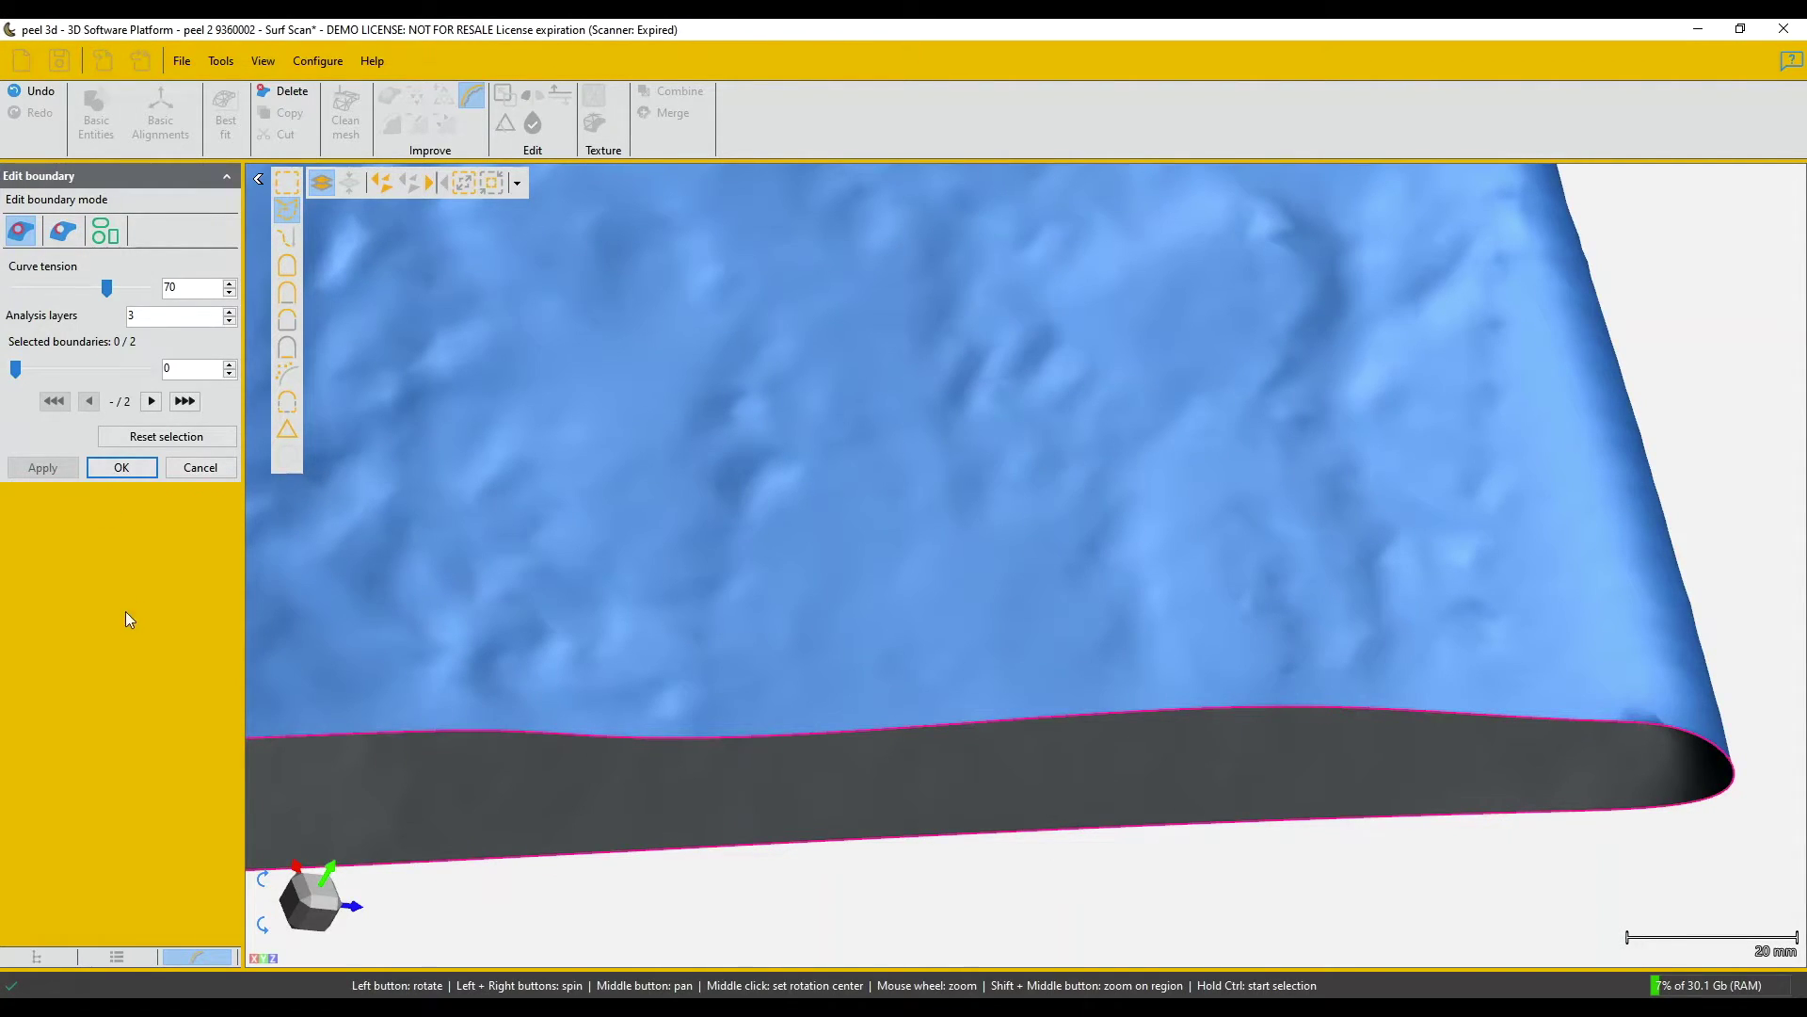
left_click(121, 468)
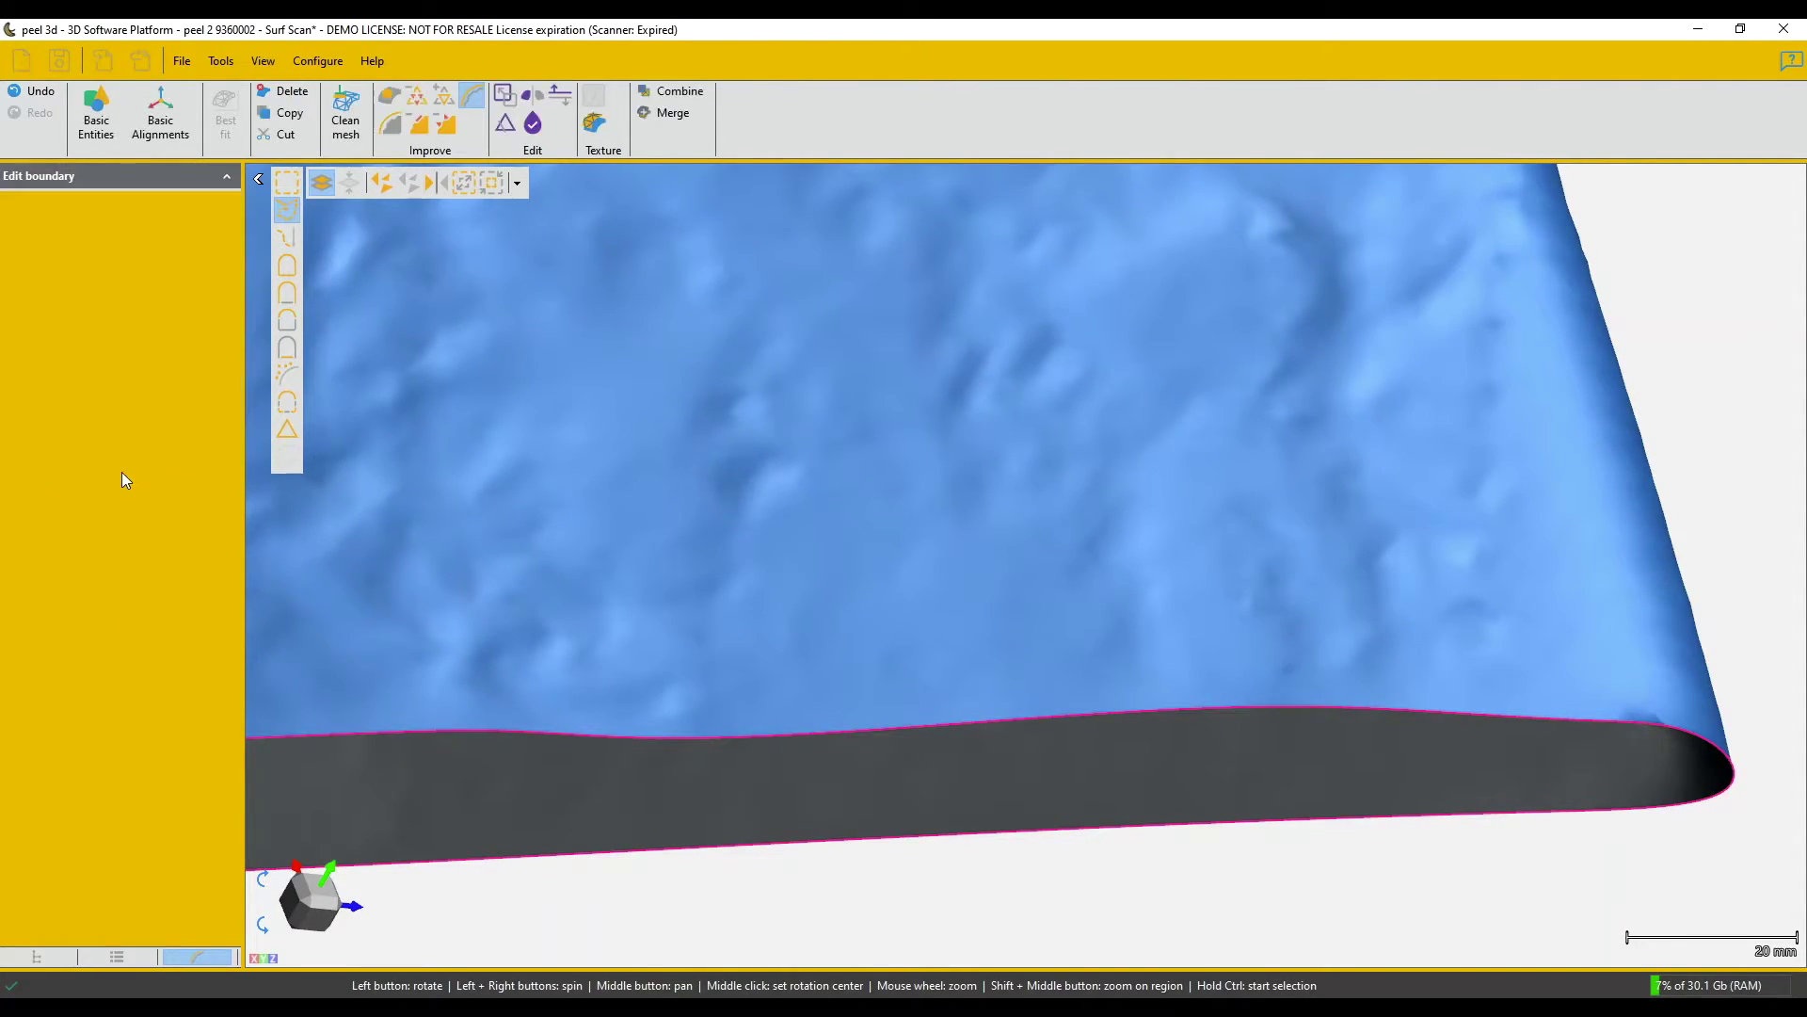
- Mark the jagged lower-left section of the open boundary and smooth it at curve tension 92
scroll(624, 612, "down", 4)
scroll(624, 612, "down", 3)
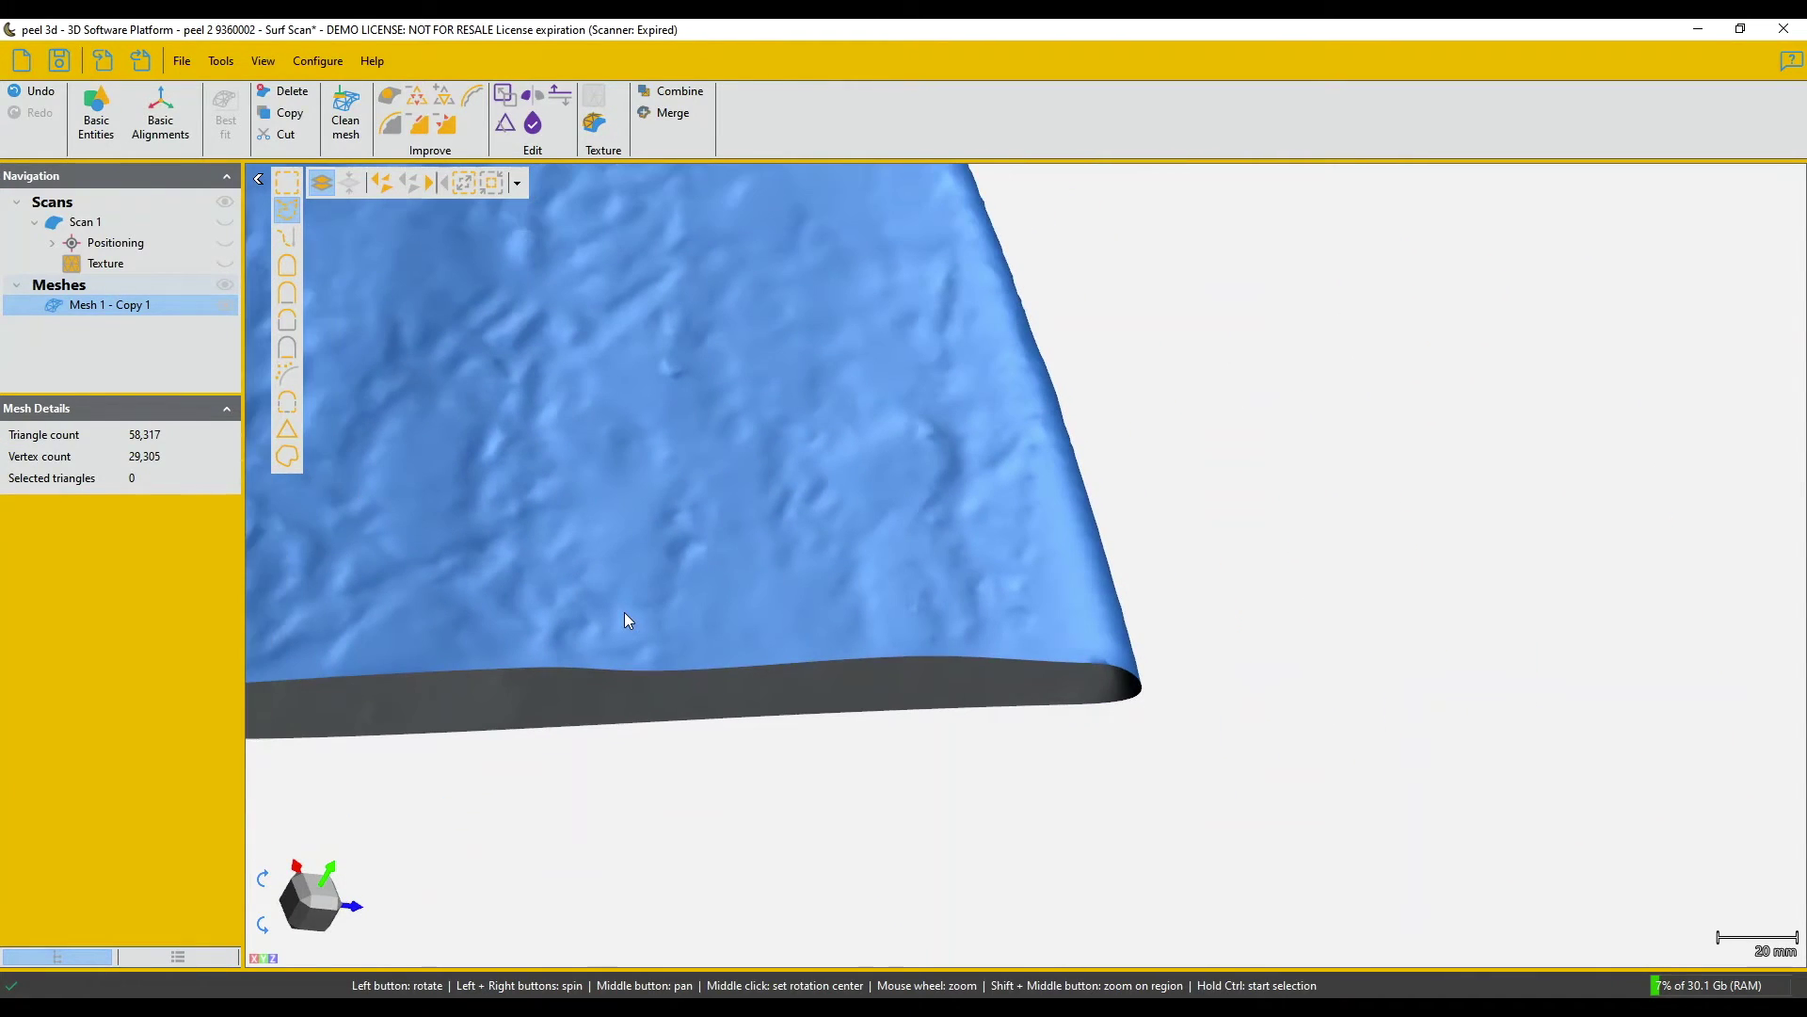
middle_click_drag(609, 545, 1091, 564)
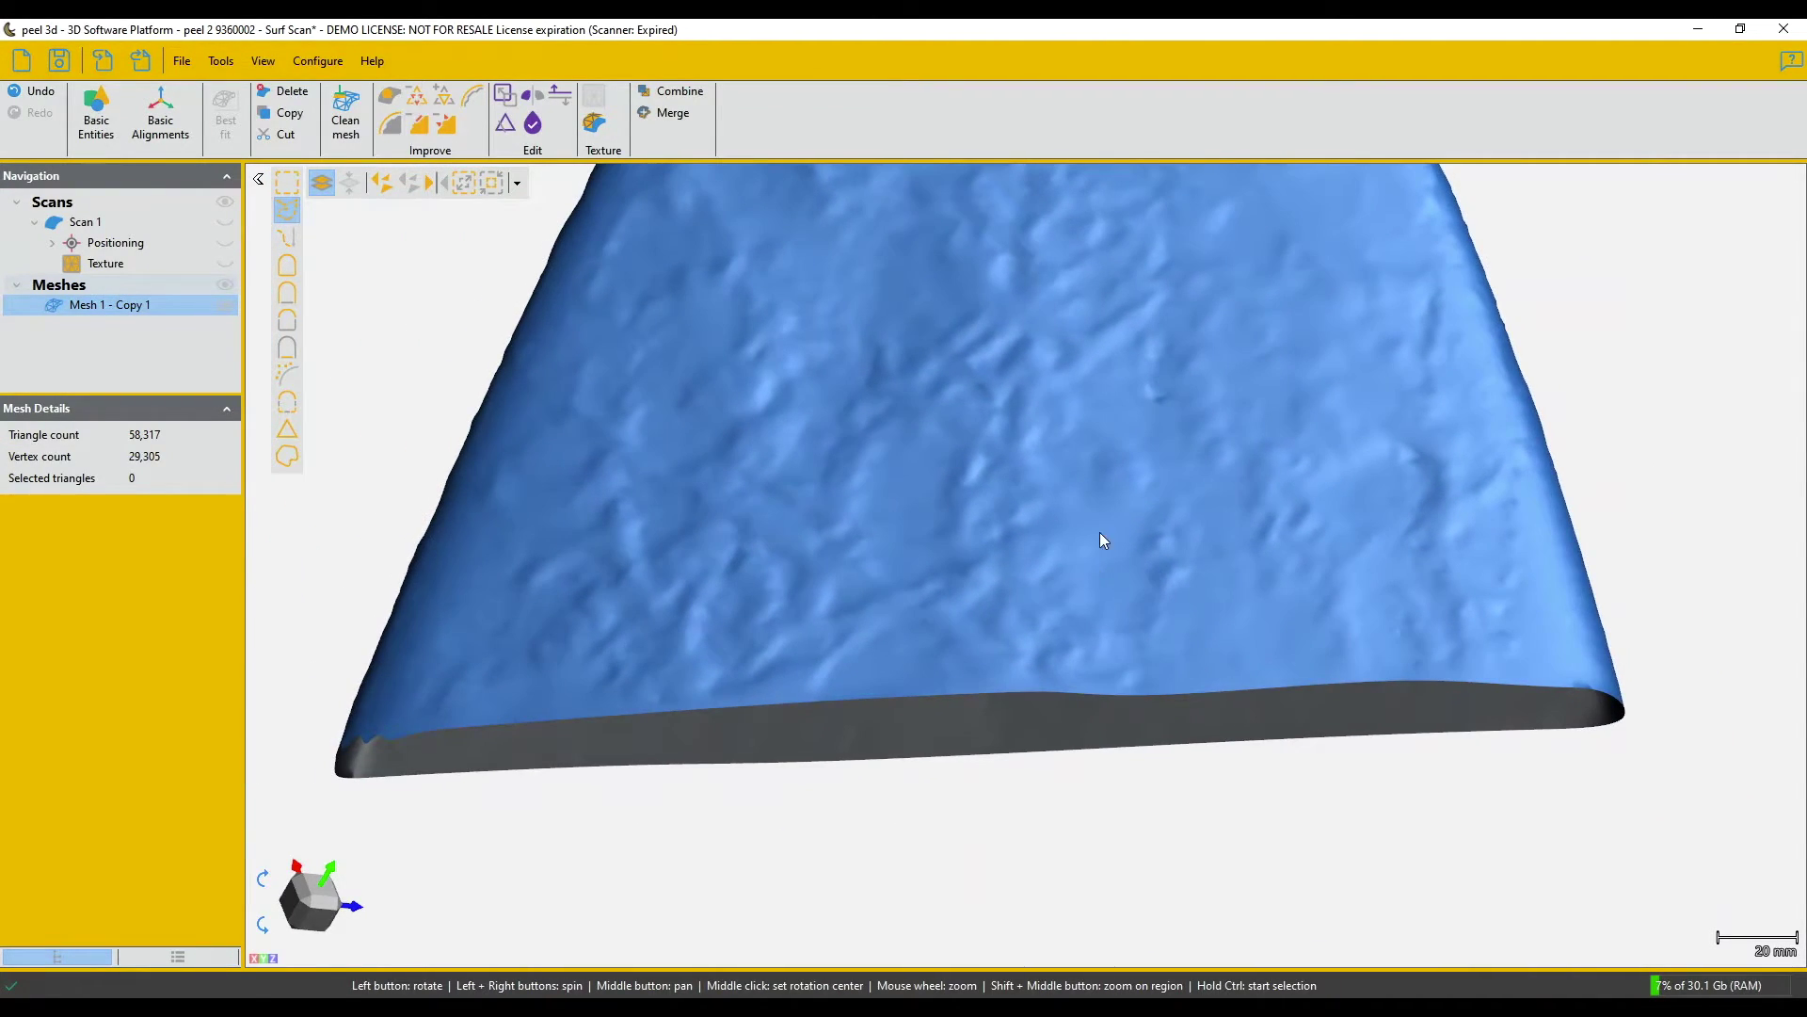
left_click_drag(841, 586, 775, 566)
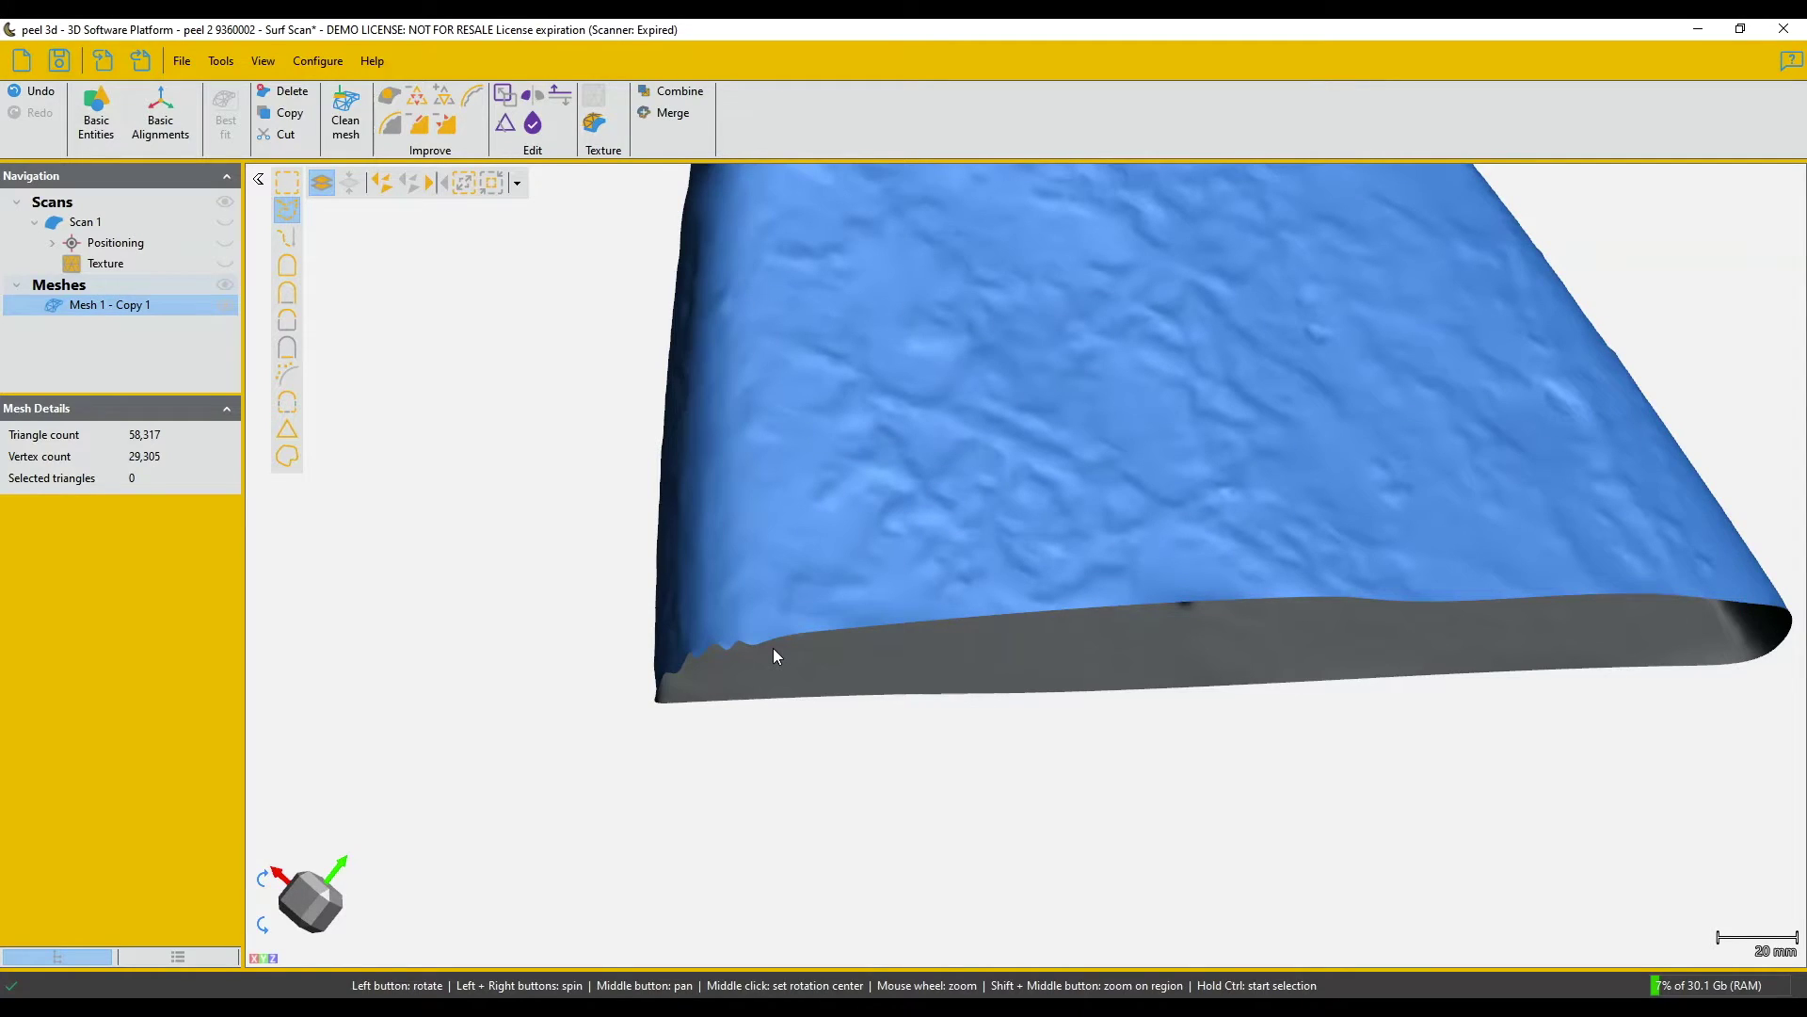
left_click(472, 95)
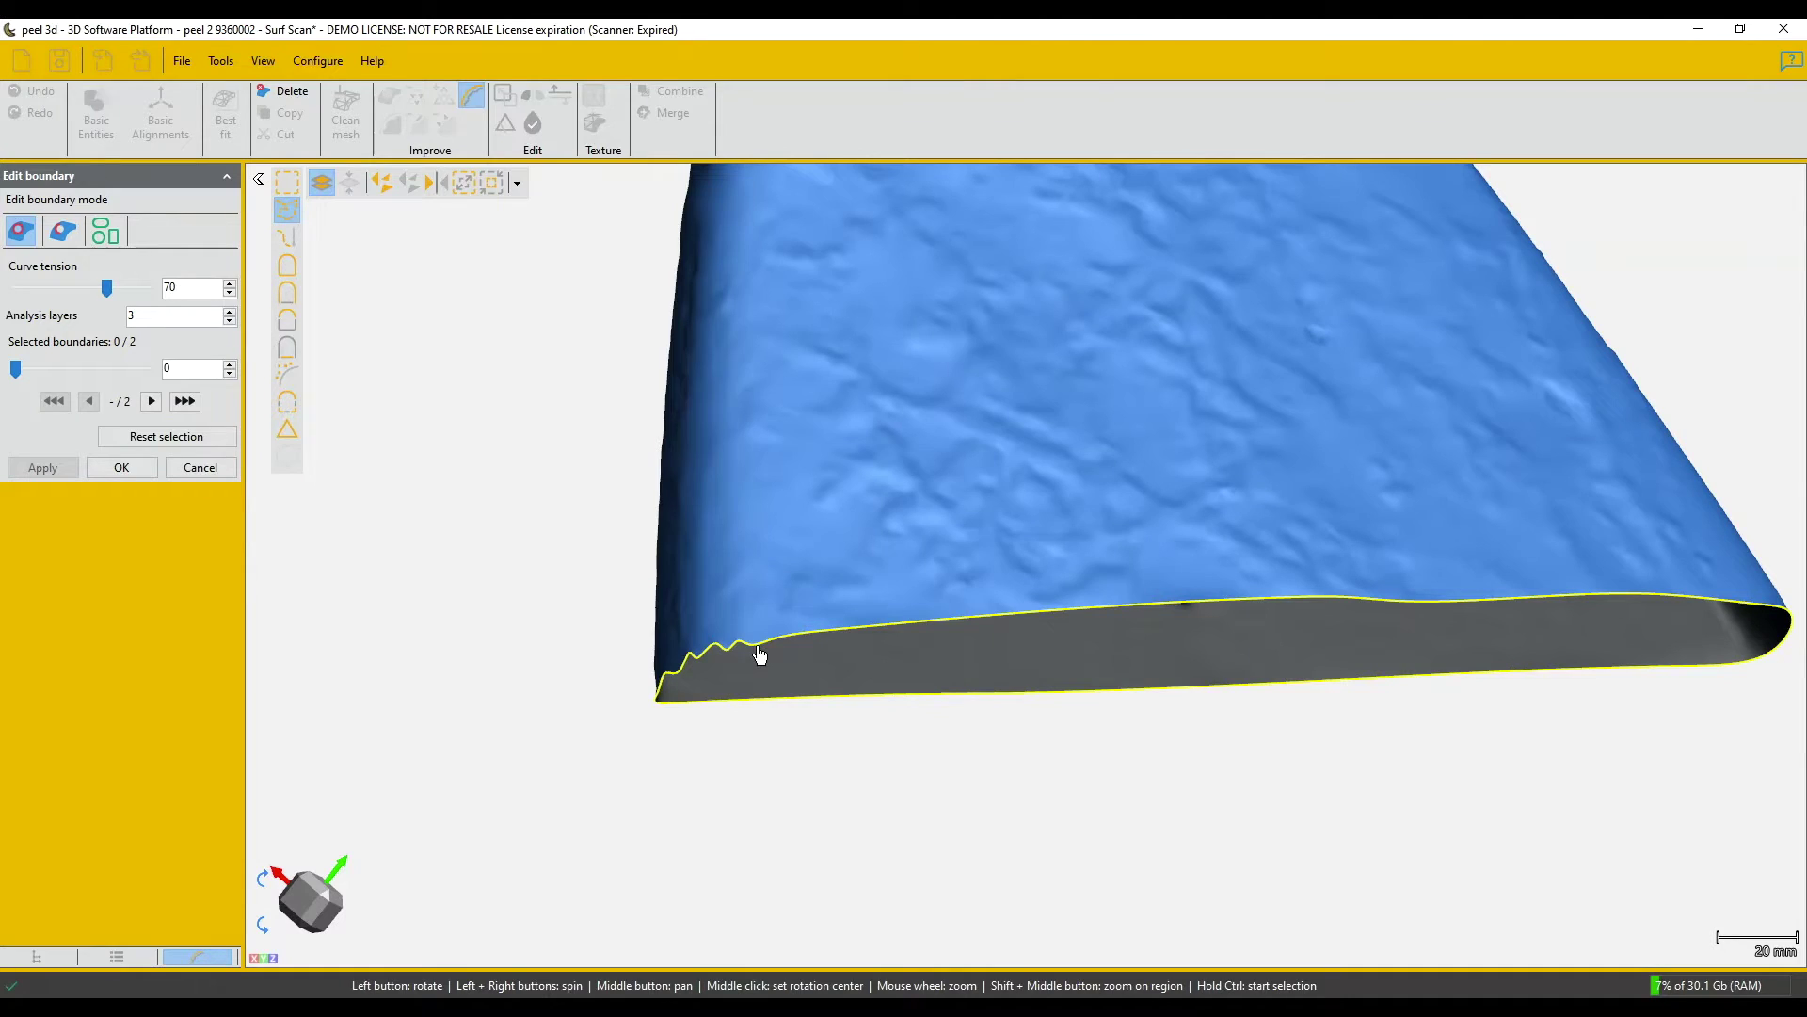
left_click(761, 654)
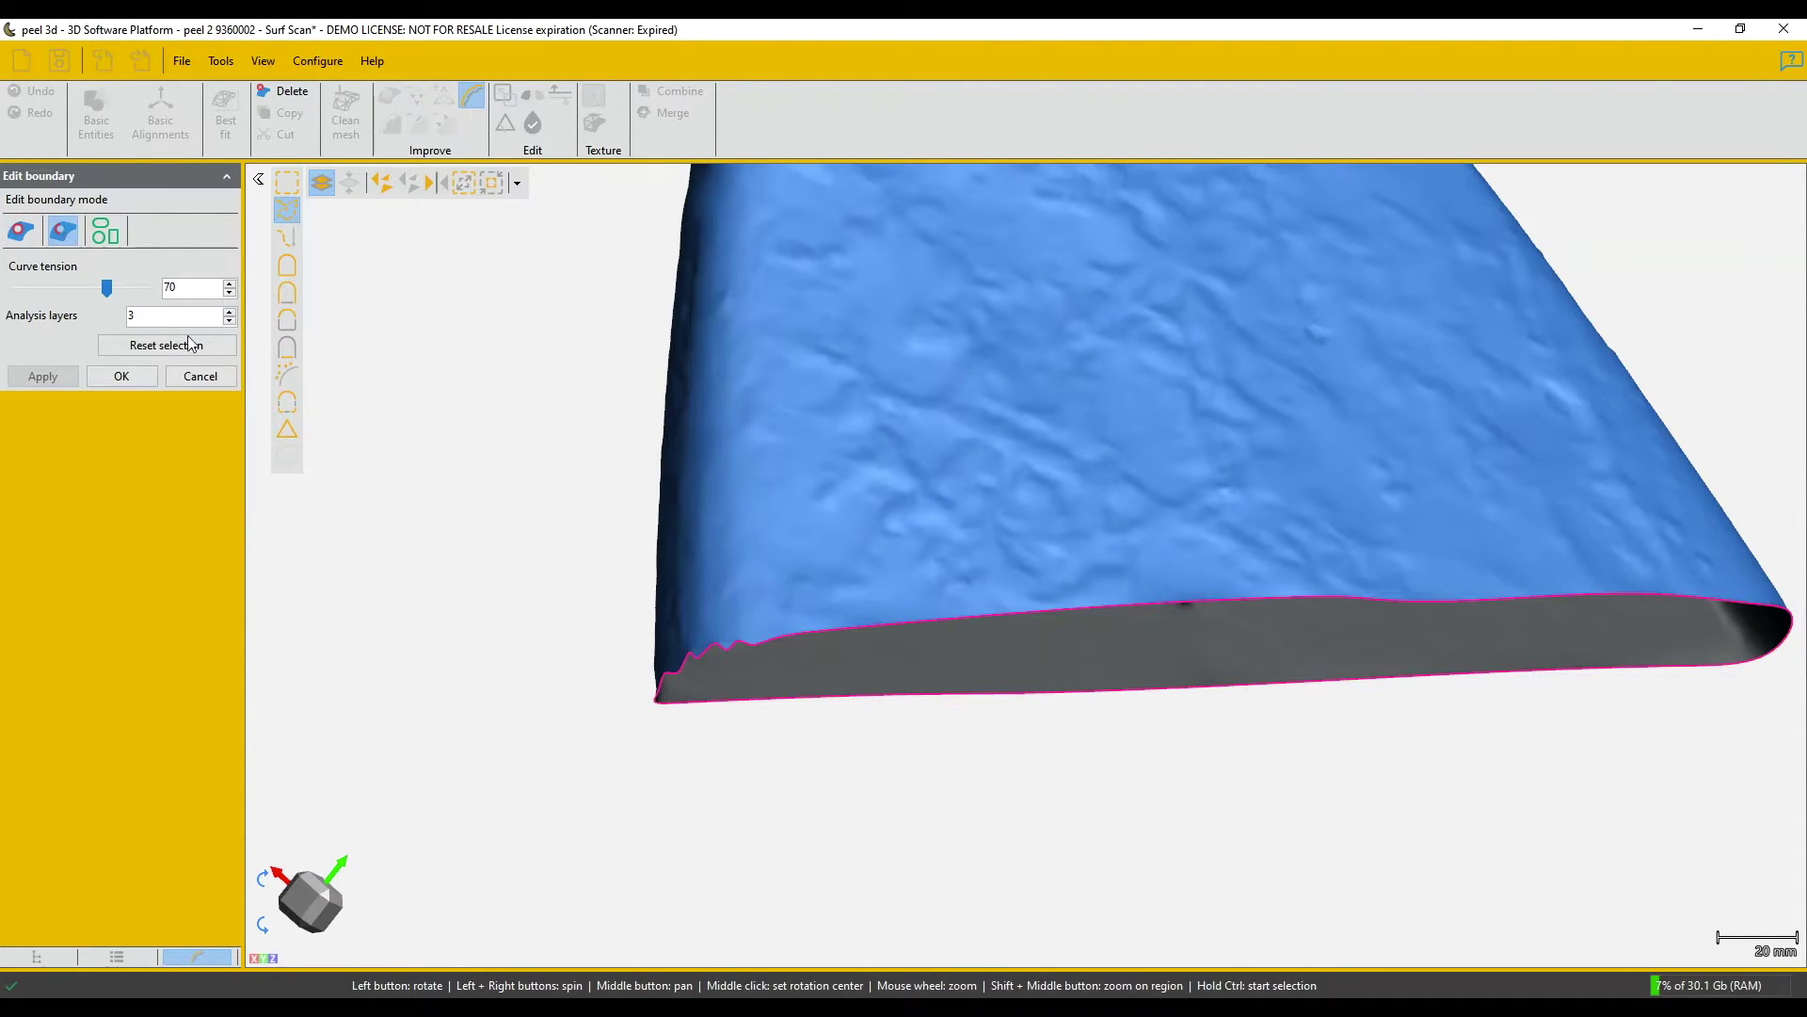
left_click(773, 643)
left_click(659, 700)
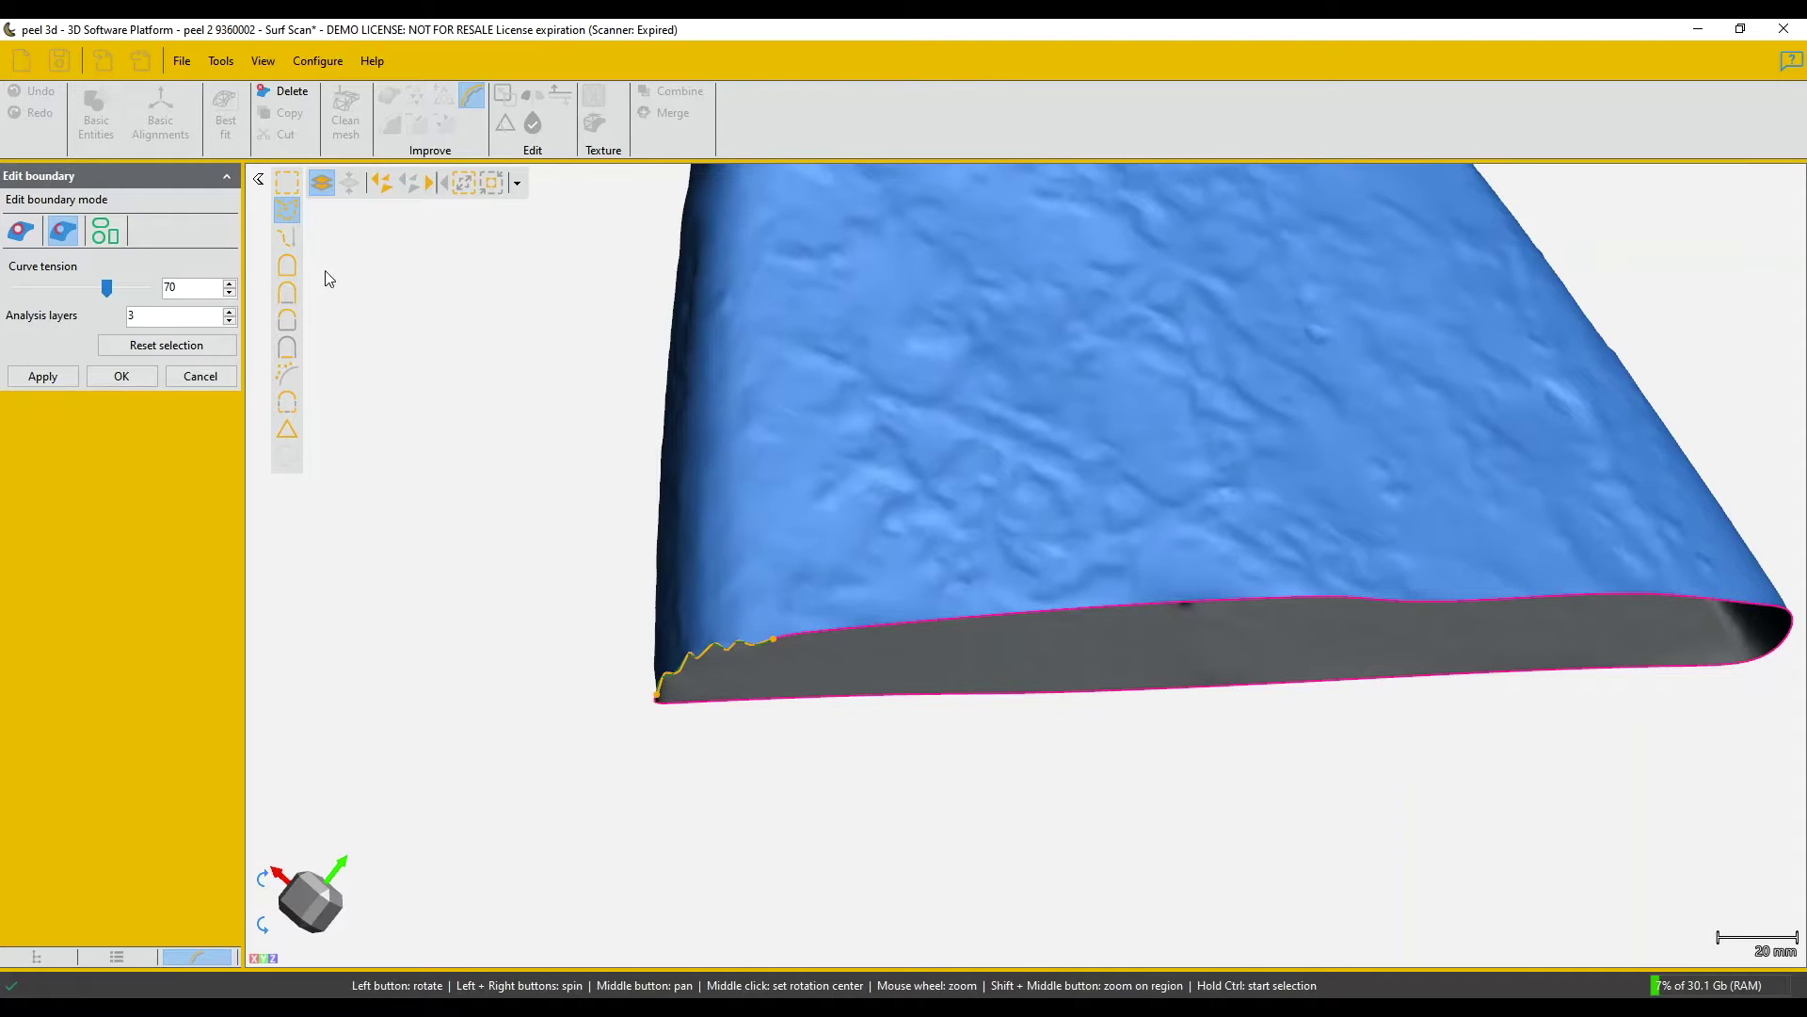
left_click_drag(108, 292, 146, 299)
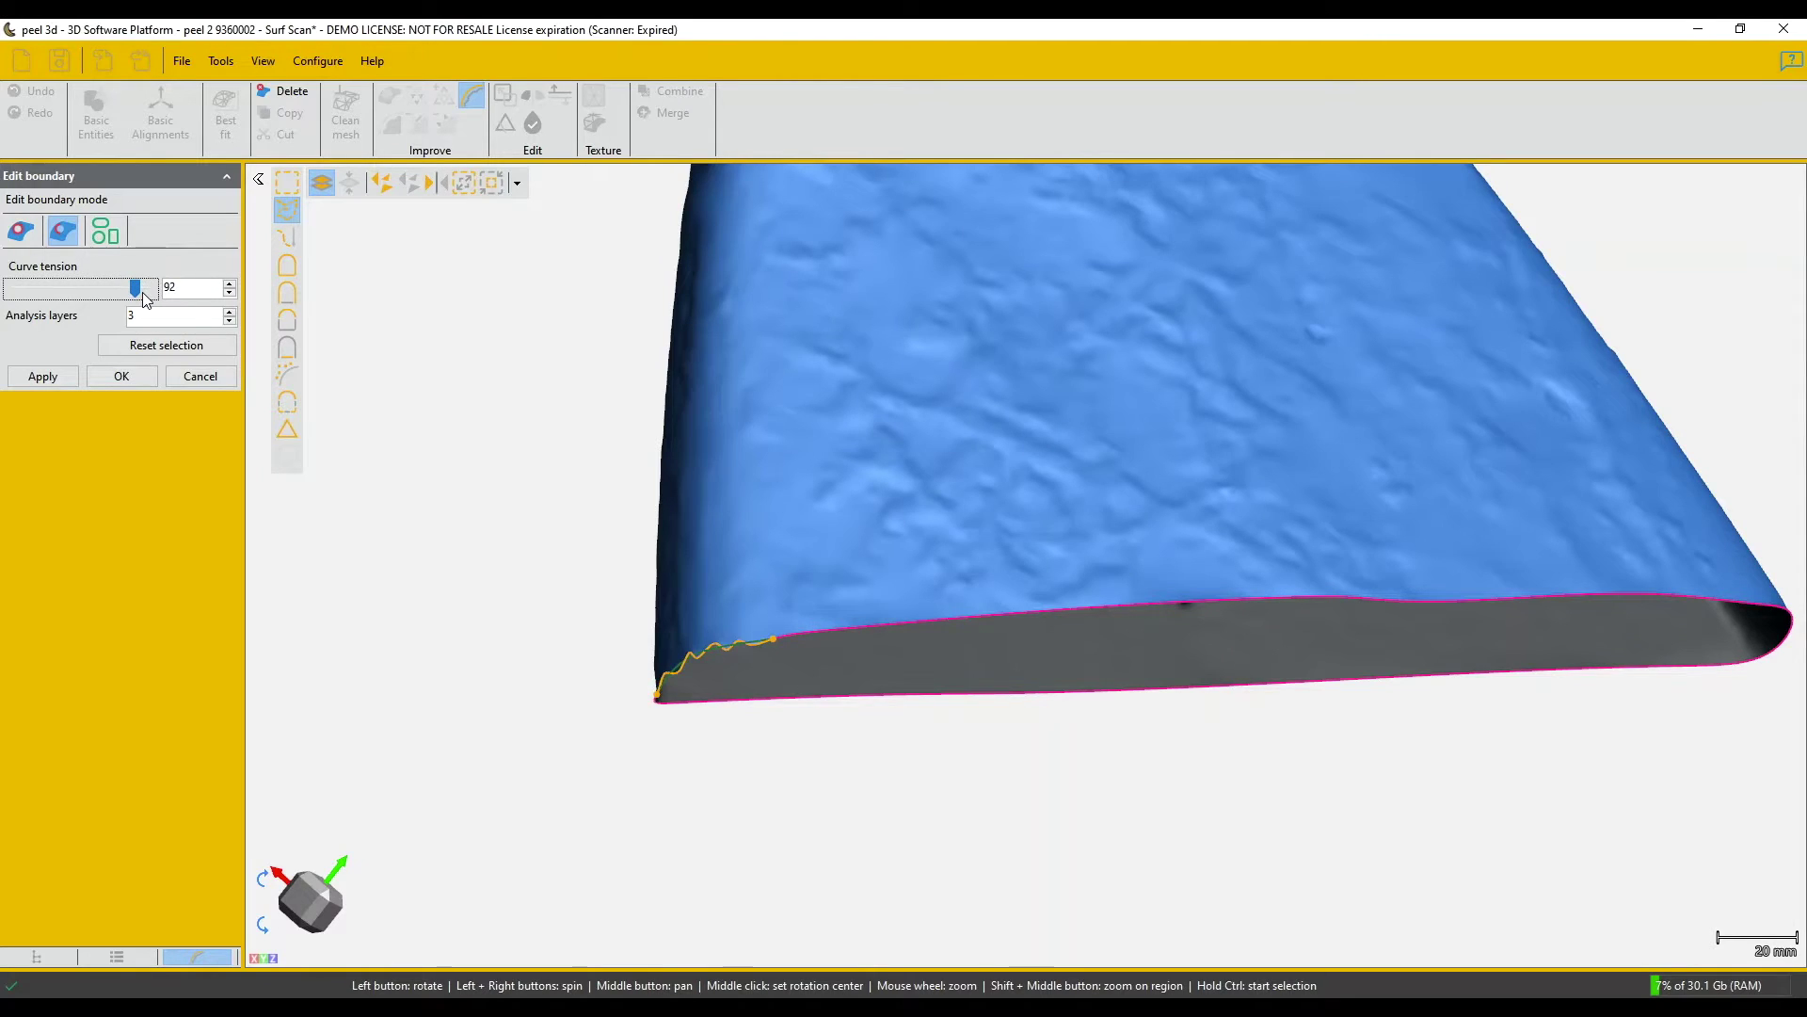
left_click(70, 376)
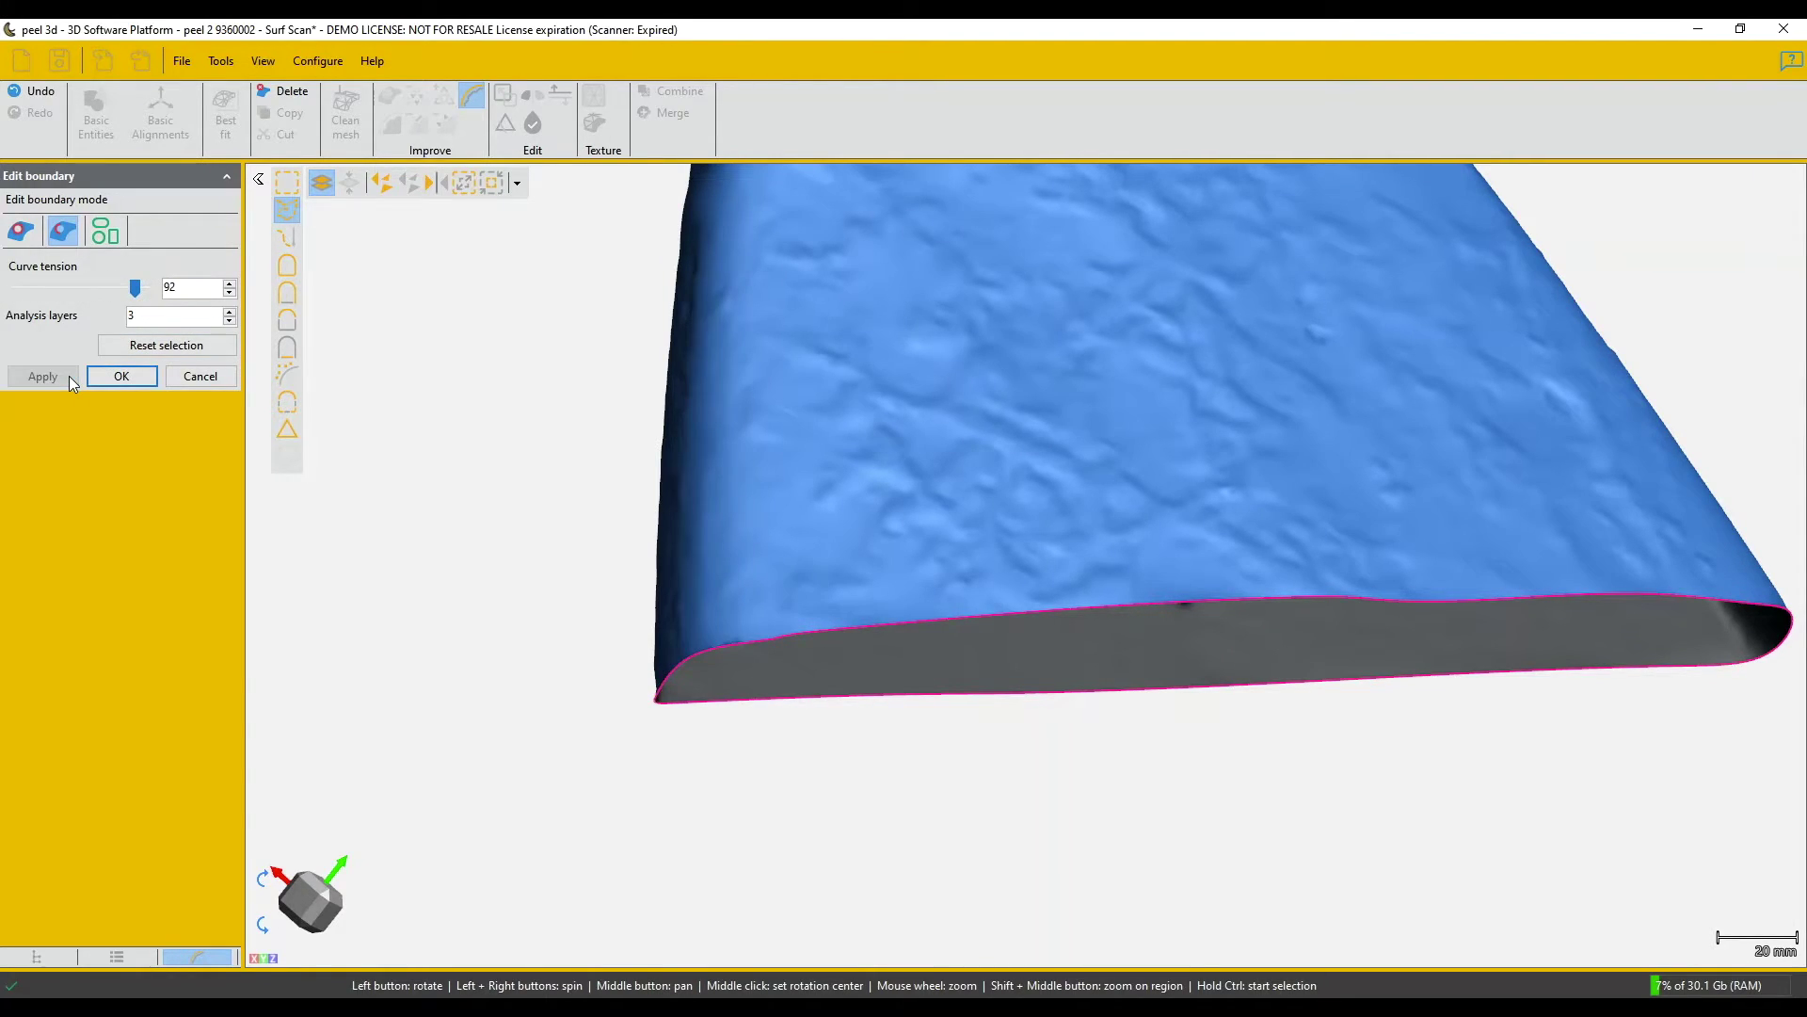
left_click(149, 378)
- Run Clean mesh to remove 2 isolated patches, 32 spikes, 4 creased edges and 7 outcropping triangles
scroll(1096, 437, "down", 5)
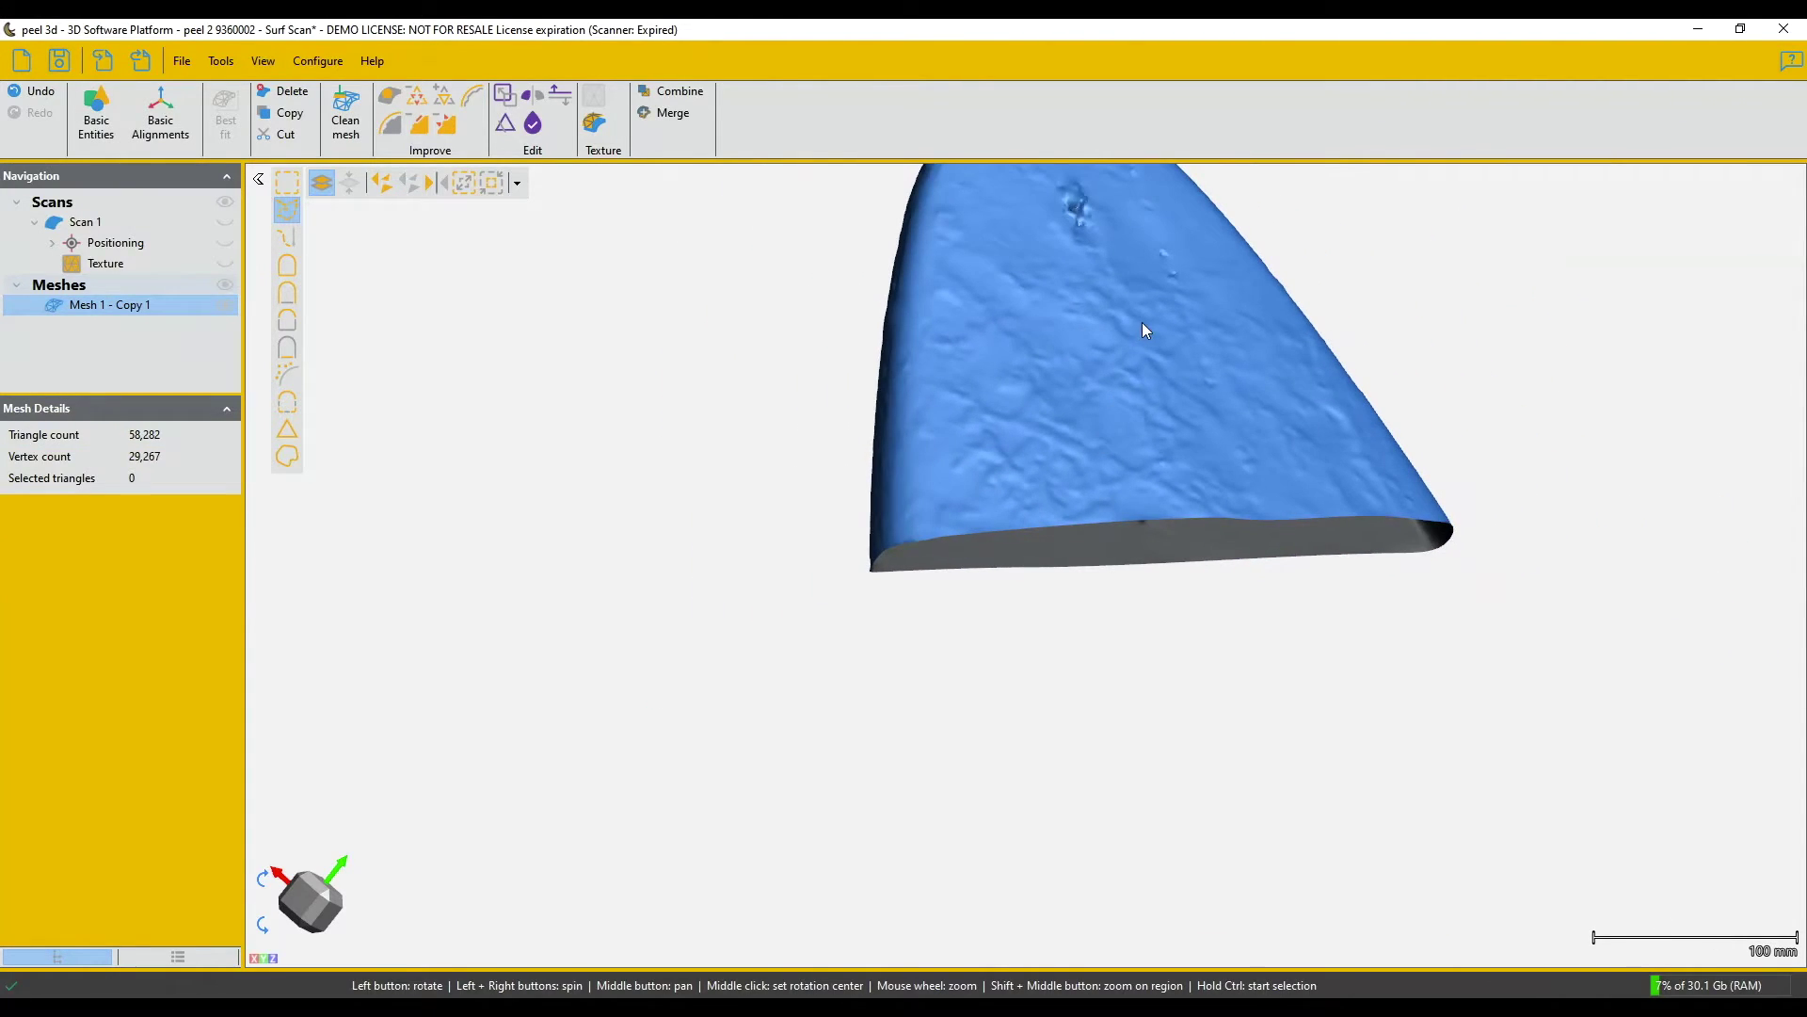
middle_click_drag(1143, 322, 983, 567)
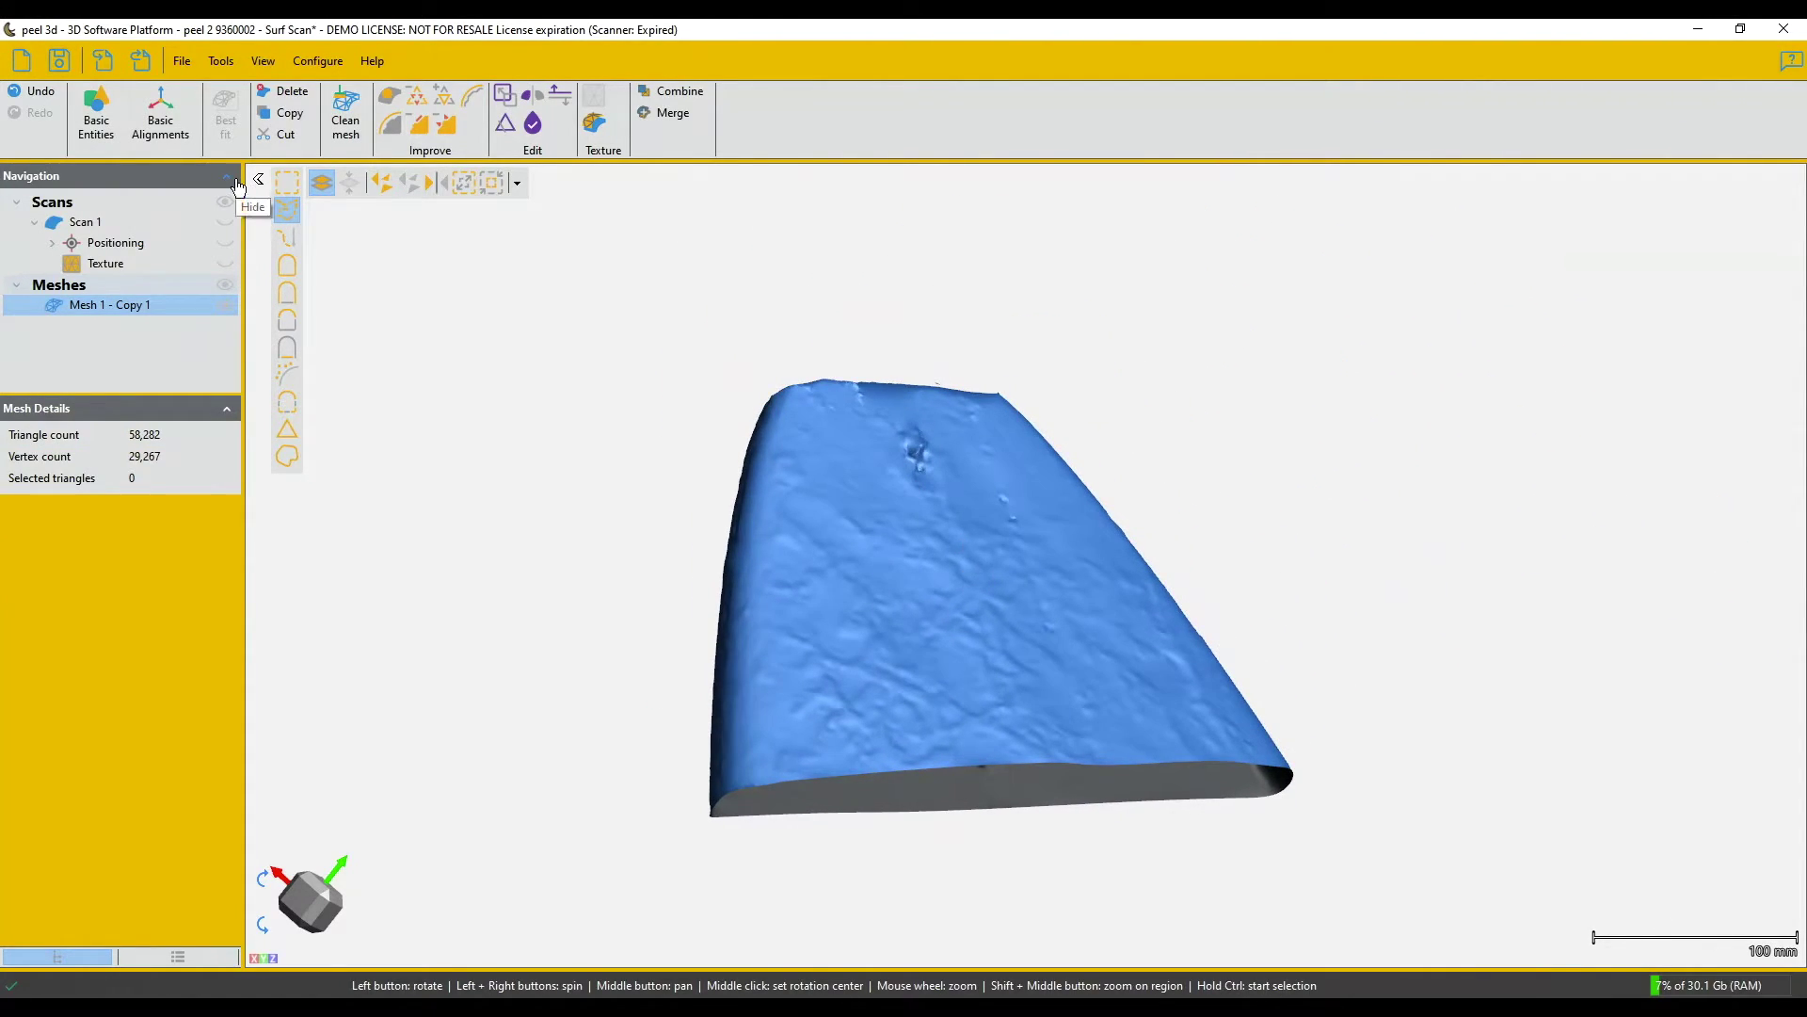
left_click(342, 111)
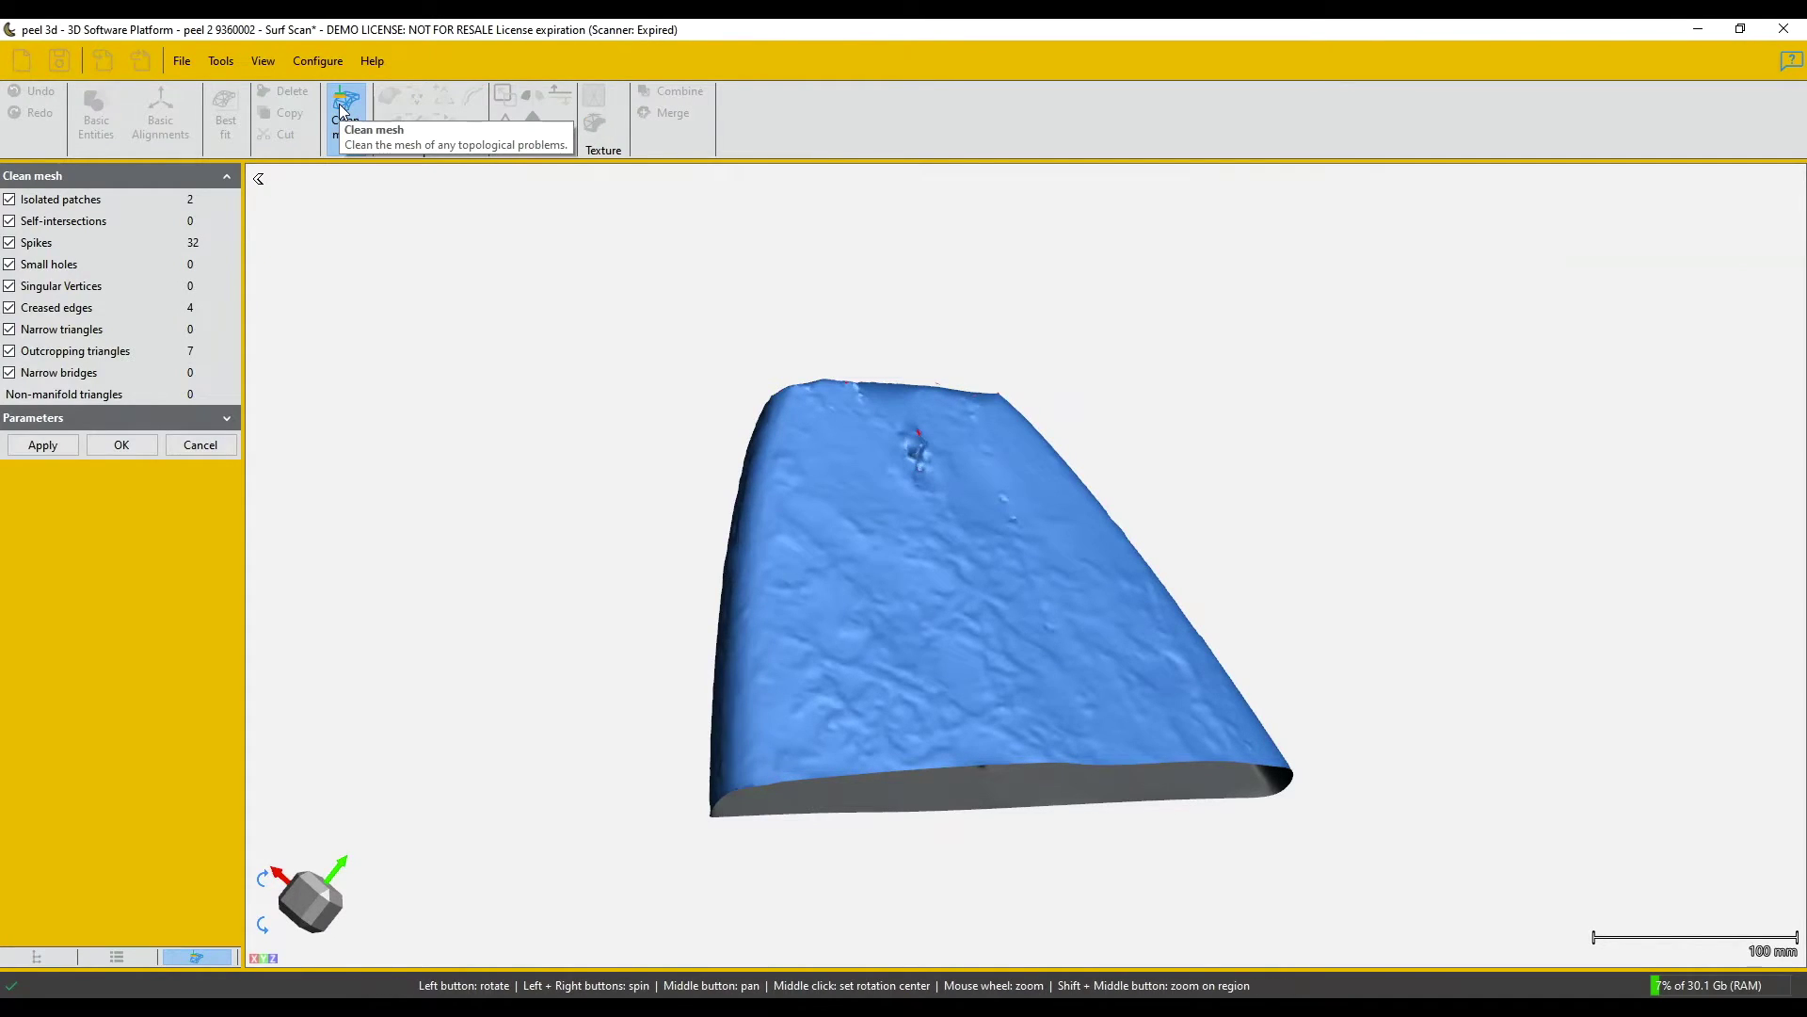
left_click(42, 445)
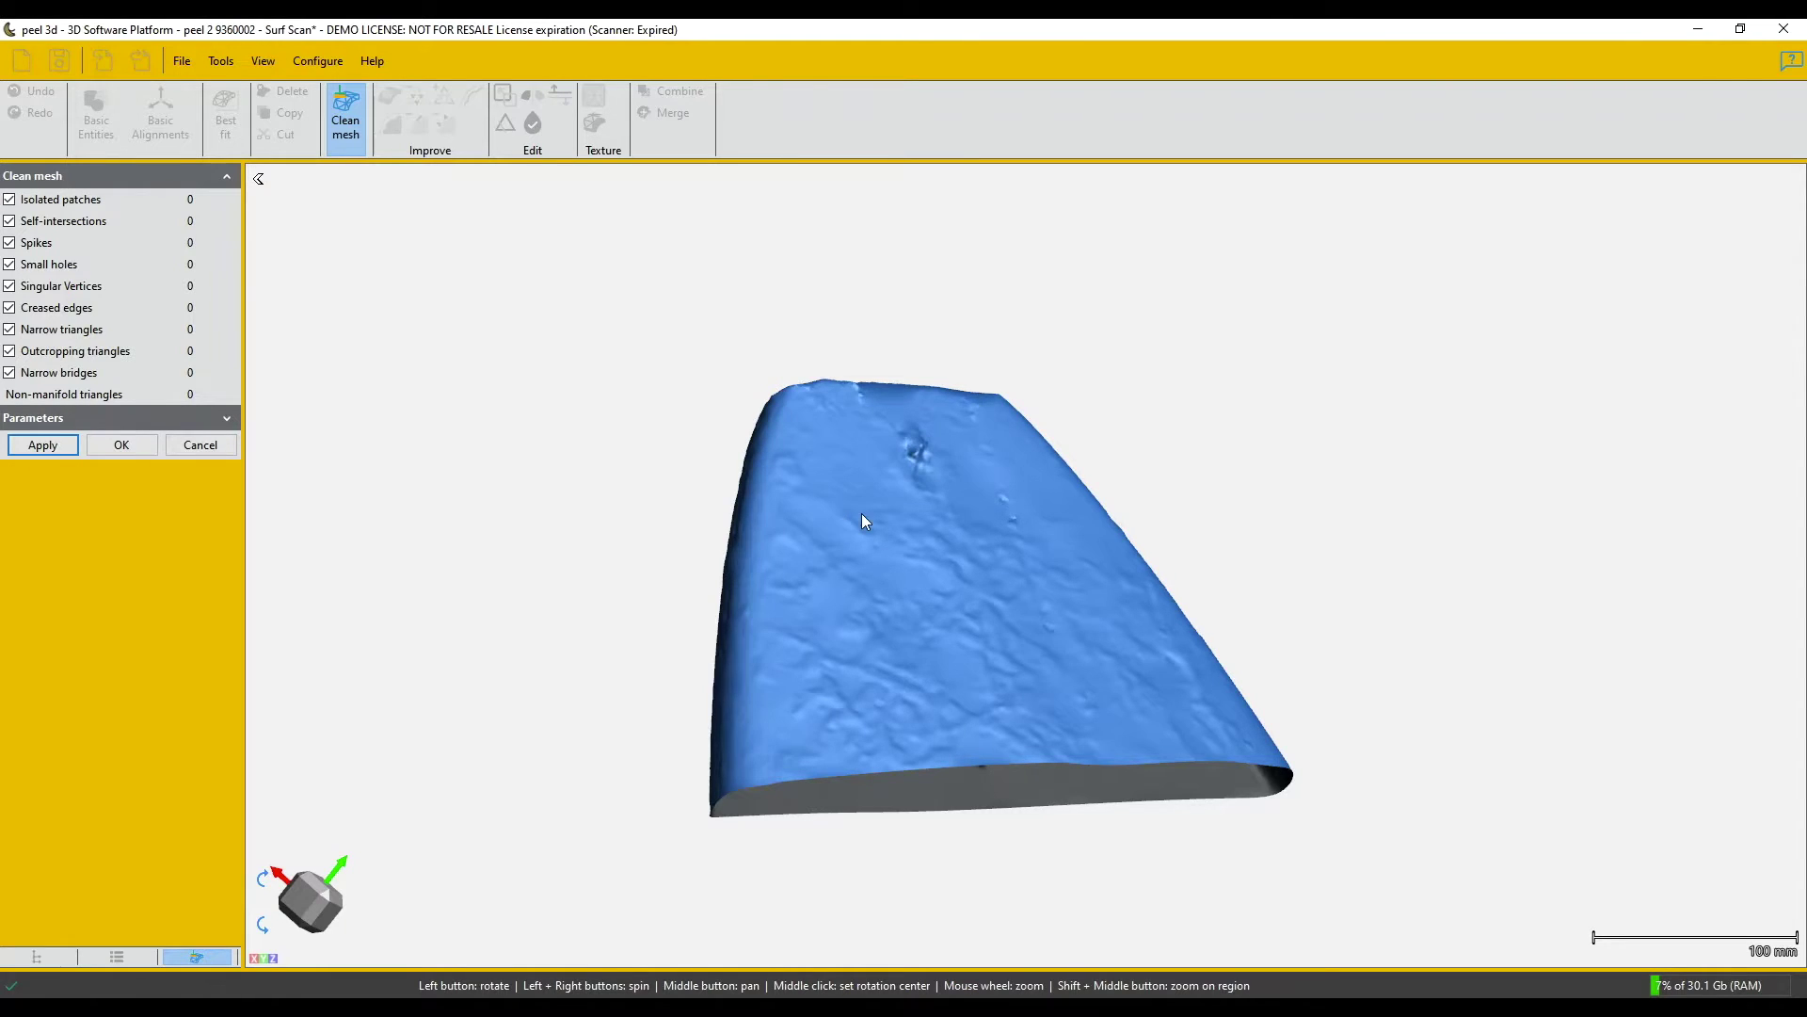
left_click_drag(859, 516, 835, 548)
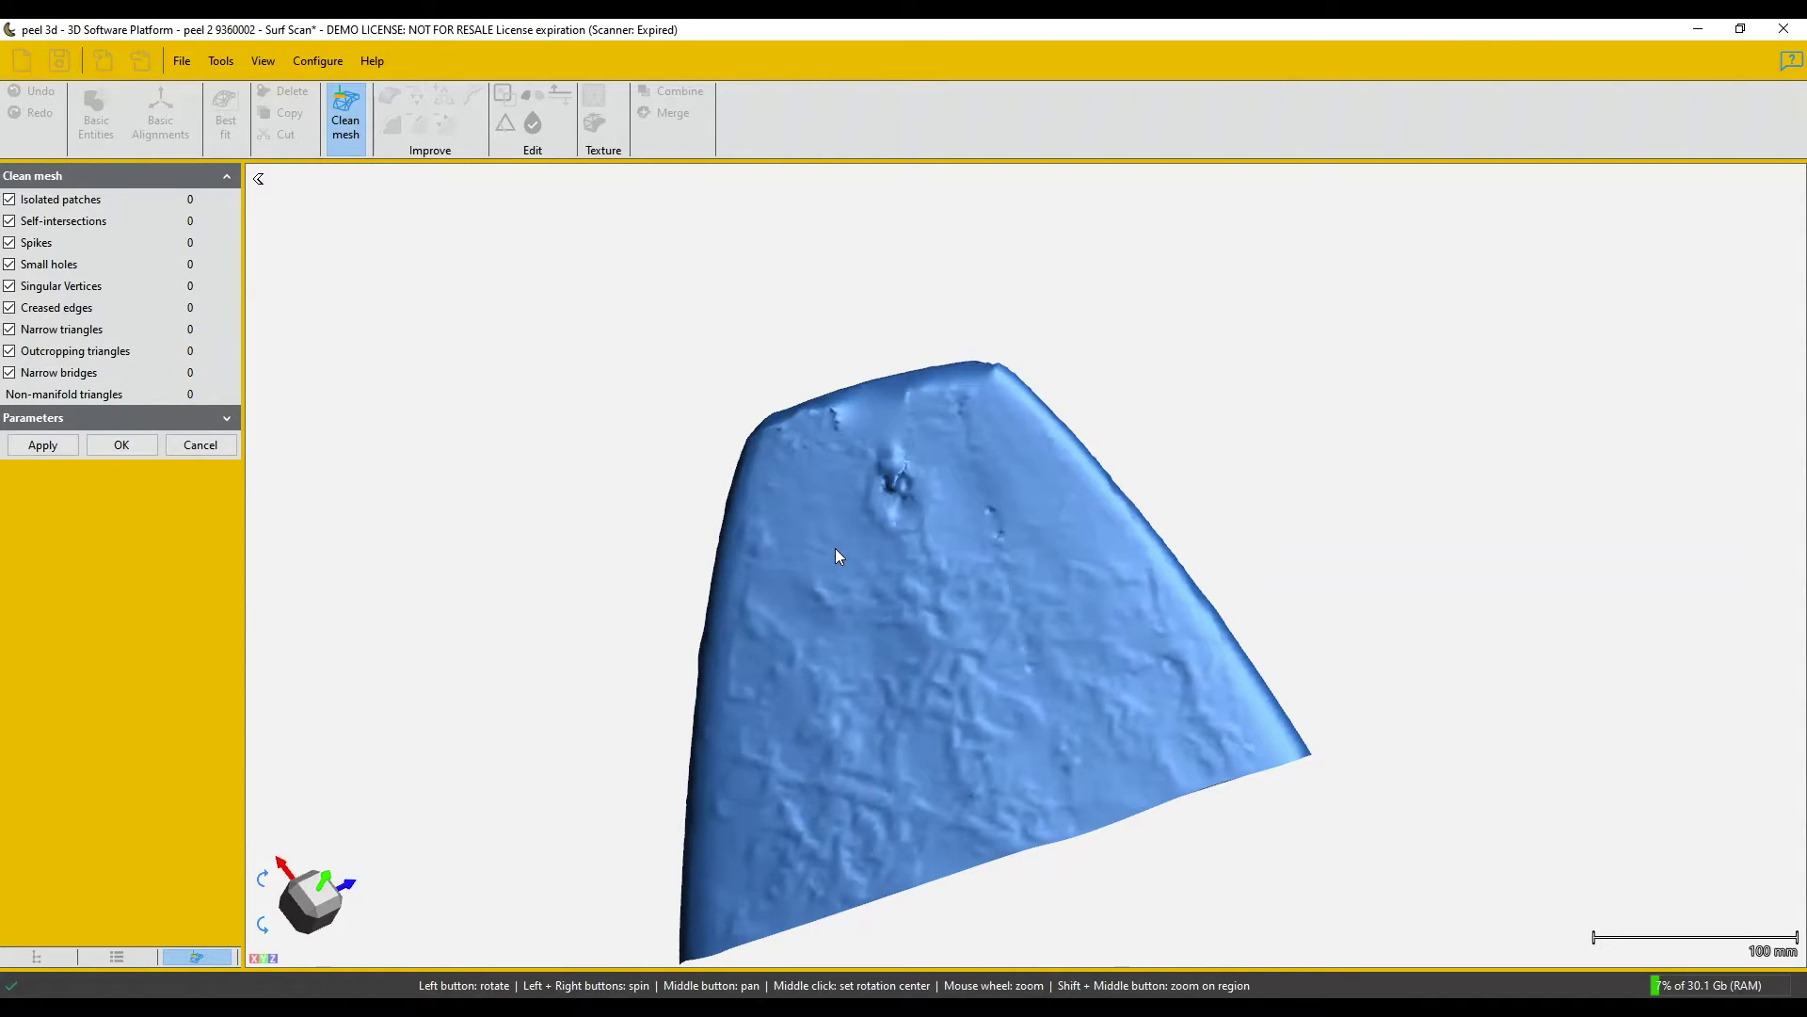
- Keep the cleanup fixes, then lasso the dent near the top and remove-and-fill it (57,387 triangles)
left_click(122, 444)
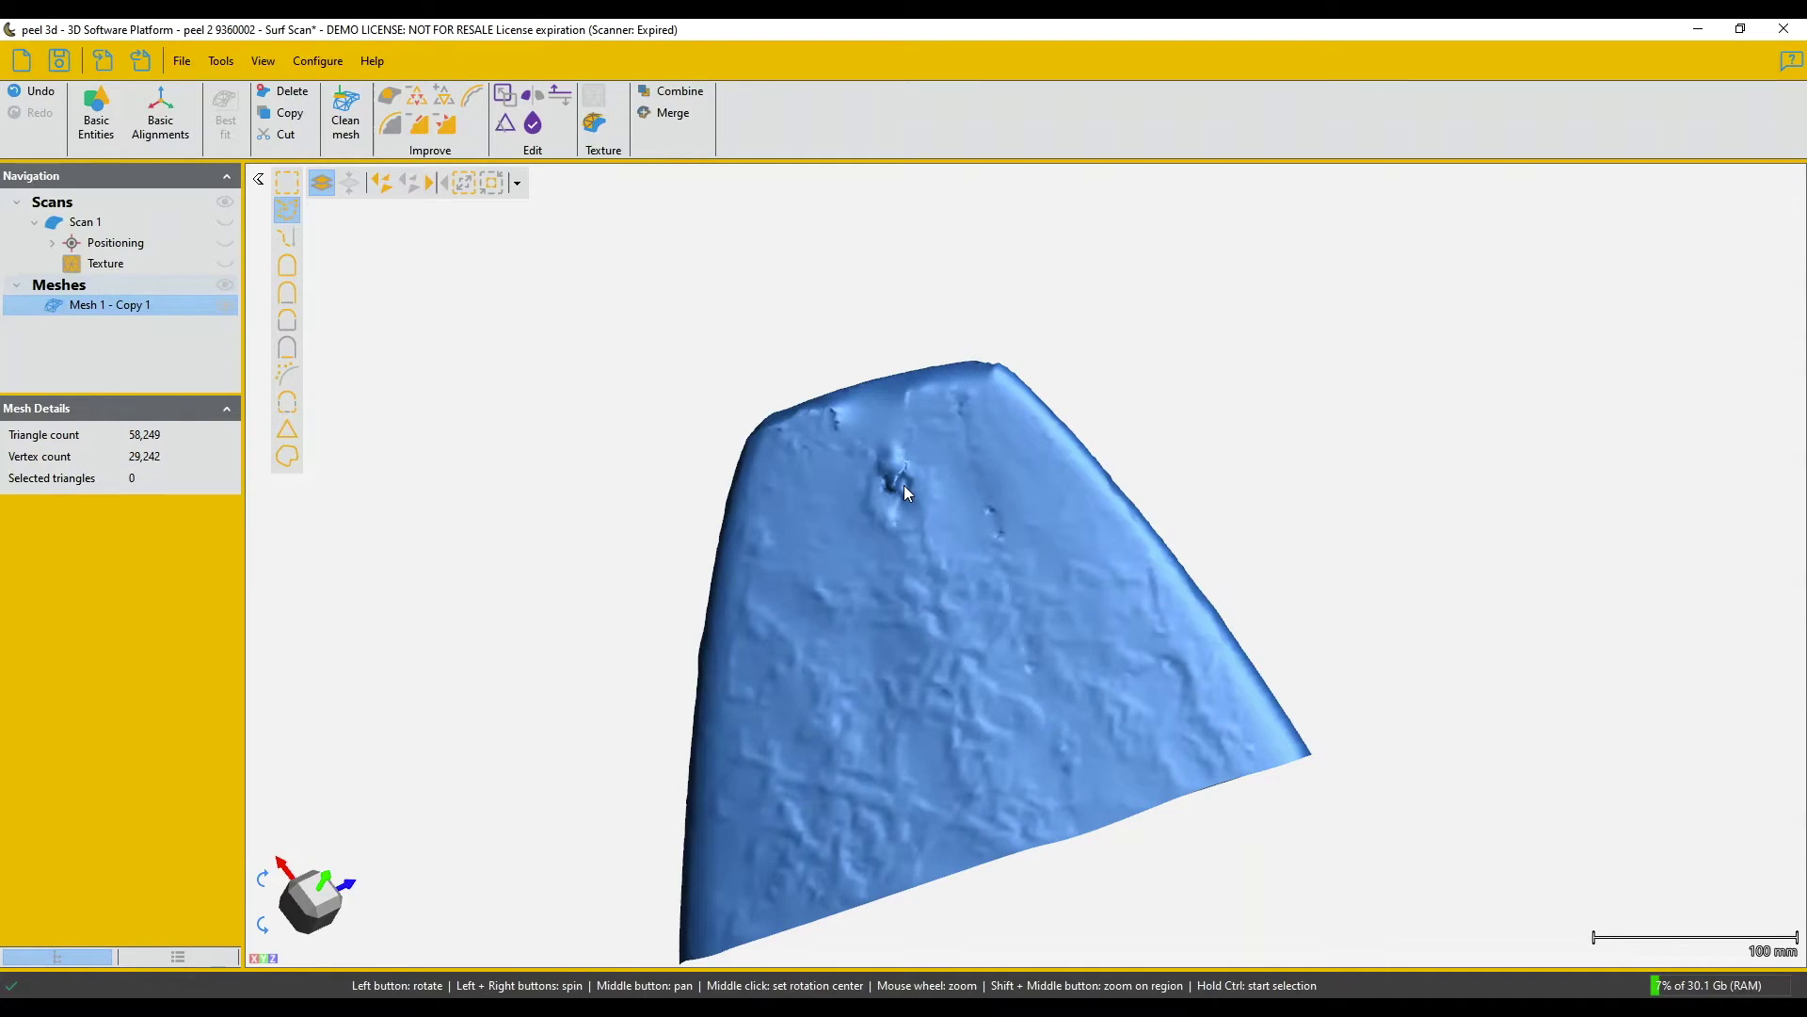
left_click(289, 211)
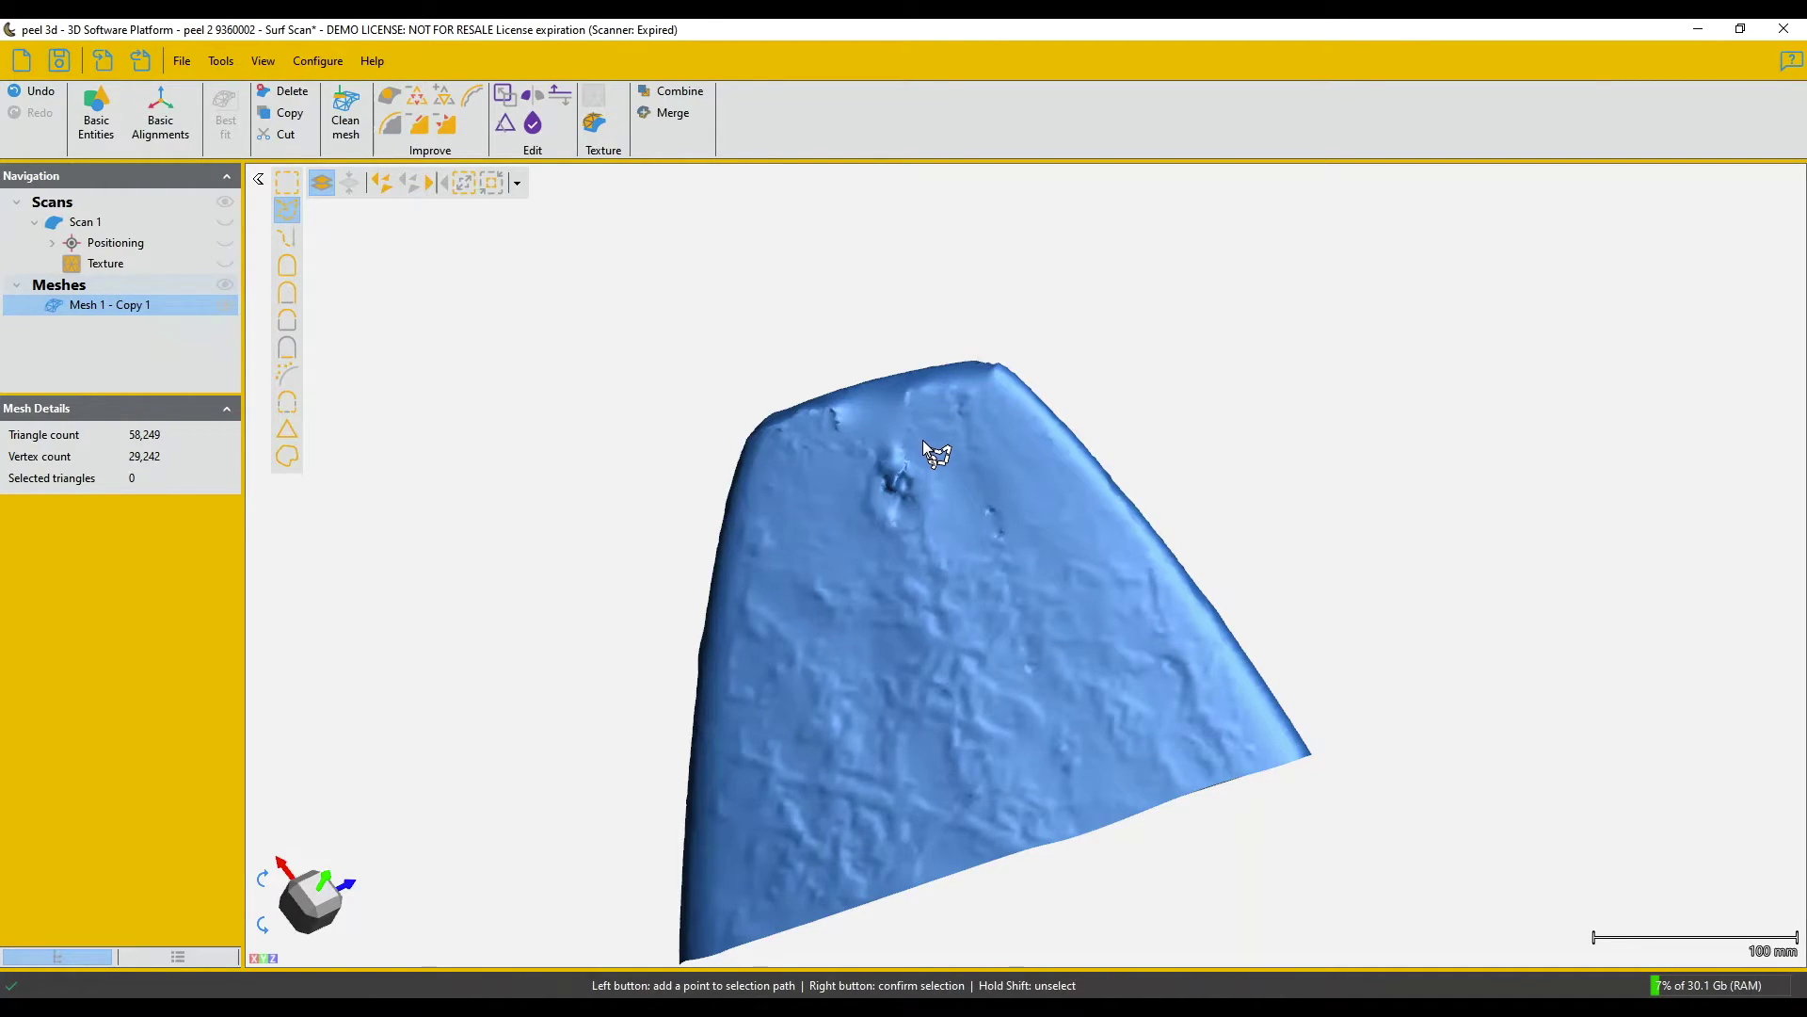
left_click(832, 467)
left_click(874, 537)
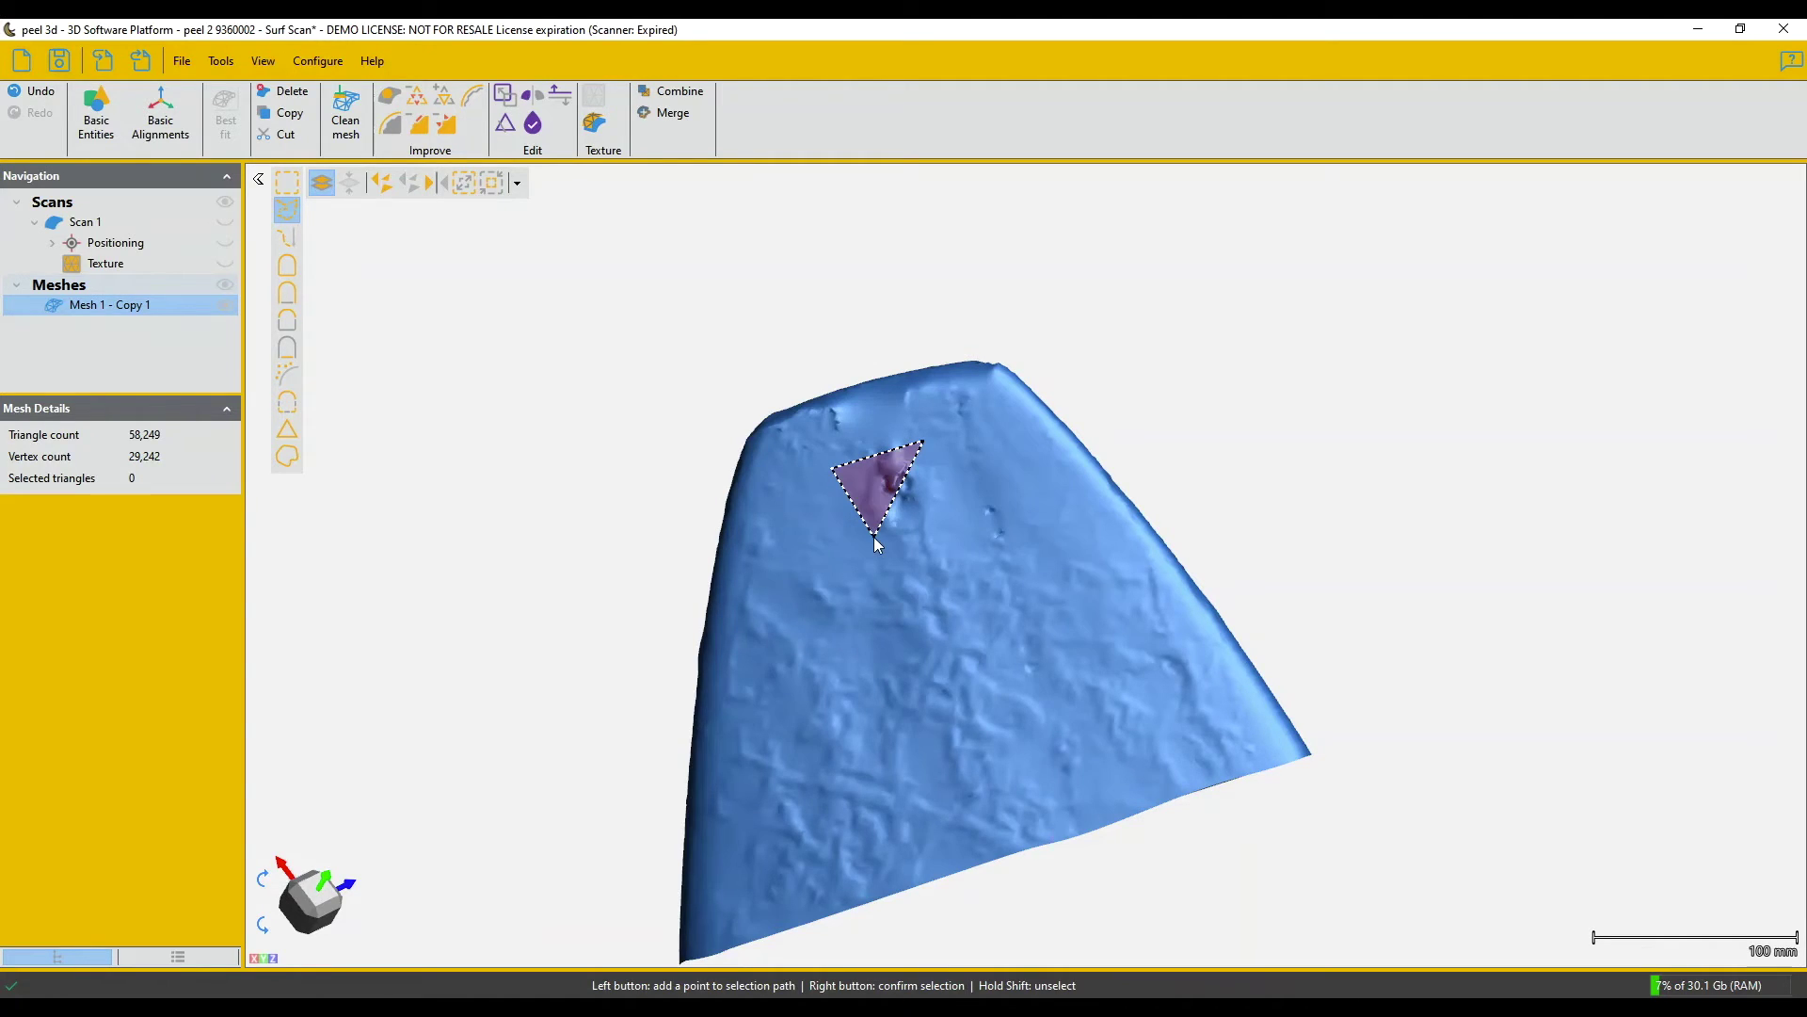
left_click(945, 540)
right_click(946, 540)
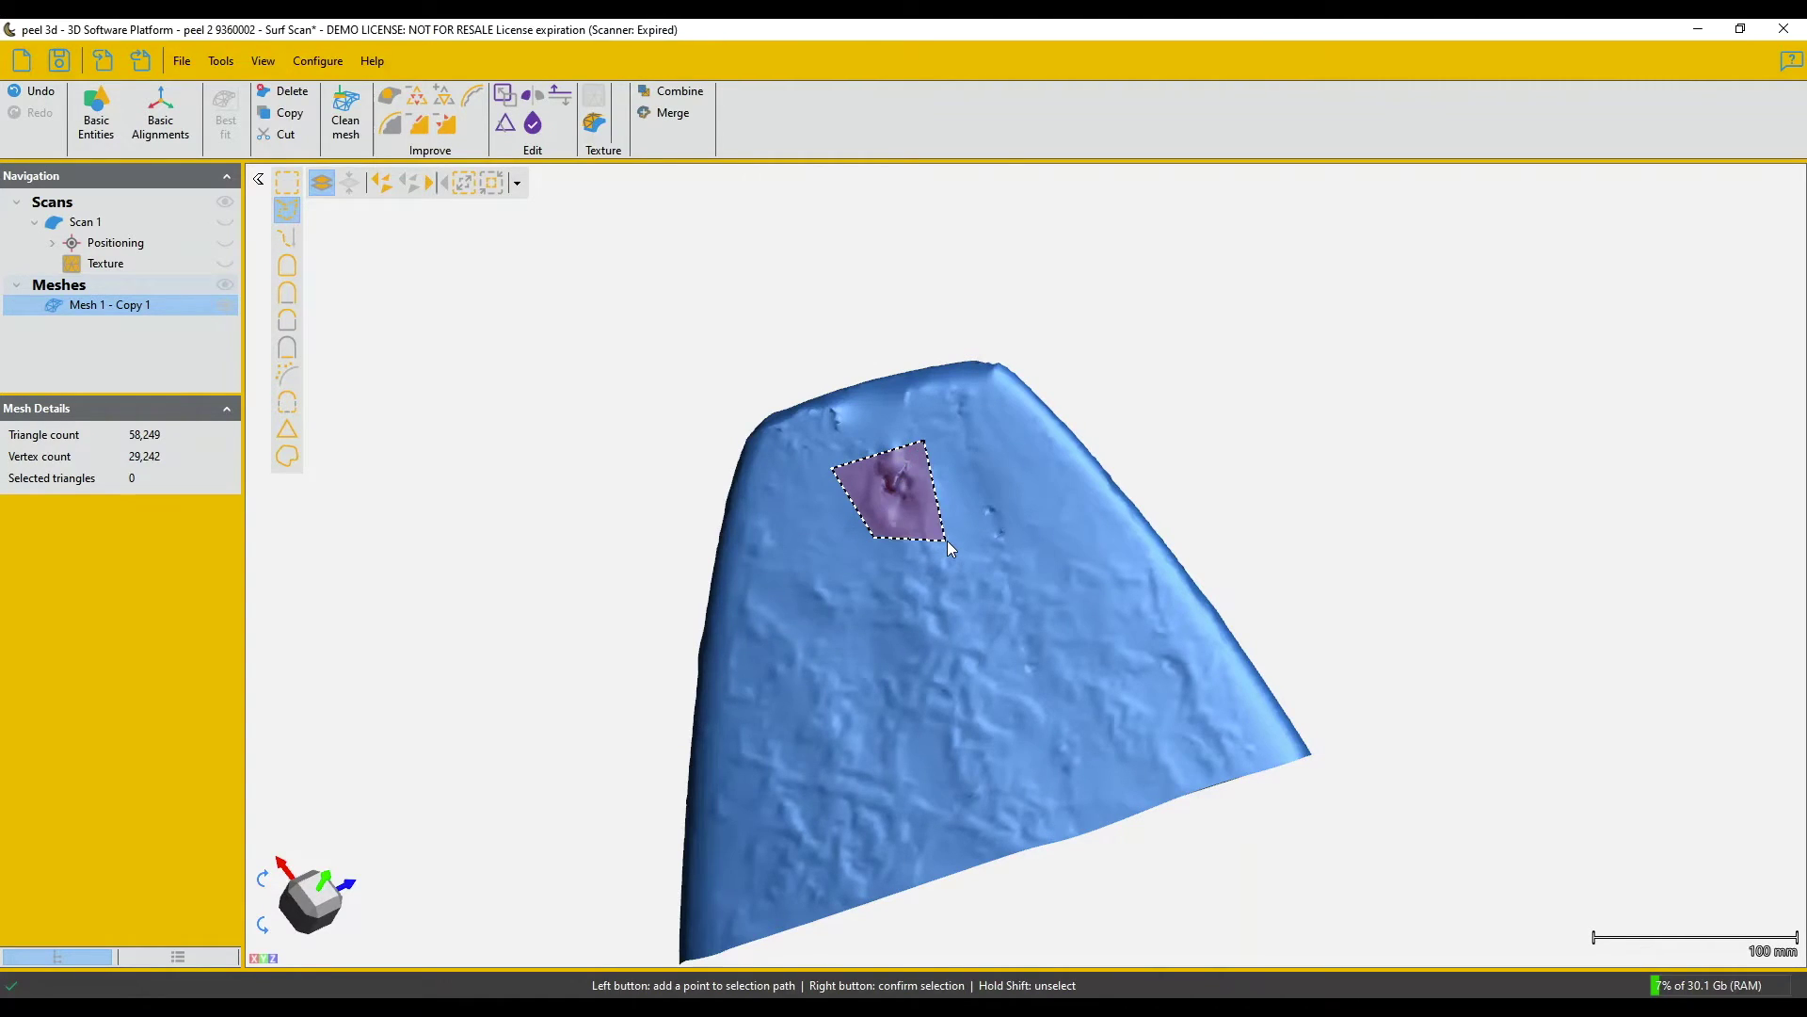
left_click(426, 122)
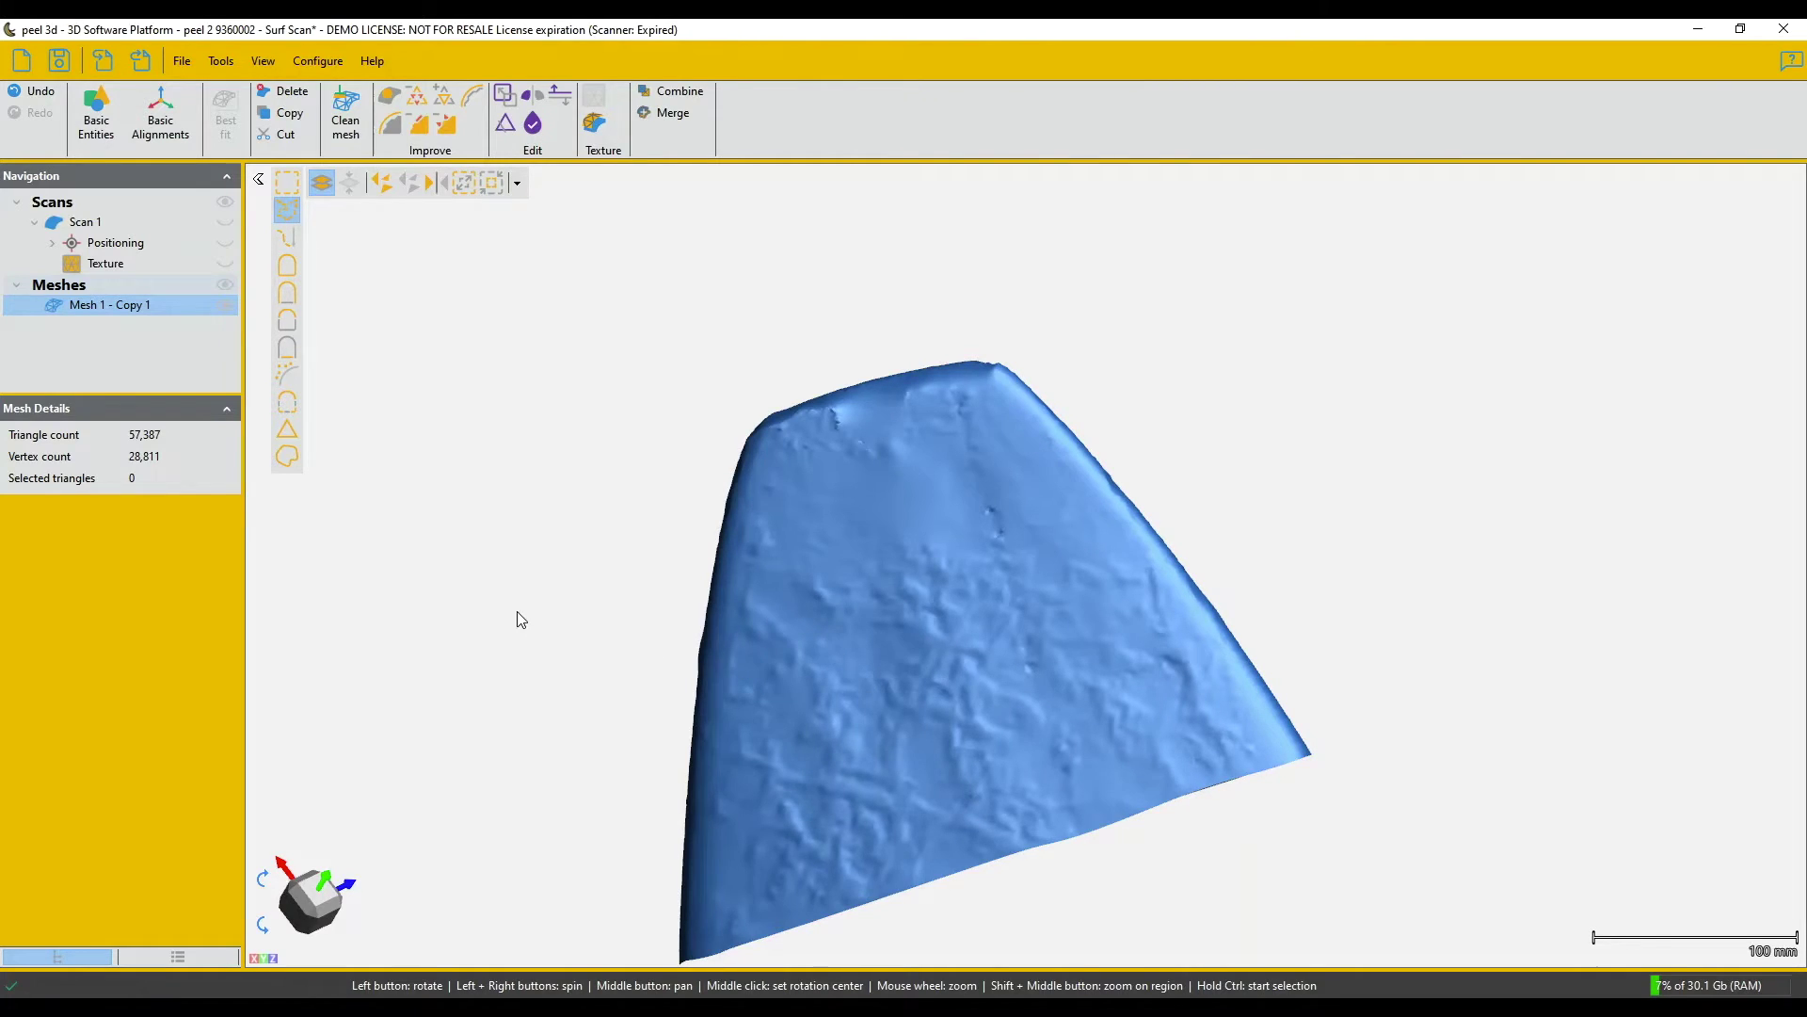
left_click_drag(518, 614, 528, 472)
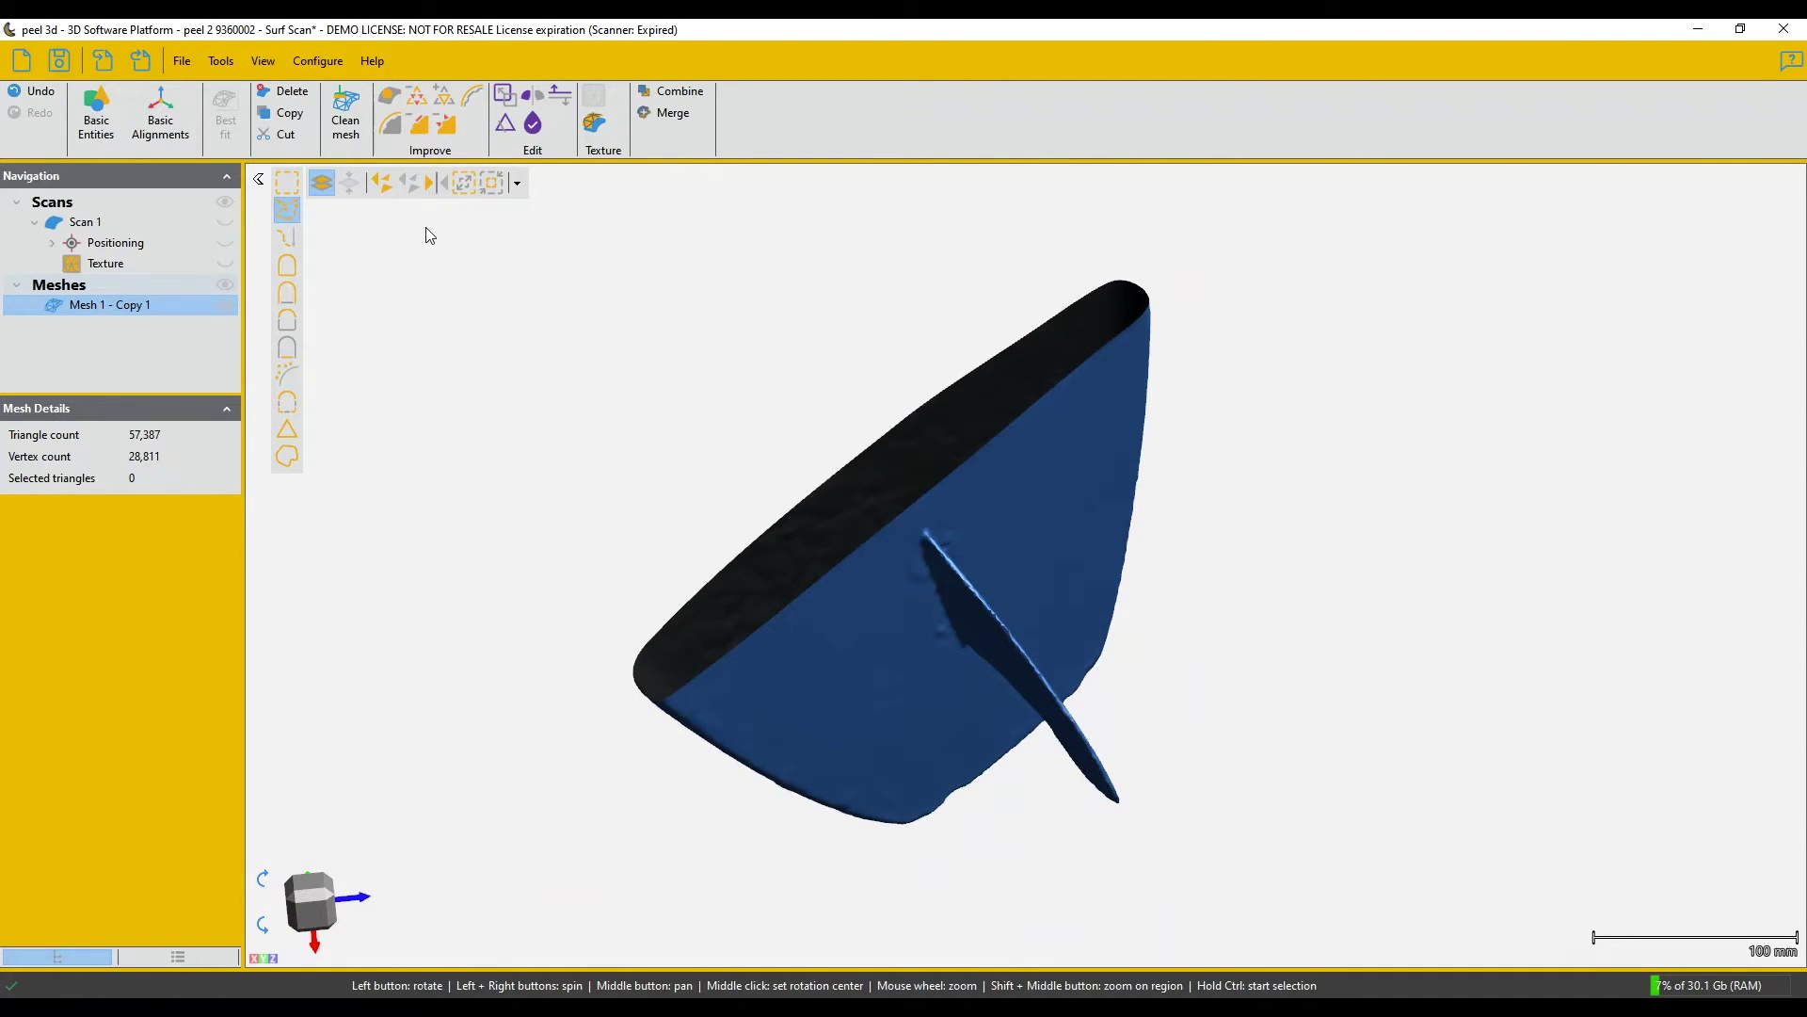
left_click(533, 130)
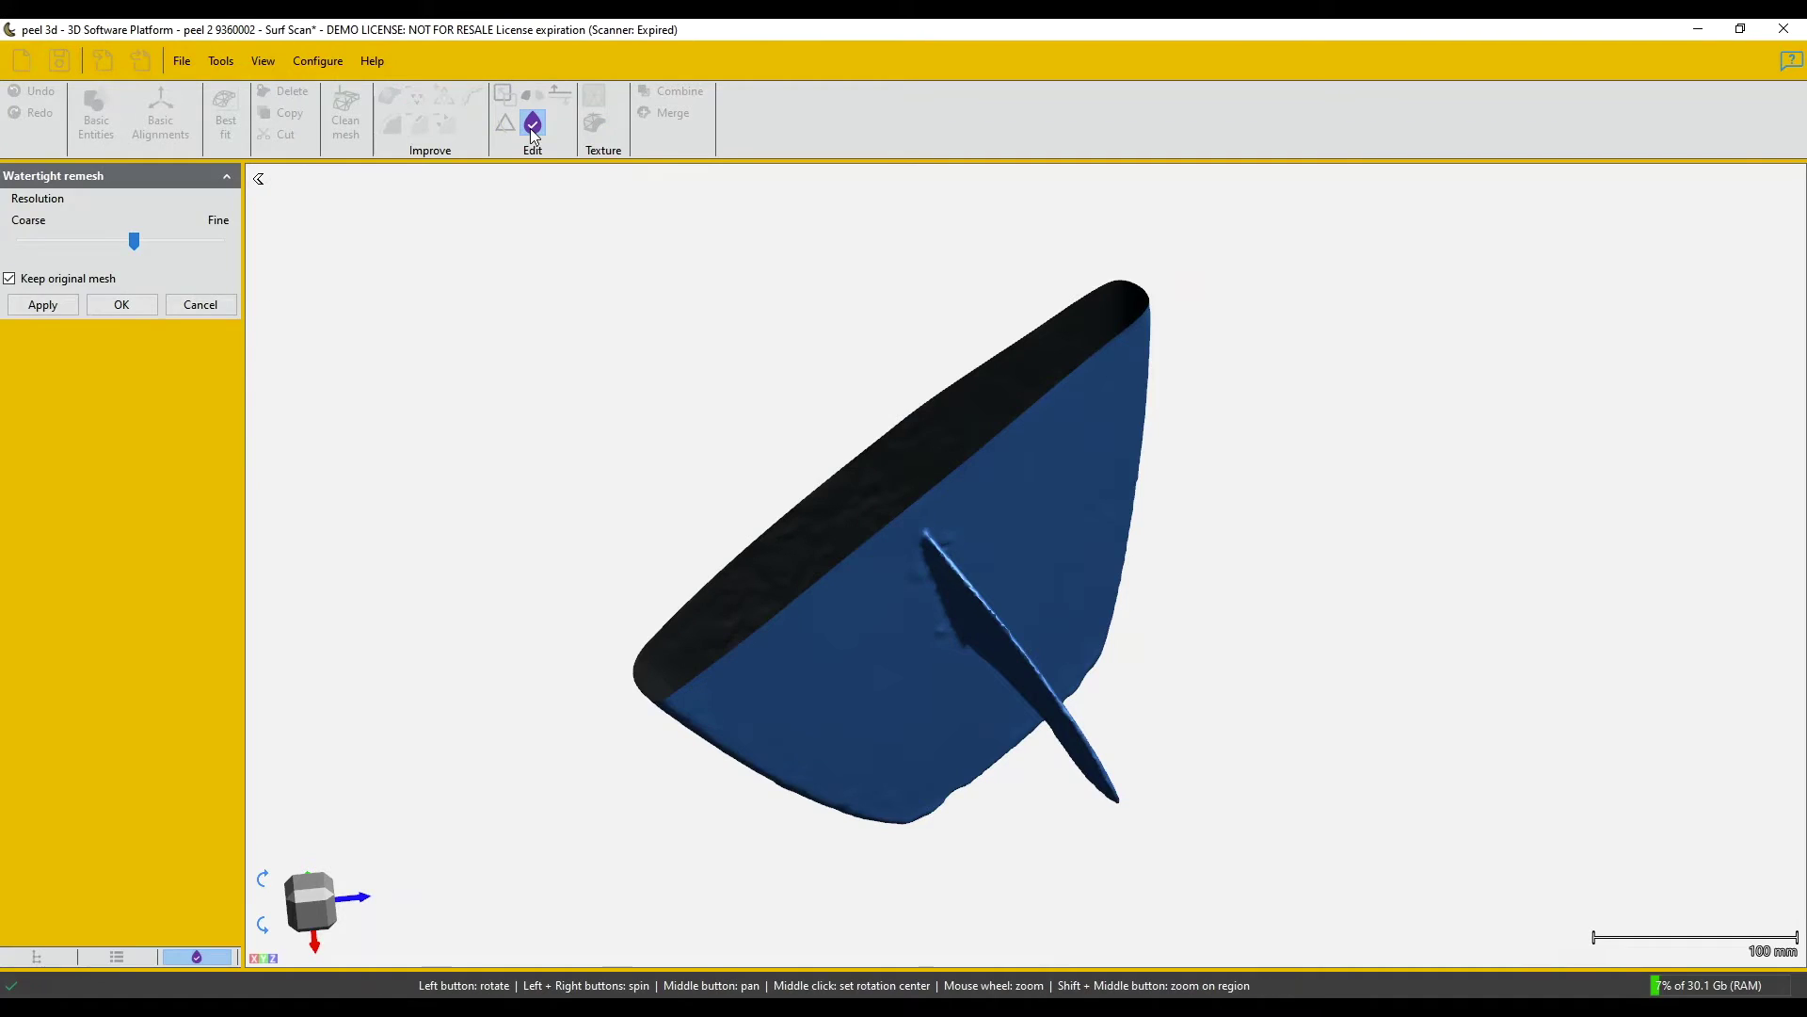
left_click(135, 242)
left_click(58, 307)
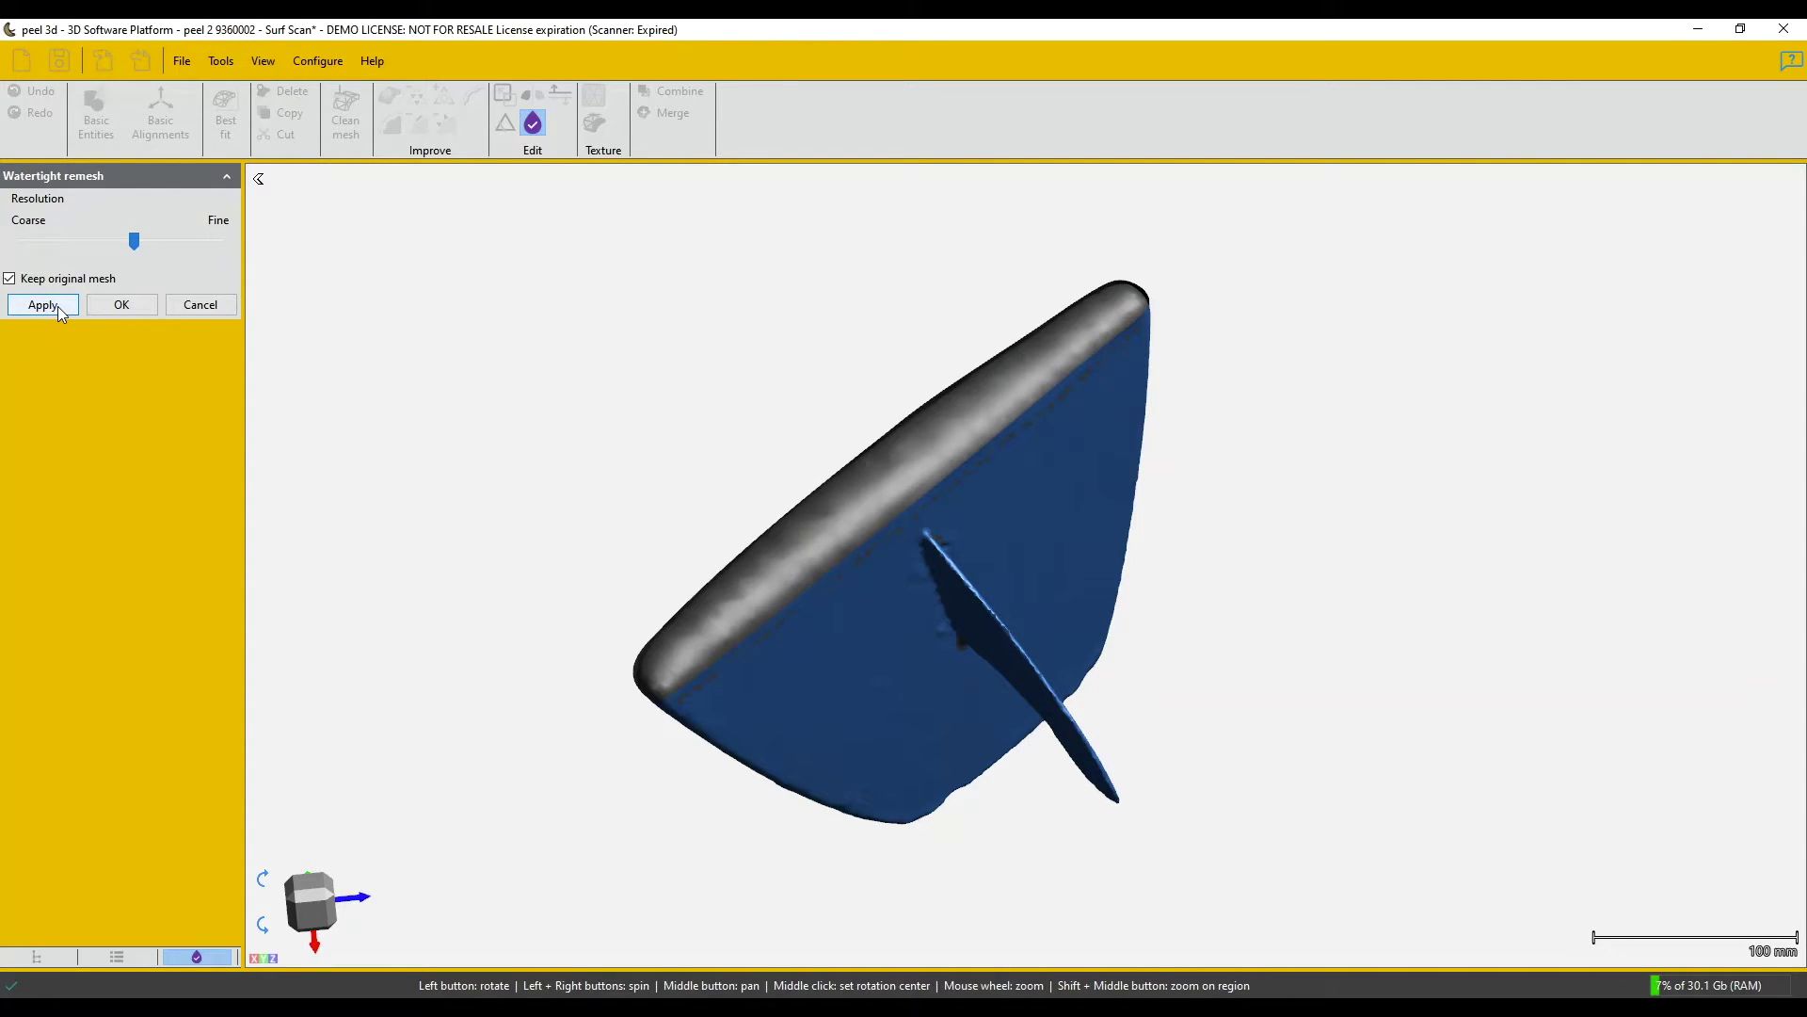
mouse_move(981, 475)
left_mouse_down()
mouse_move(1073, 496)
mouse_move(1049, 452)
mouse_move(1097, 500)
mouse_move(1056, 457)
mouse_move(1070, 476)
left_mouse_up()
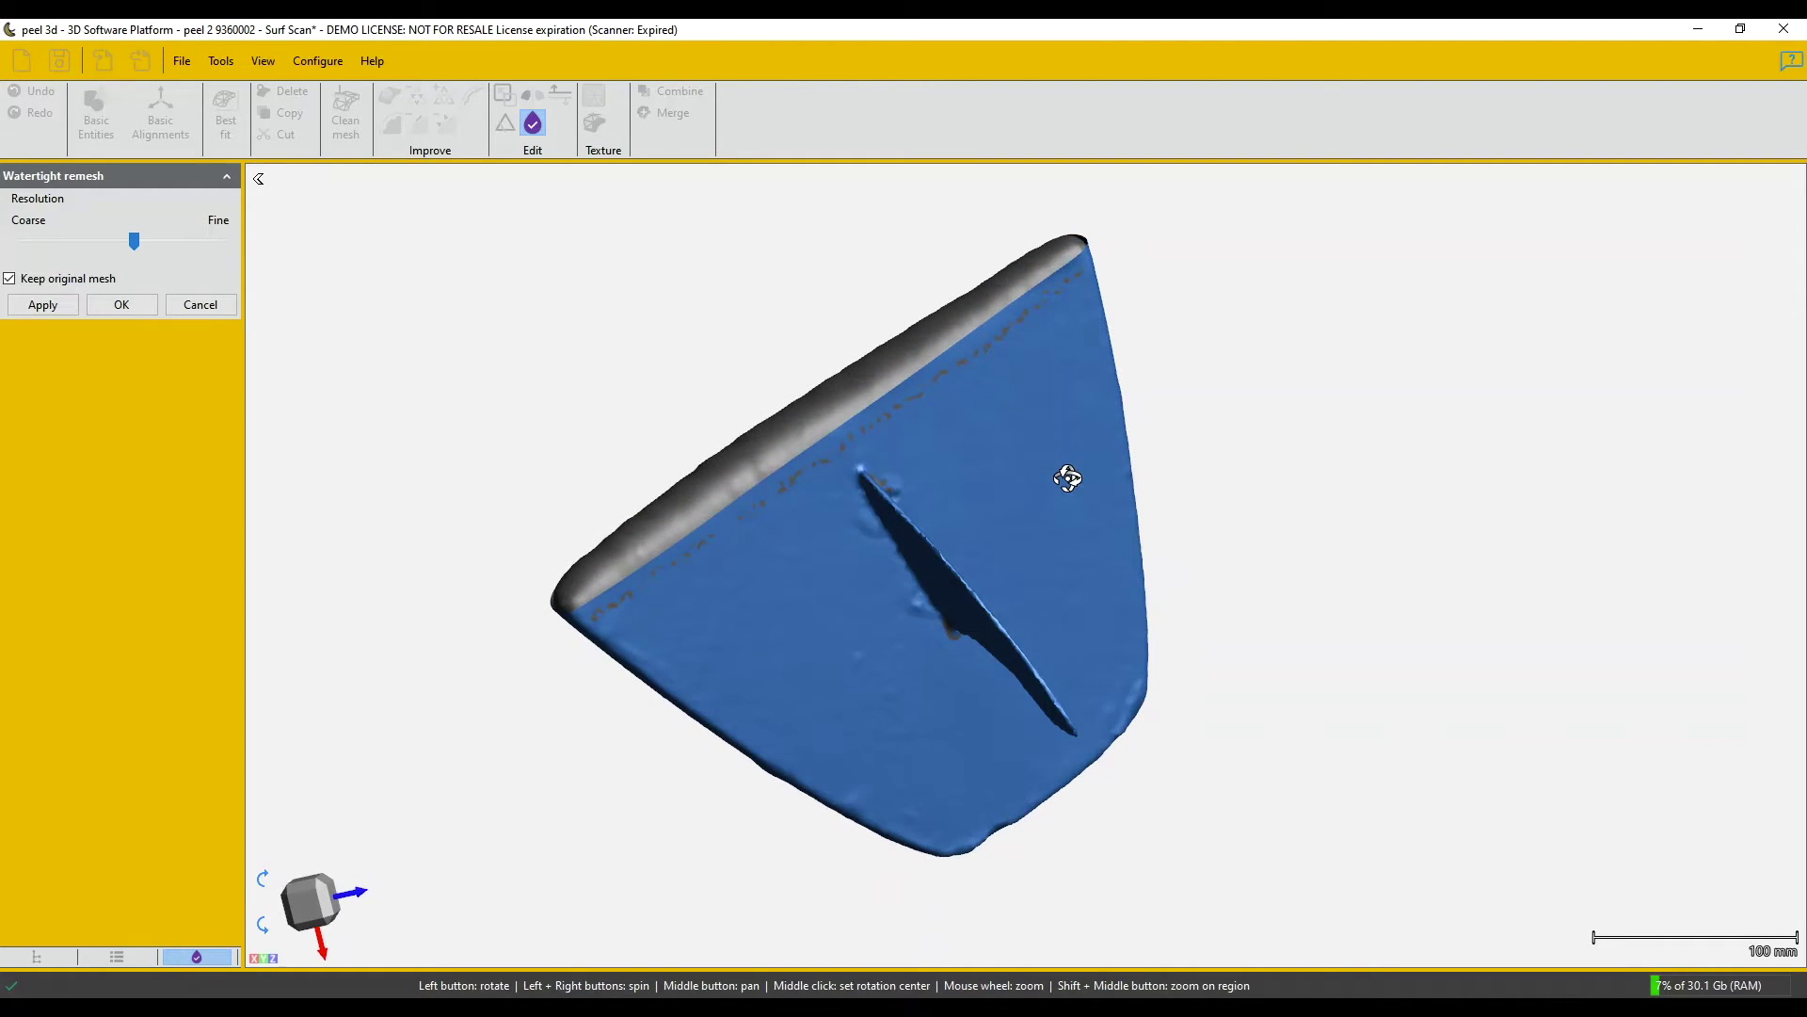
left_click(200, 305)
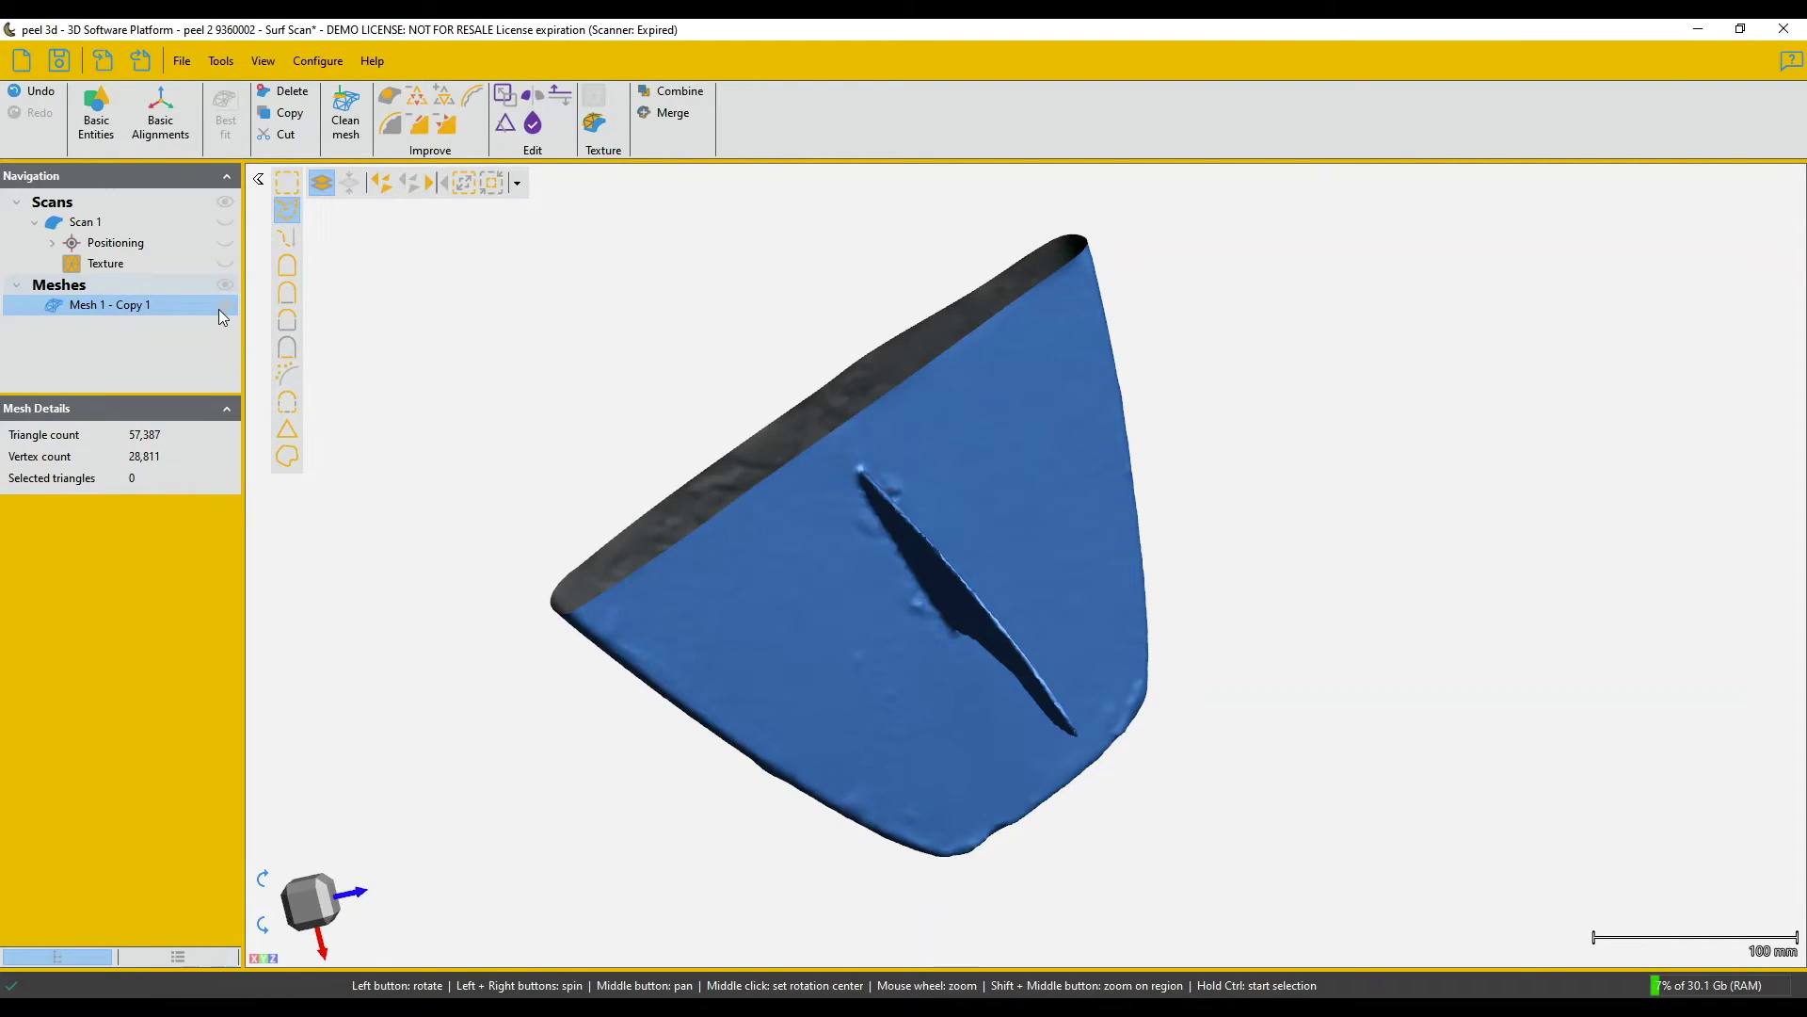
left_click_drag(725, 567, 736, 581)
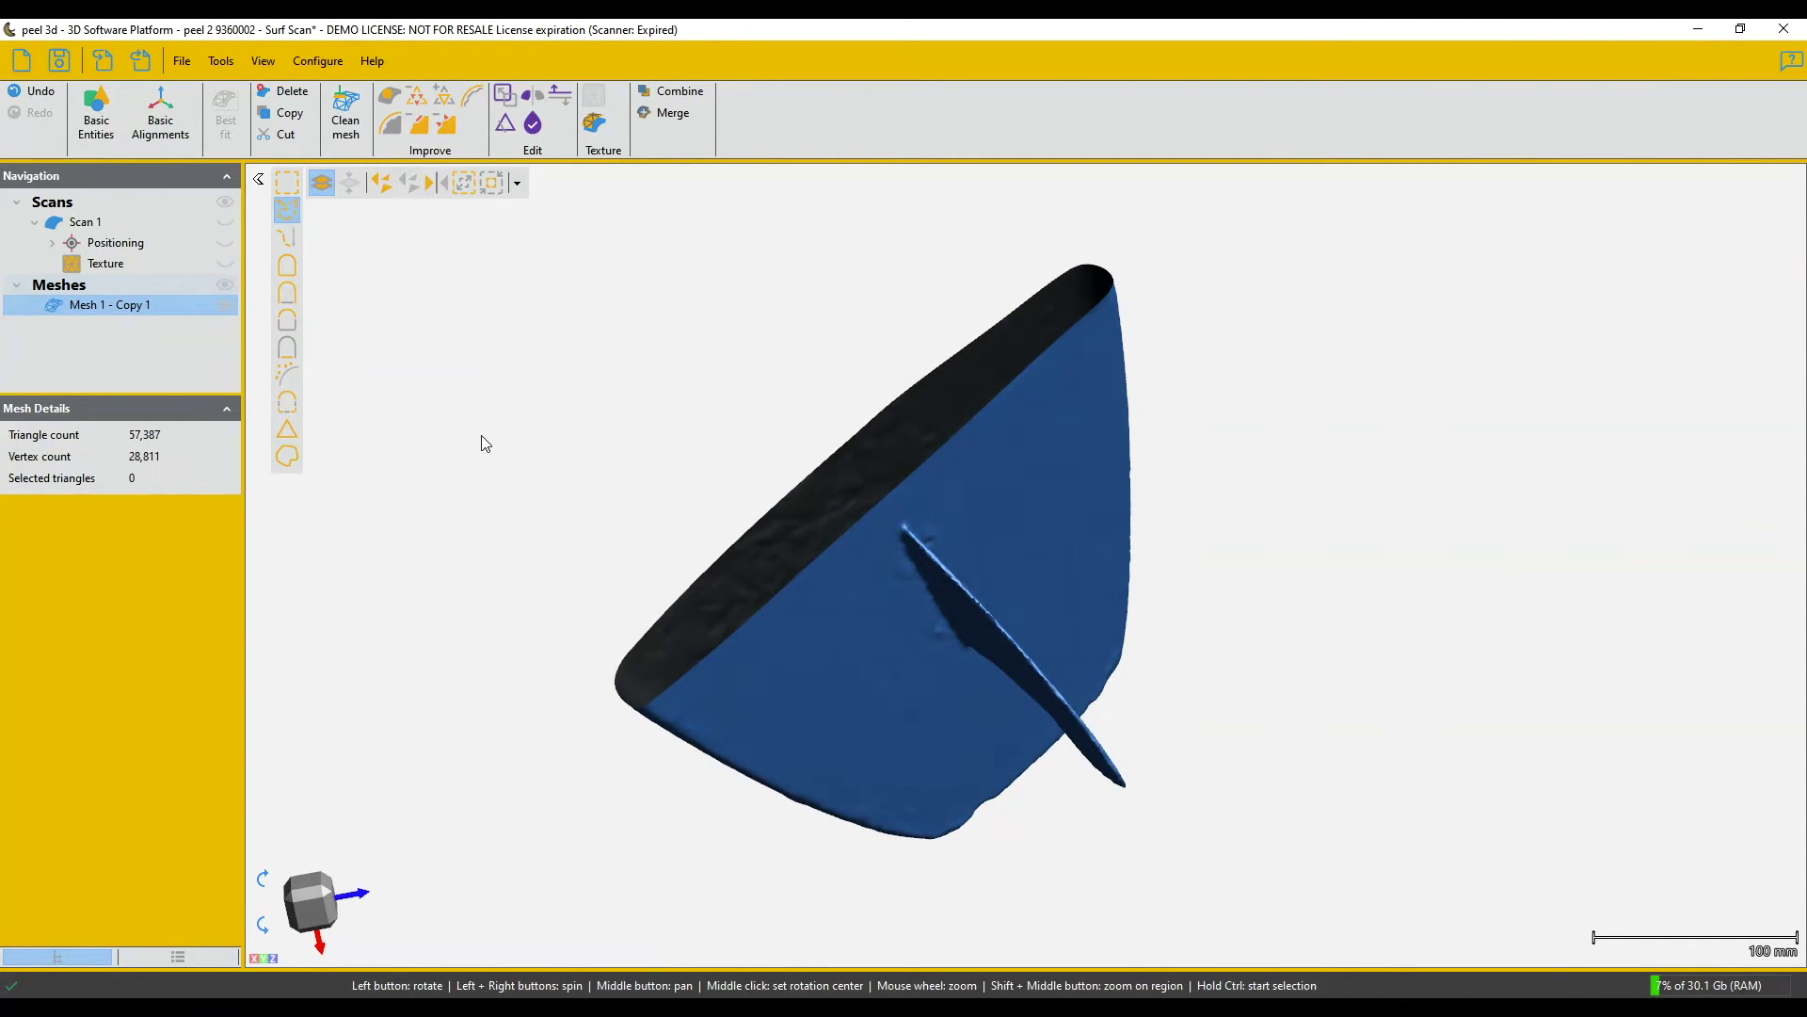
left_click(389, 100)
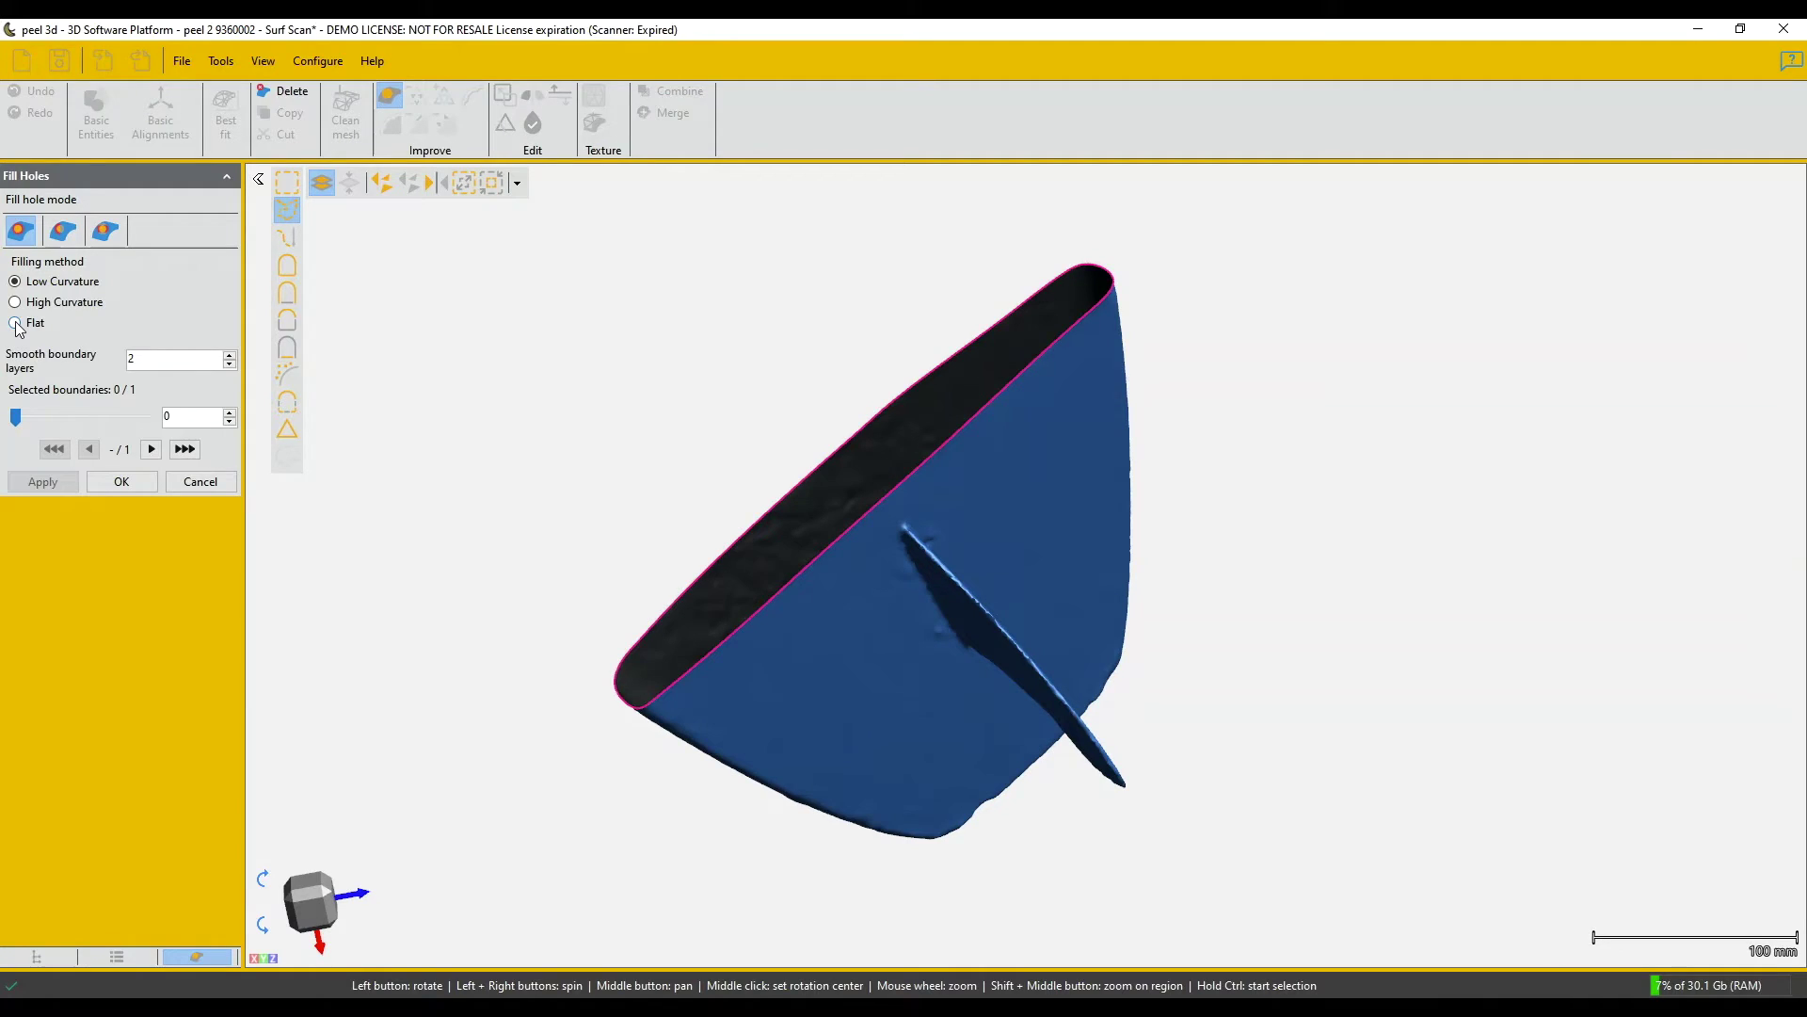
- Flat-fill the wide open rim at the tail's end, leaving 62,120 triangles and 31,062 vertices
left_click(888, 495)
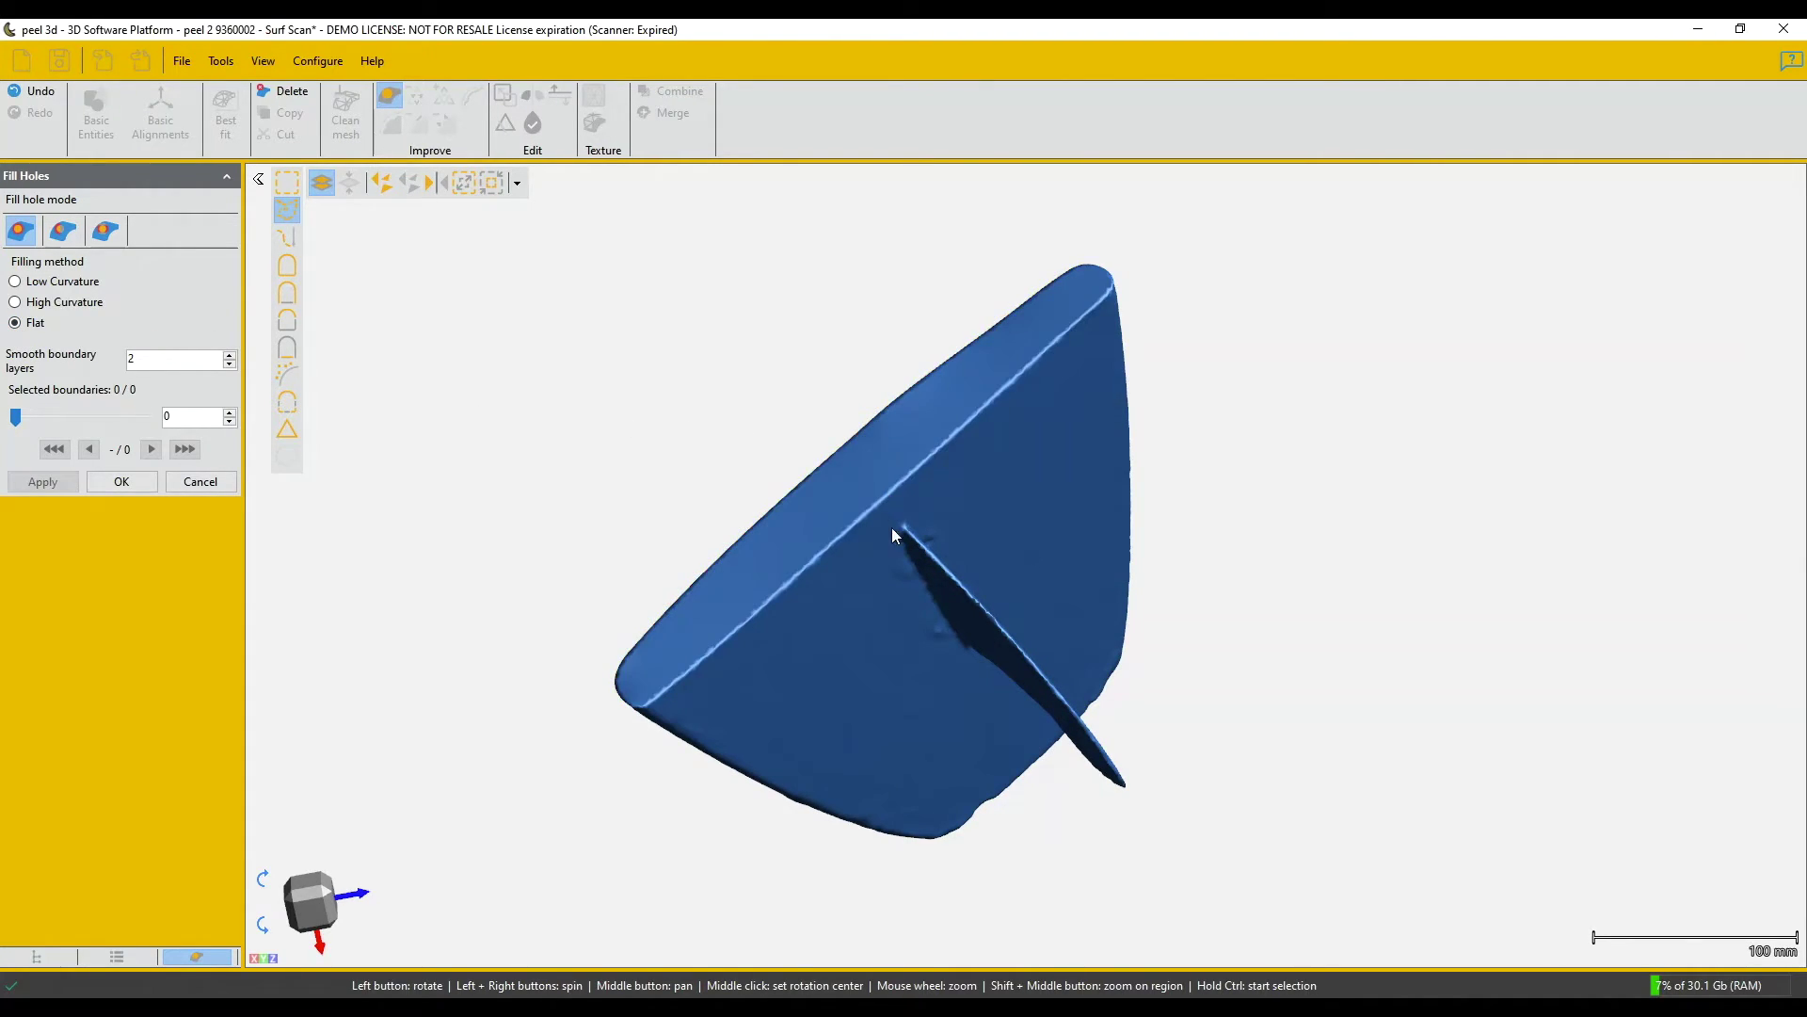
mouse_move(883, 612)
left_mouse_down()
mouse_move(831, 521)
mouse_move(872, 614)
left_mouse_up()
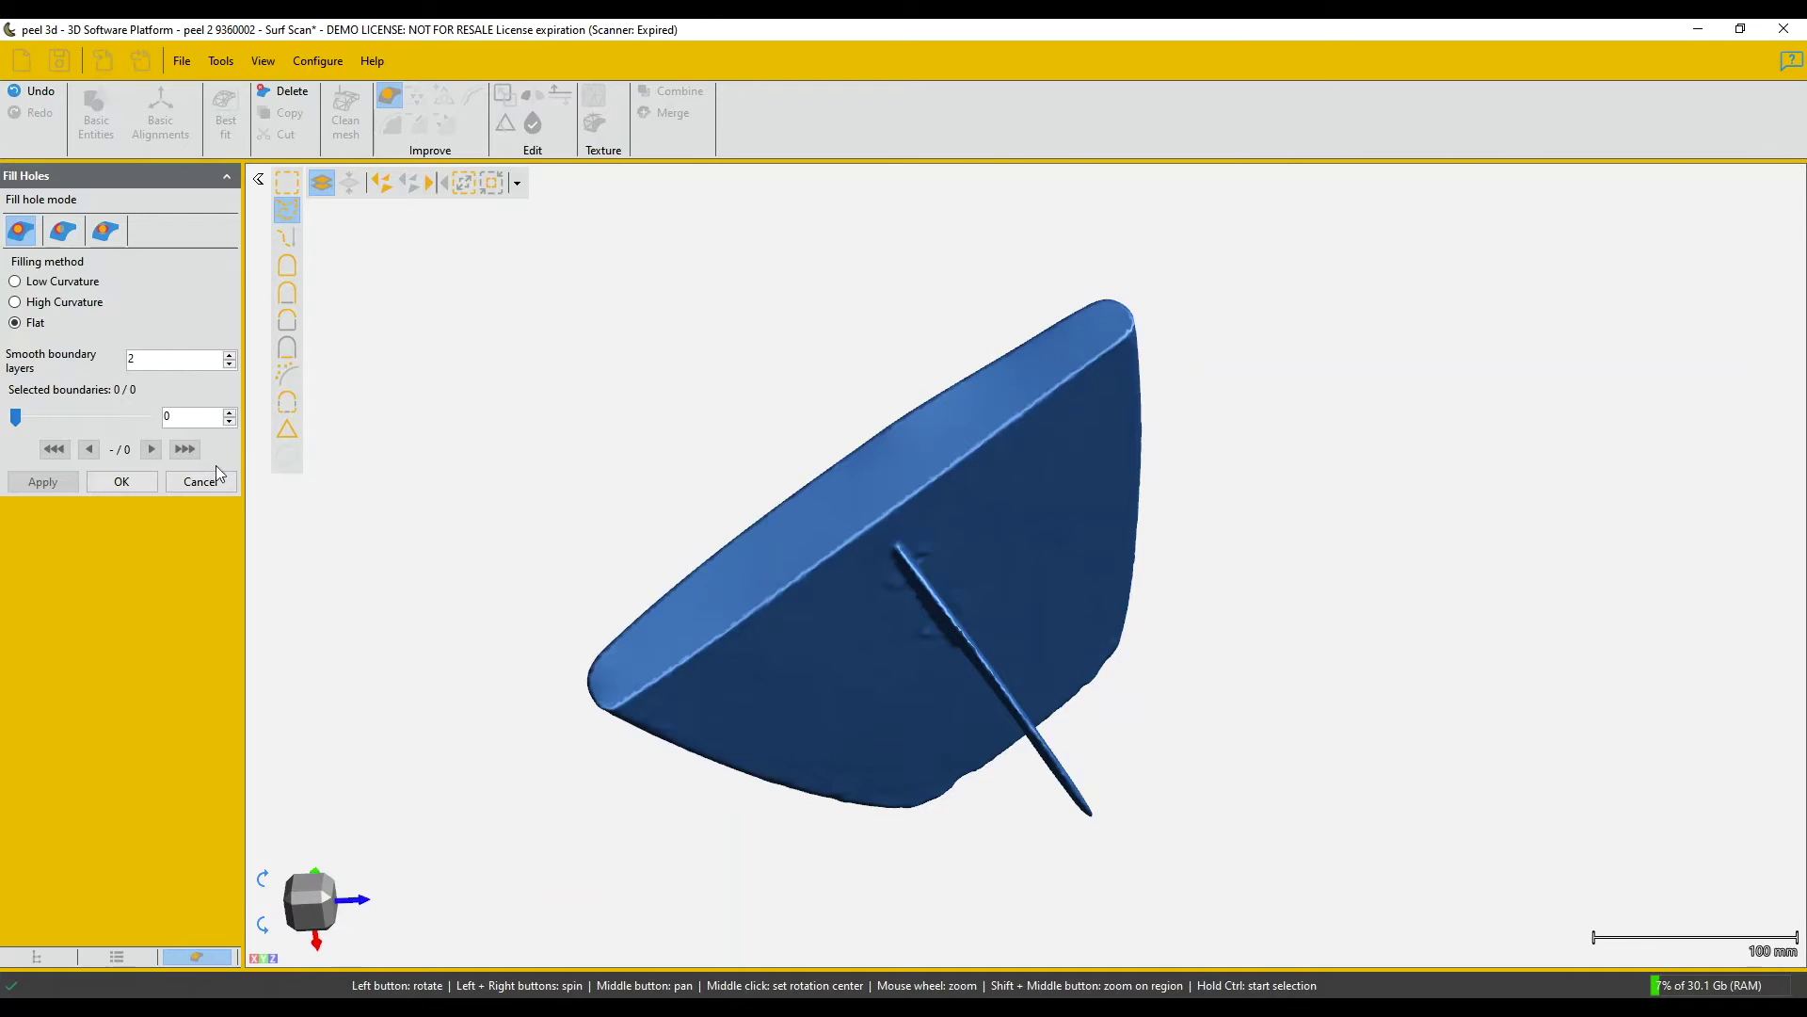
left_click(146, 483)
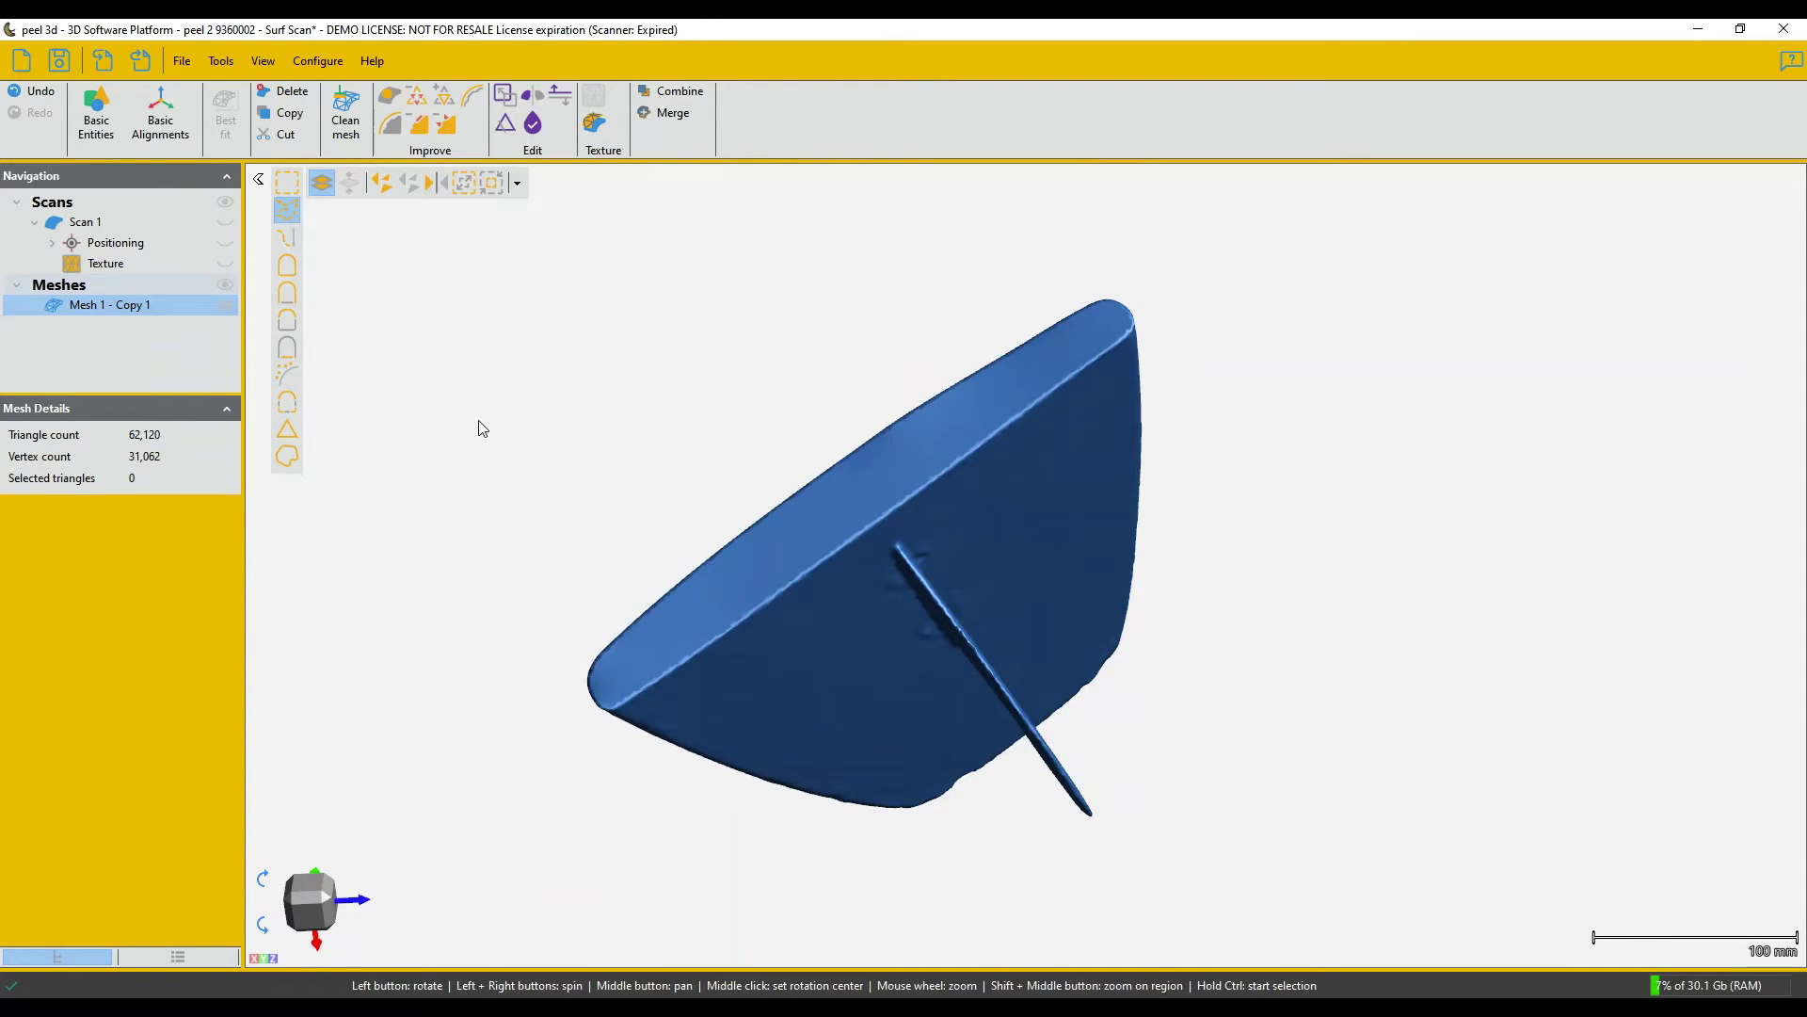
left_click(533, 133)
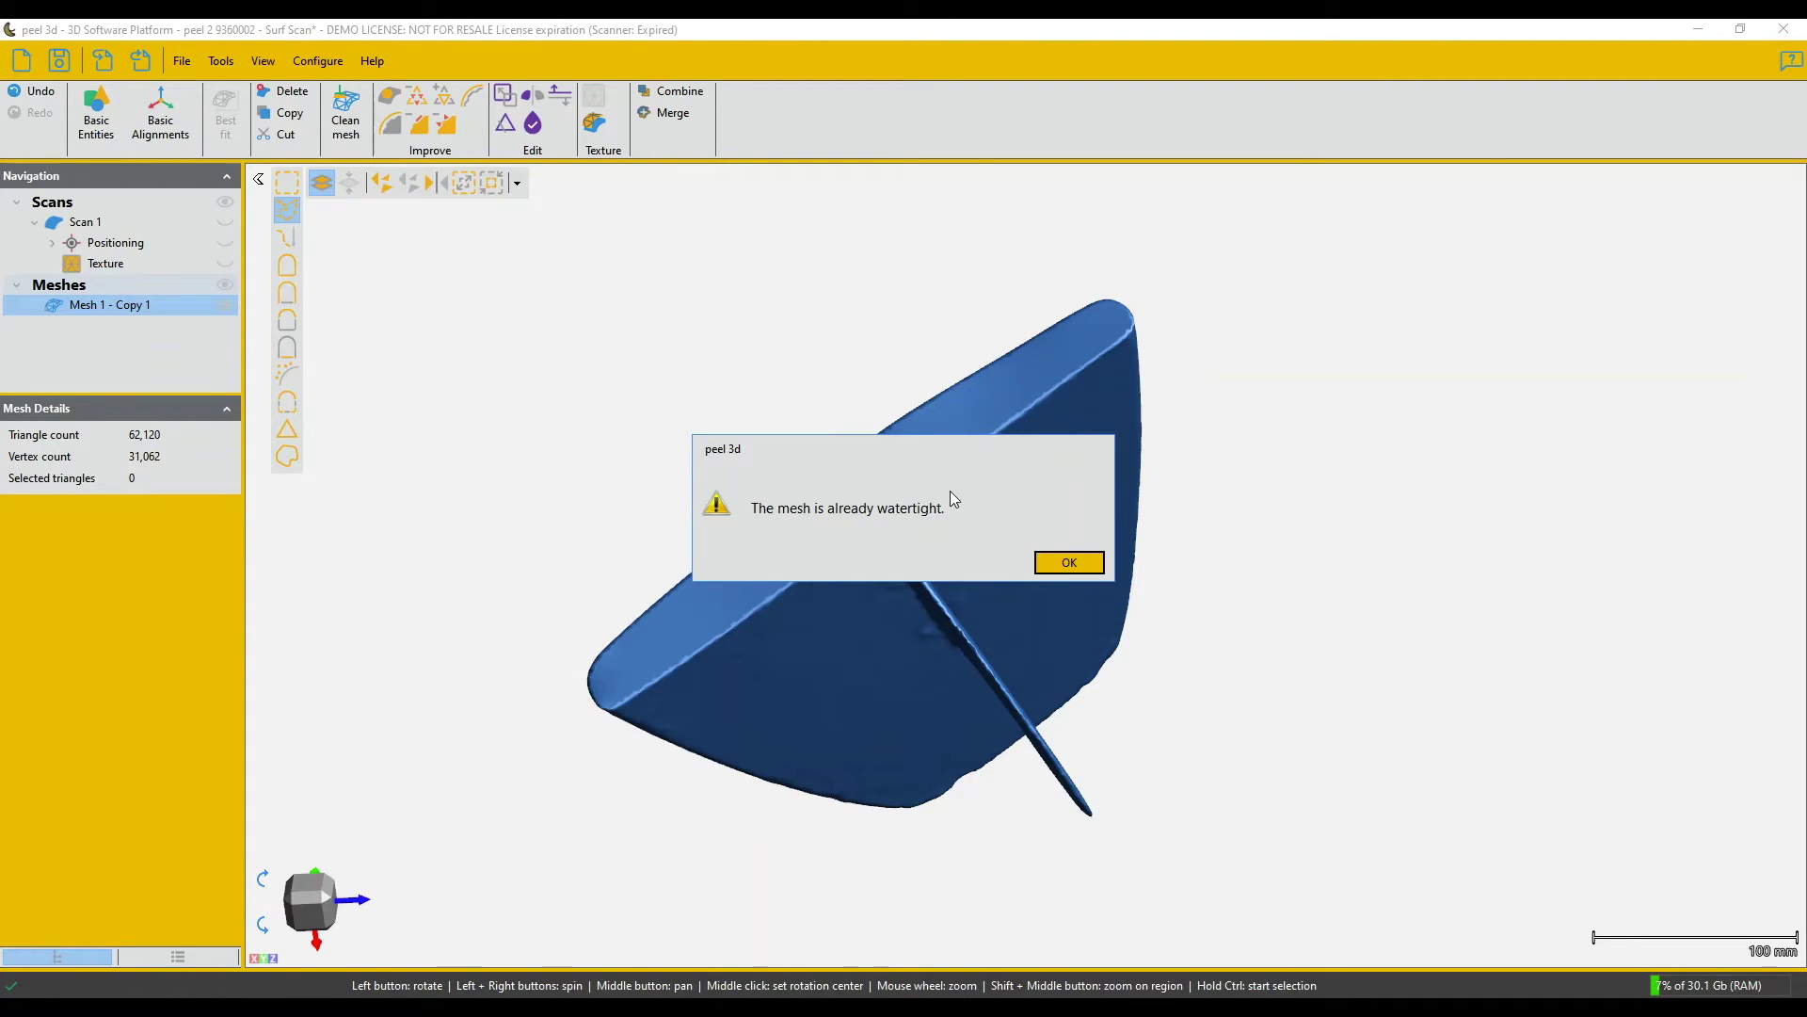
left_click(1068, 563)
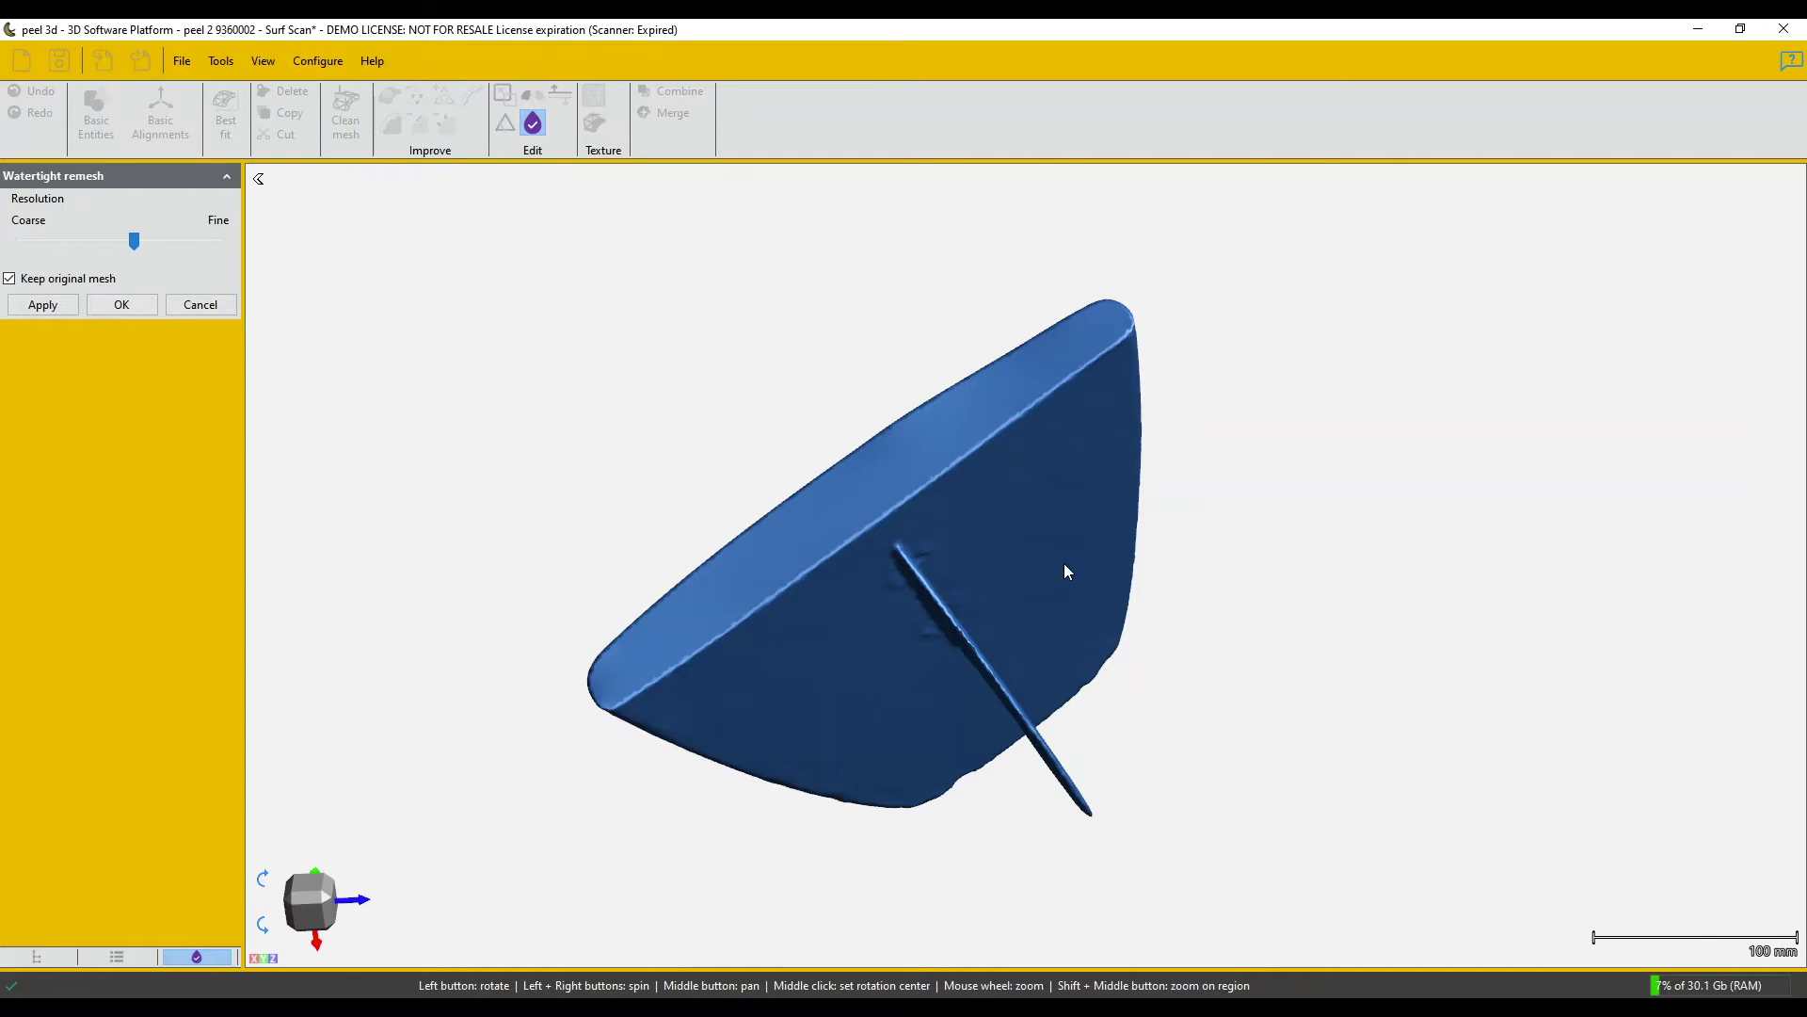
left_click(118, 302)
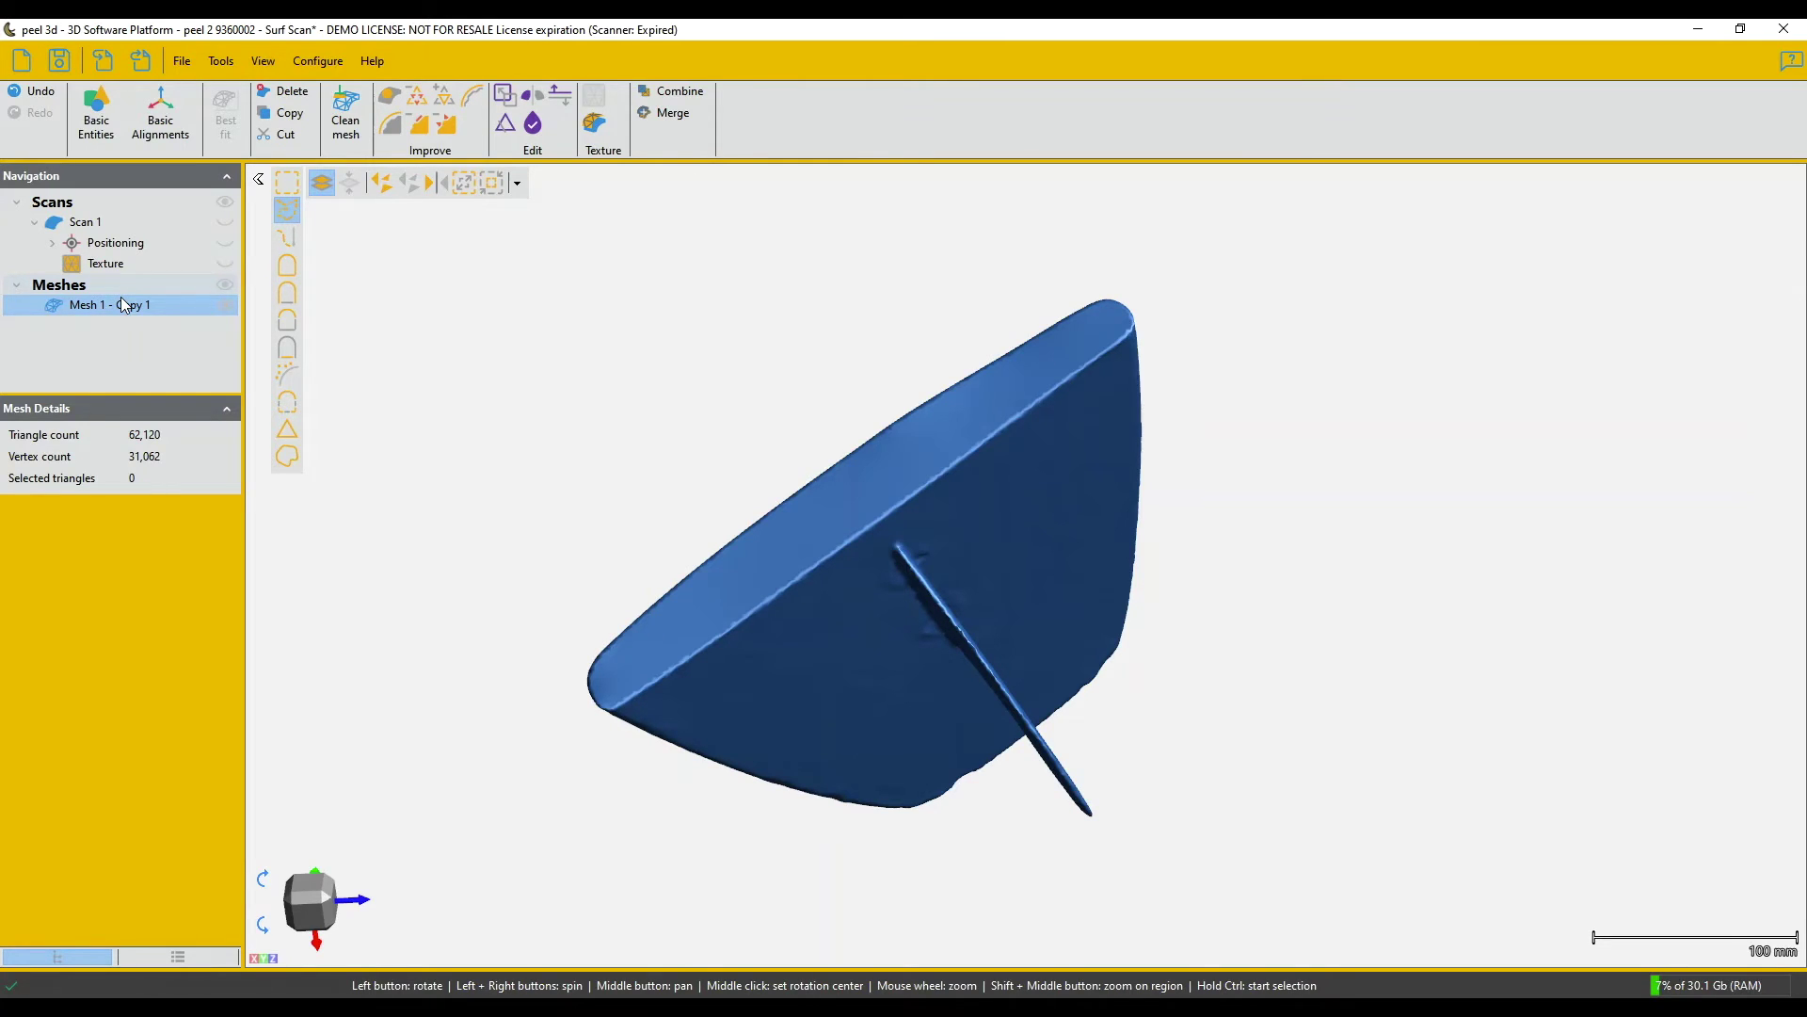
left_click(223, 62)
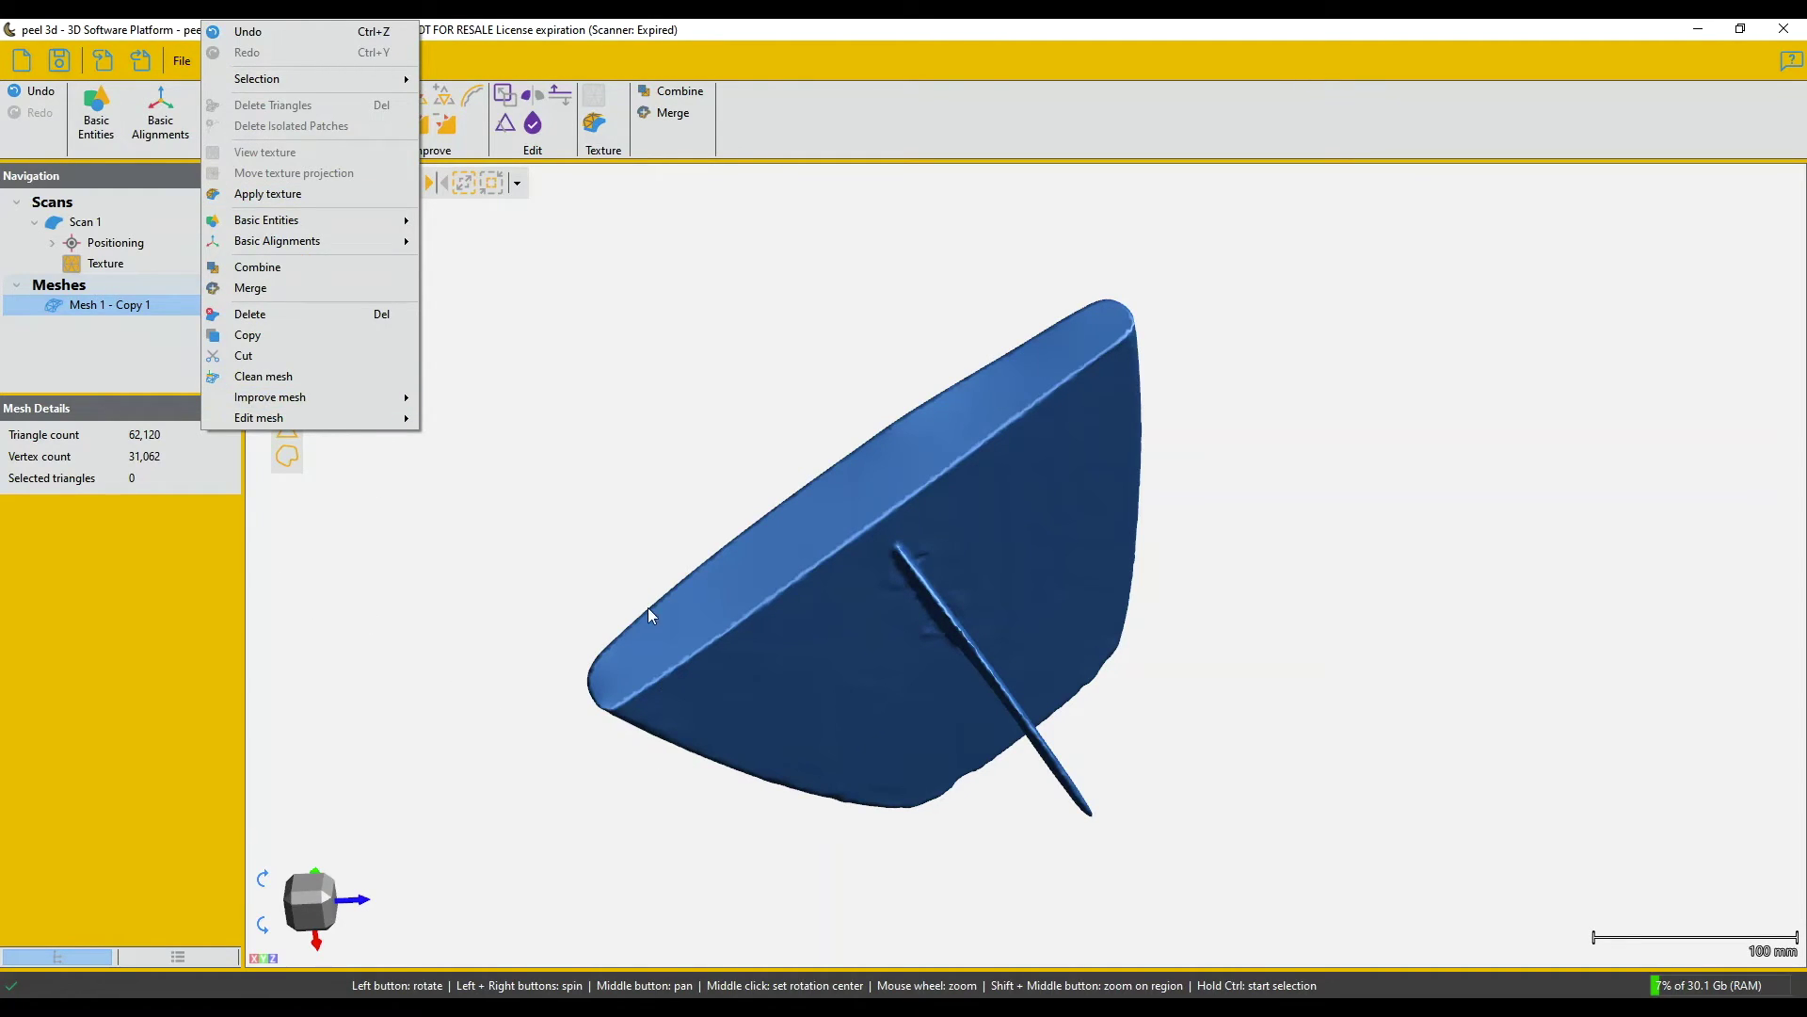
- Show Properties for Mesh 1 - Copy 1, confirming it watertight with 0 boundaries
right_click(121, 319)
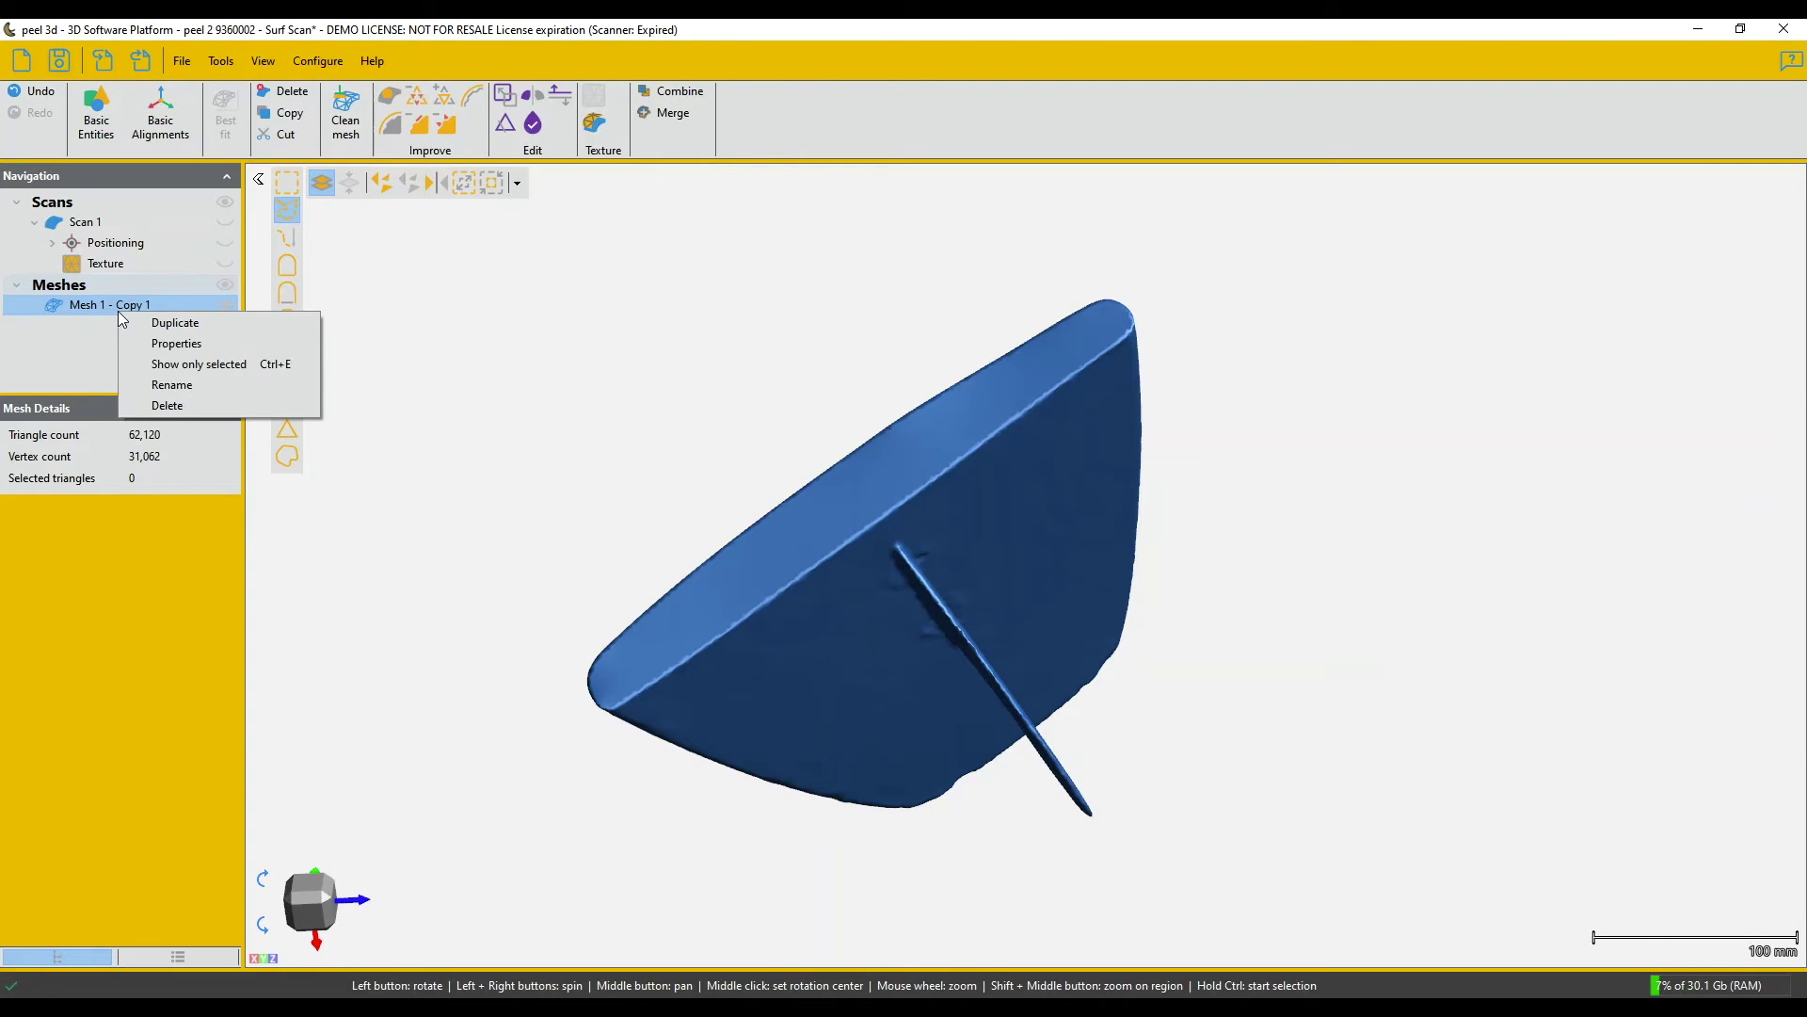
left_click(169, 345)
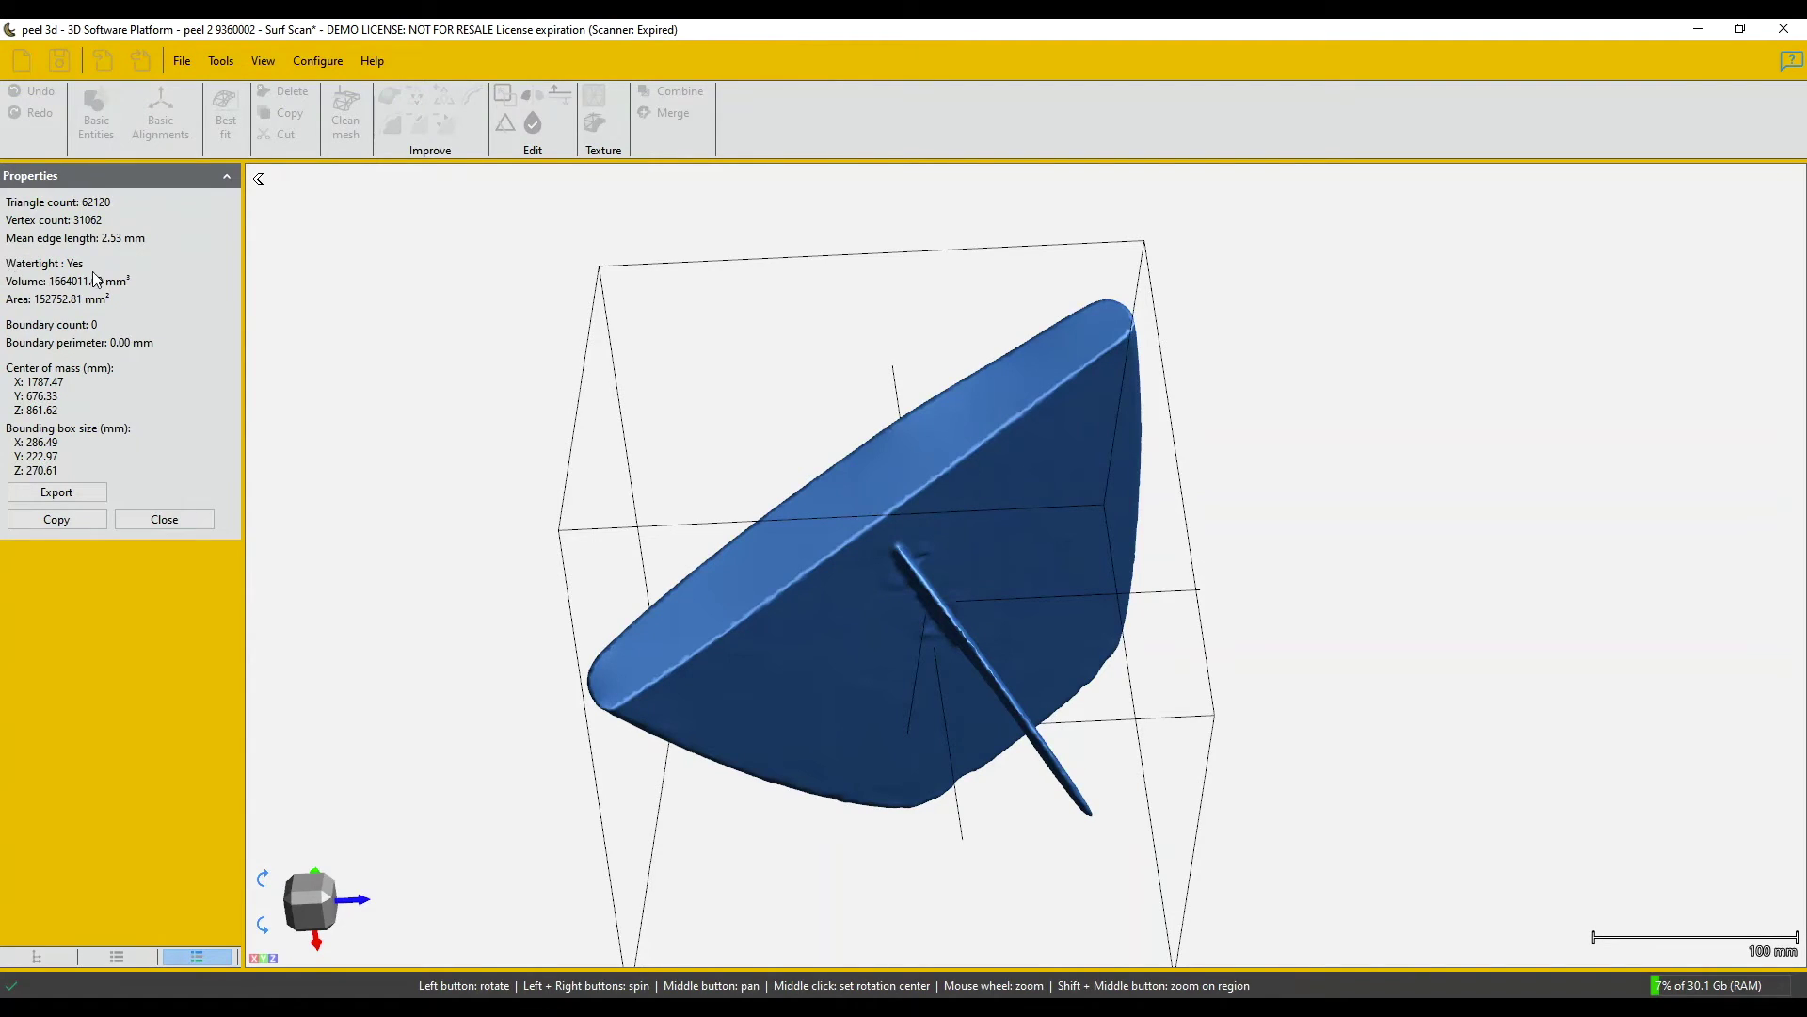
- Close the Properties panel and project the scan texture onto the closed tail-and-fin mesh
left_click(164, 519)
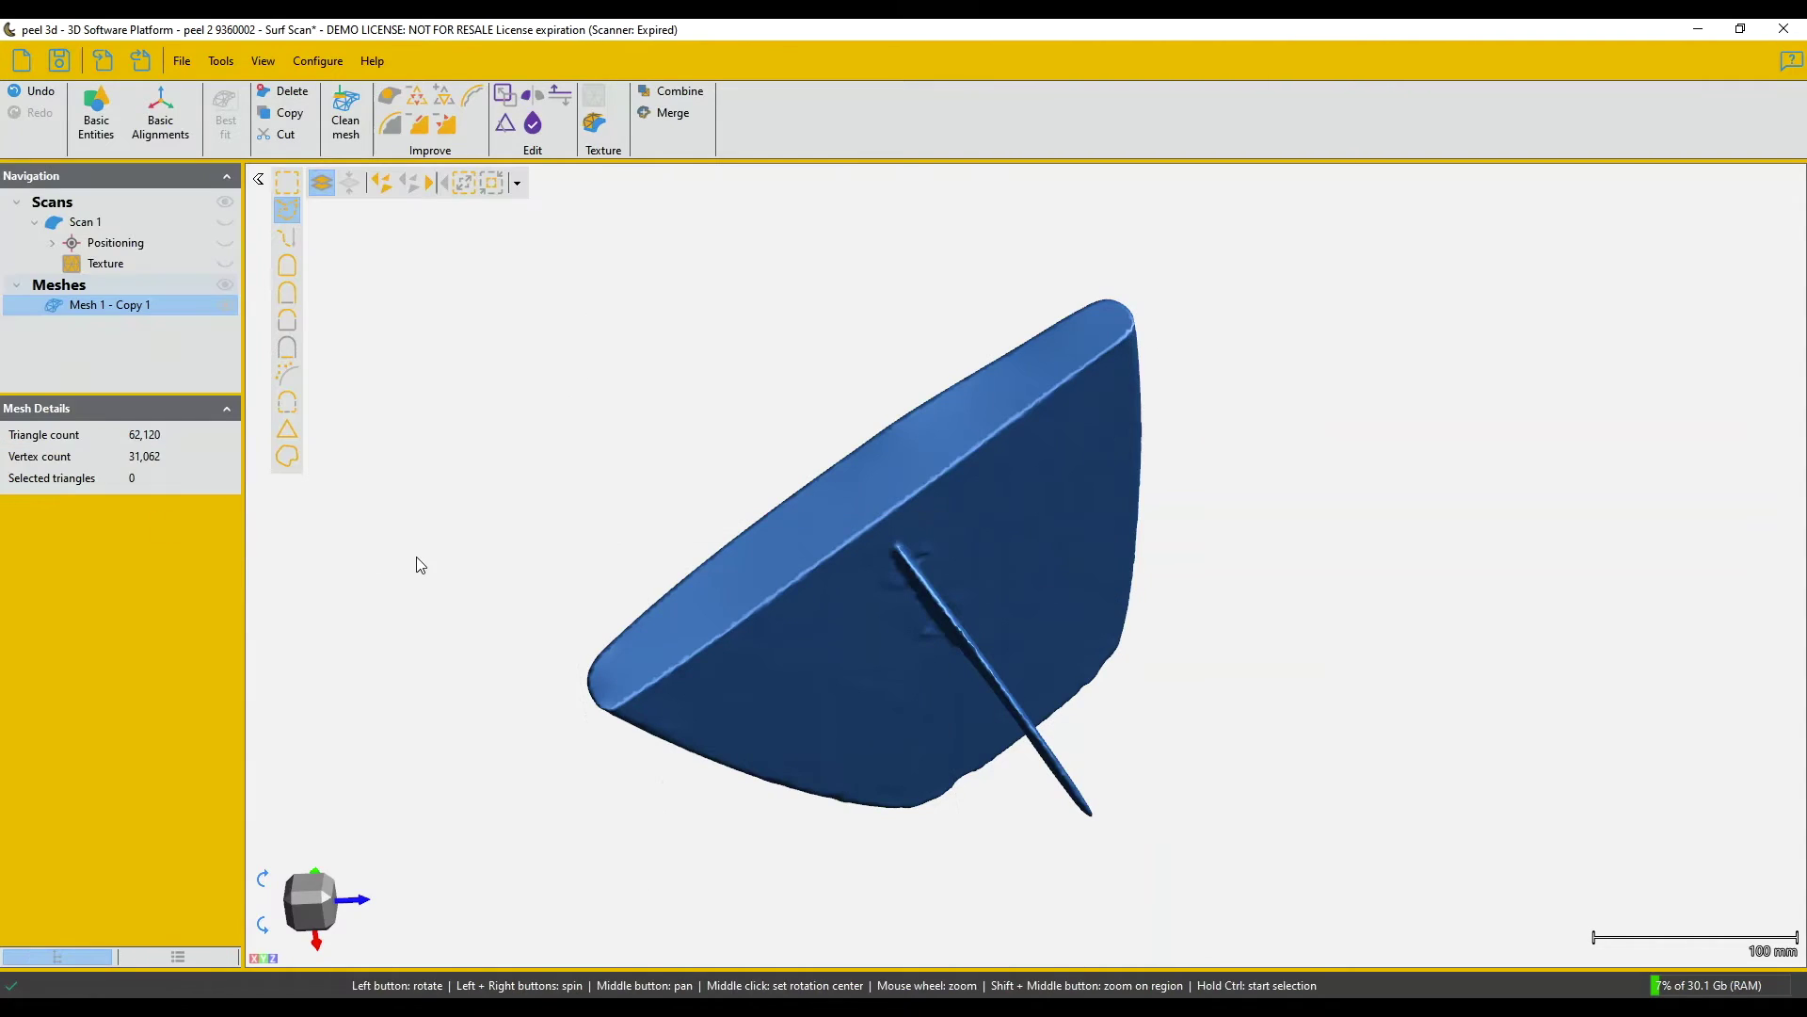
left_click(597, 130)
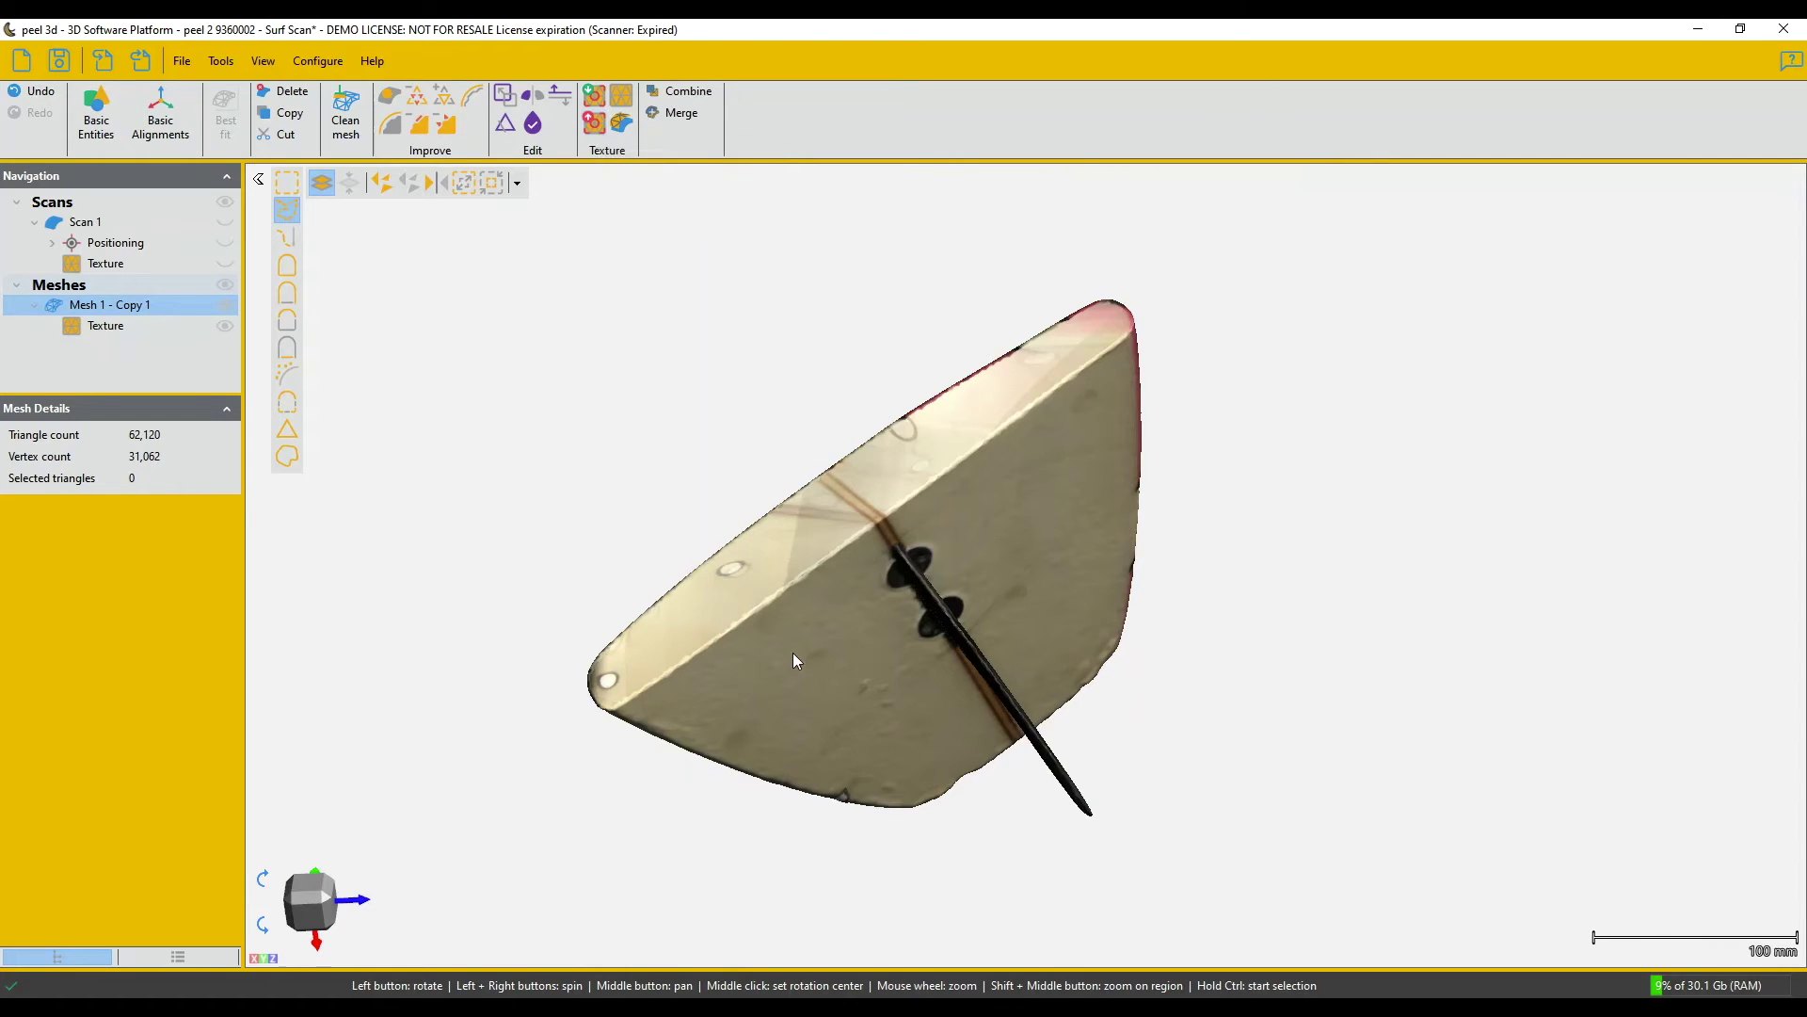
- Rotate the textured mesh to inspect its deck, red rail and fin from all sides
left_click_drag(884, 674, 863, 565)
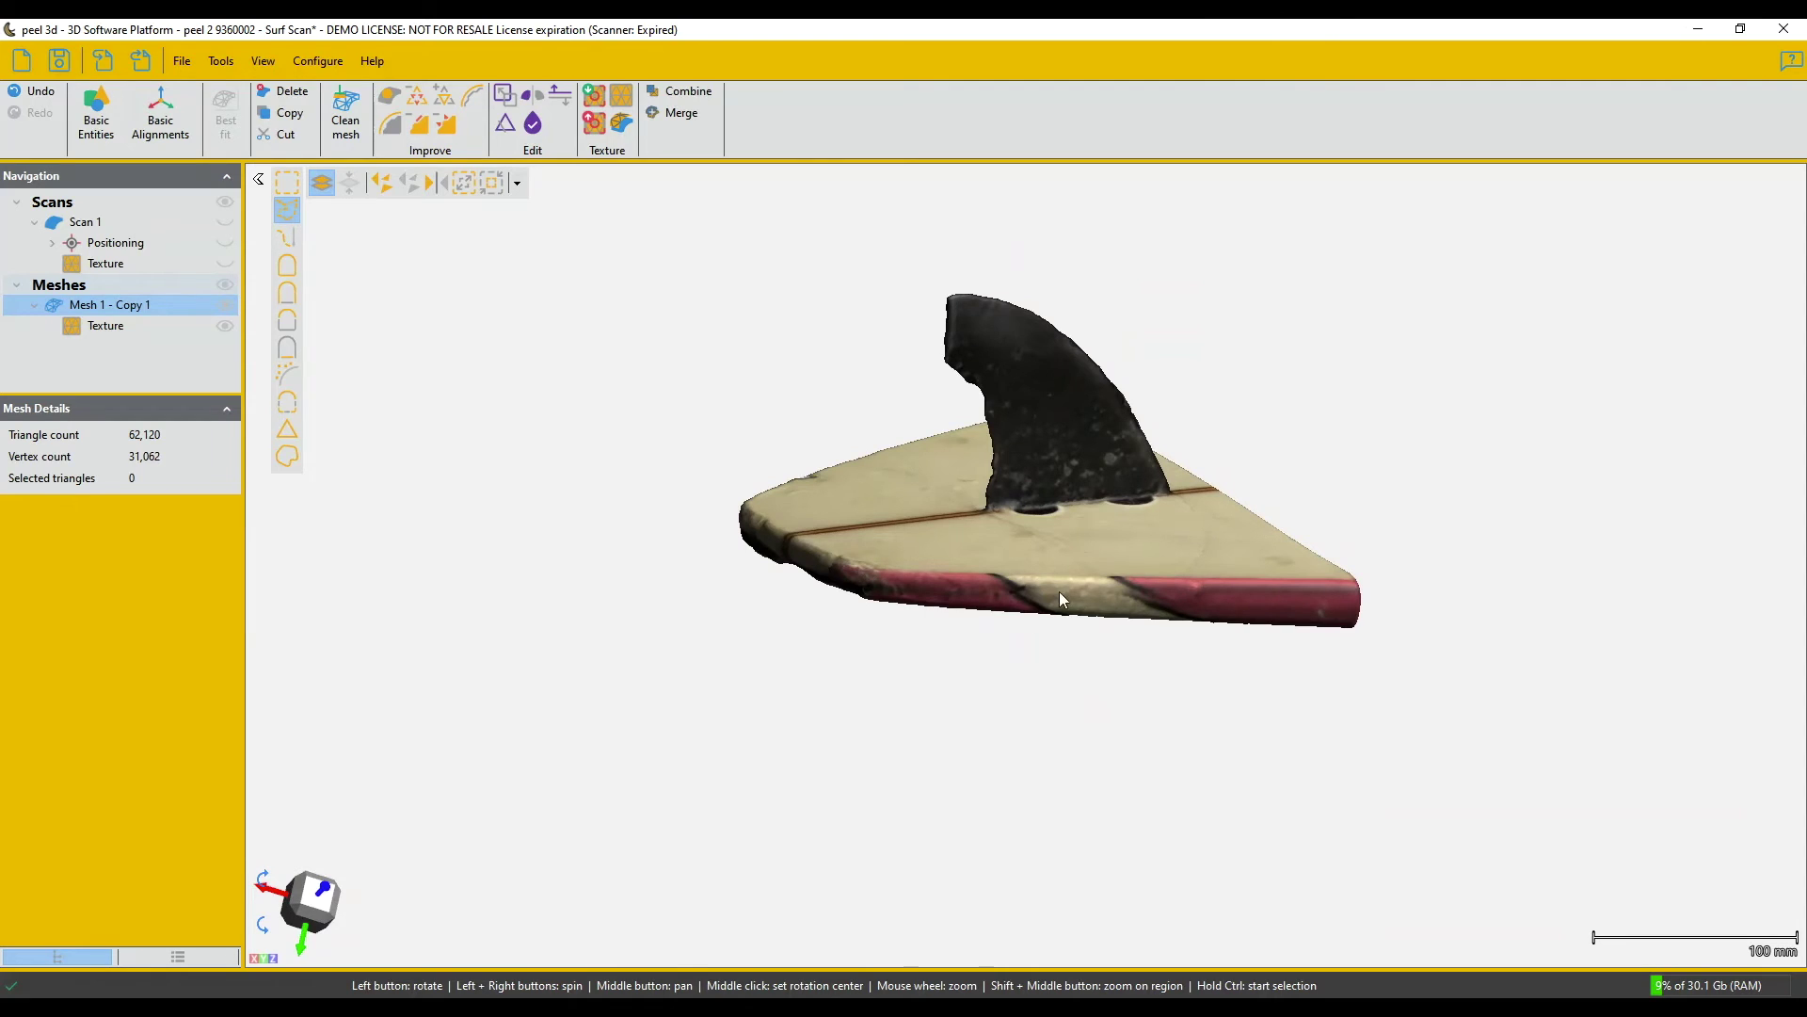
left_click_drag(1073, 575, 933, 434)
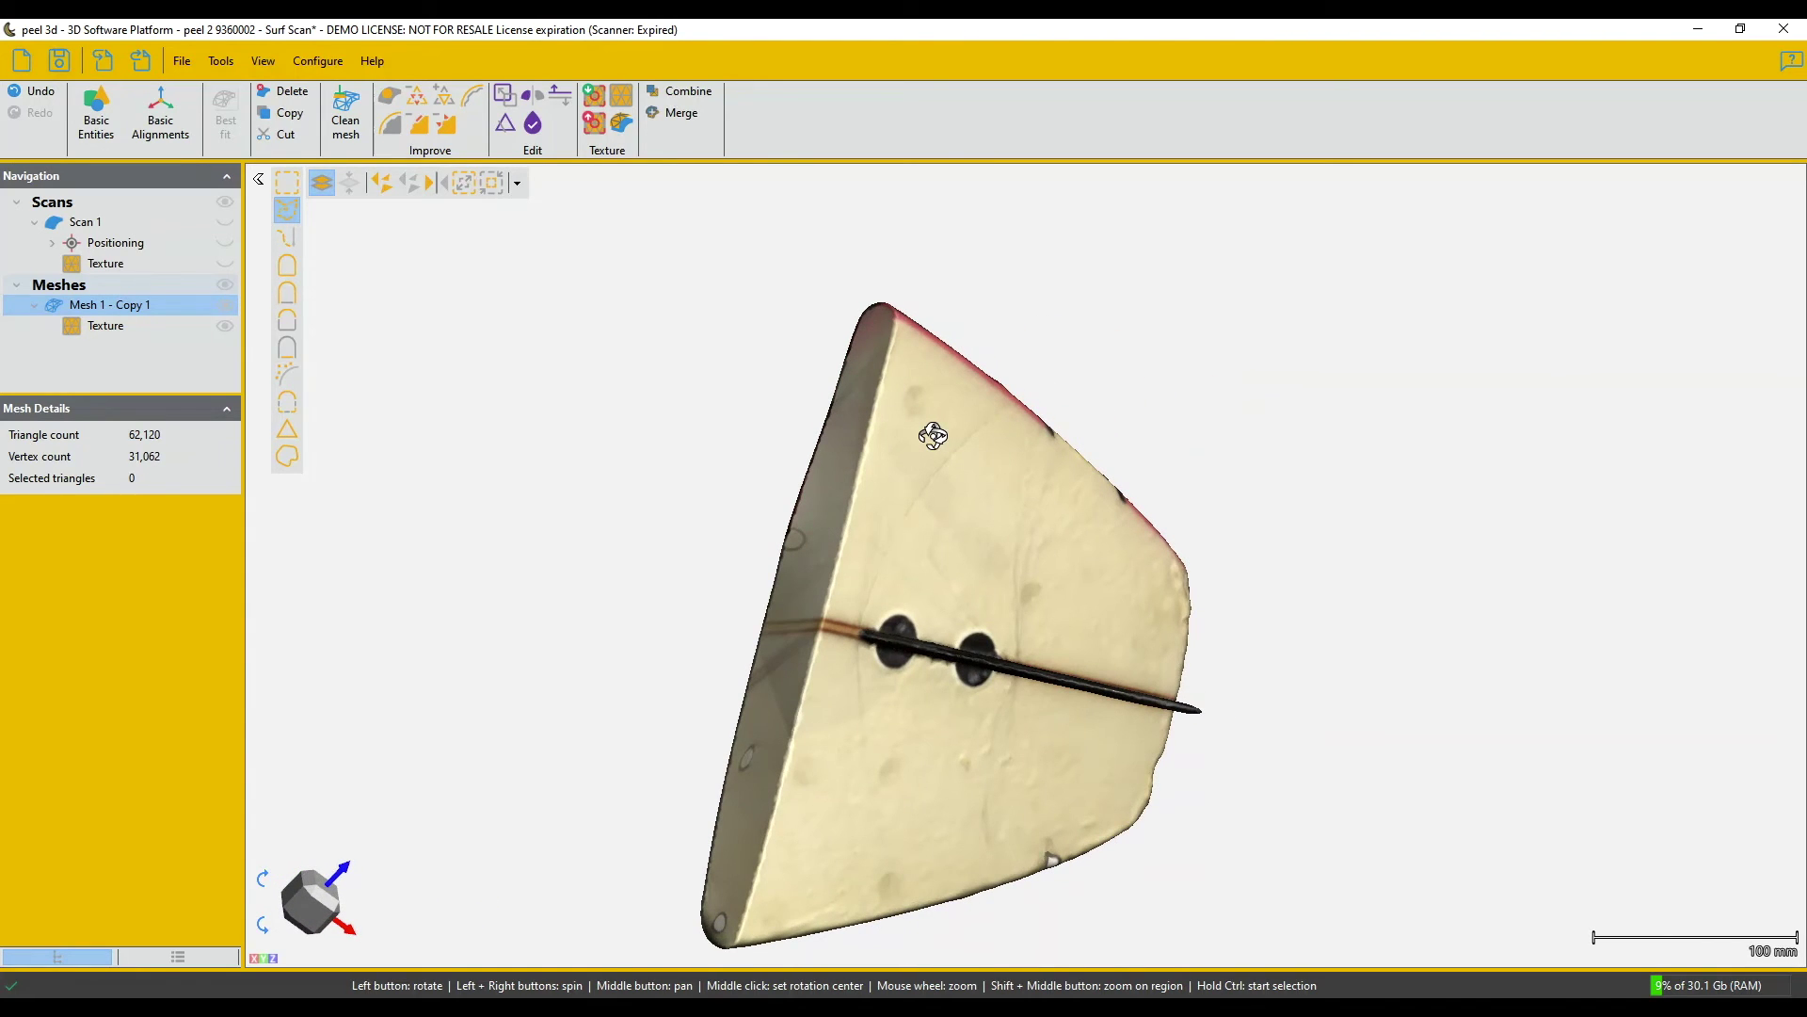
left_click_drag(933, 435, 984, 537)
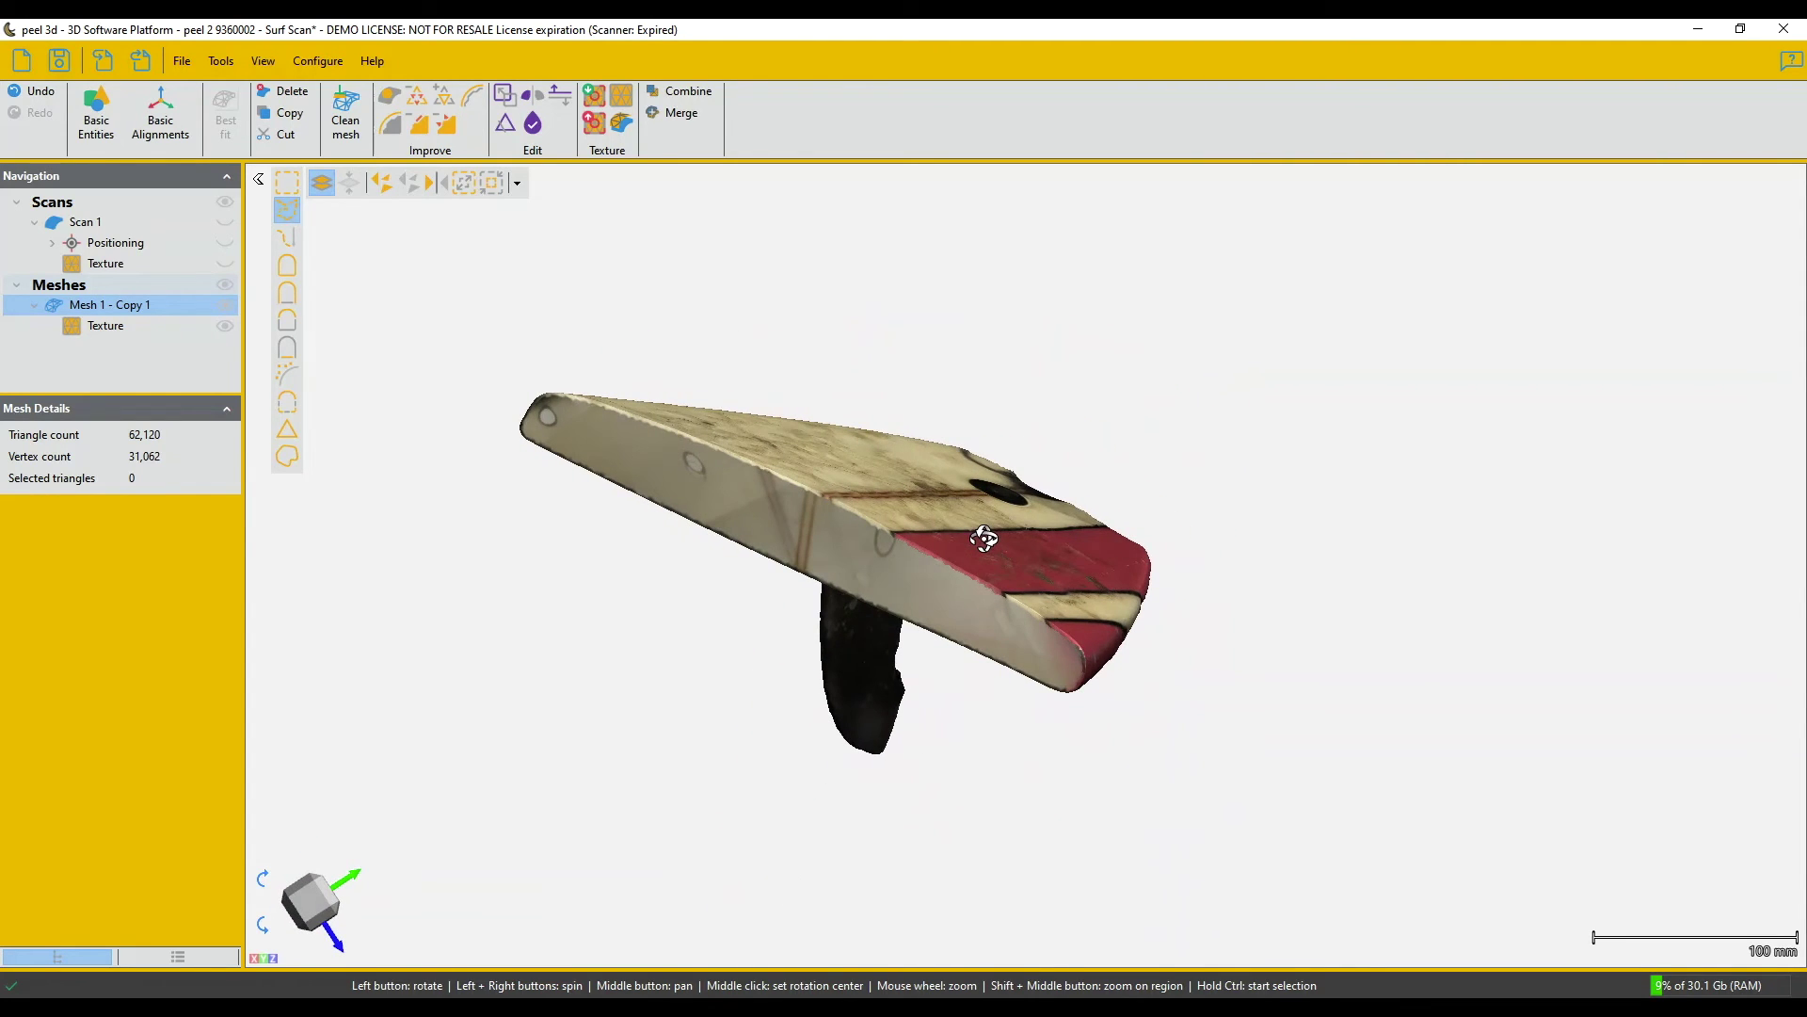
left_click_drag(984, 538, 979, 544)
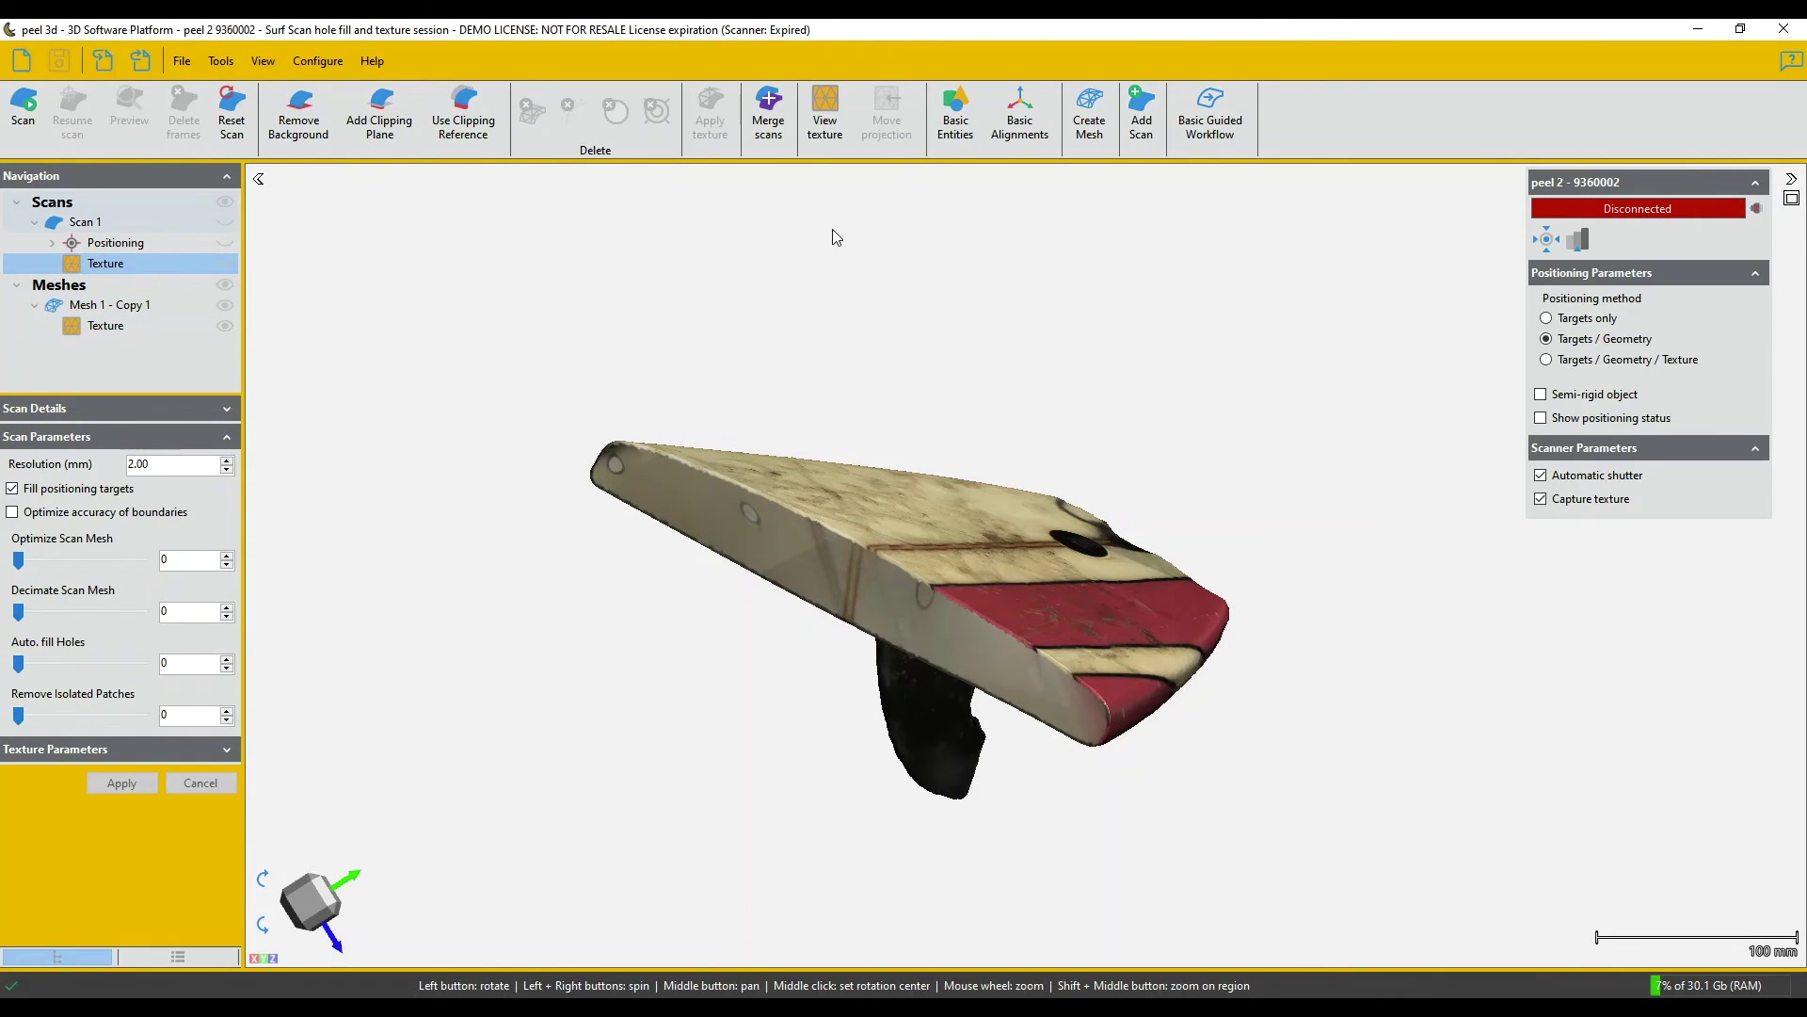
- Inspect Scan 1's original texture image, then close its viewer
left_click(824, 113)
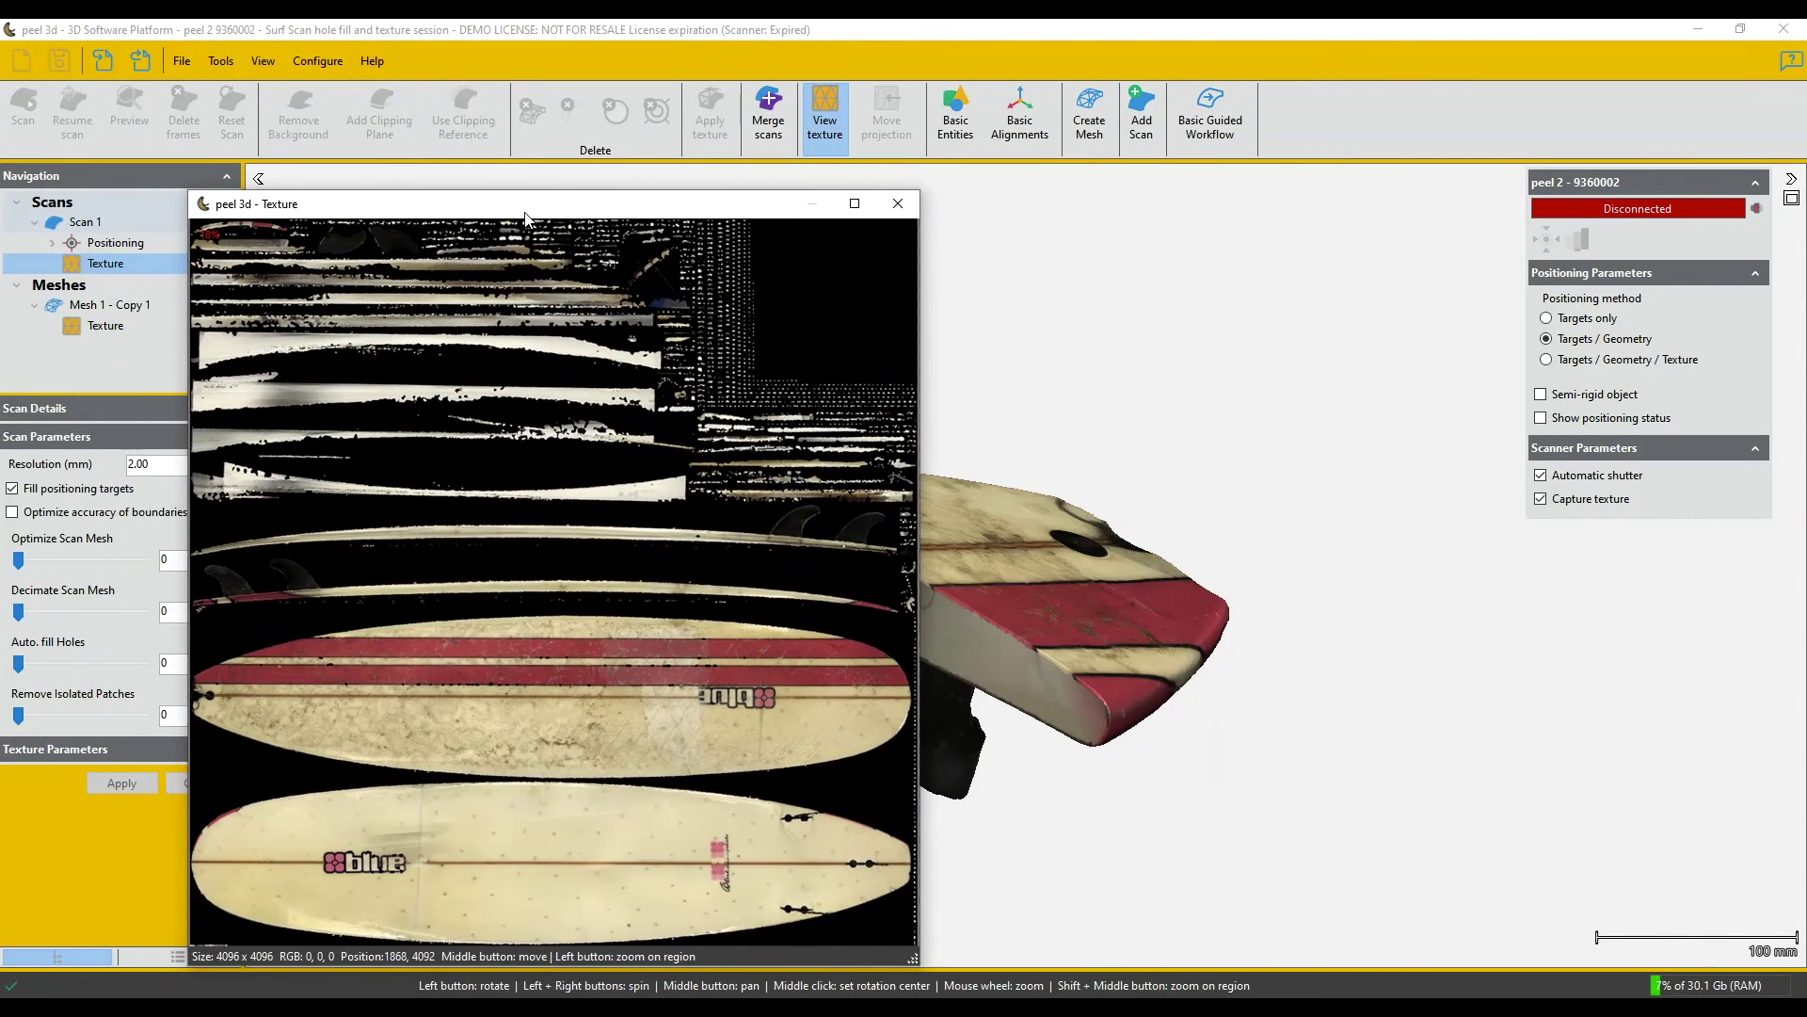
left_click_drag(525, 213, 526, 200)
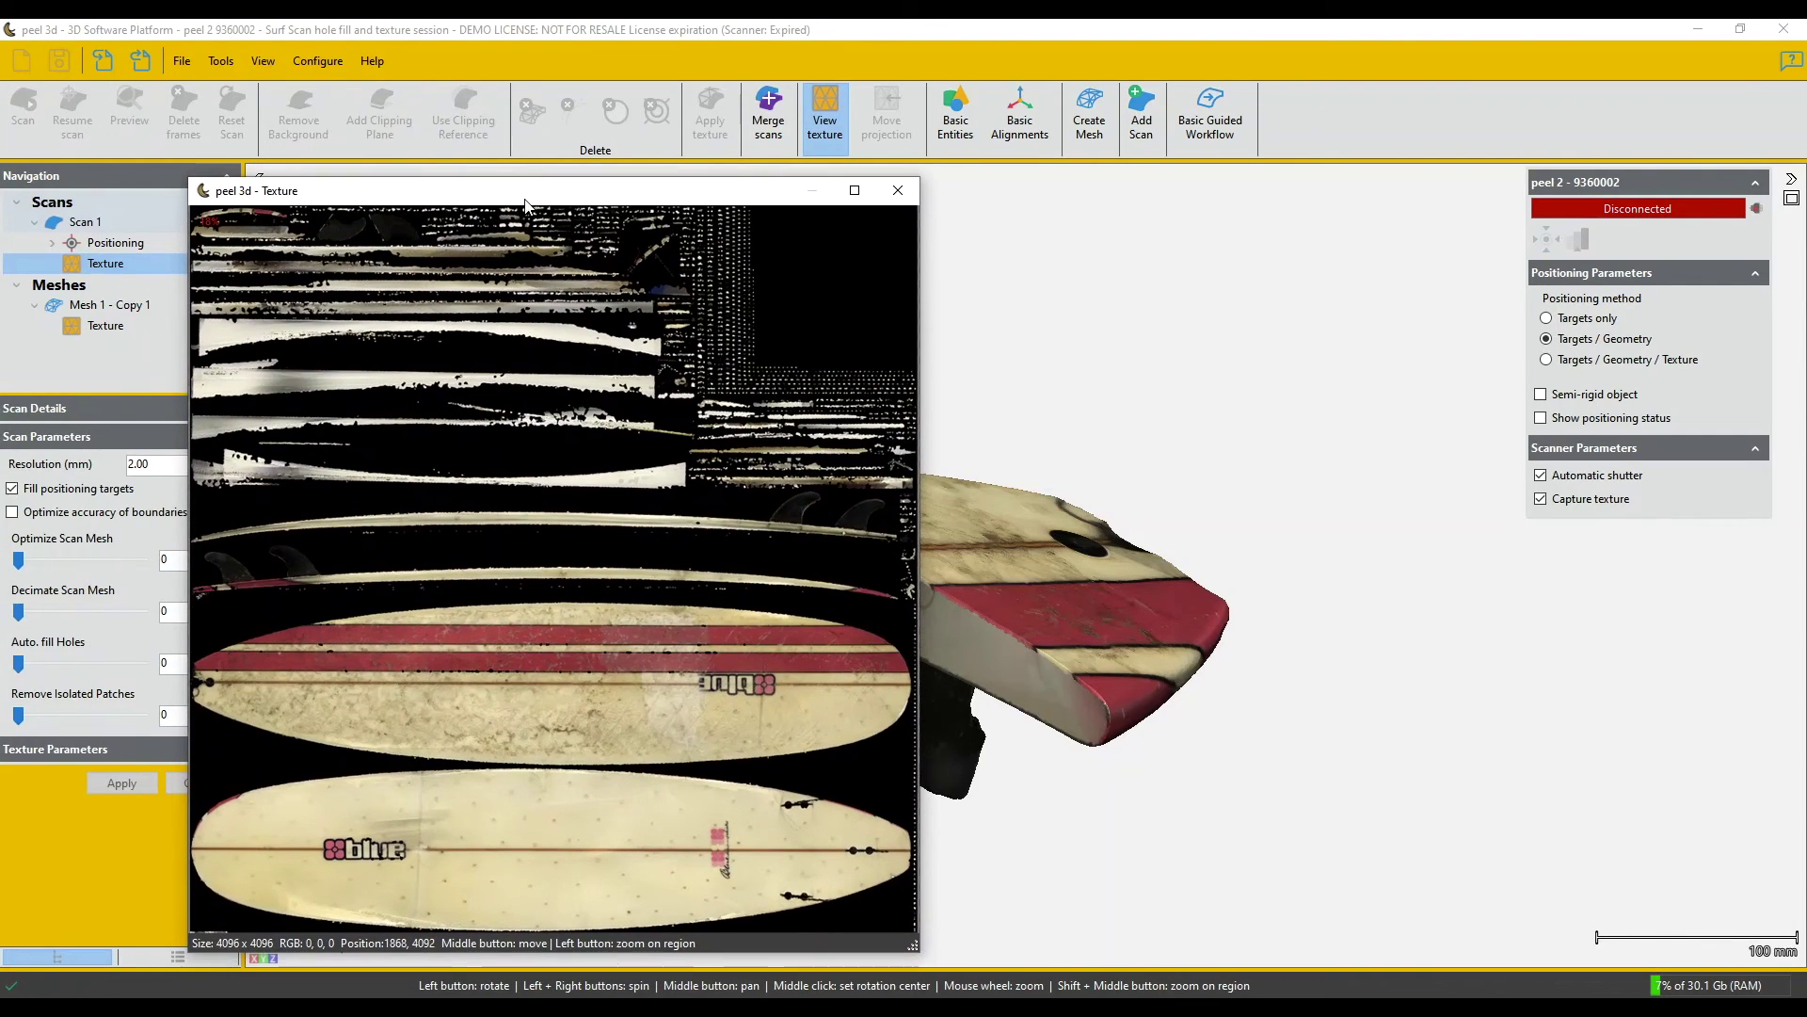
left_click(898, 192)
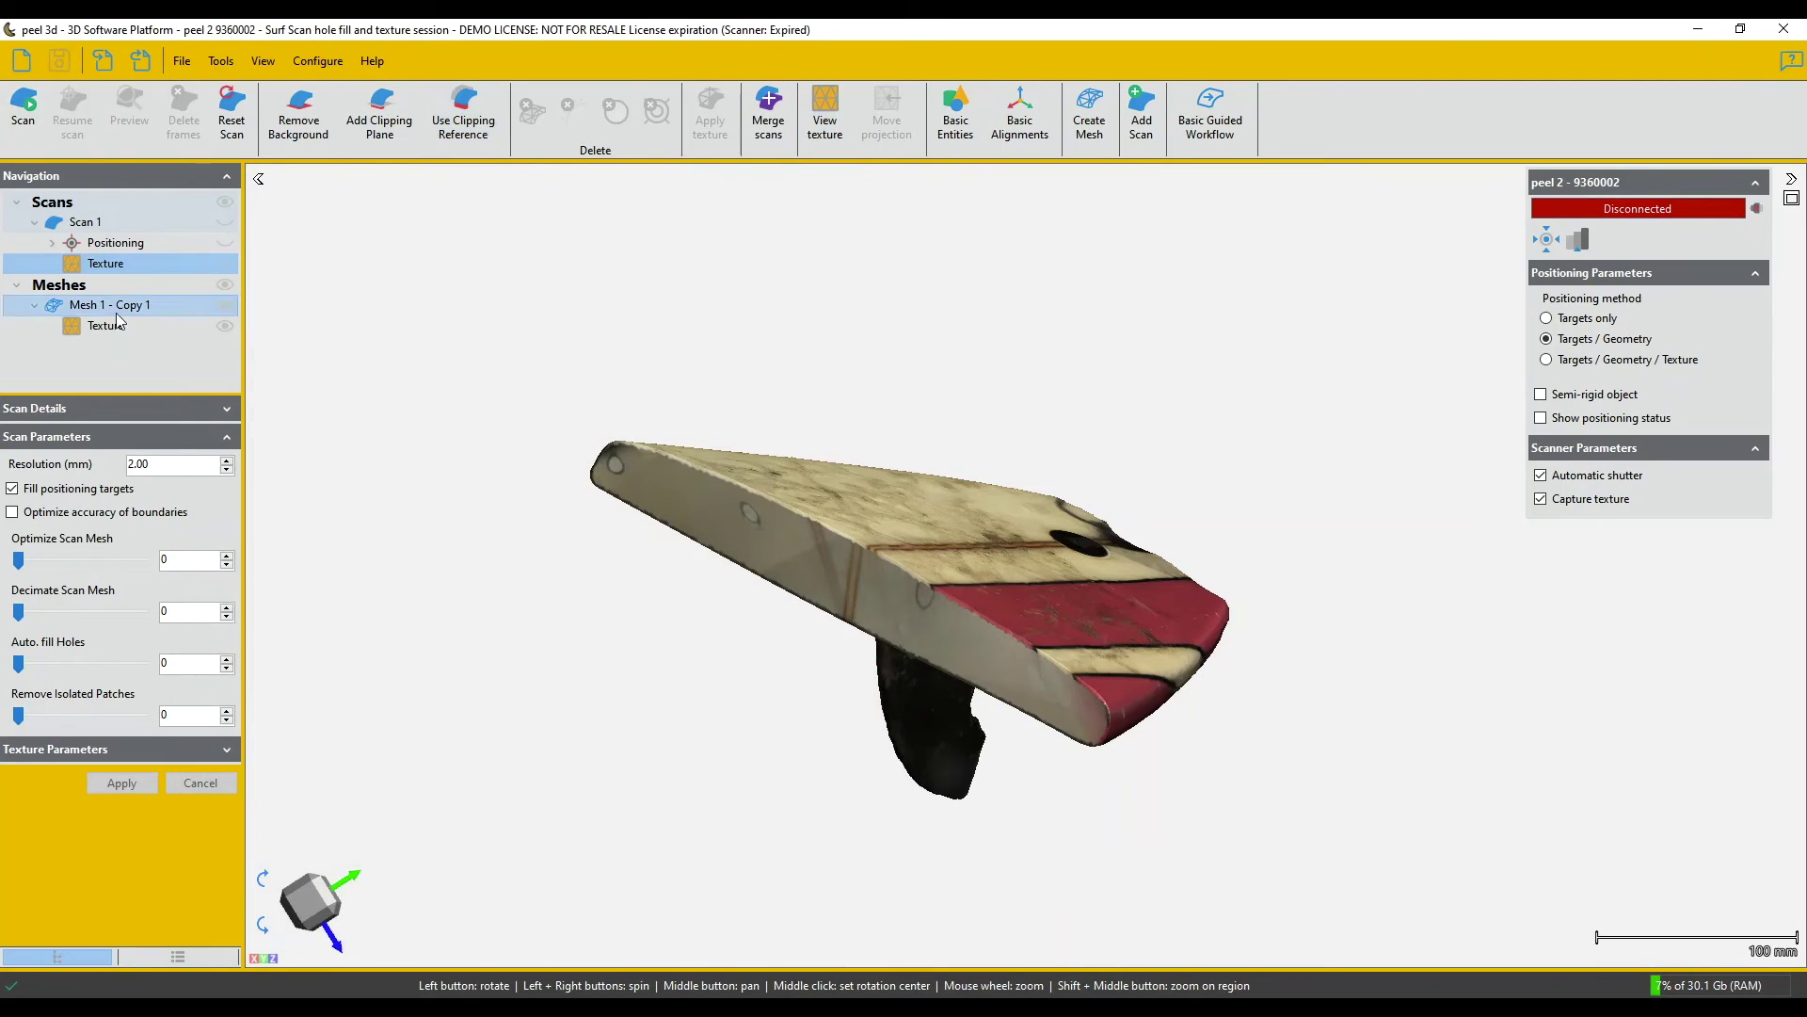
- Inspect the mesh's re-projected 4096 x 4096 texture map and close it
left_click(94, 328)
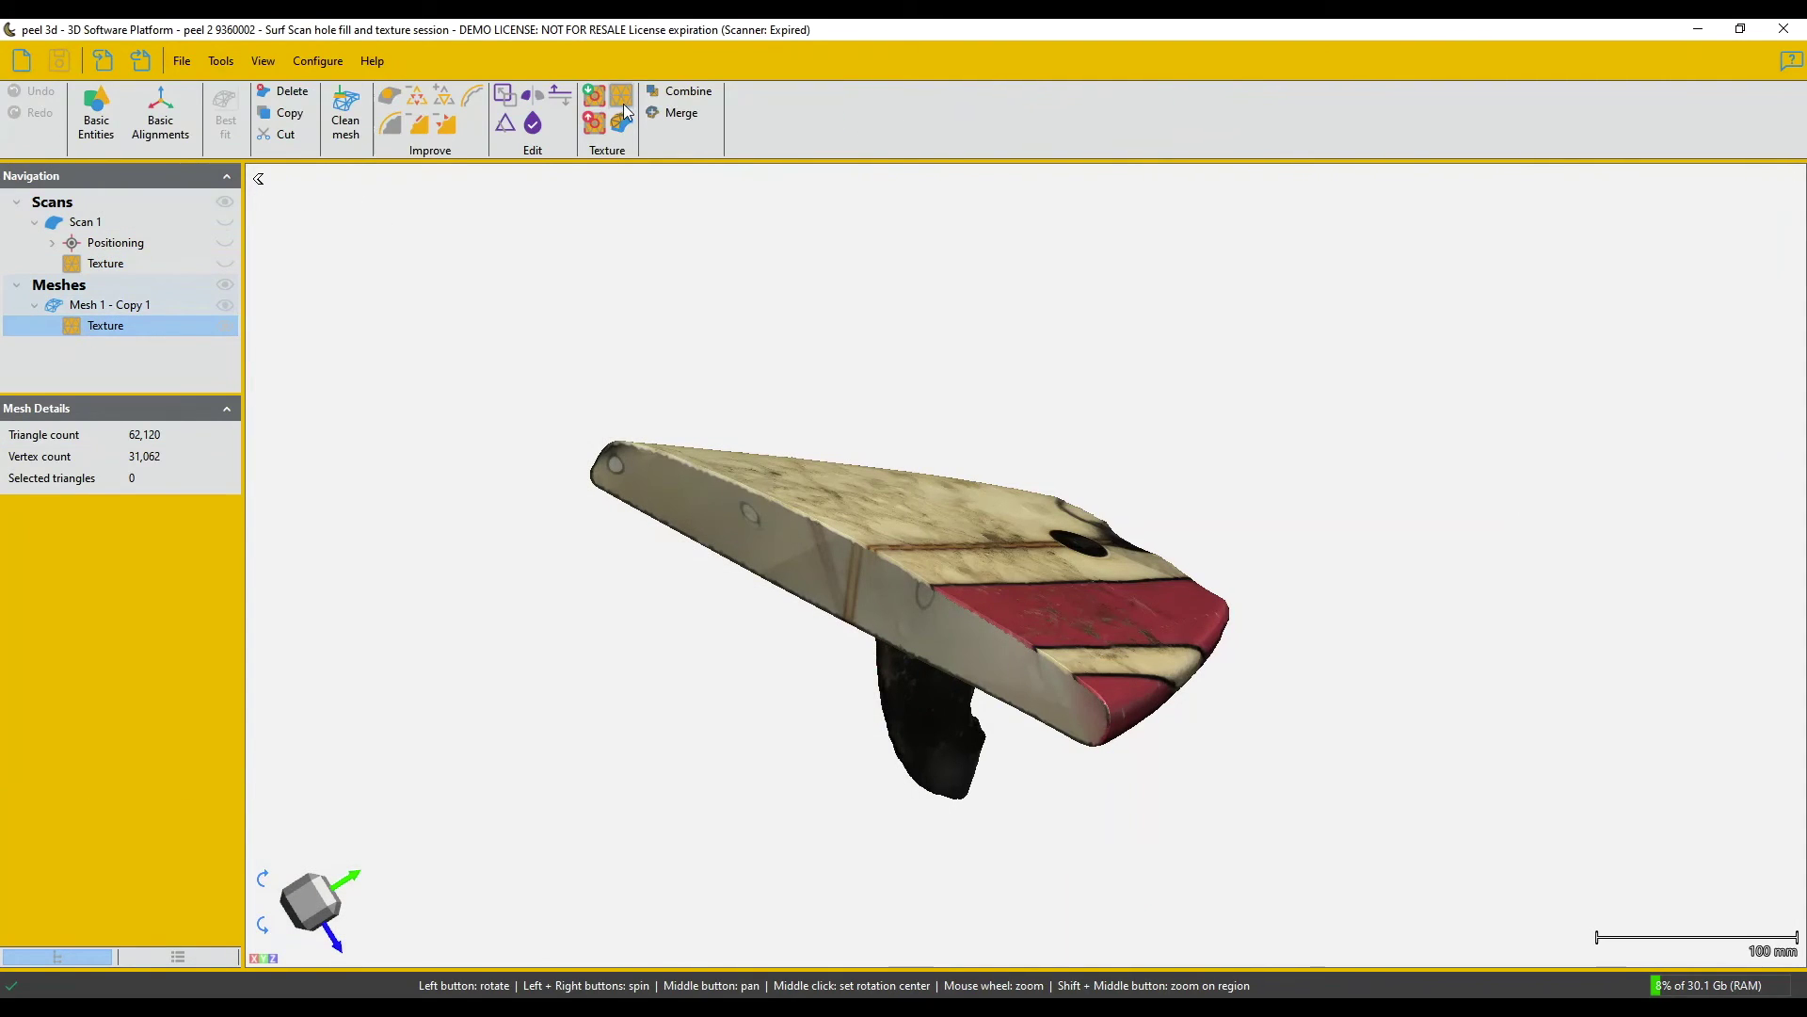
left_click(621, 98)
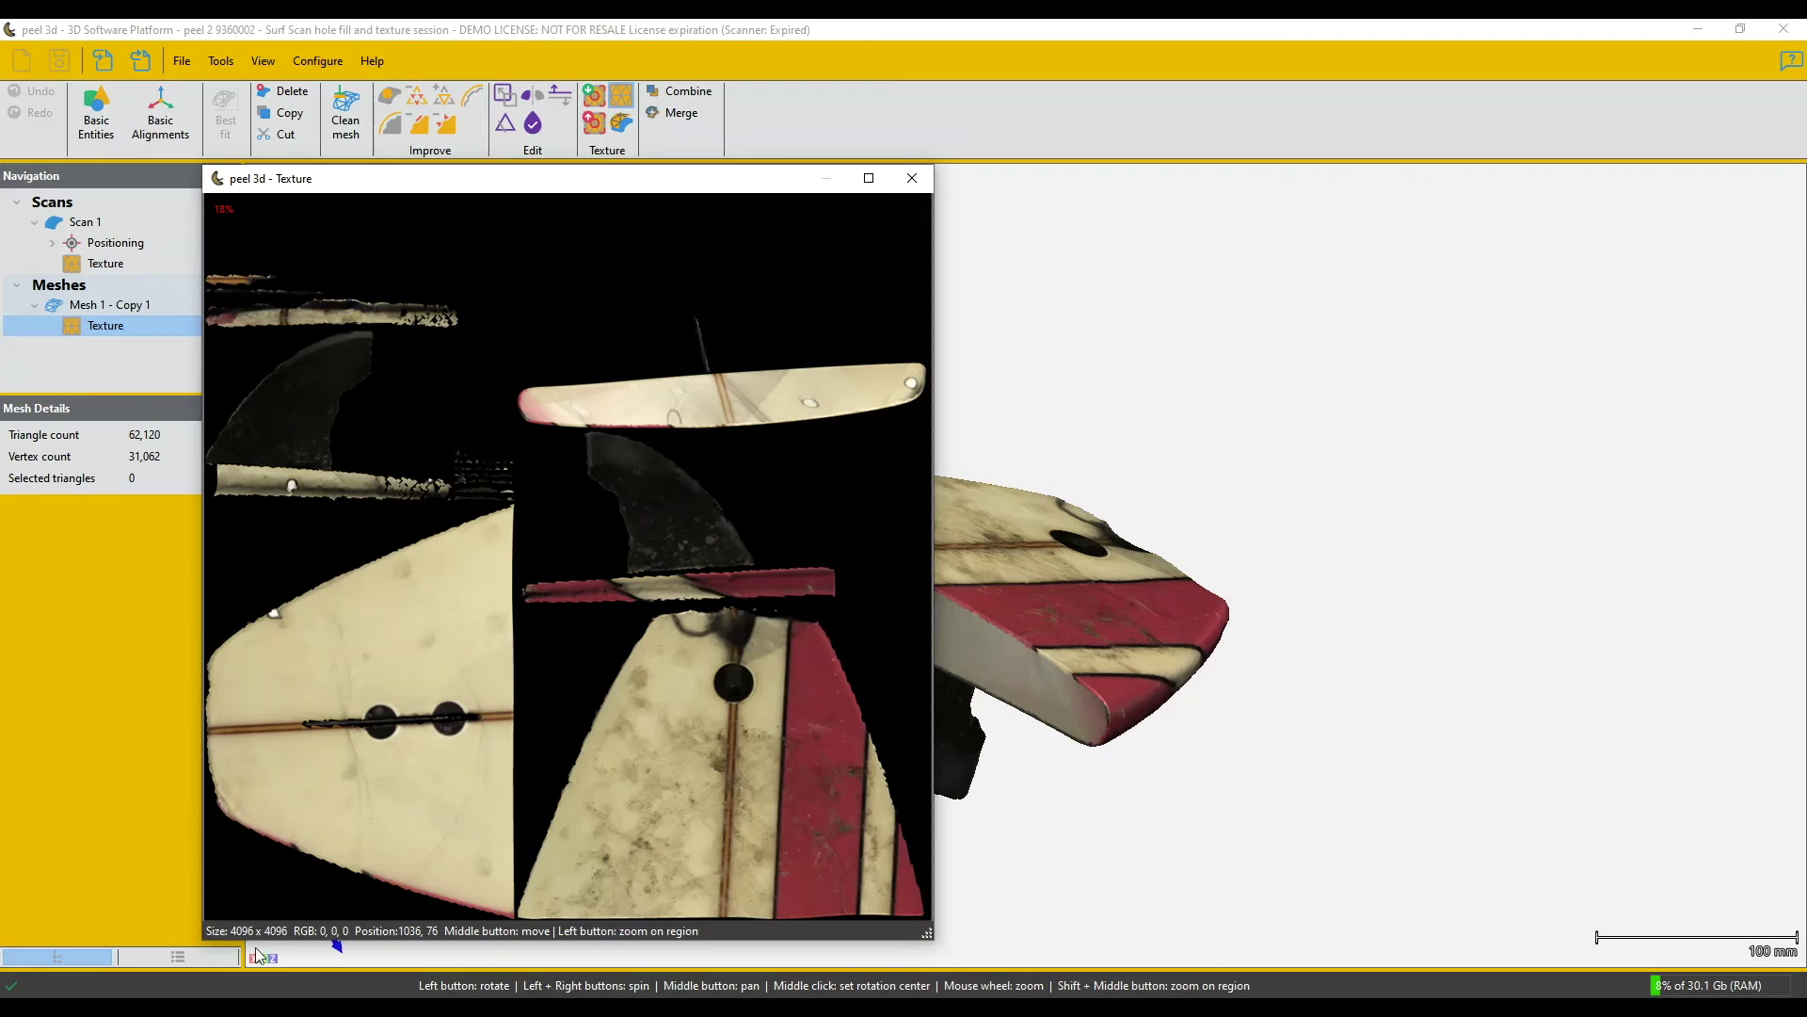
left_click(913, 179)
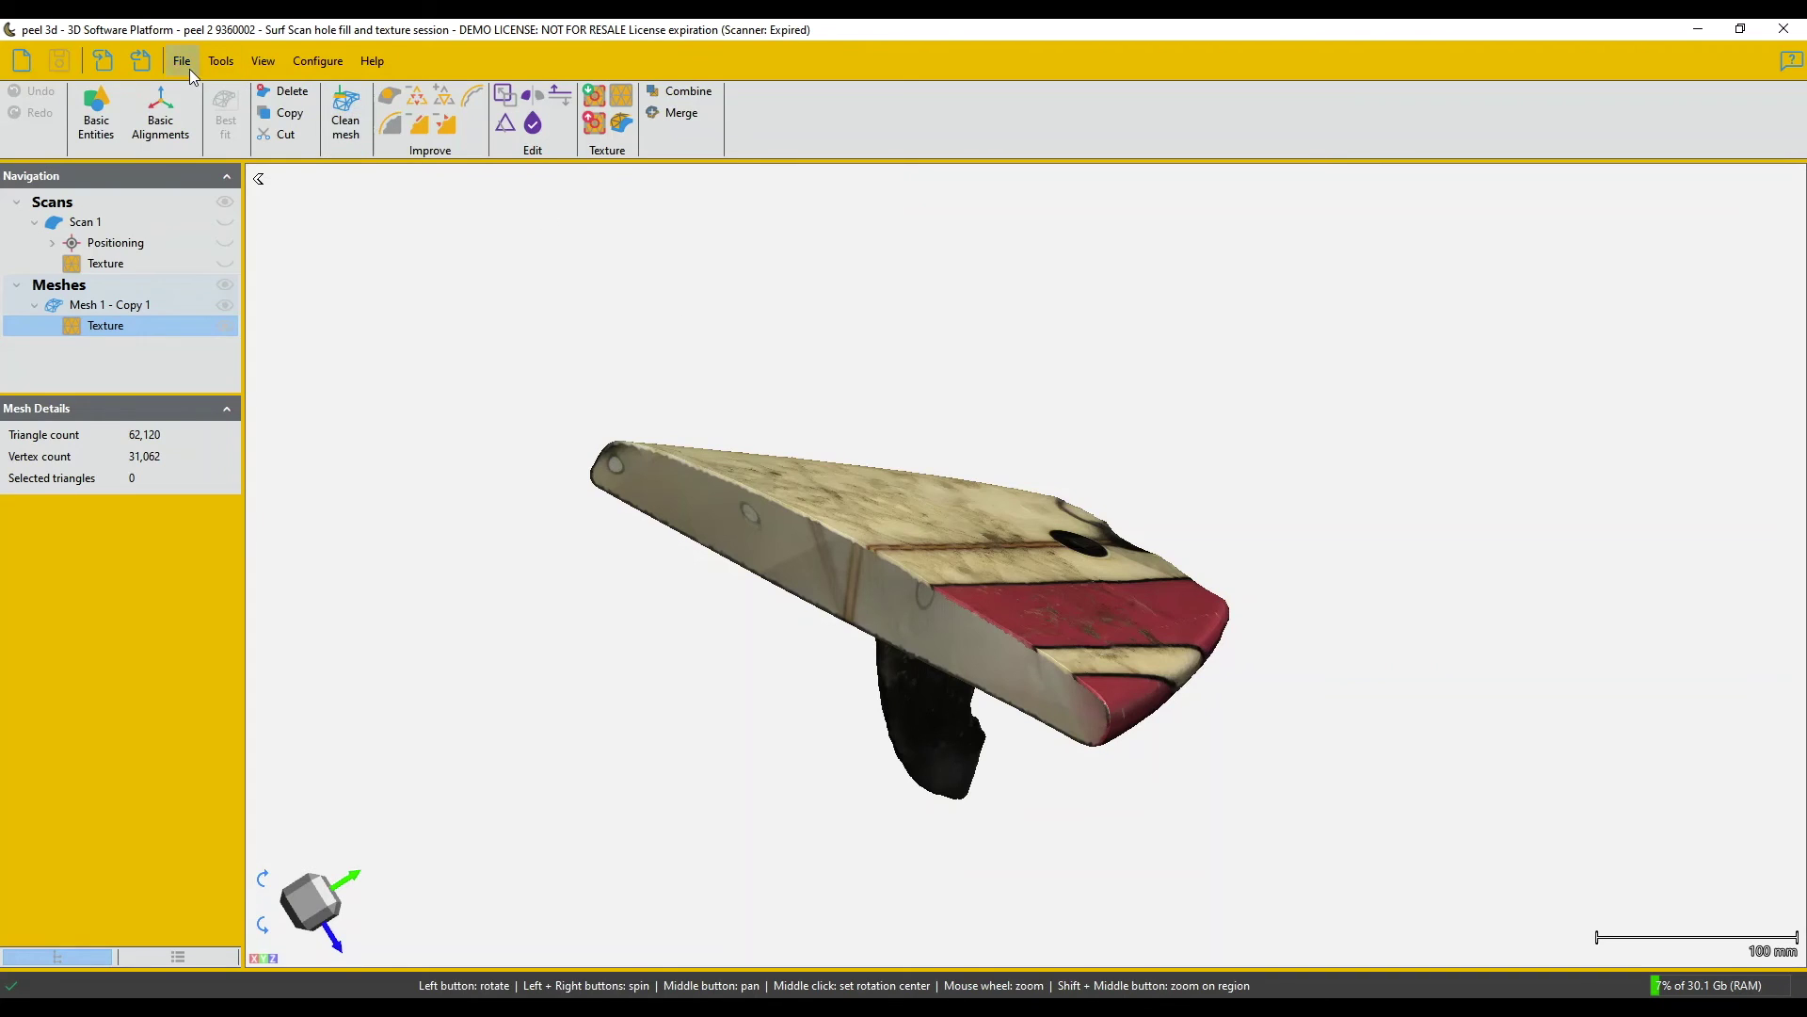
- Export Mesh 1 - Copy 1 as Wavefront .obj into surf section and show the folder
left_click(146, 308)
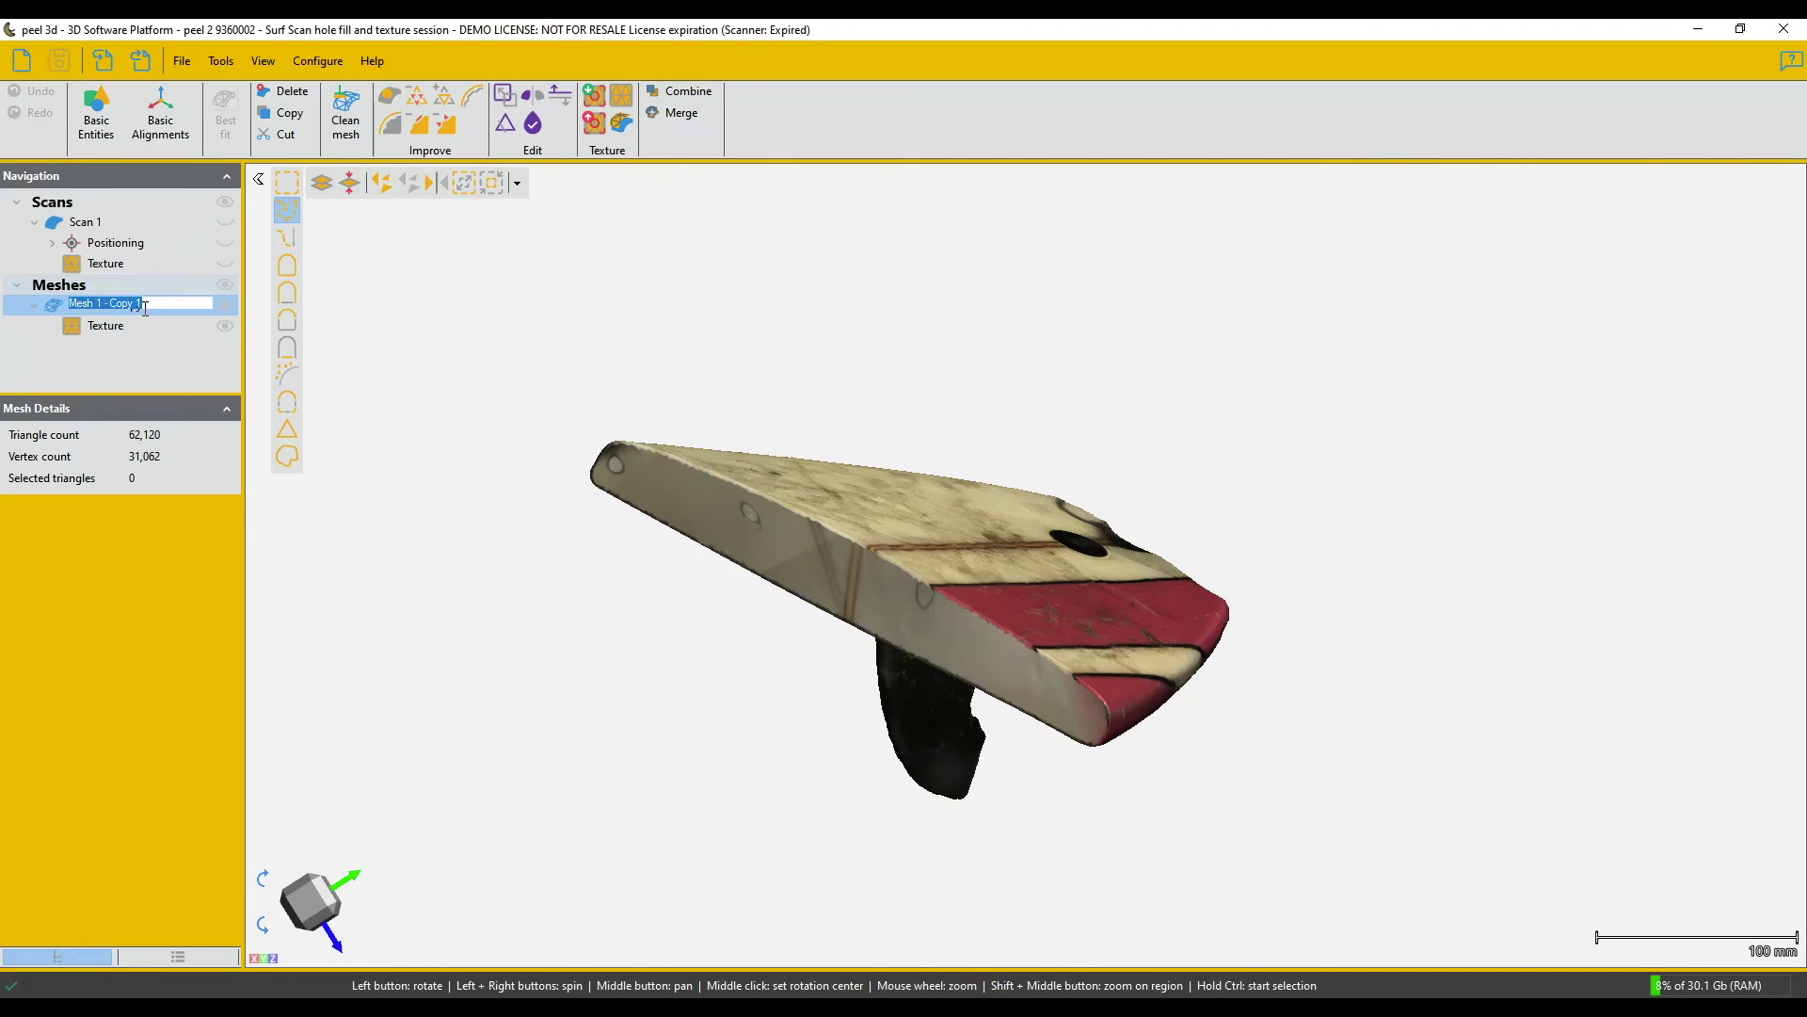
left_click(180, 63)
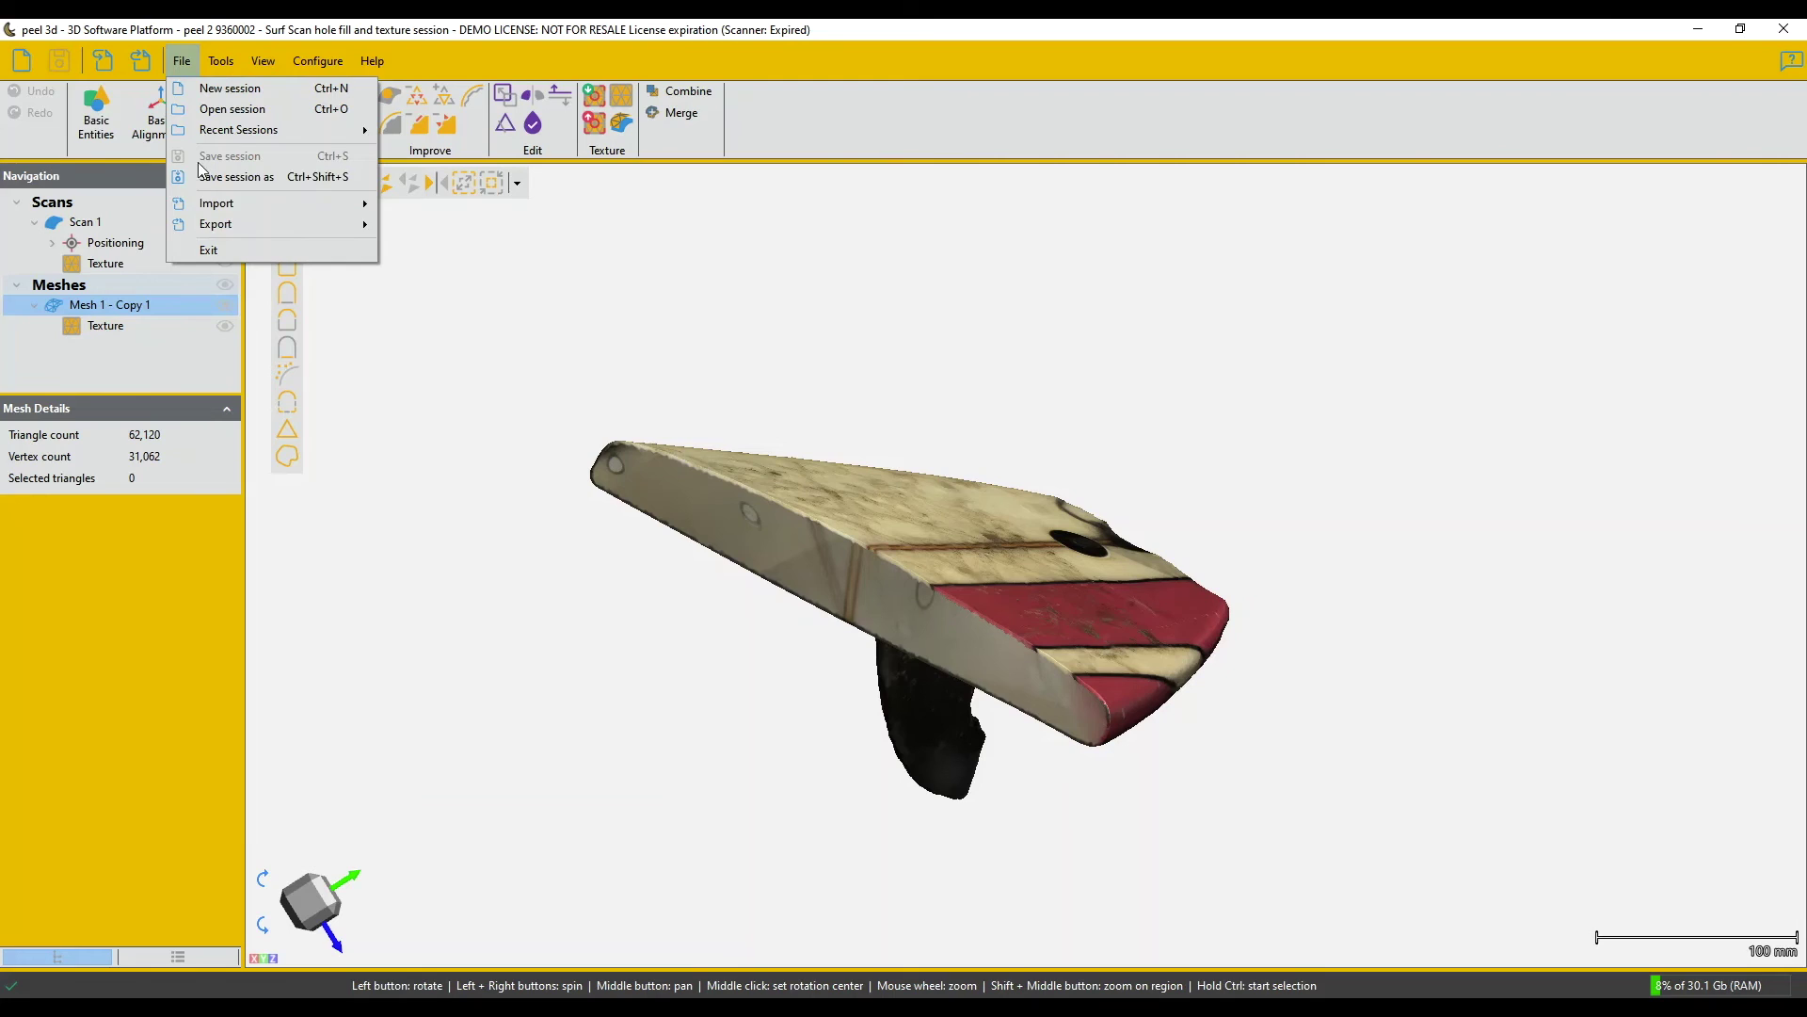
mouse_move(212, 219)
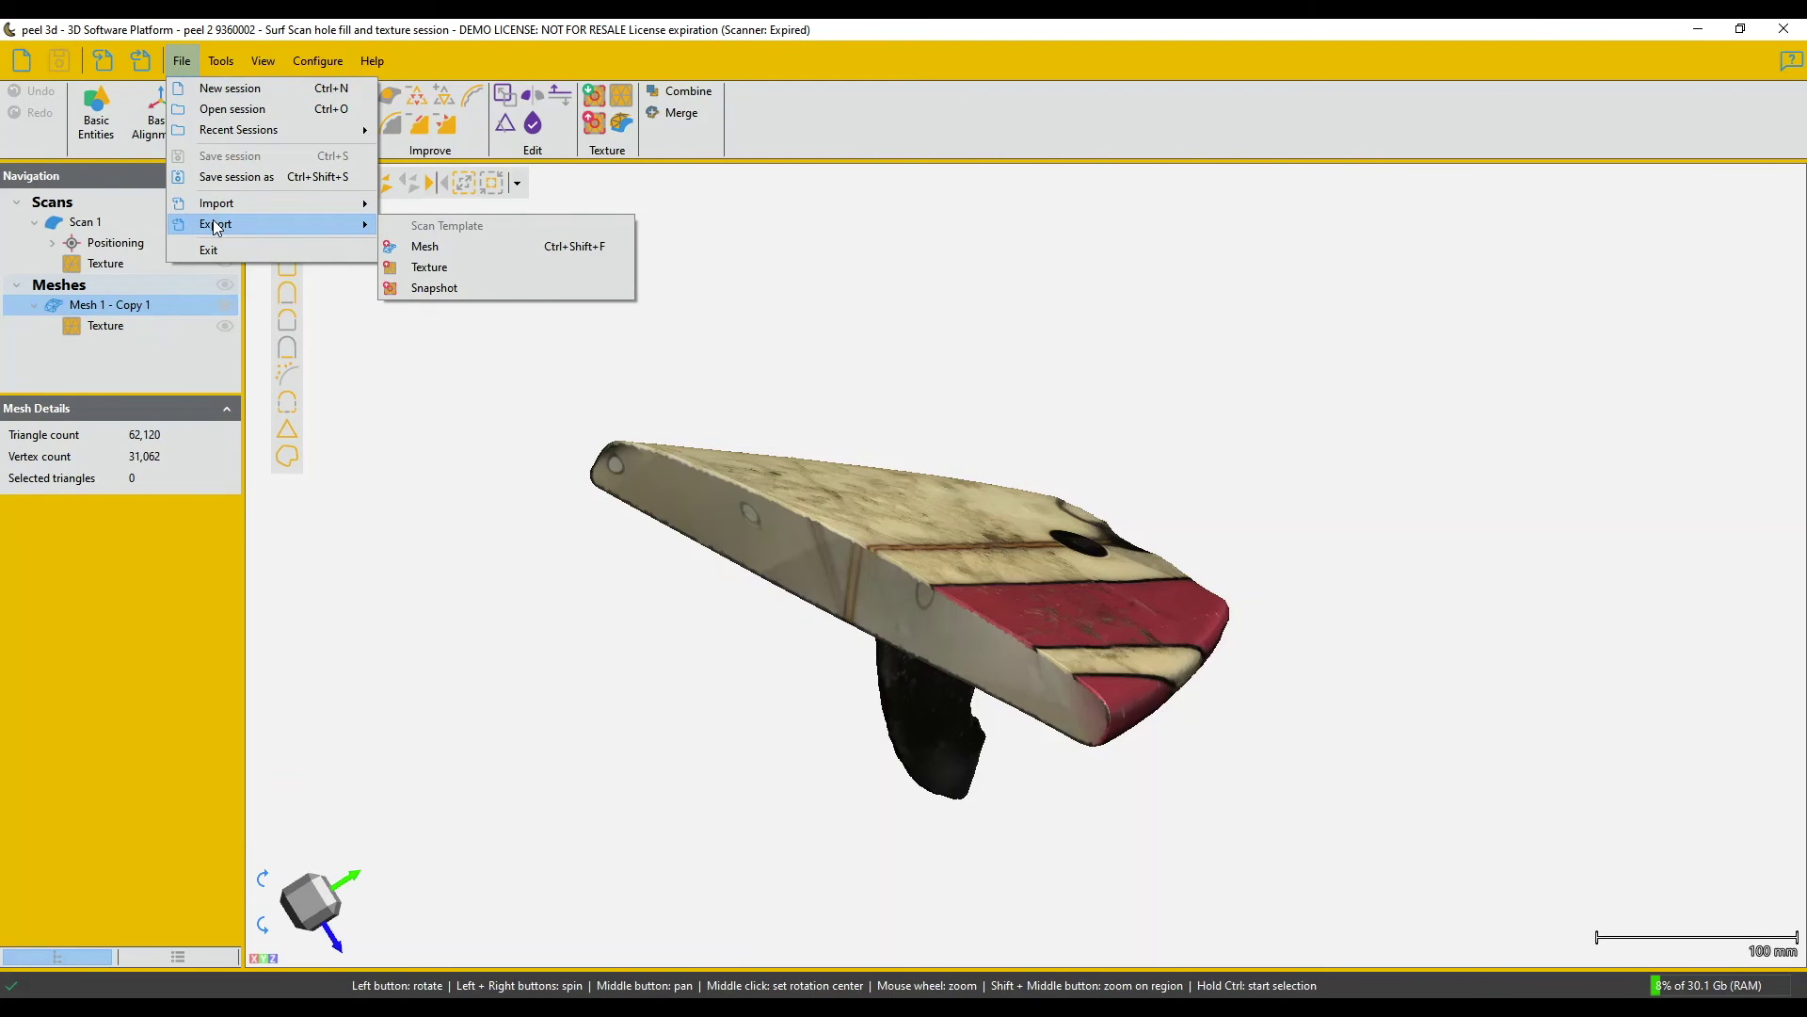
left_click(423, 245)
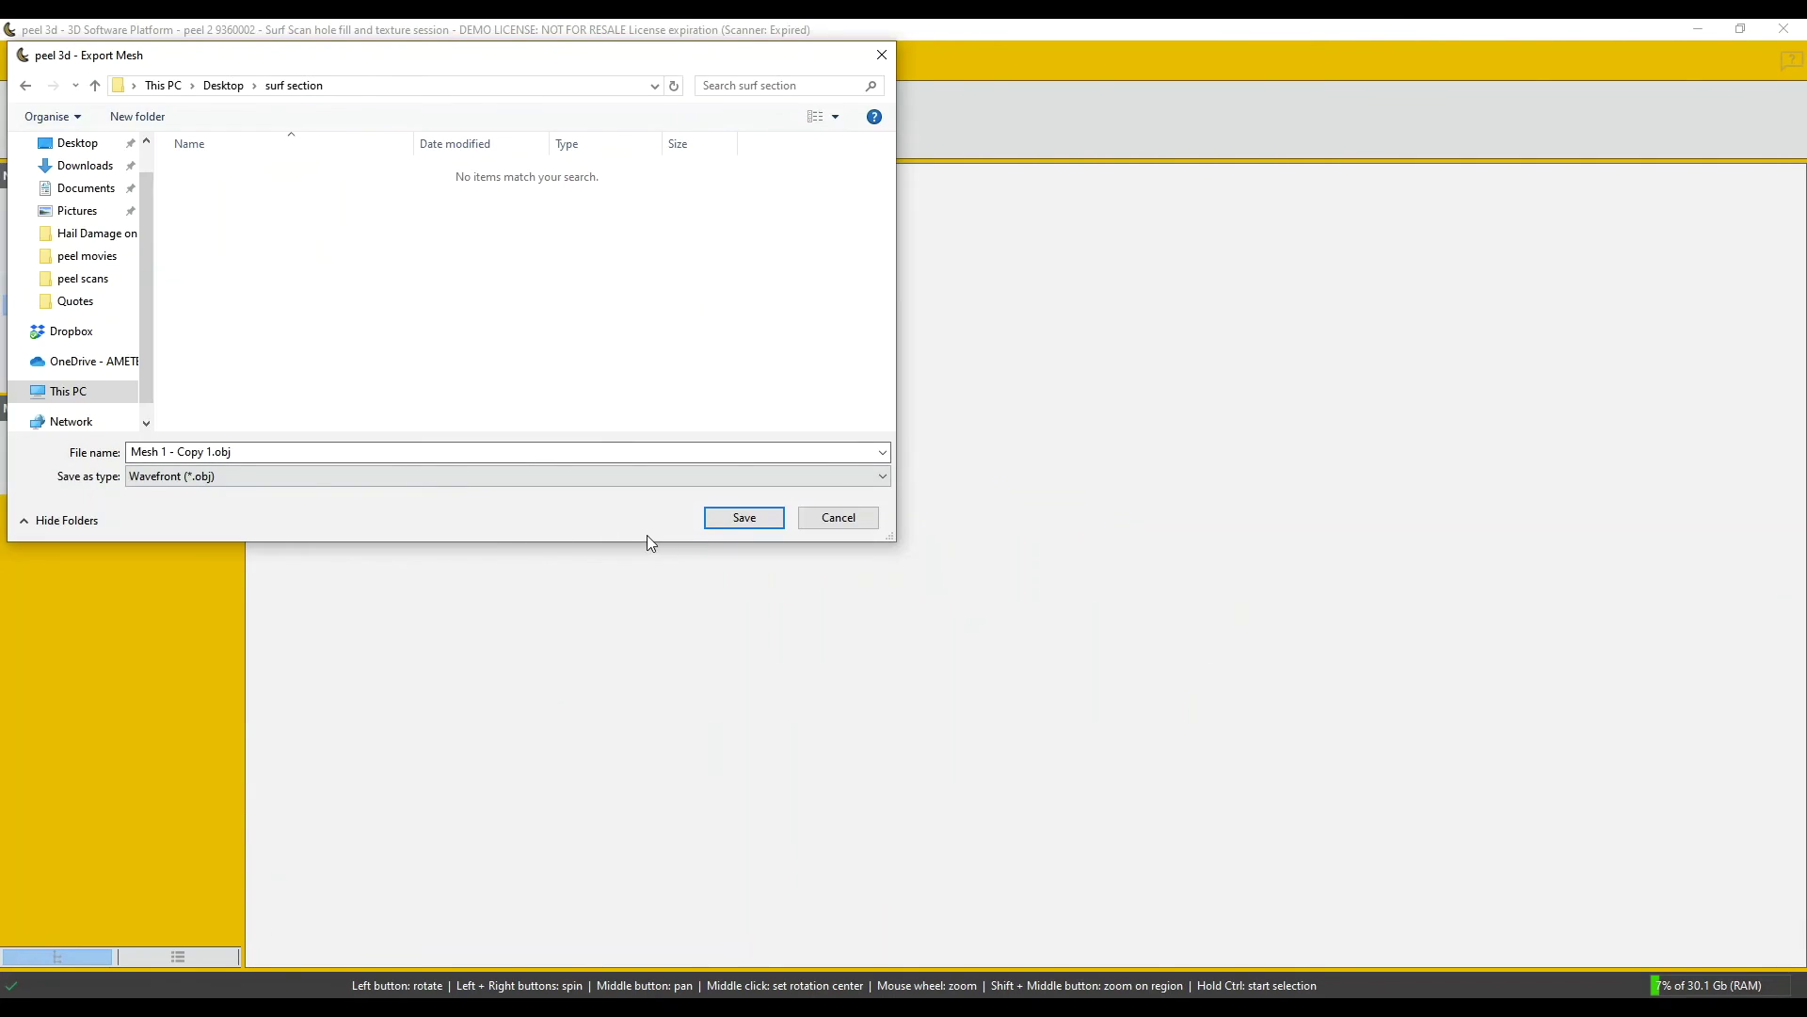
left_click(721, 519)
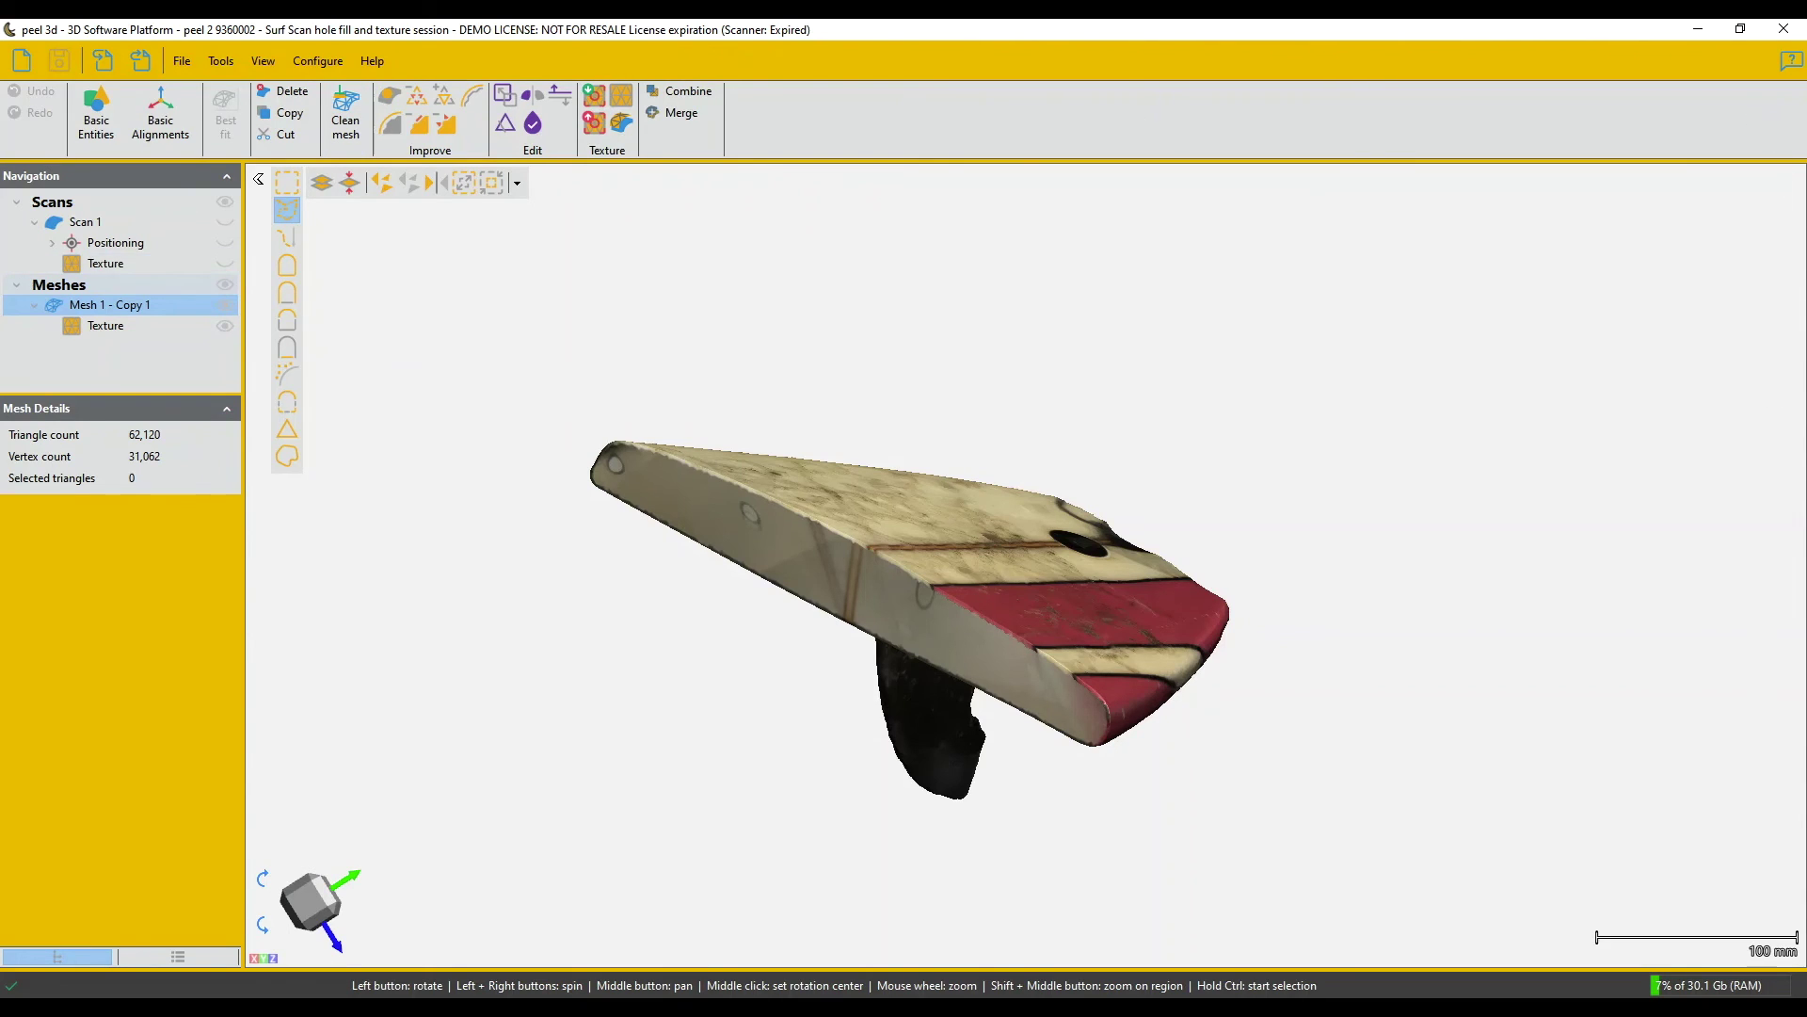
key("alt+Tab")
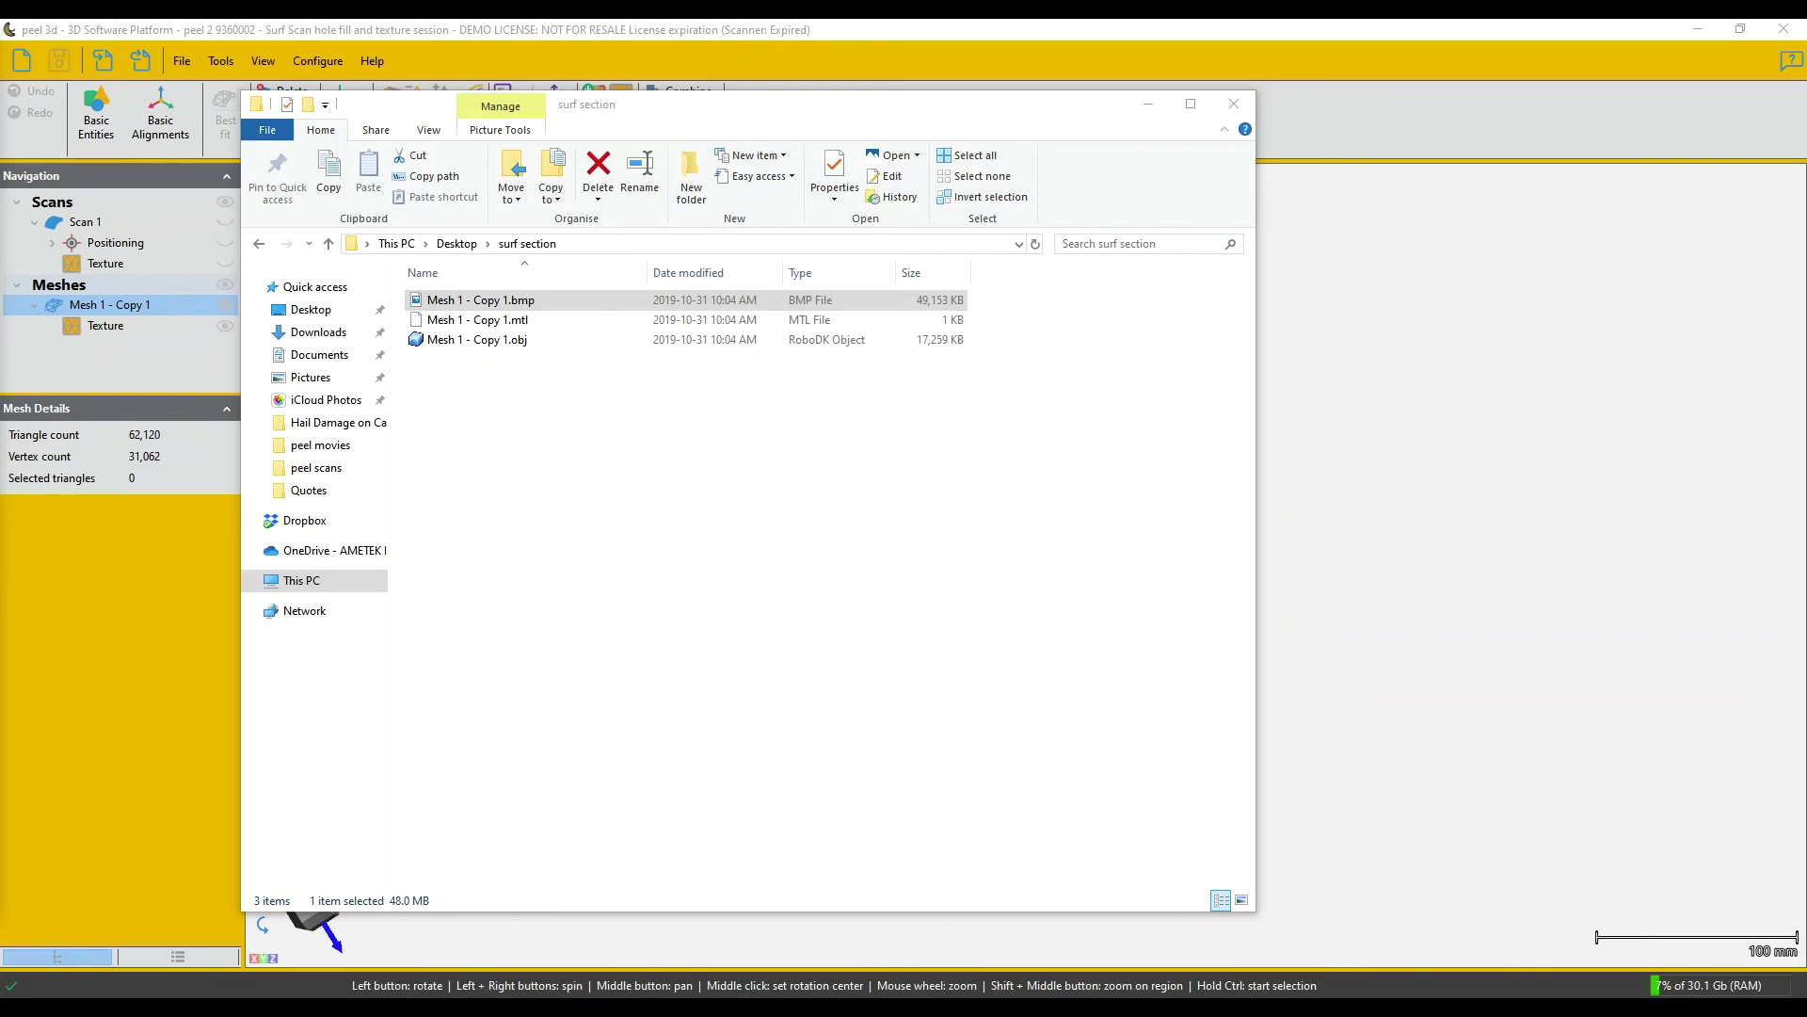
- Check the exported Mesh 1 - Copy 1.bmp texture in Photos, then select the .mtl file
key("Return")
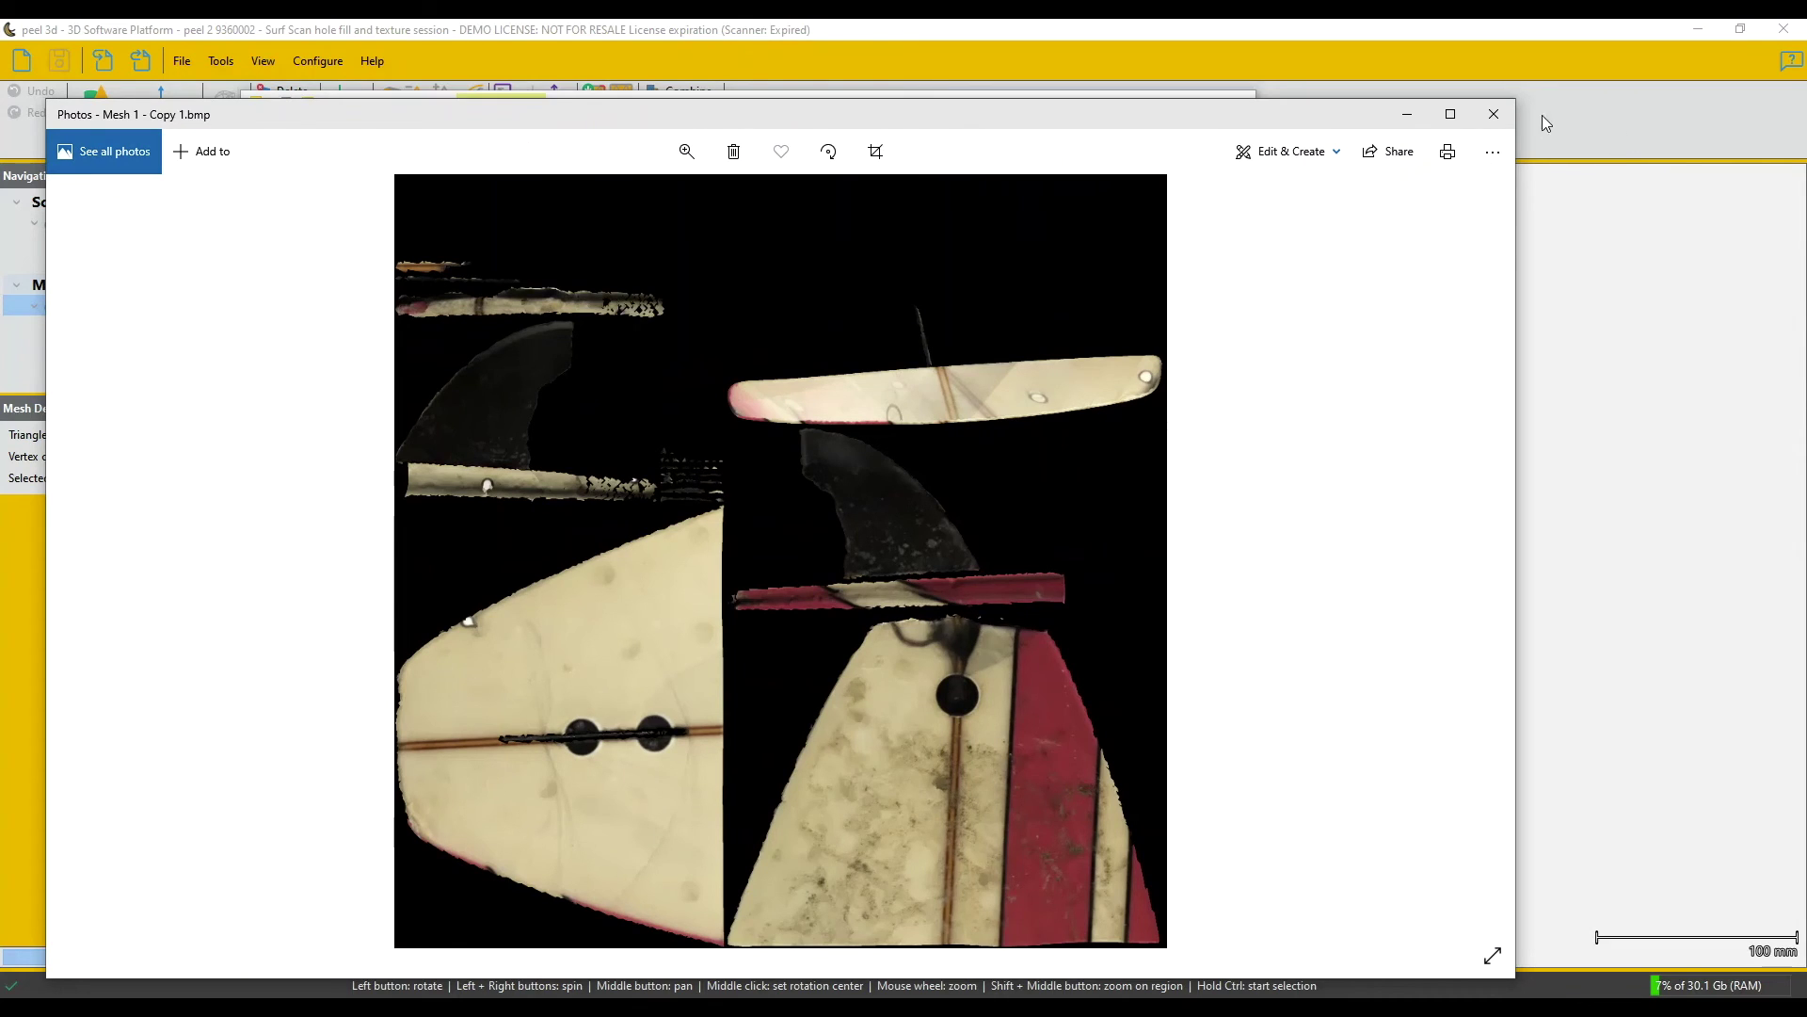
left_click(1494, 114)
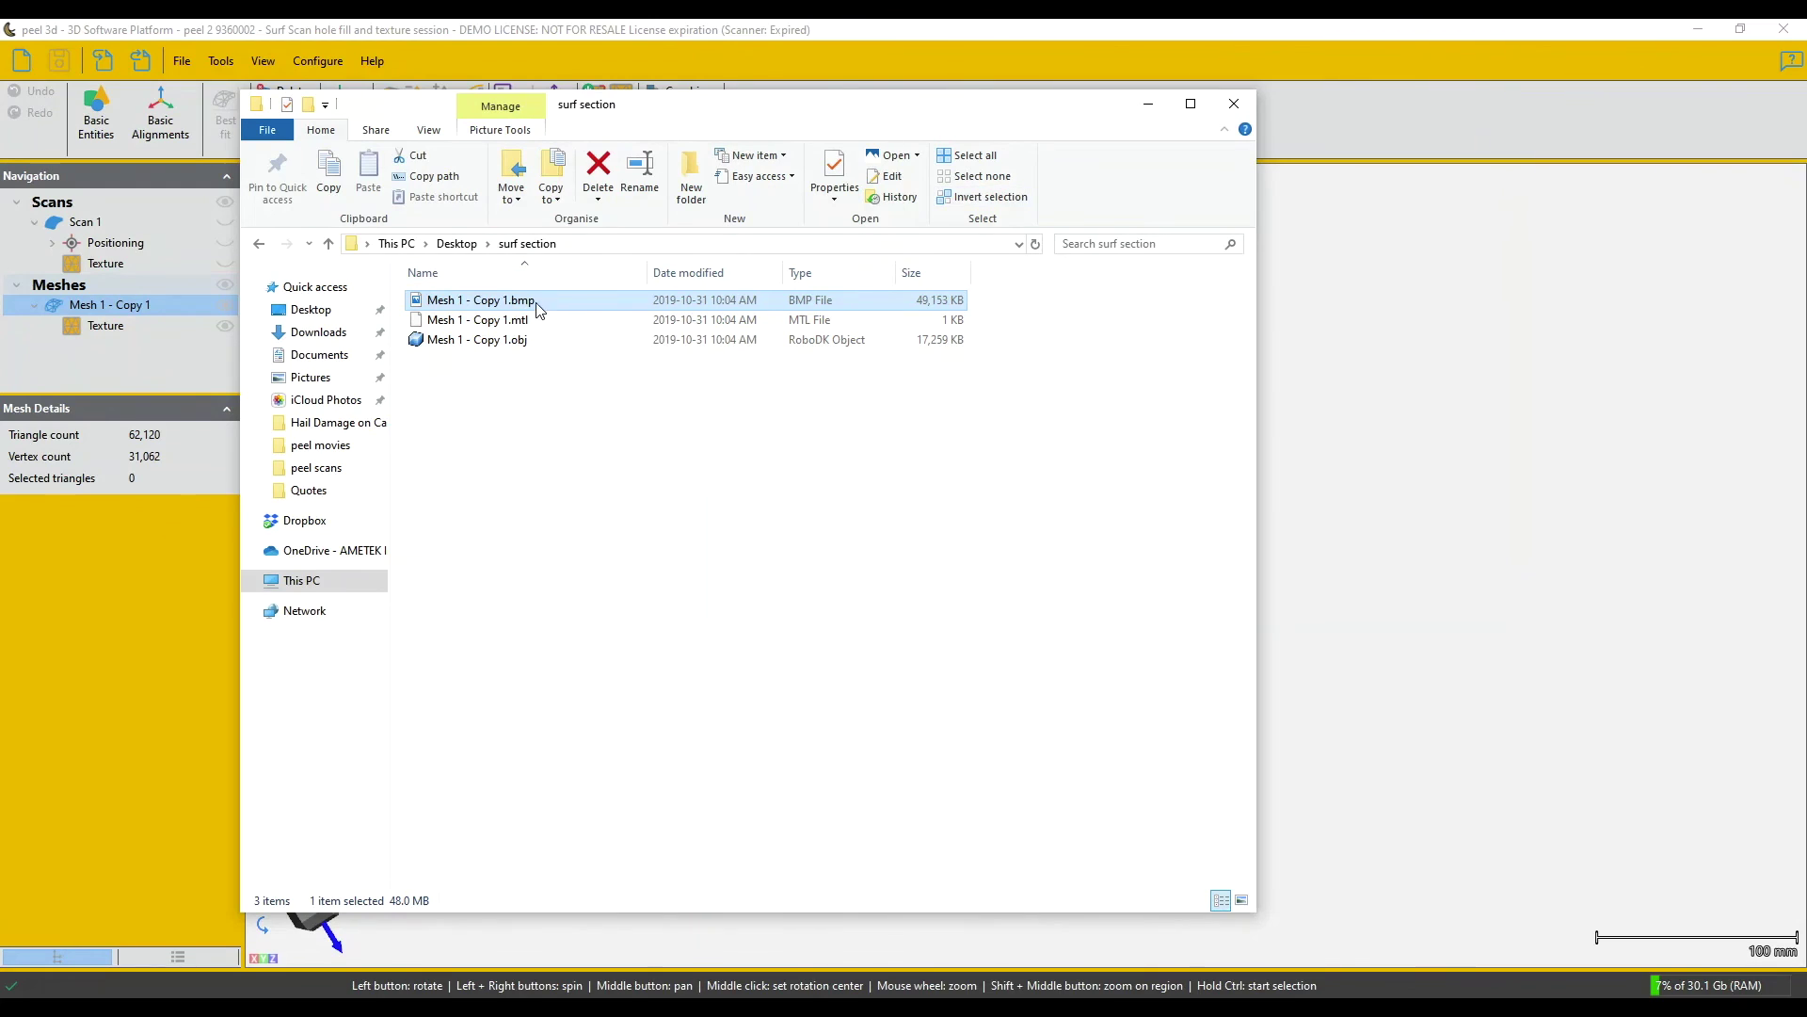
left_click(515, 322)
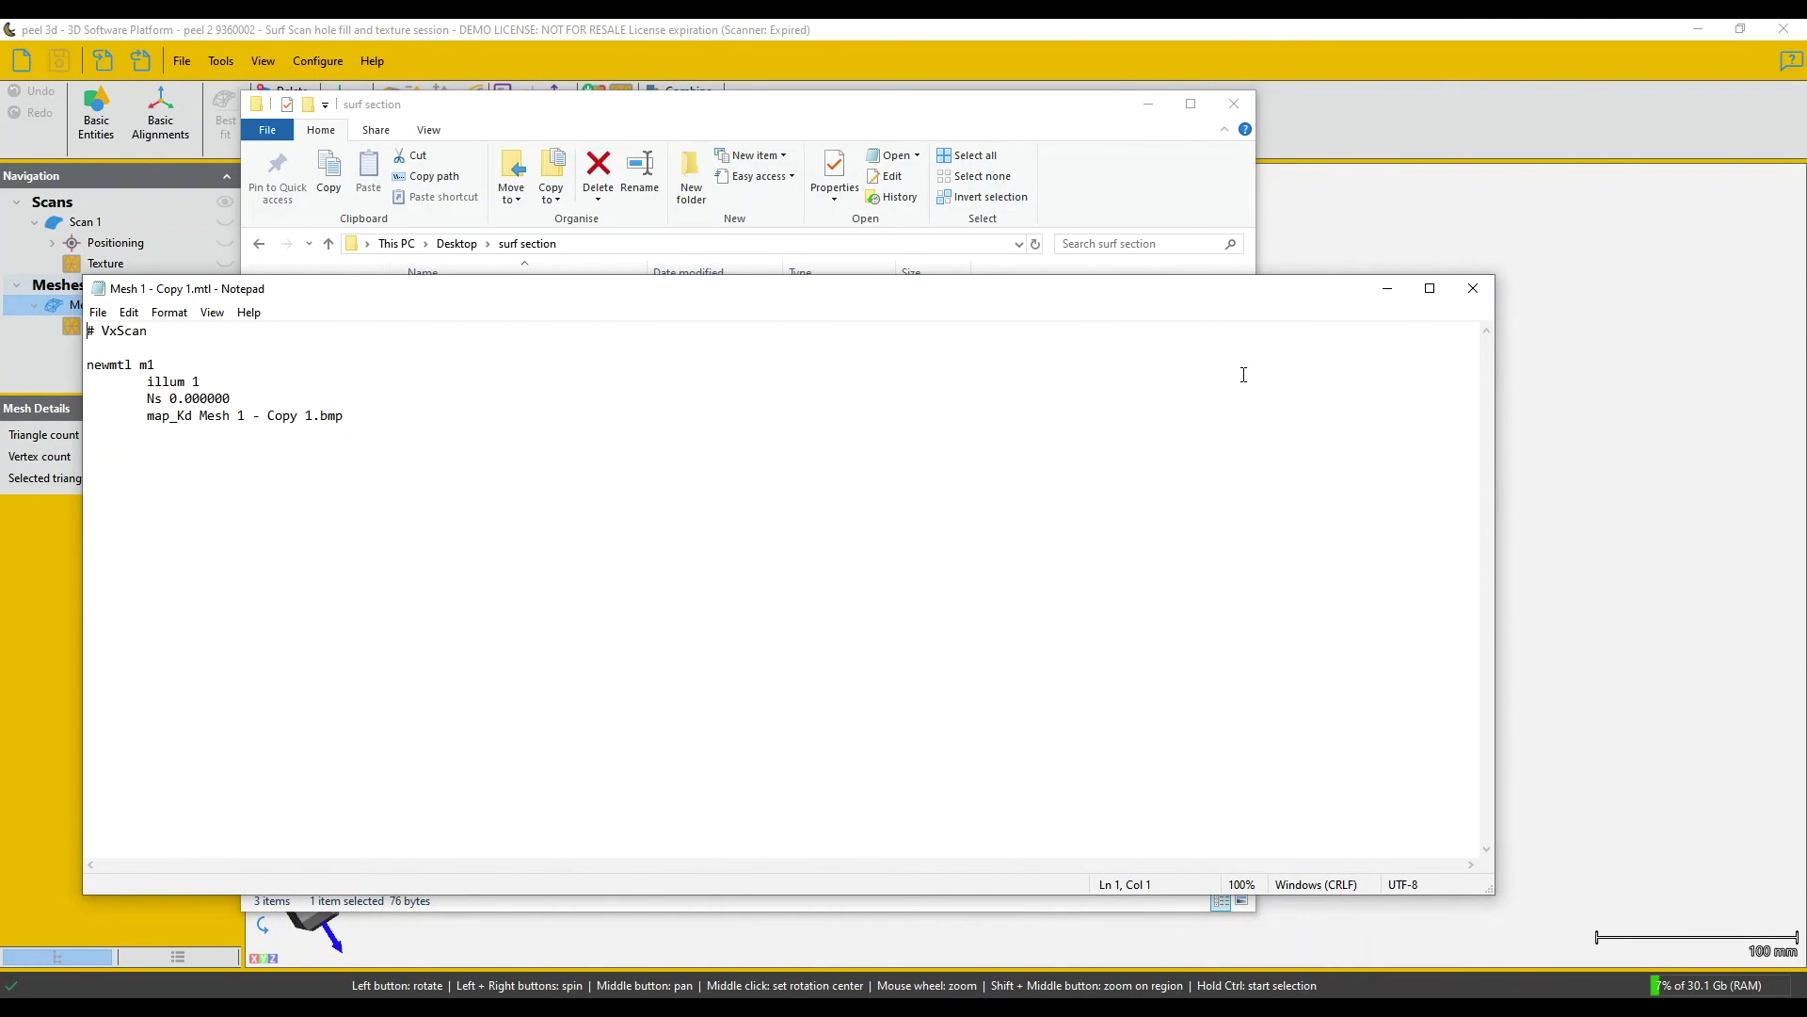
- Close the .mtl, then review the .obj's 31062-vertex list in Notepad and close it
left_click(1473, 288)
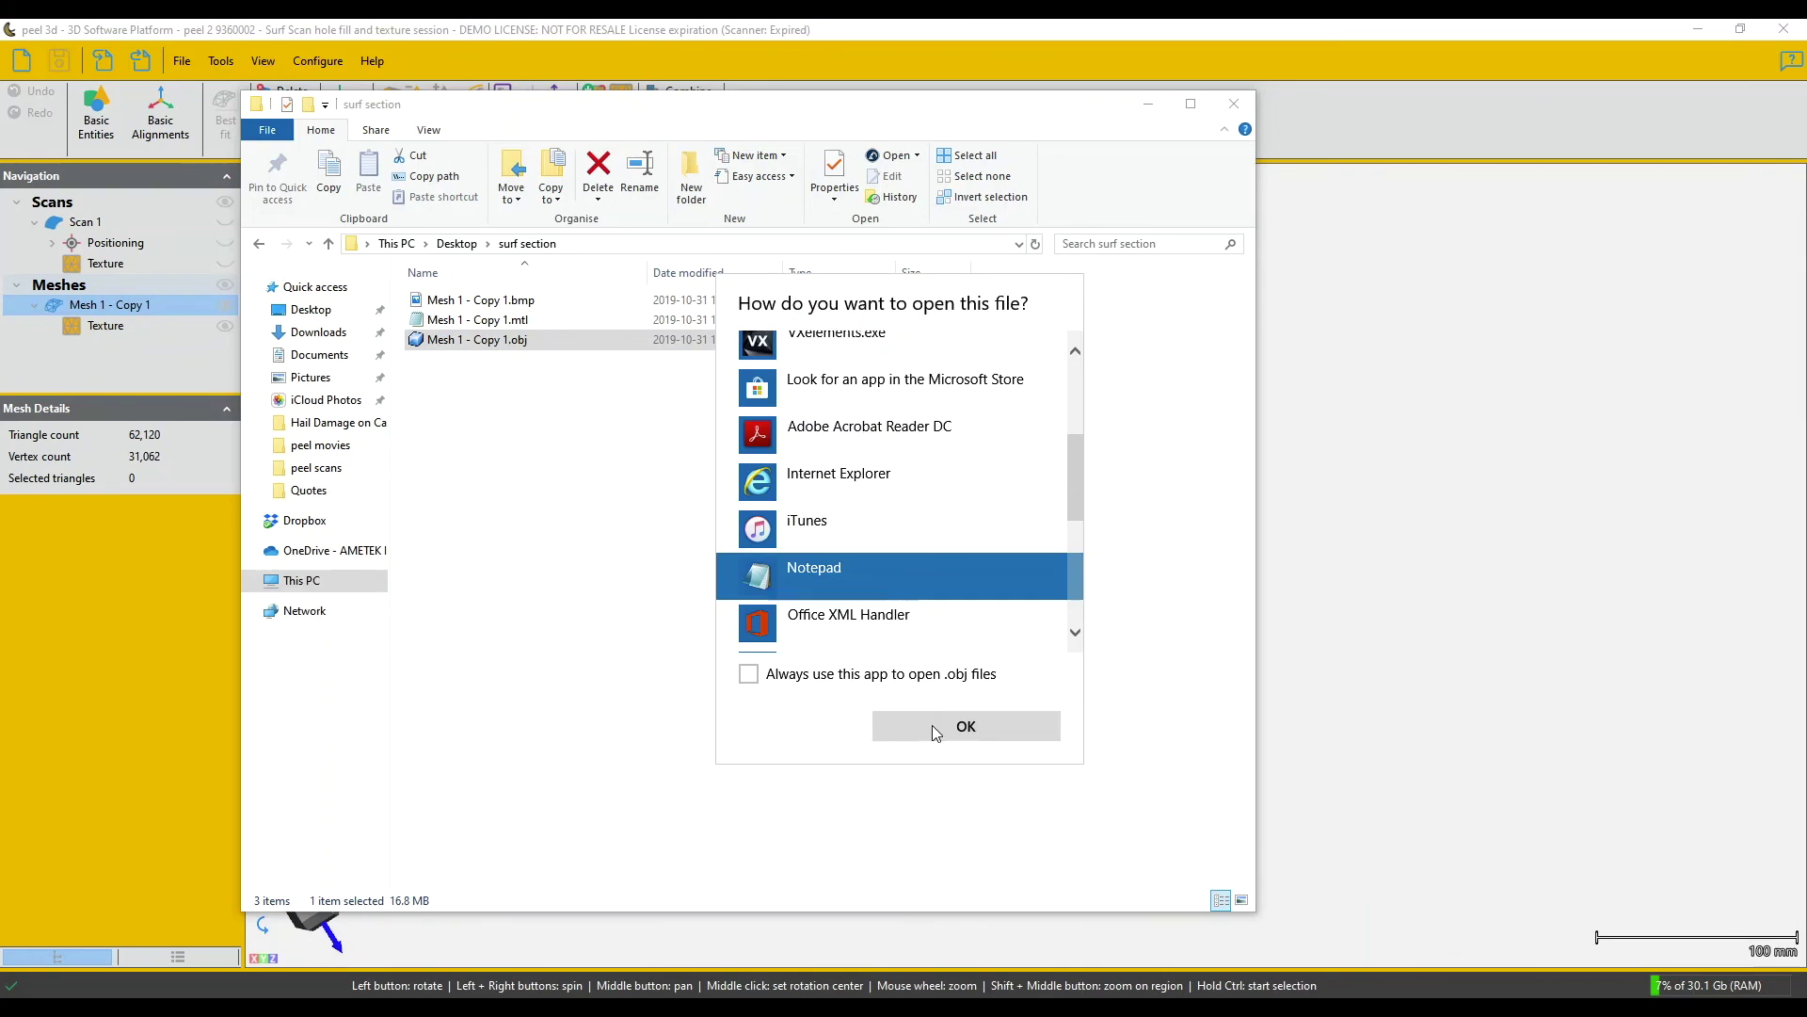
left_click(933, 725)
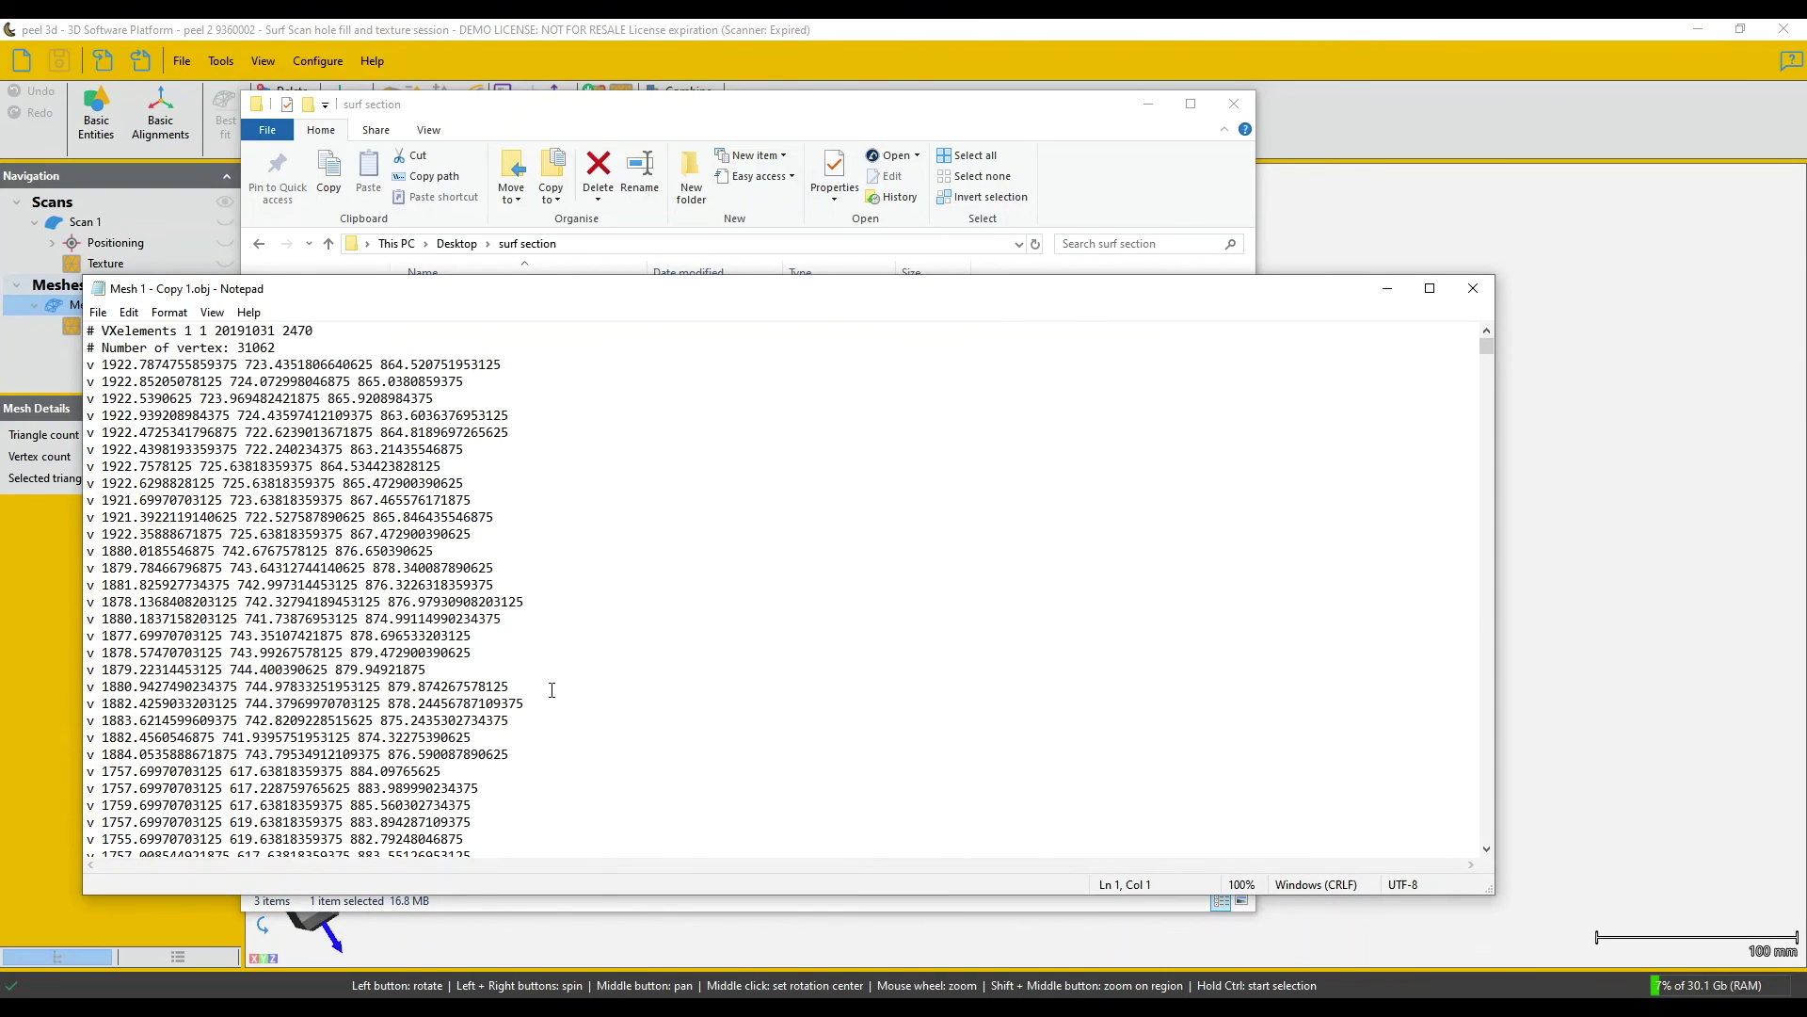
scroll(553, 690, "down", 15)
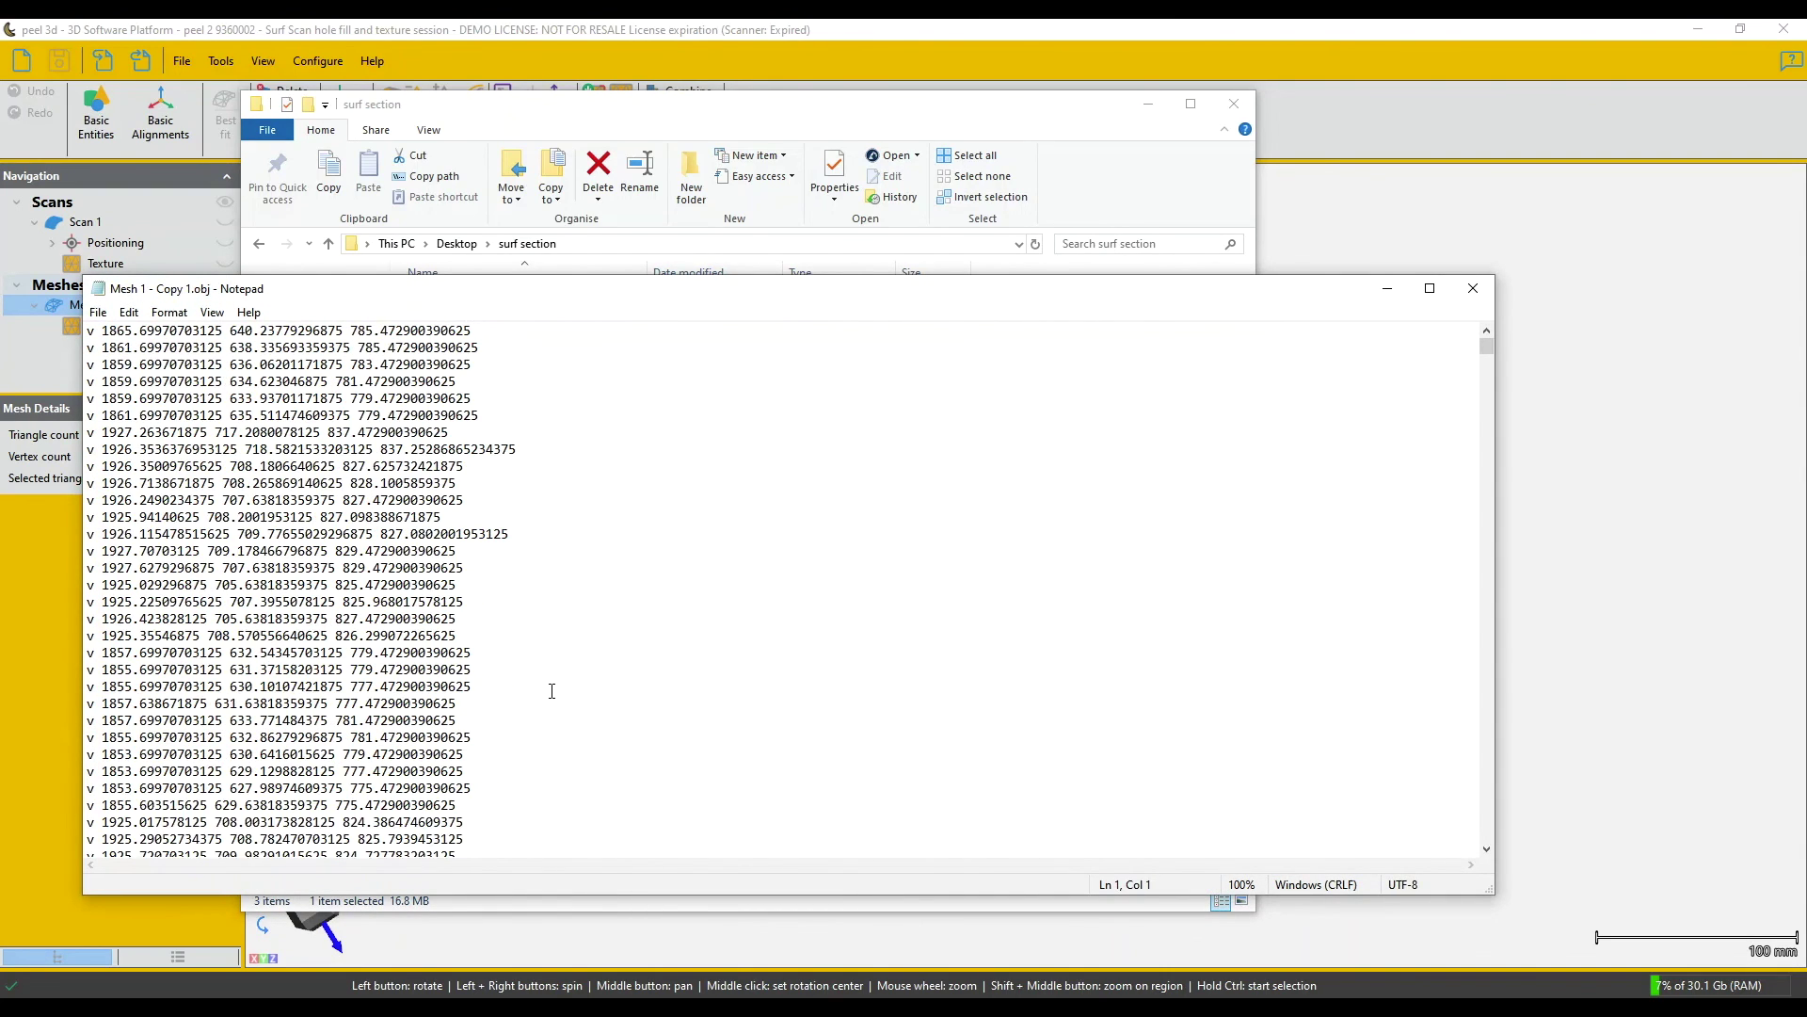
scroll(552, 690, "down", 15)
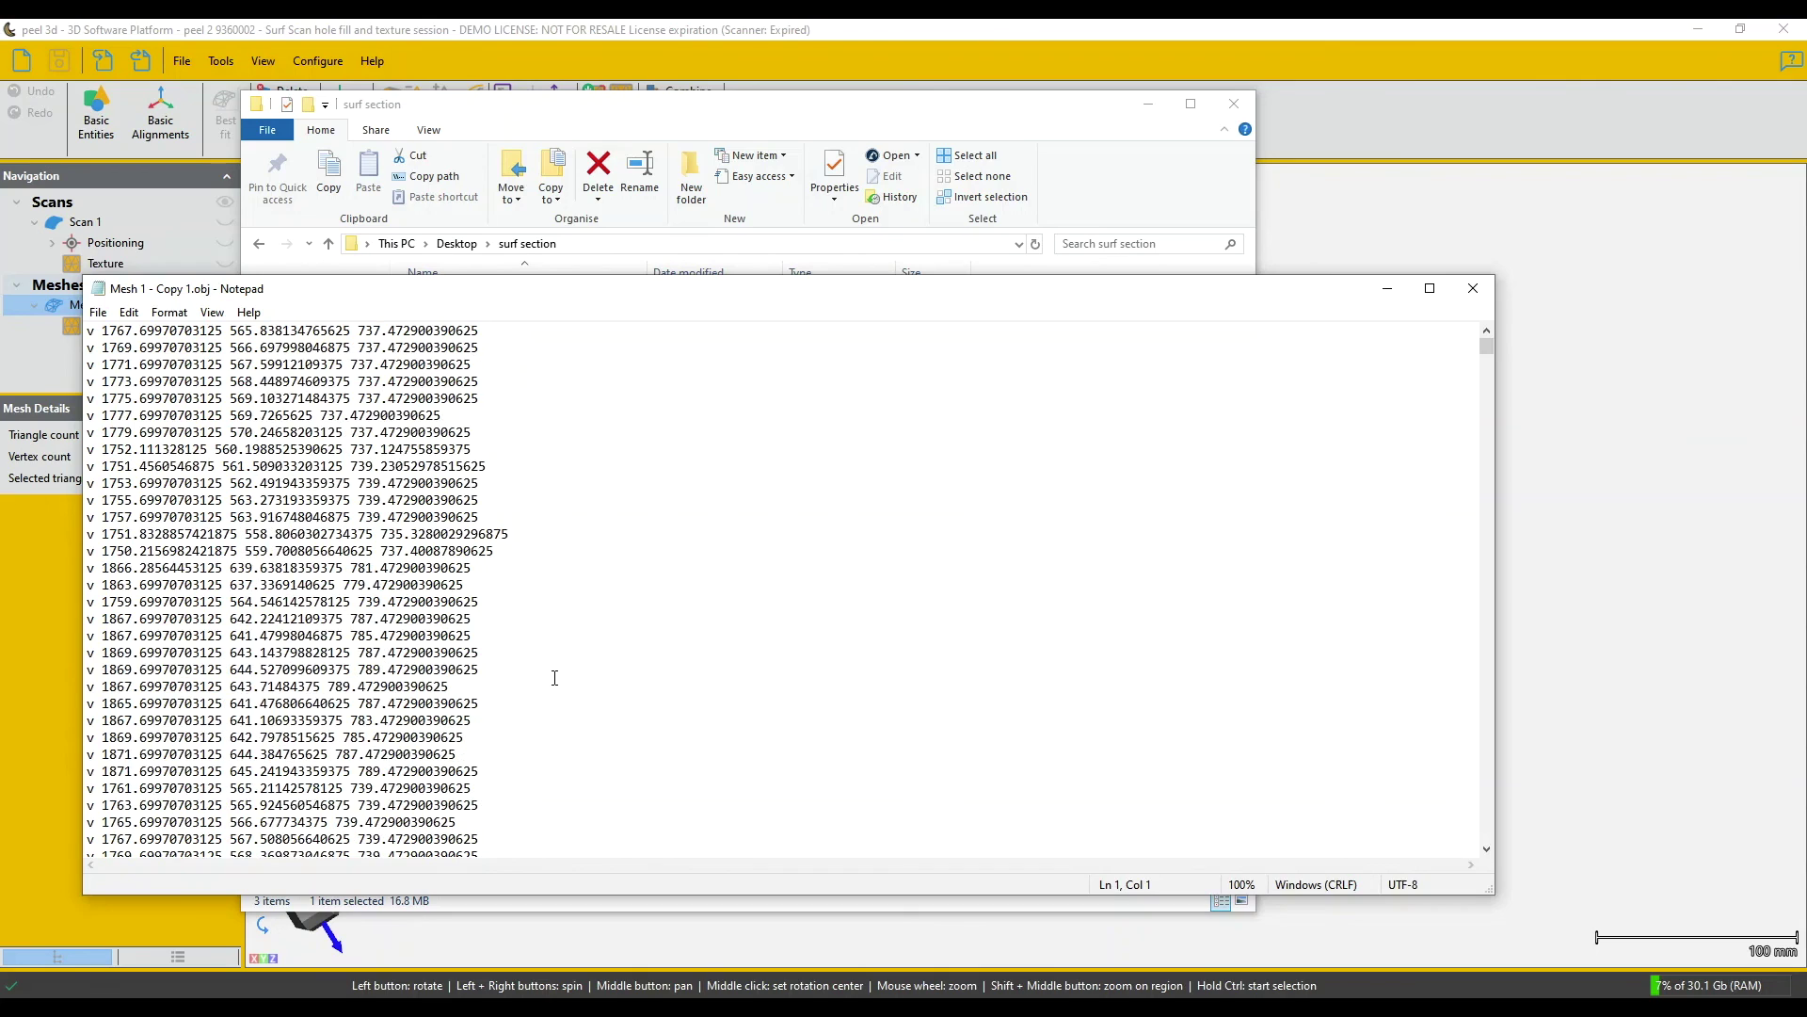
scroll(554, 681, "down", 10)
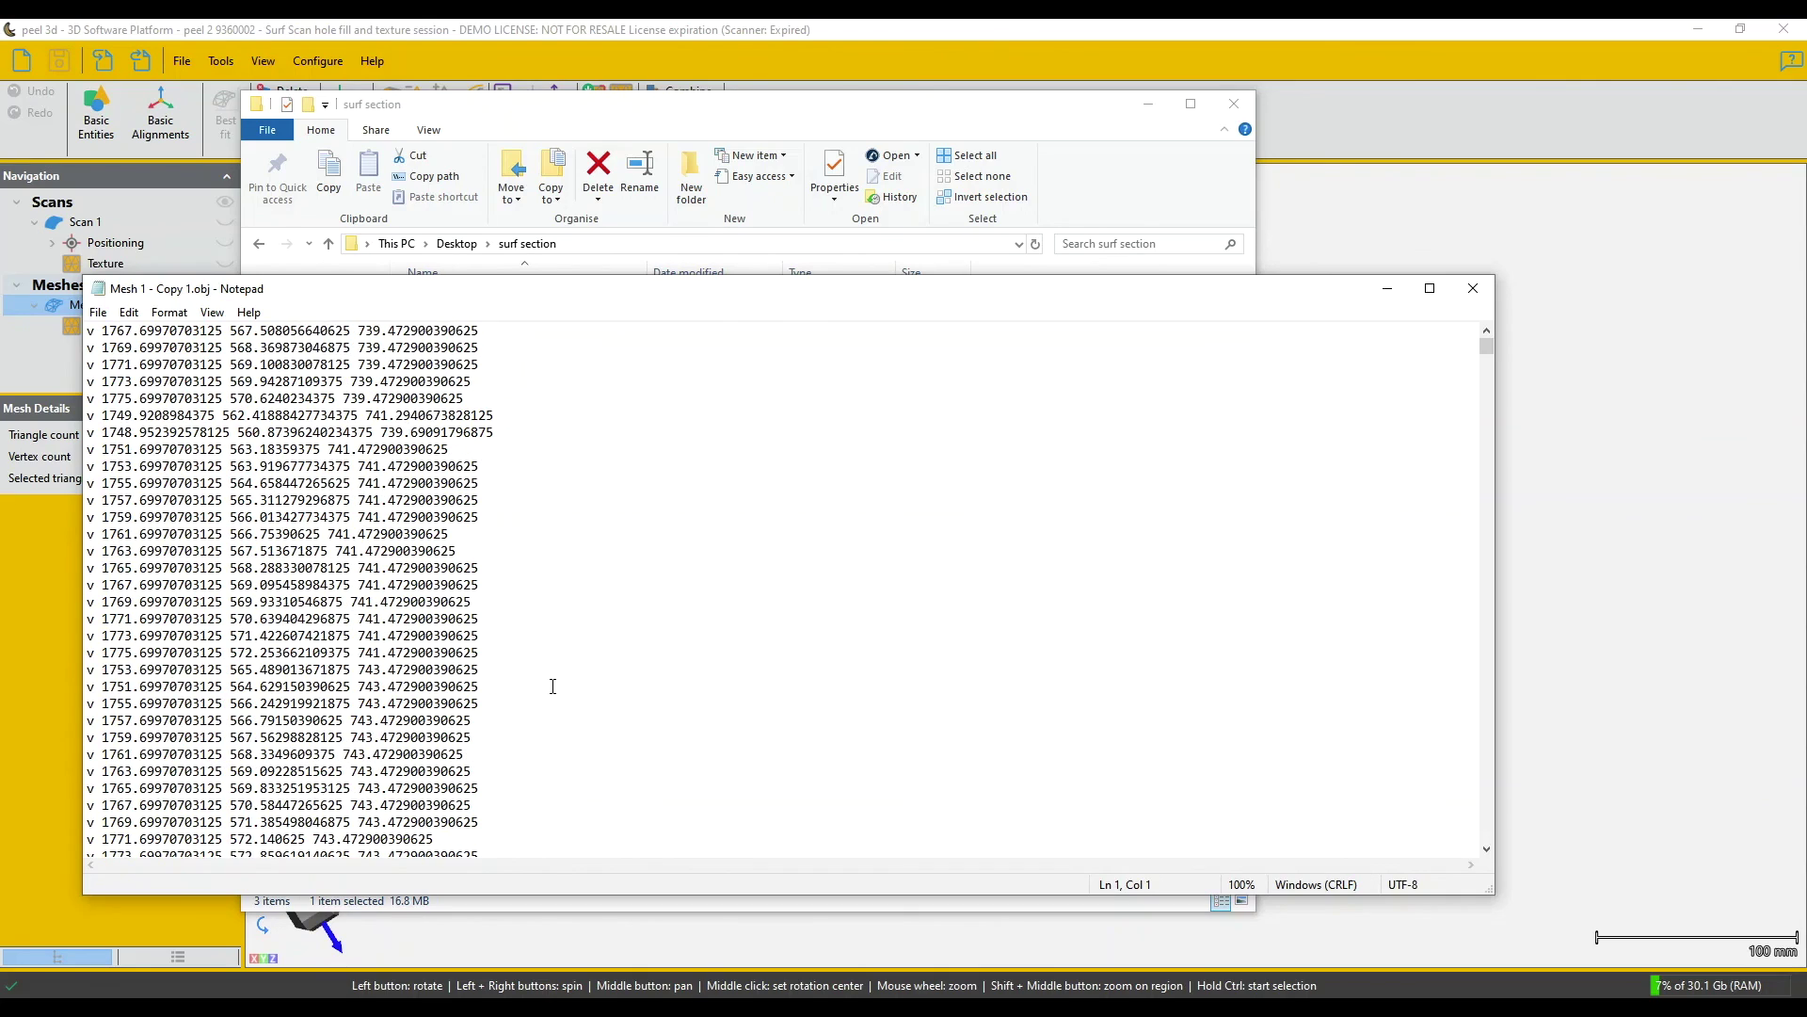
left_click(1473, 289)
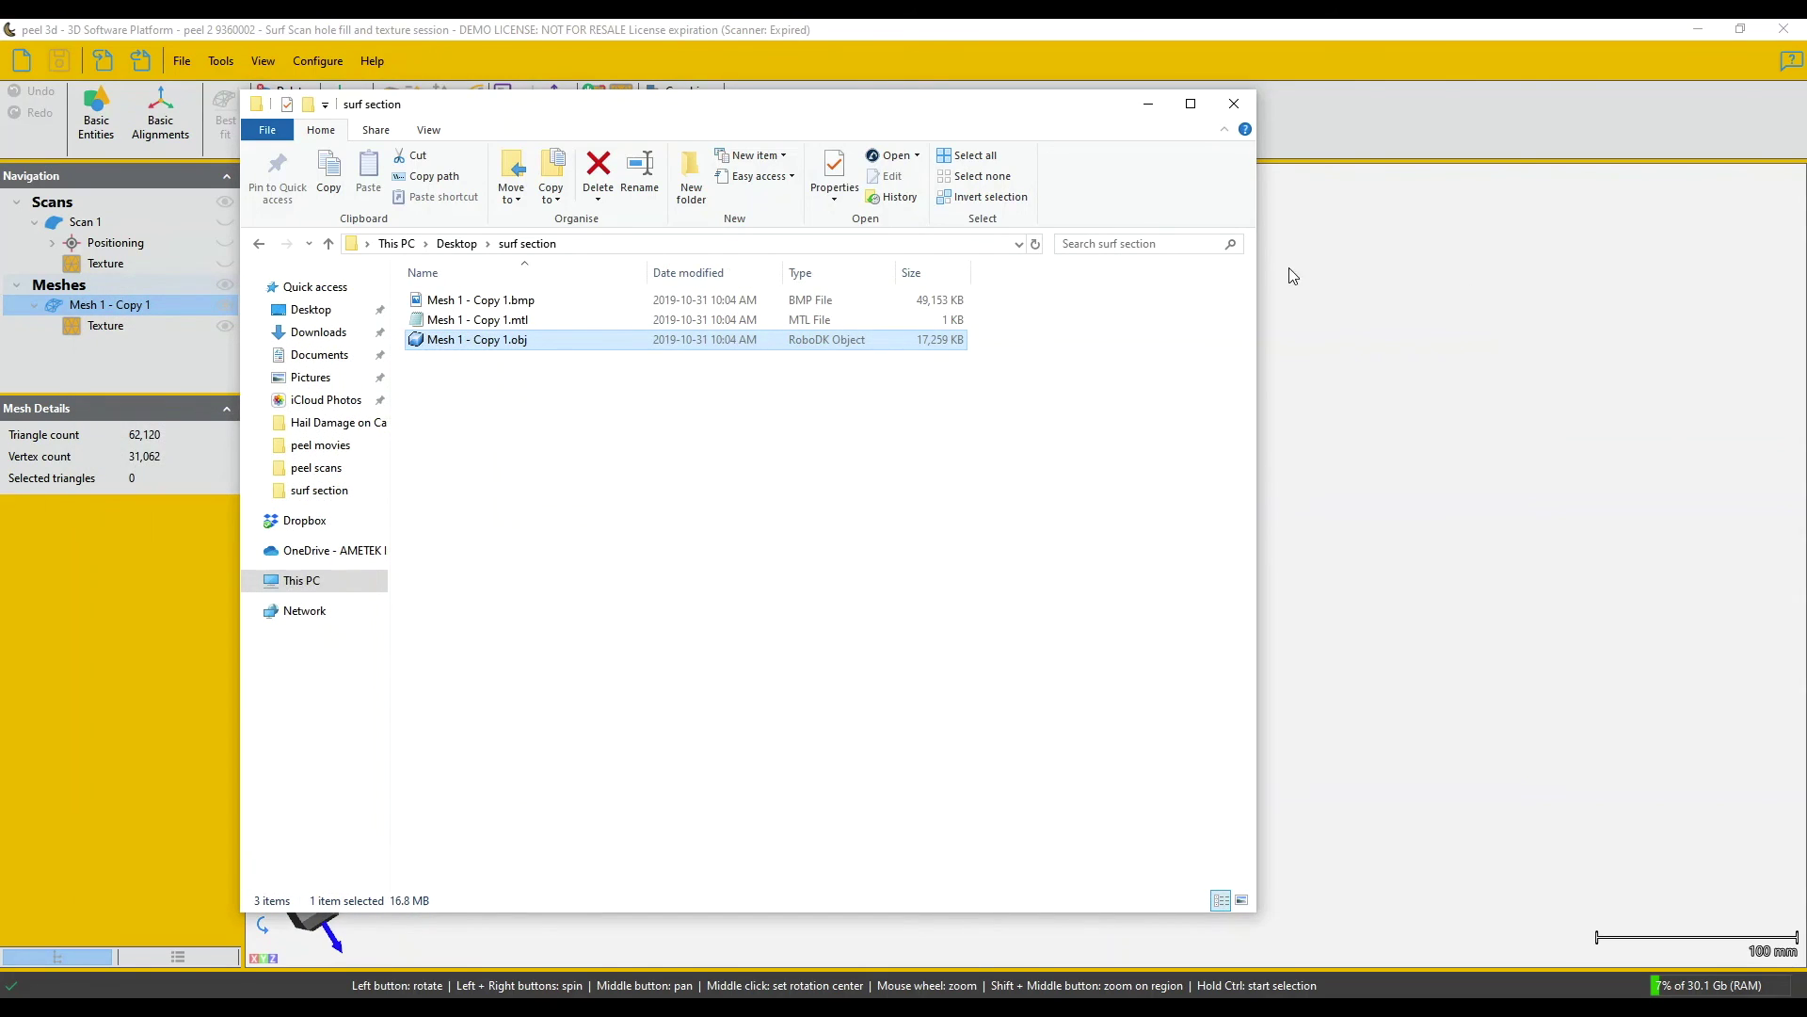
- Close File Explorer to return to the textured tail-and-fin mesh in peel 3d
left_click(1233, 103)
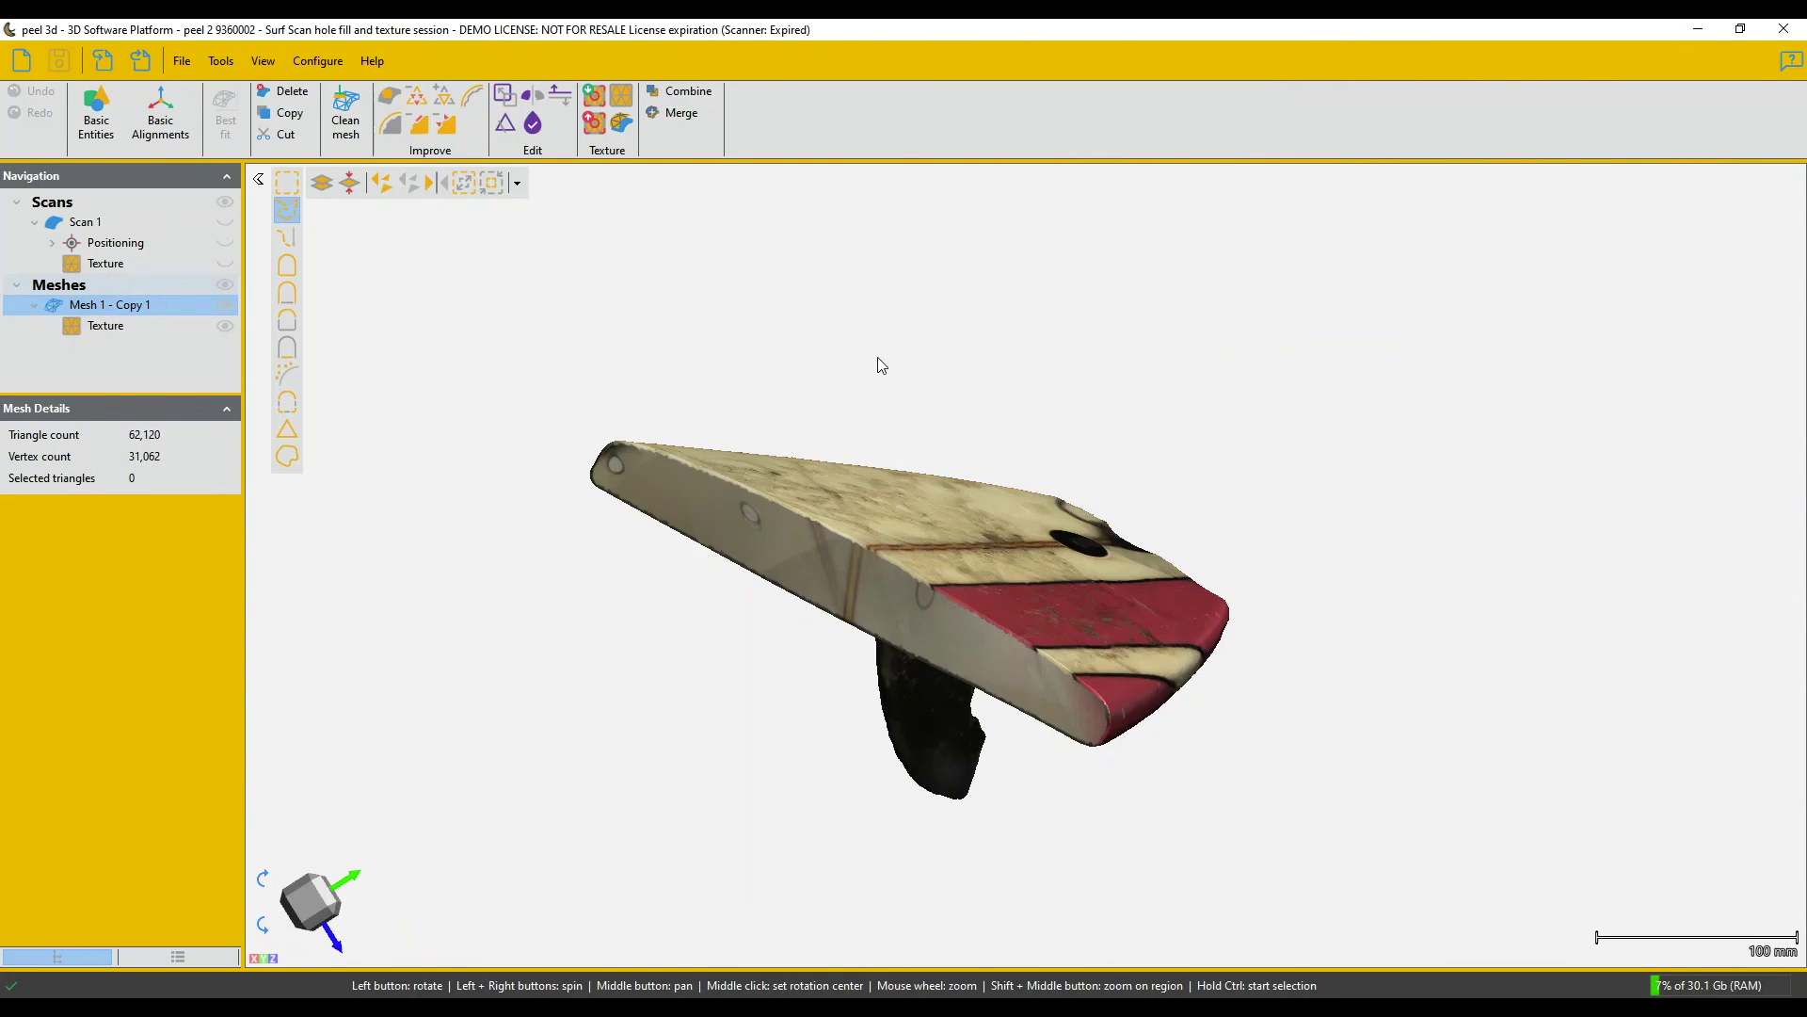